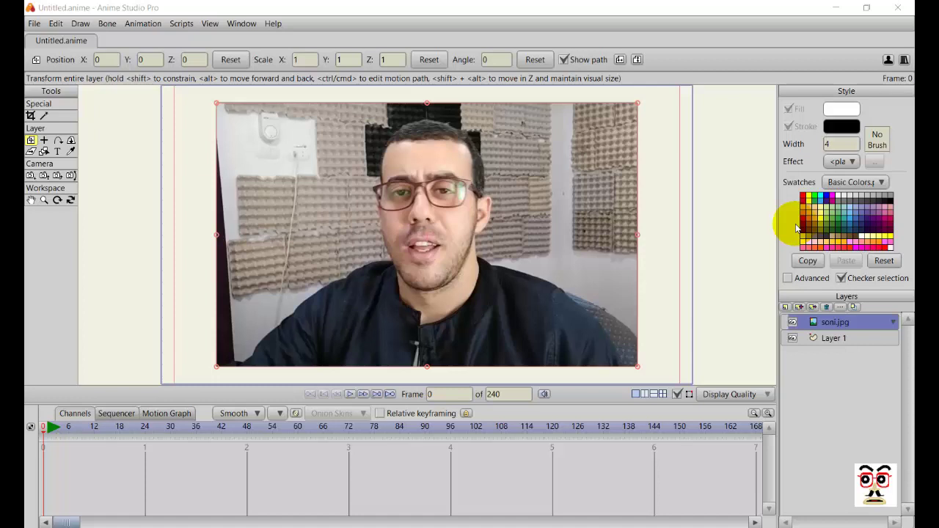
- Rename Layer 1 to Face
double_click(833, 338)
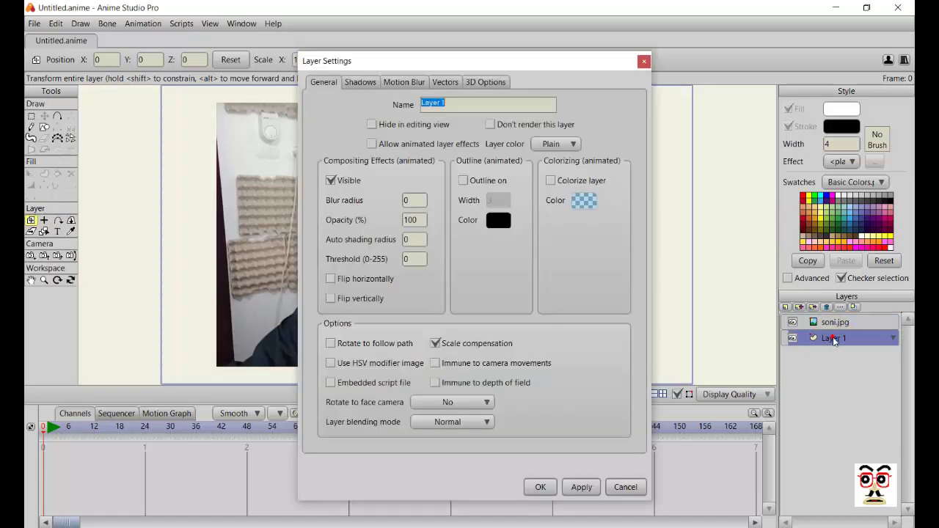
type("Face")
key("Return")
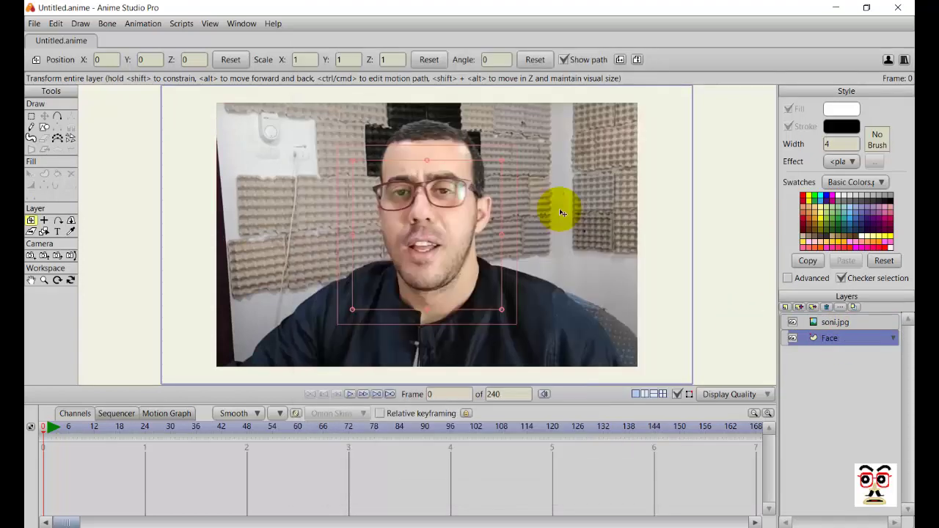
- Start the face outline with the Add Point tool, tracing from the forehead hairline down the temple and past the visible ear
left_click(58, 116)
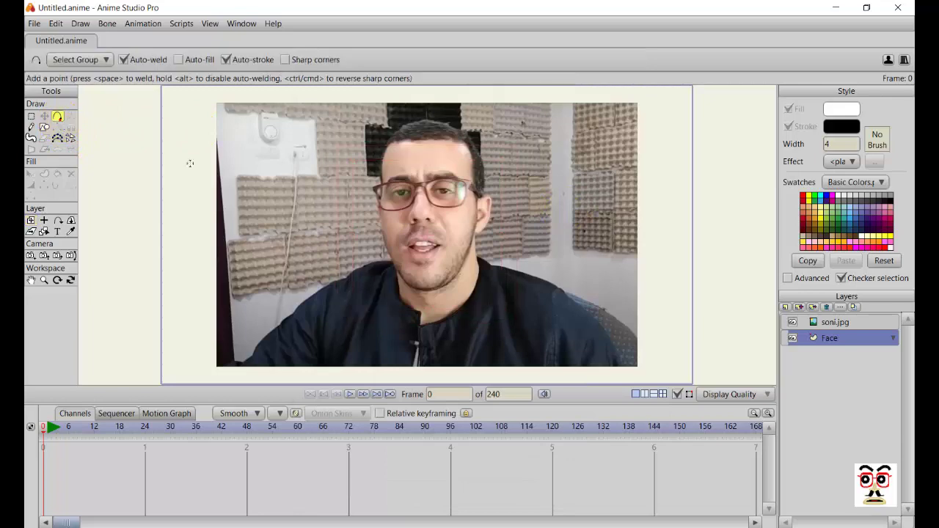
scroll(440, 191, "up", 2)
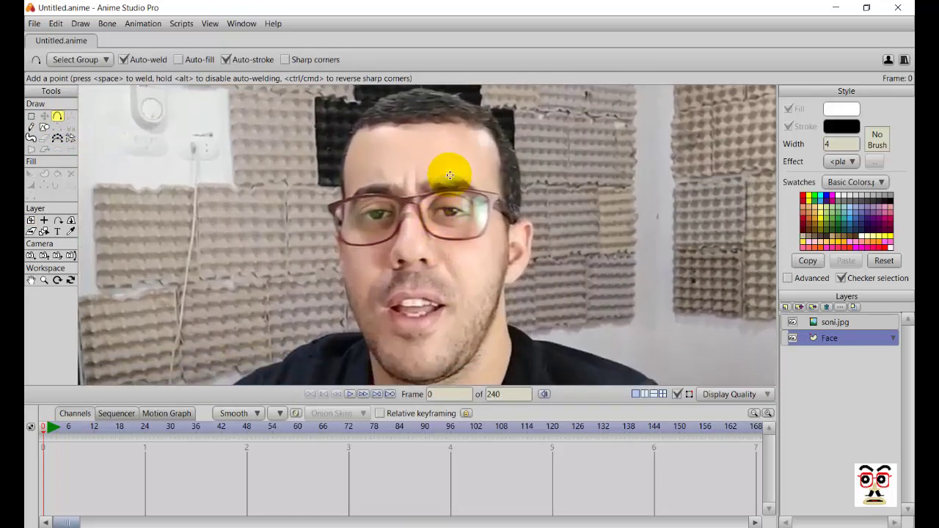
left_click(455, 118)
left_click_drag(488, 126, 501, 154)
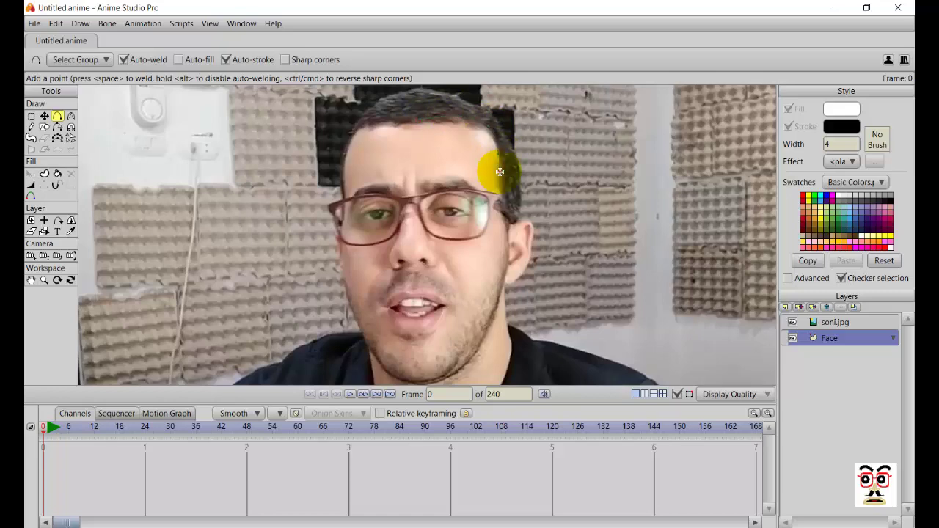
scroll(499, 173, "up", 4)
left_click_drag(660, 92, 535, 157)
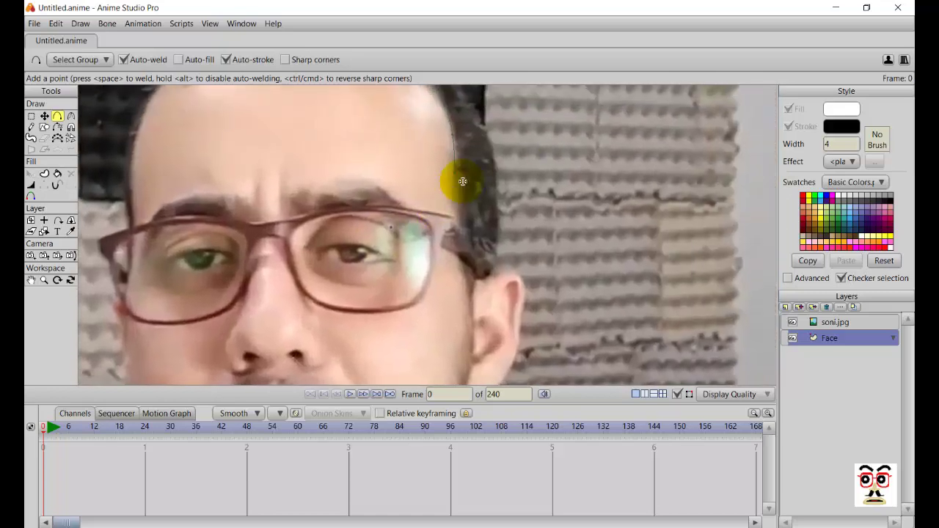
mouse_move(457, 170)
left_mouse_down()
mouse_move(460, 215)
mouse_move(451, 229)
mouse_move(477, 262)
mouse_move(471, 310)
mouse_move(549, 143)
mouse_move(544, 197)
mouse_move(500, 325)
mouse_move(549, 162)
left_mouse_up()
left_click(529, 252)
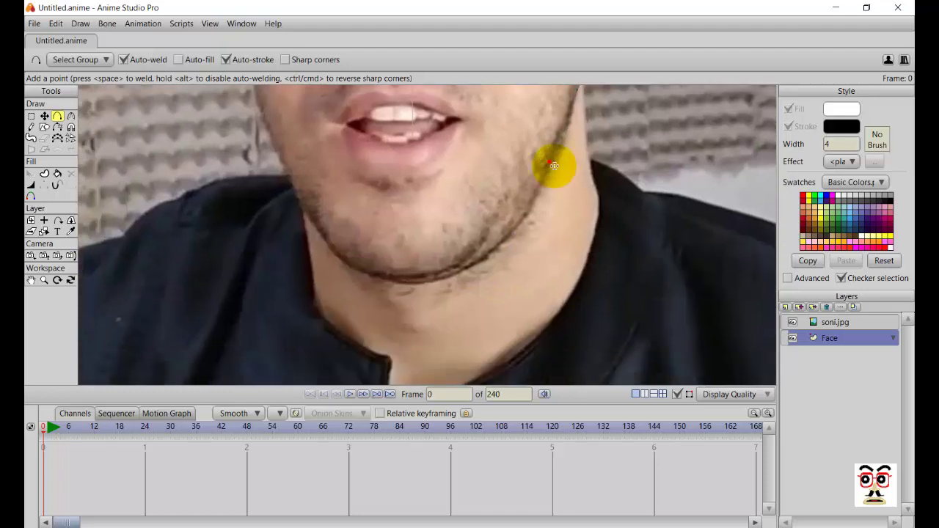
- Continue the outline with curve points along the jaw, around the chin and up the opposite jawline
left_click(526, 220)
left_click(488, 251)
left_click(431, 281)
left_click(382, 282)
left_click(346, 258)
left_click(315, 222)
left_click(295, 193)
- Extend the outline up the cheek opposite the visible ear to the glasses frame, redoing one misplaced point
left_click_drag(322, 207, 394, 318)
left_click_drag(375, 310, 330, 239)
left_click(331, 229)
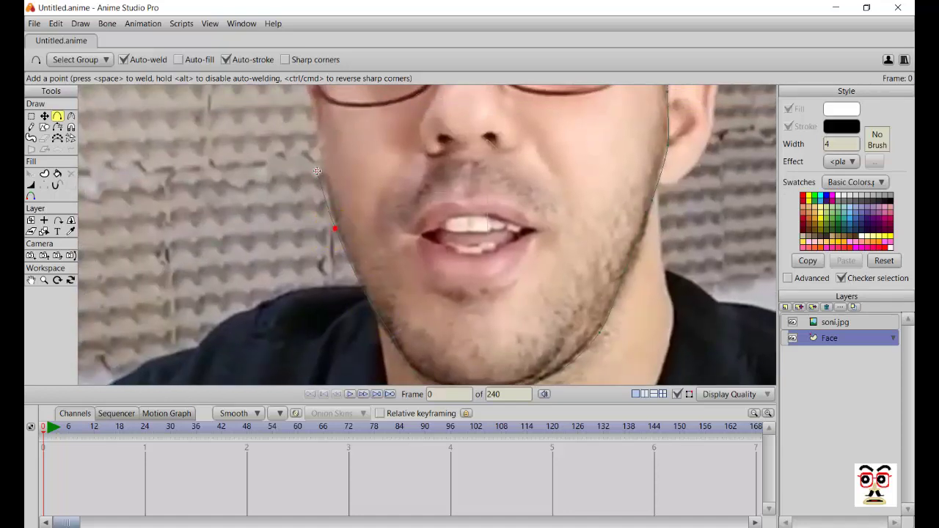
left_click(319, 169)
left_click_drag(357, 172, 361, 262)
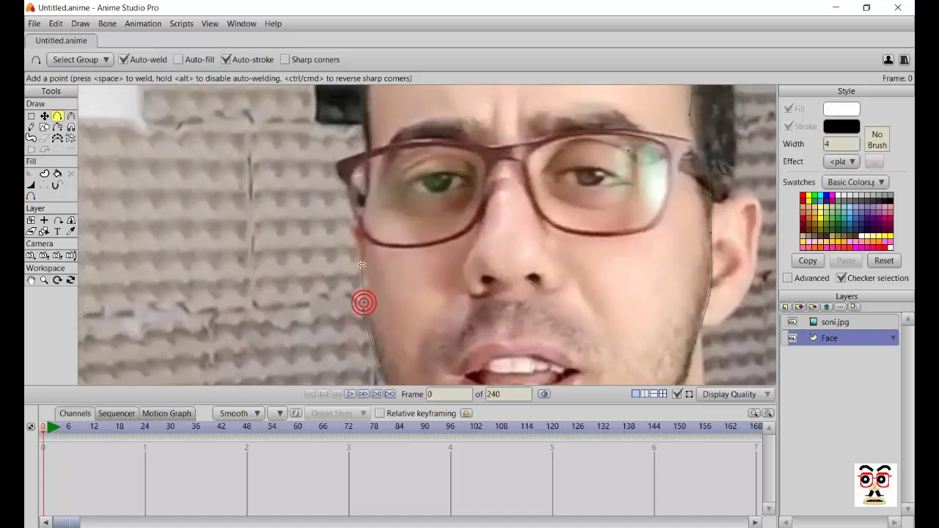
key("ctrl+z")
left_click_drag(362, 308, 360, 264)
left_click(363, 213)
left_click(365, 184)
- Trace the remaining temple and the forehead hairline back to the starting point to close the face outline
left_click_drag(372, 207, 403, 365)
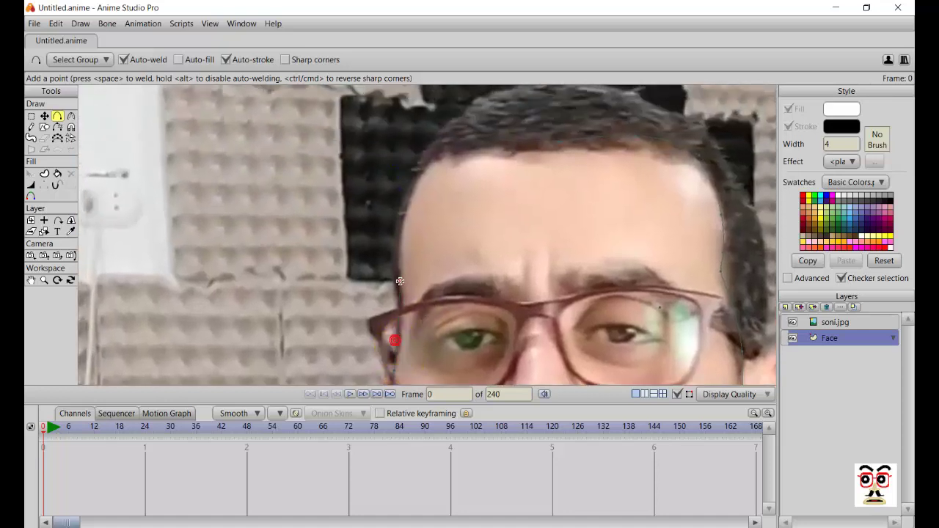
left_click(399, 317)
left_click(398, 255)
left_click(411, 206)
left_click(432, 167)
left_click(450, 146)
left_click(516, 146)
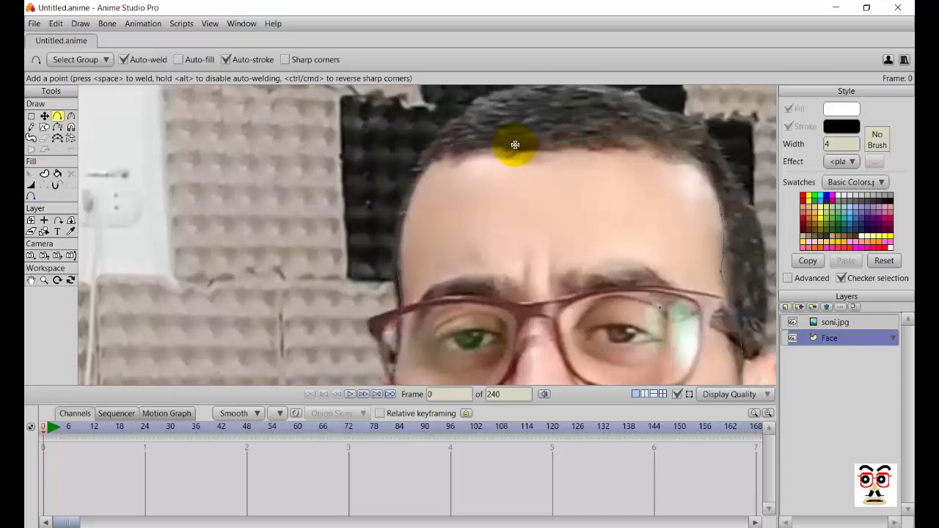
mouse_move(548, 155)
left_mouse_down()
mouse_move(553, 142)
mouse_move(540, 178)
mouse_move(584, 201)
left_mouse_up()
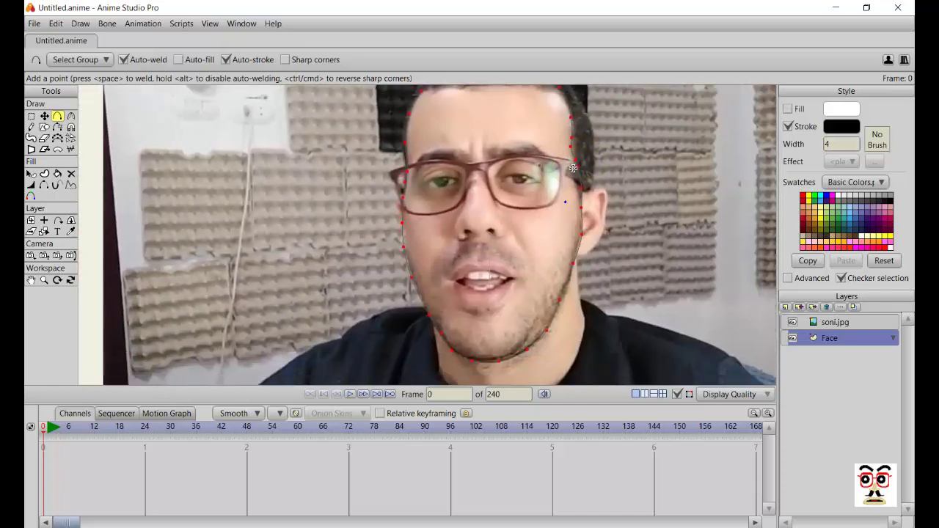
left_click(571, 169)
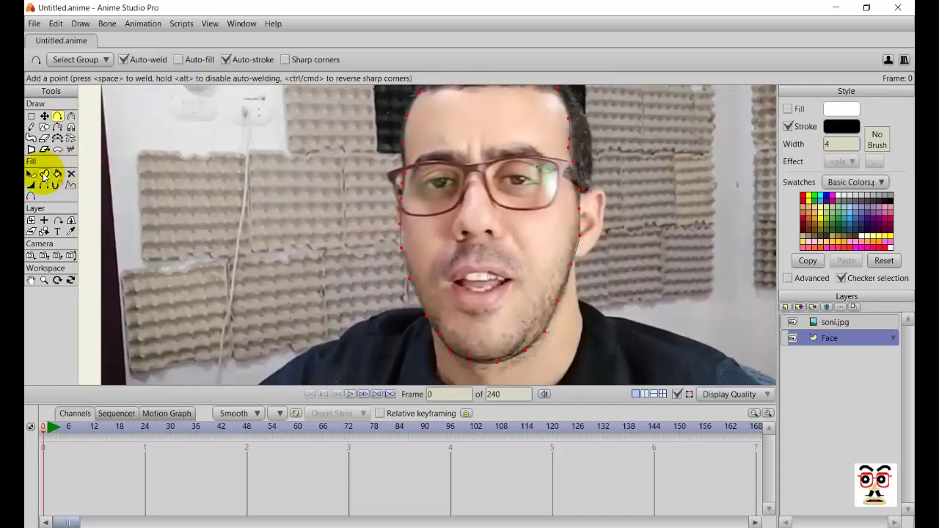
- Create a fill shape from the closed face outline
left_click(43, 176)
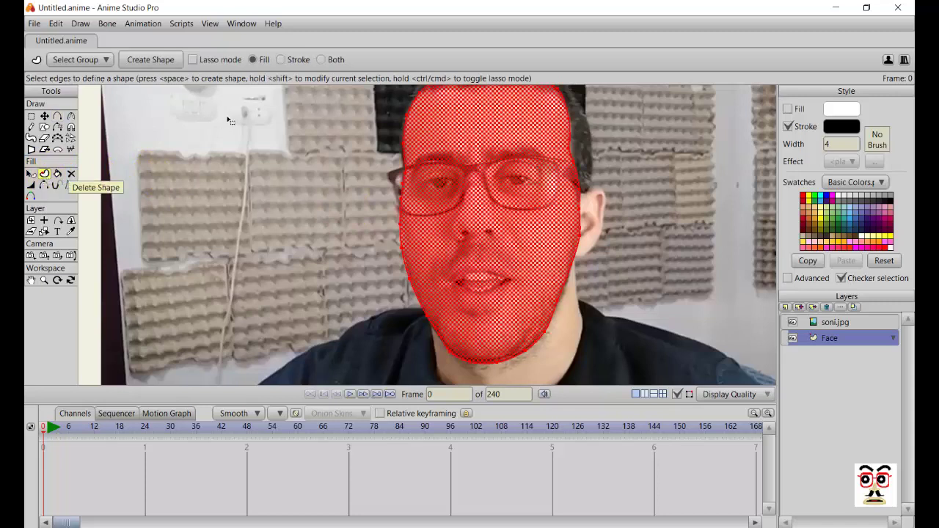
left_click(160, 59)
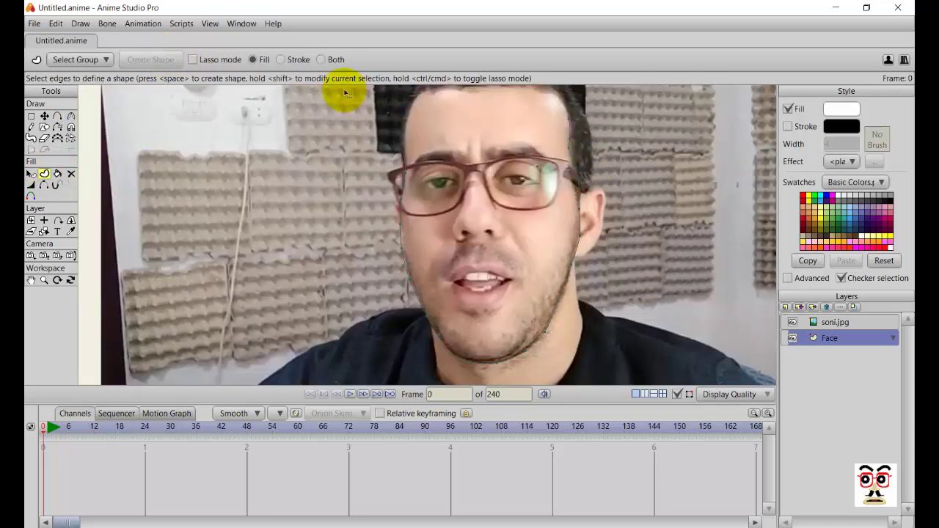
left_click(836, 244)
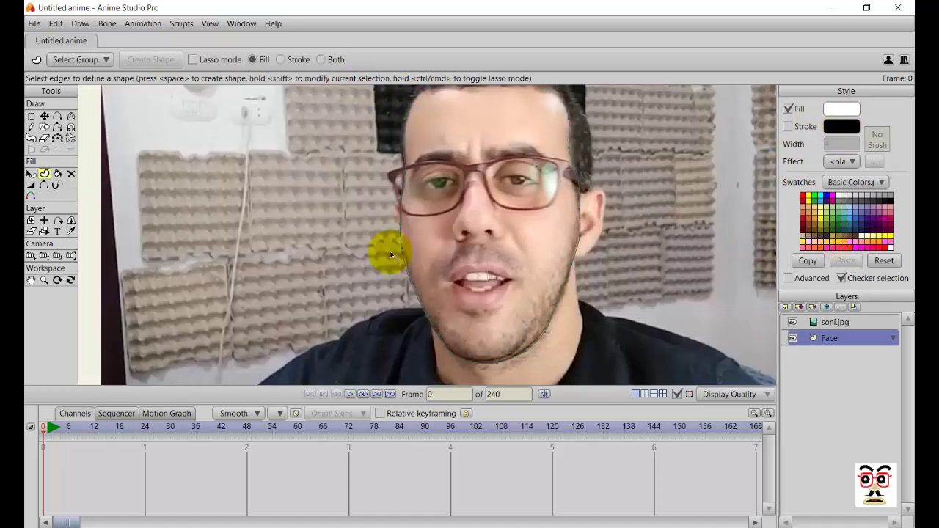
- Set the fill colour to the light tan skin tone E5C491
left_click(853, 110)
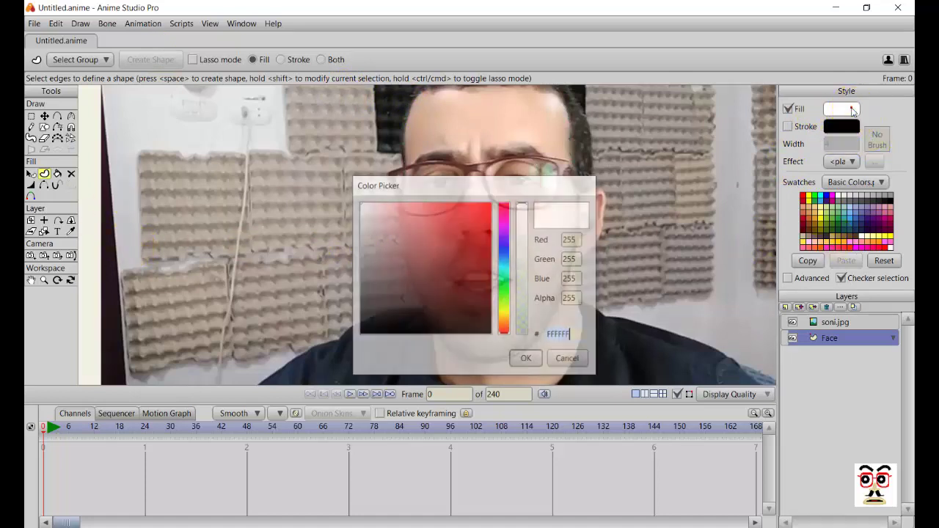
left_click_drag(515, 191, 666, 197)
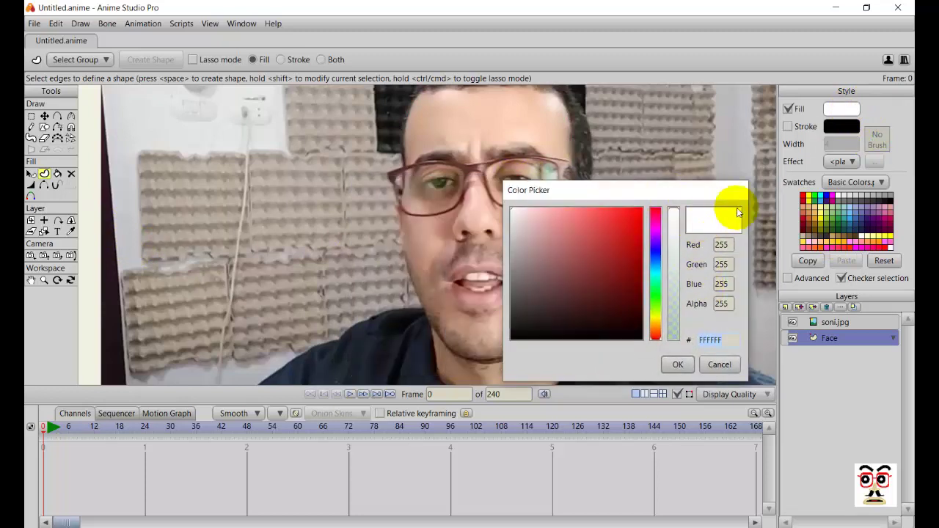
left_click(654, 320)
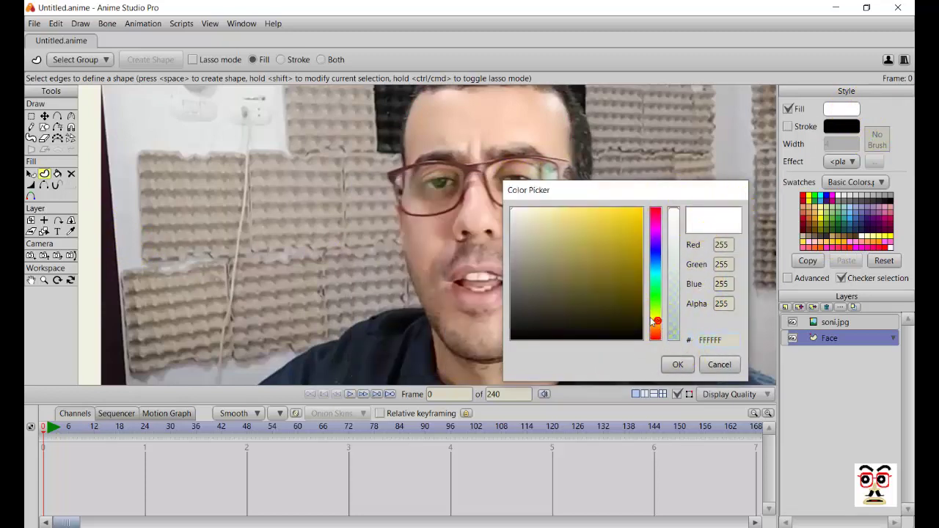
left_click(585, 265)
left_click(559, 258)
left_click(545, 262)
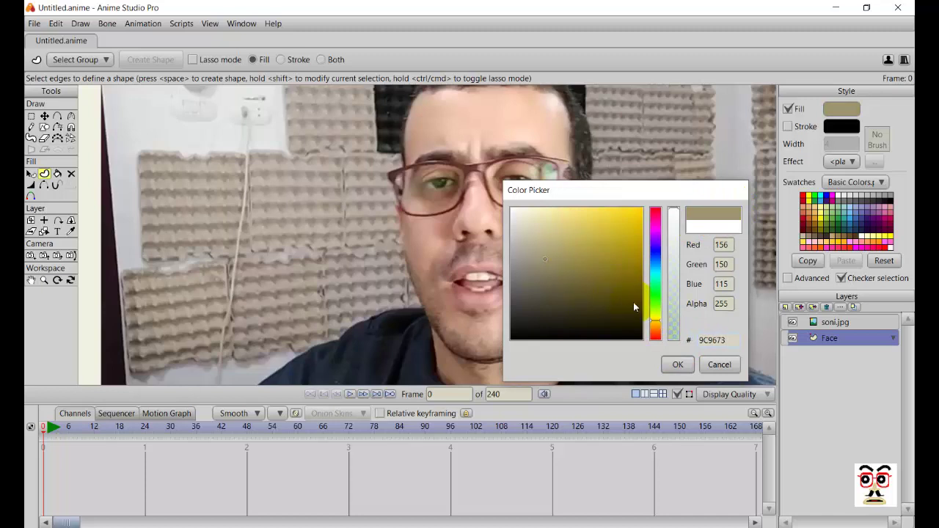
left_click(655, 327)
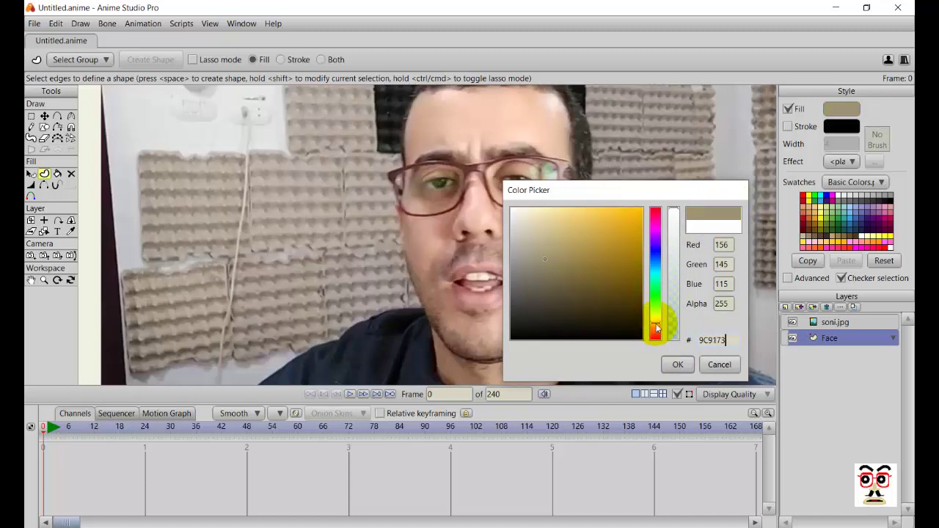
left_click(562, 269)
left_click(541, 252)
left_click(552, 232)
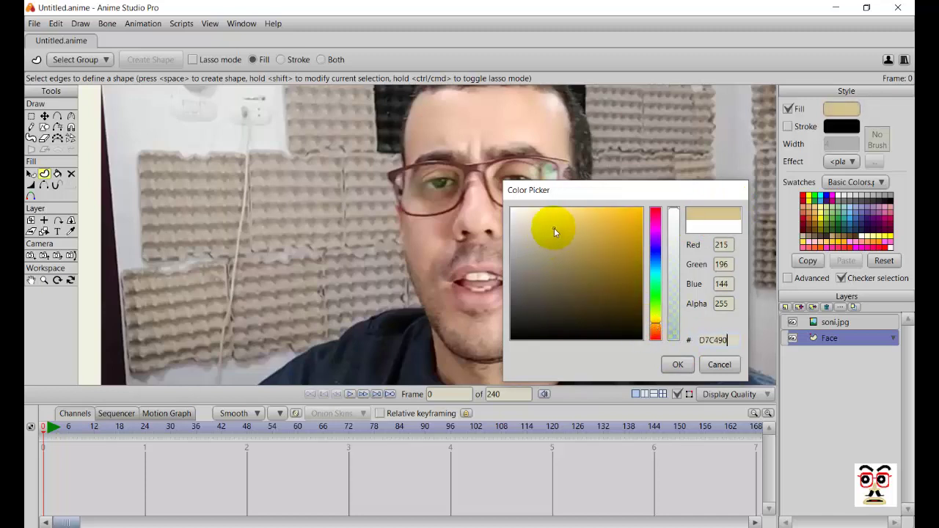
left_click(660, 320)
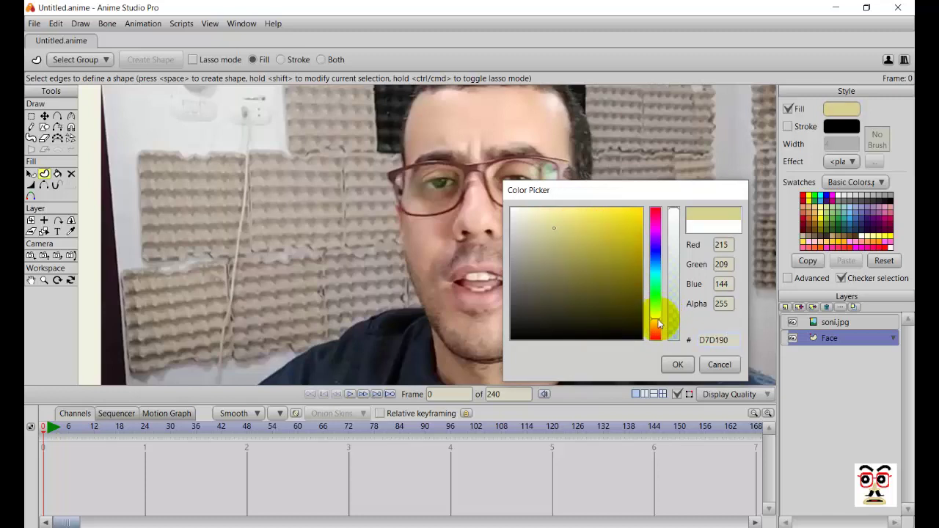
left_click(659, 326)
left_click(555, 253)
left_click(548, 259)
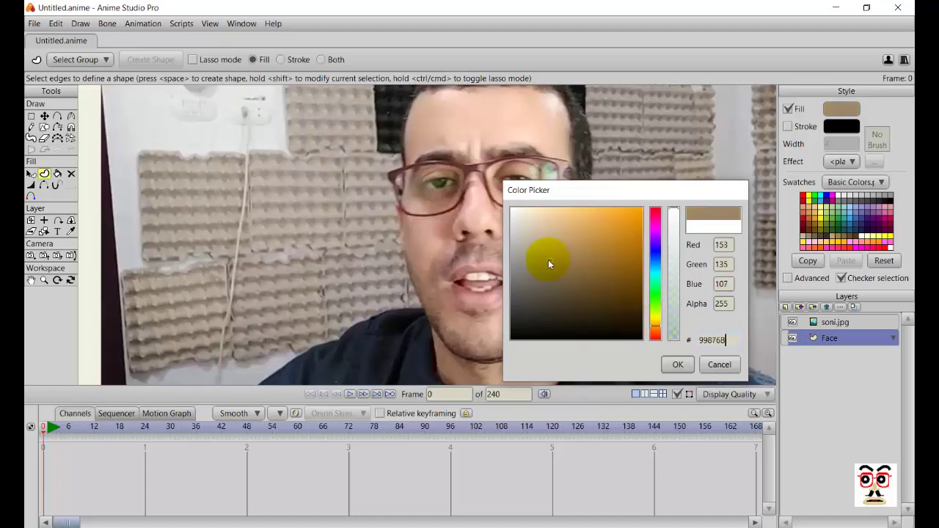
left_click(552, 232)
left_click(559, 222)
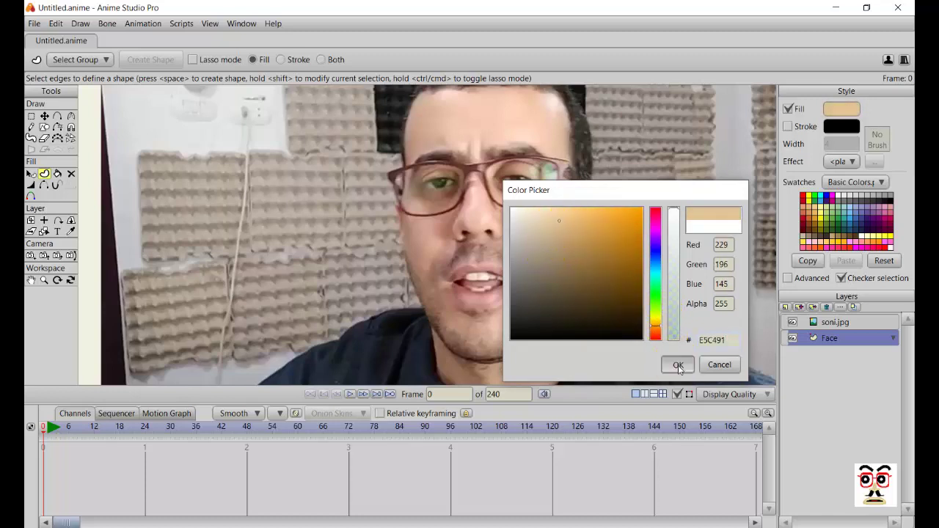
left_click(677, 365)
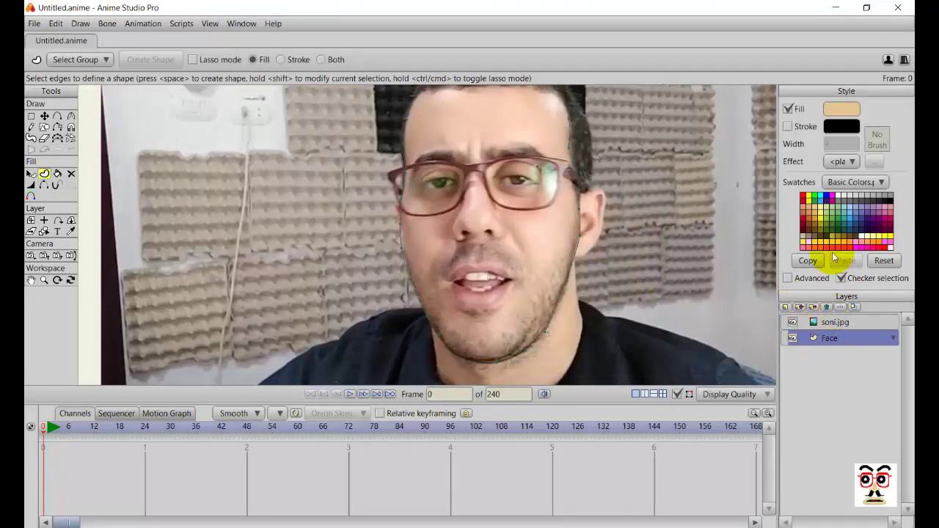
- Change the fill colour to orange from the Basic Colors swatches and switch to the Select Shape tool
left_click(862, 245)
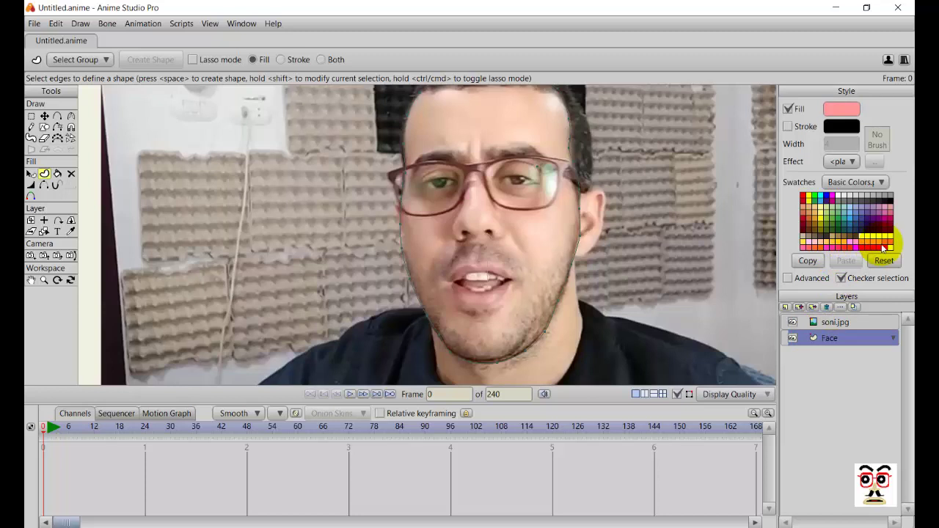
left_click(880, 247)
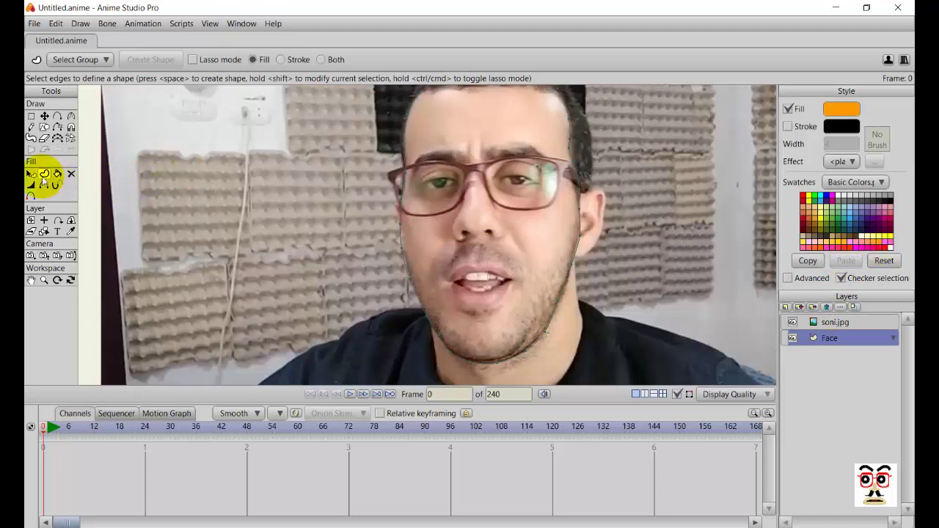
left_click(31, 174)
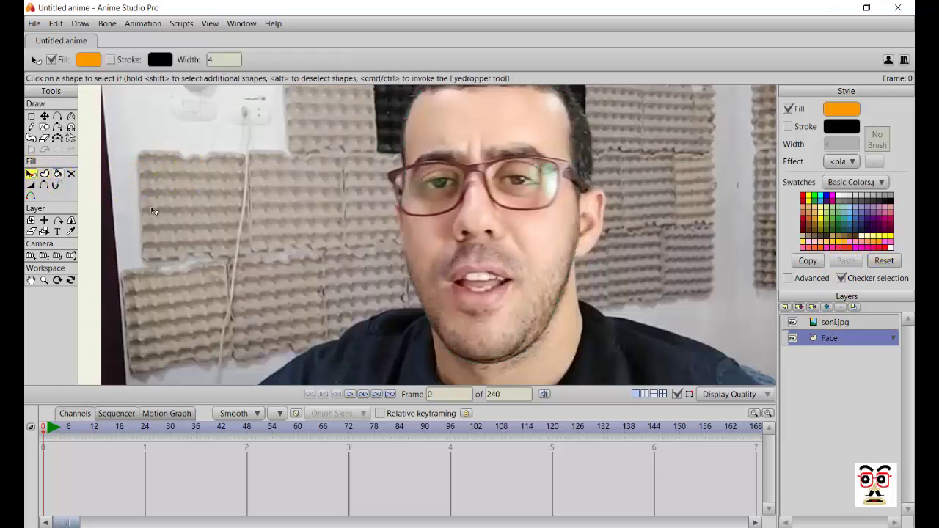
- Toggle the soni.jpg layer's visibility off and on to check the face shape beneath the photo
left_click(833, 322)
left_click(827, 337)
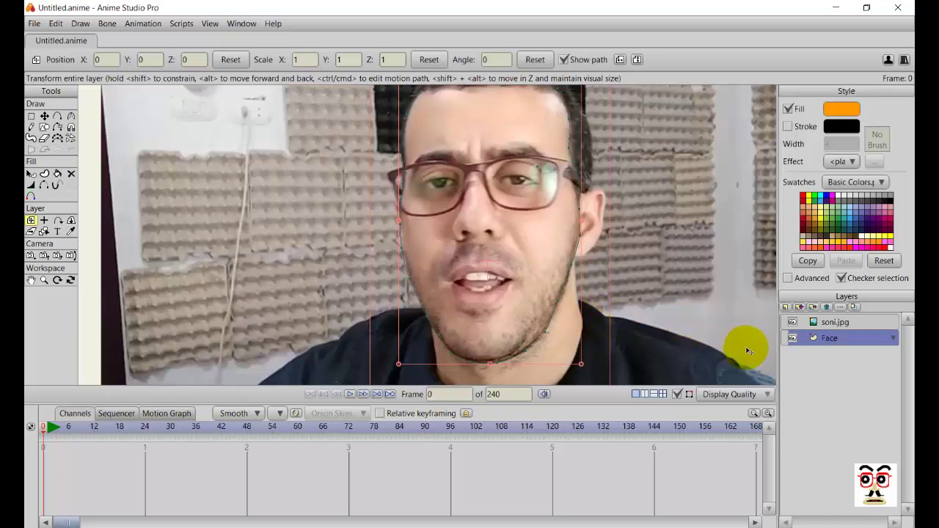
left_click(791, 322)
left_click(791, 322)
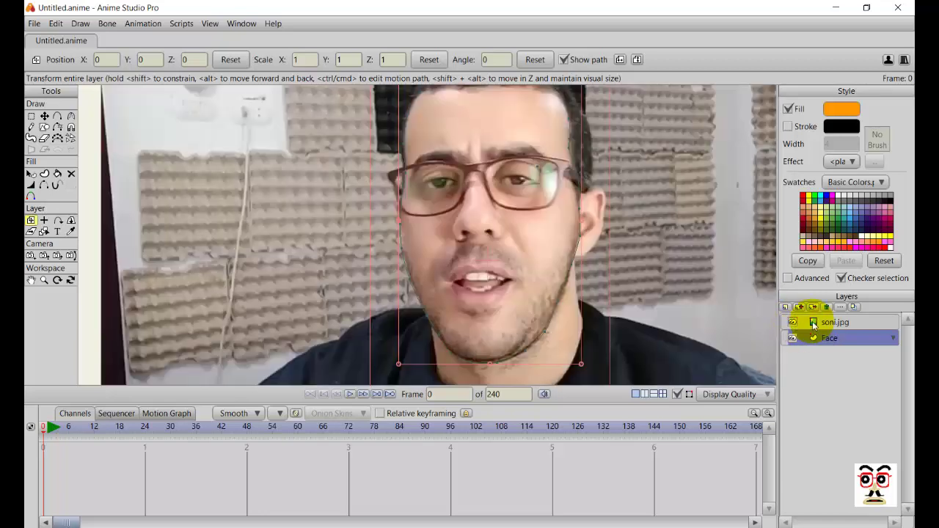
- Set the soni.jpg layer's opacity to 50% so the traced face shows through the photo
left_click(821, 323)
double_click(837, 326)
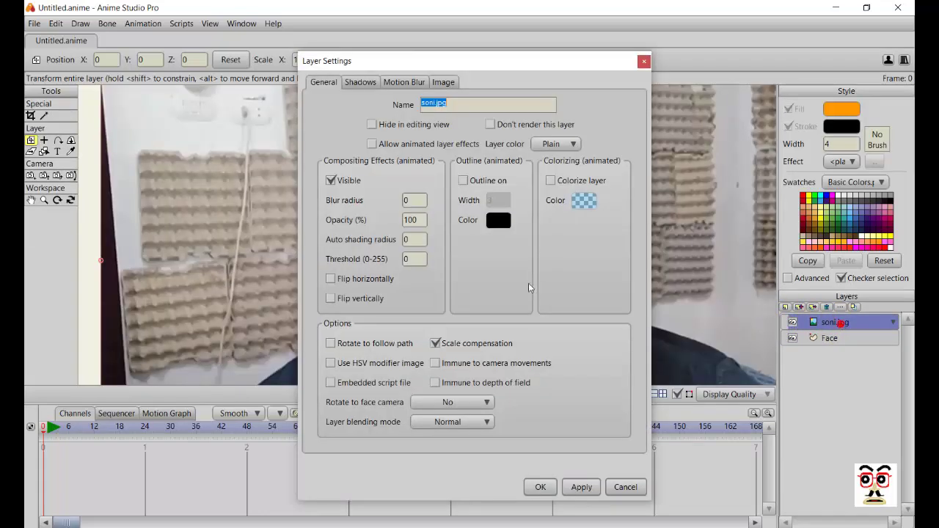
double_click(413, 220)
type("50")
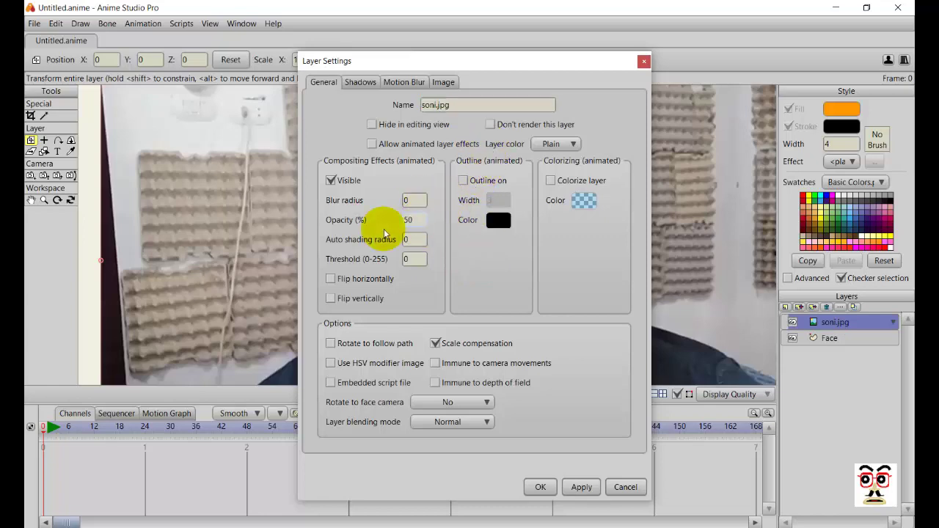
key("Return")
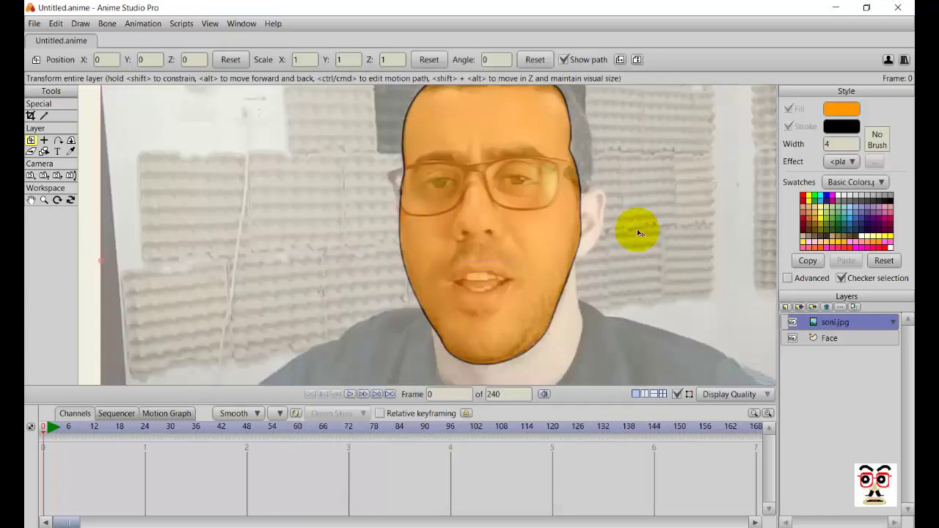
scroll(637, 229, "down", 3)
left_click_drag(586, 240, 586, 269)
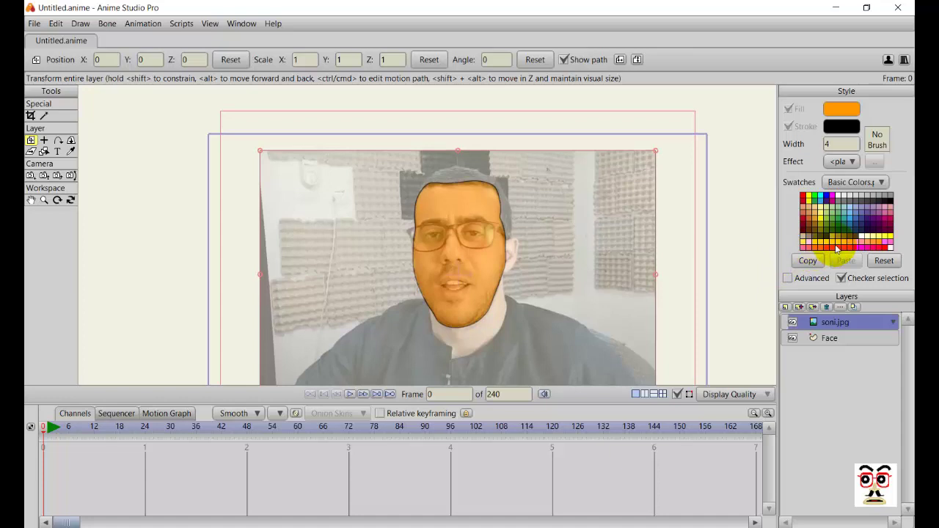
- Change the Face shape's fill to peach-orange from the Basic Colors swatches and check it with the soni.jpg layer hidden and reshown
left_click(827, 338)
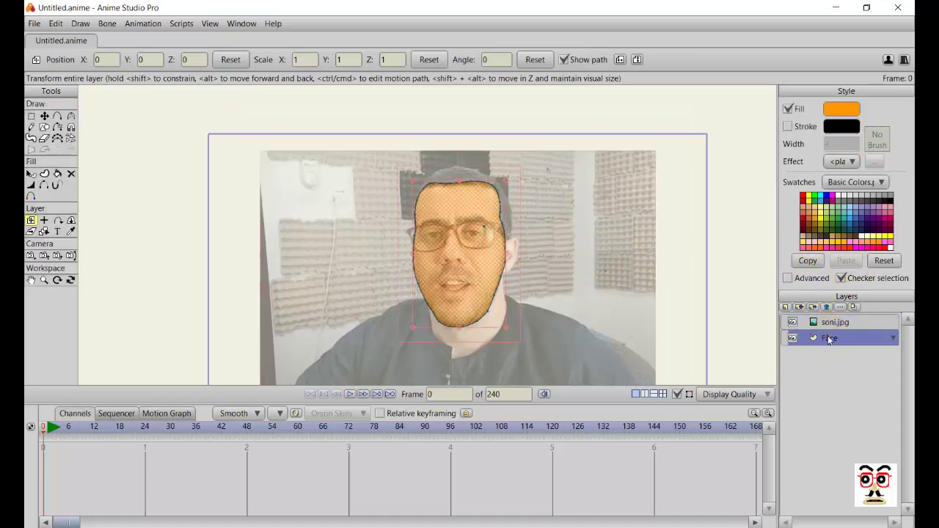
left_click(871, 244)
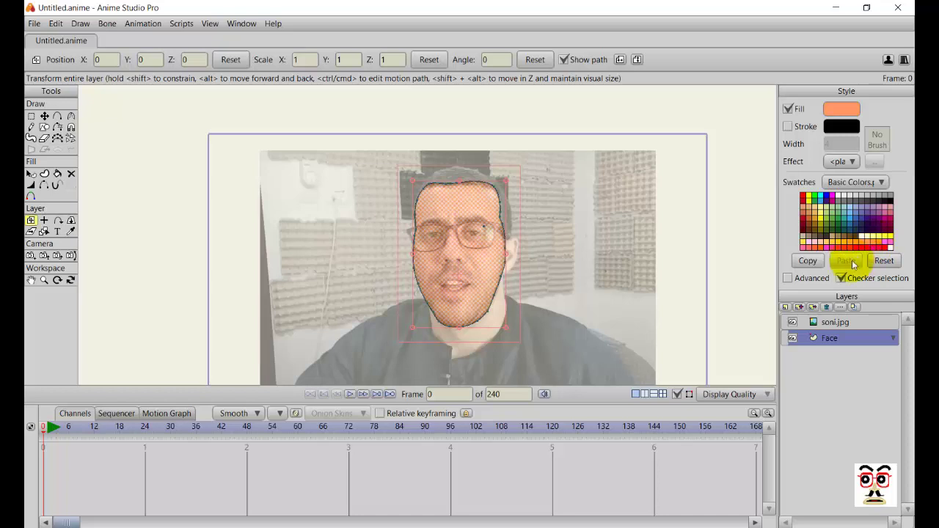
left_click(792, 322)
left_click(793, 322)
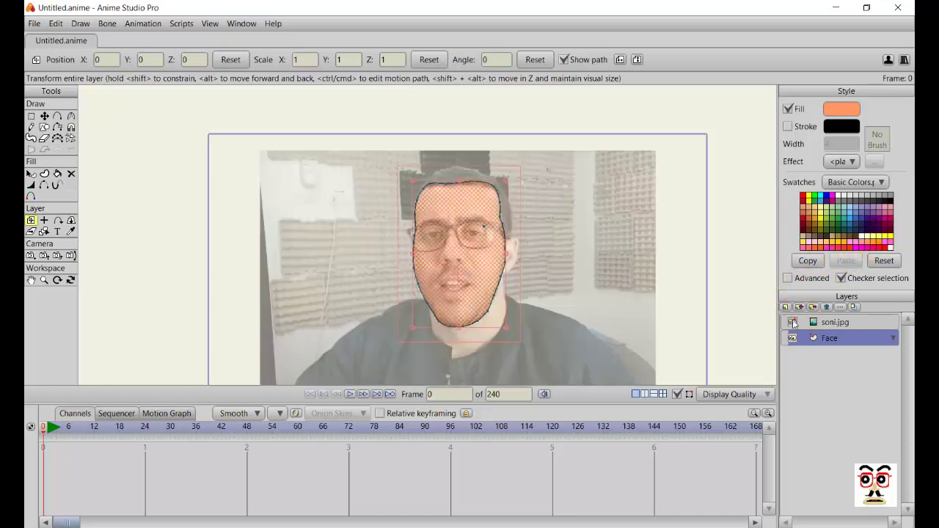
scroll(525, 293, "up", 1)
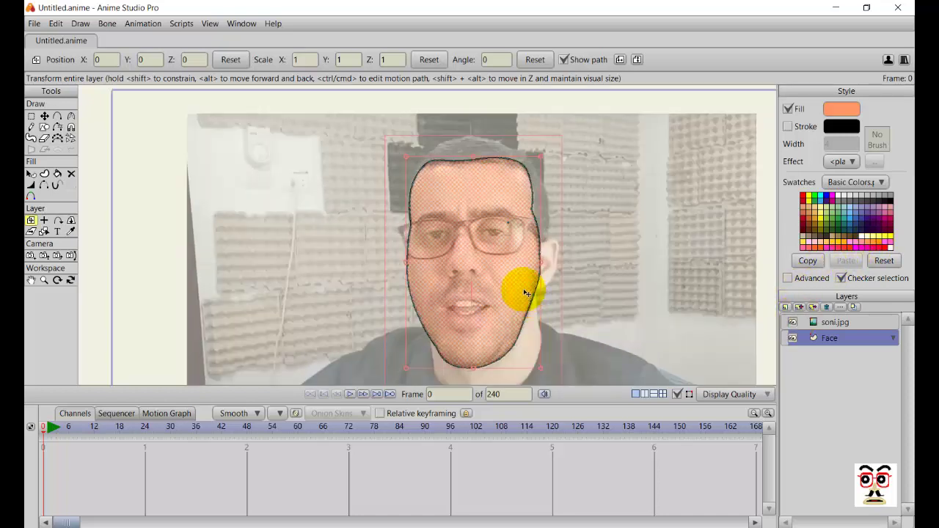
- Add a vector layer named Ears above the Face layer
left_click(784, 306)
left_click(798, 321)
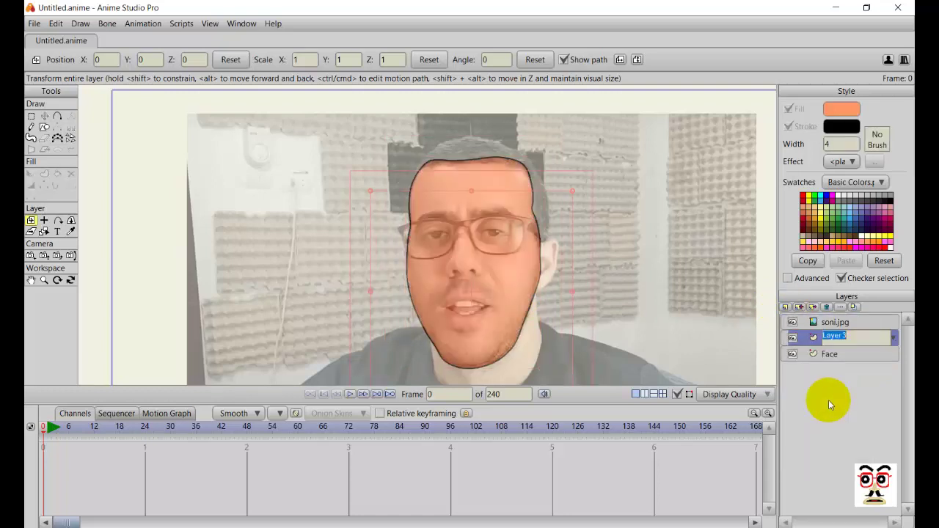
type("Ears")
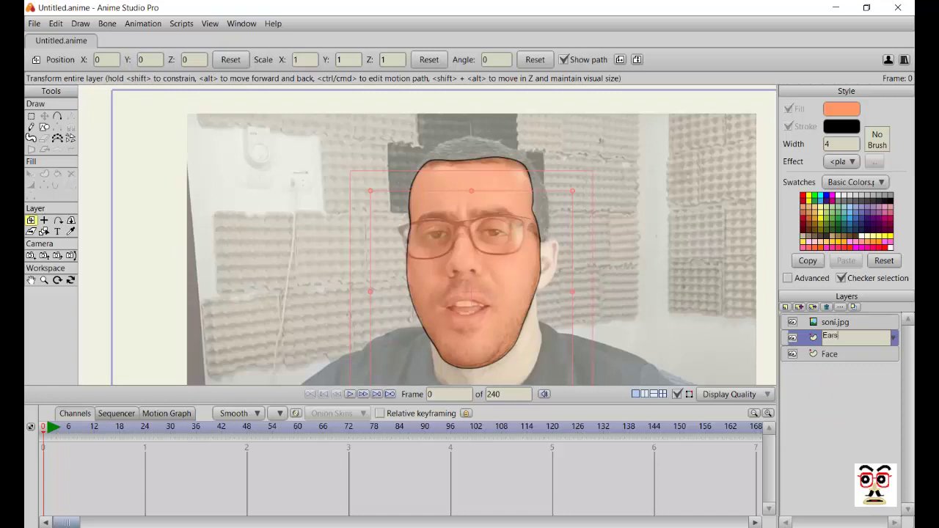
key("Return")
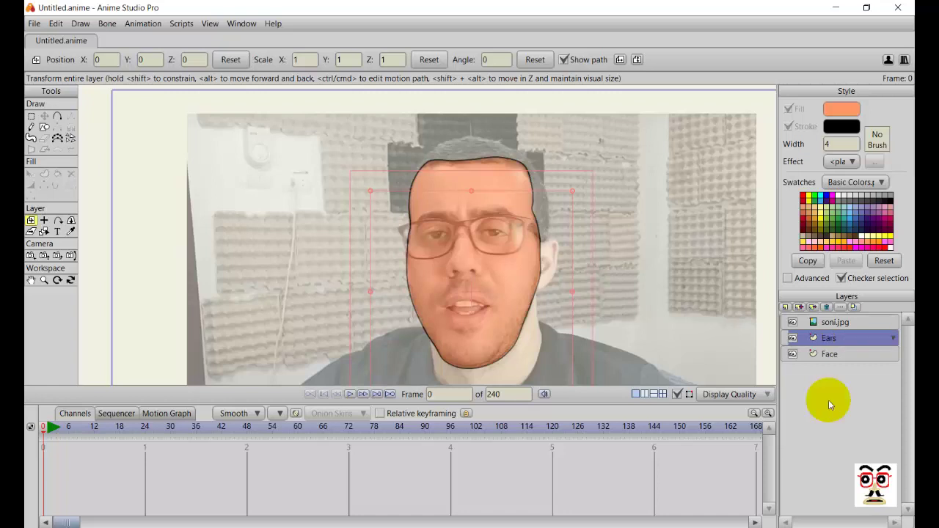
- Trace the upper and outer edge of the visible ear with curve points, starting where the ear meets the face
scroll(569, 293, "up", 2)
left_click_drag(569, 280, 478, 247)
scroll(492, 233, "up", 2)
key("a")
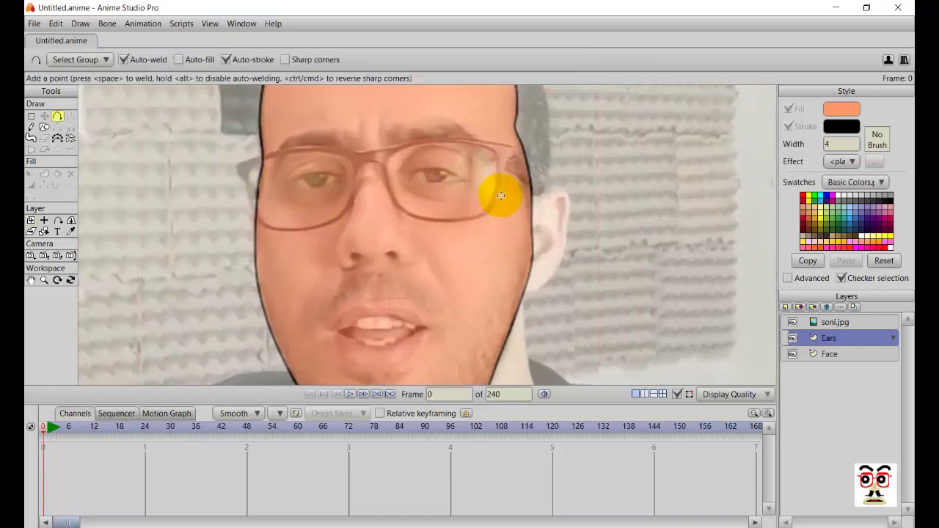
left_click(530, 221)
mouse_move(540, 191)
left_mouse_down()
mouse_move(533, 198)
mouse_move(554, 188)
mouse_move(571, 195)
left_mouse_up()
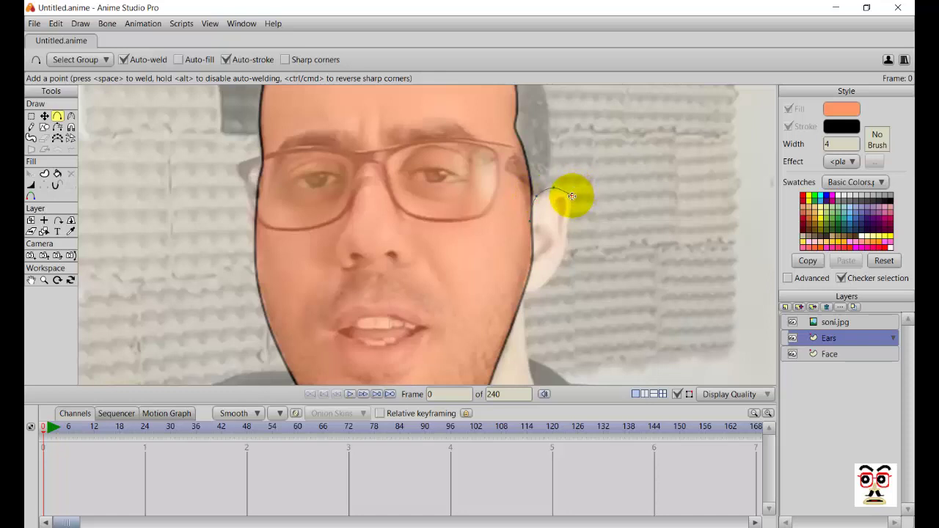
scroll(563, 213, "up", 4)
left_click_drag(656, 235, 593, 235)
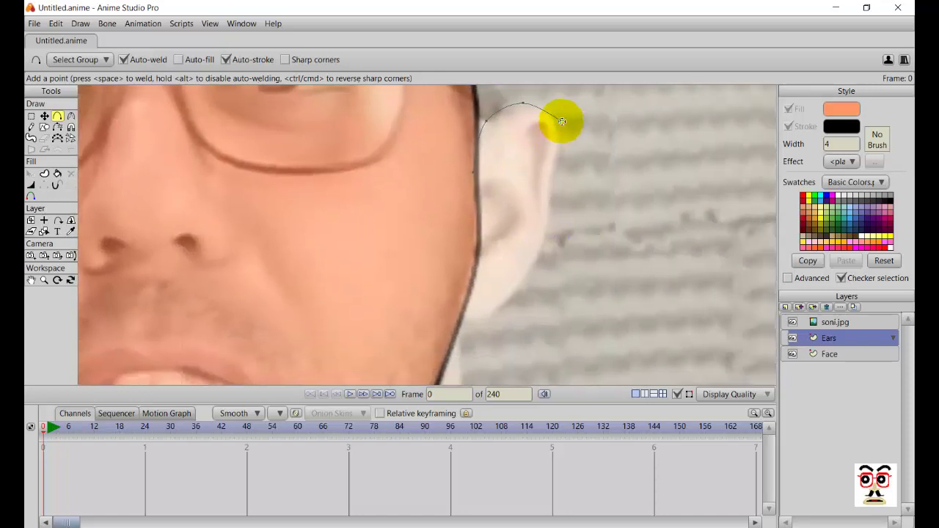
left_click_drag(561, 121, 548, 230)
left_click(556, 149)
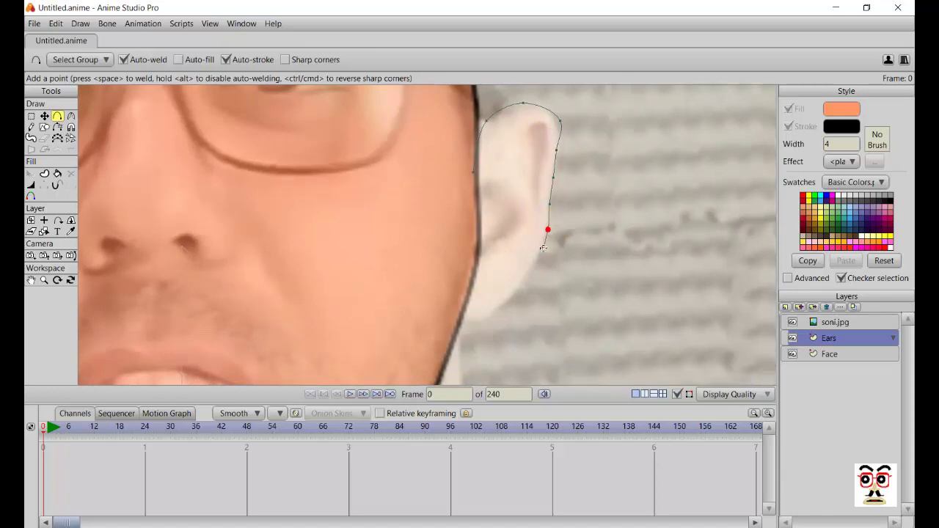
- Continue the outline around the earlobe and back up just inside the face edge, closing it at the starting point
left_click_drag(513, 299, 516, 292)
left_click_drag(479, 320, 479, 320)
left_click_drag(457, 318, 459, 274)
left_click_drag(476, 228, 474, 229)
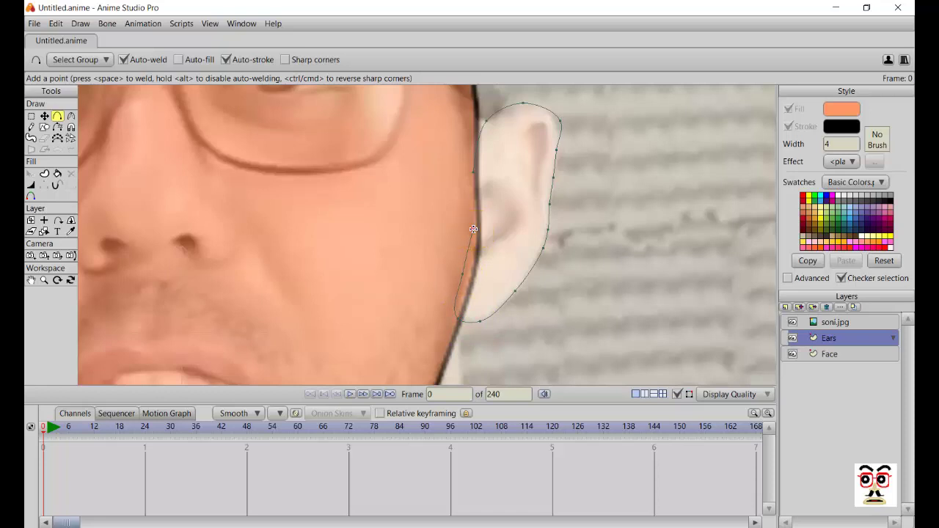
left_click(470, 179)
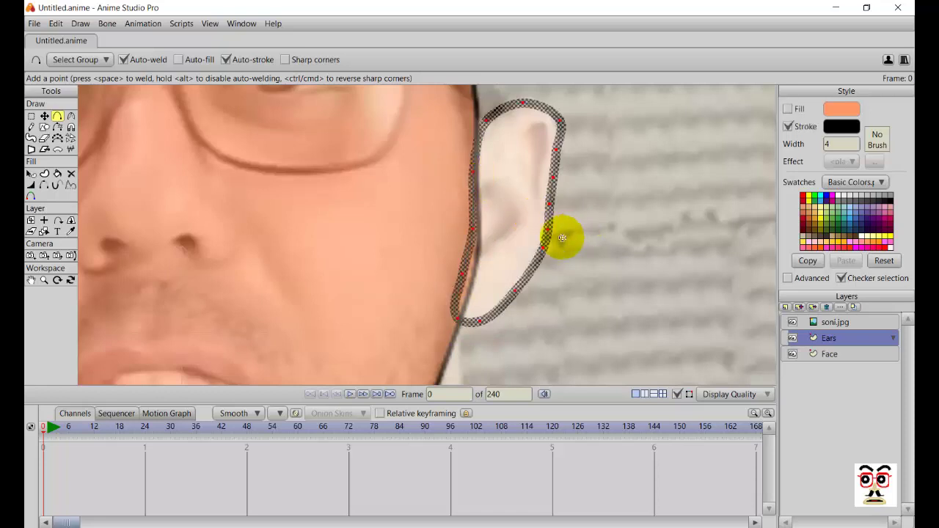
- Create a shape with both fill and stroke from the closed ear outline
scroll(562, 237, "down", 3)
left_click(44, 174)
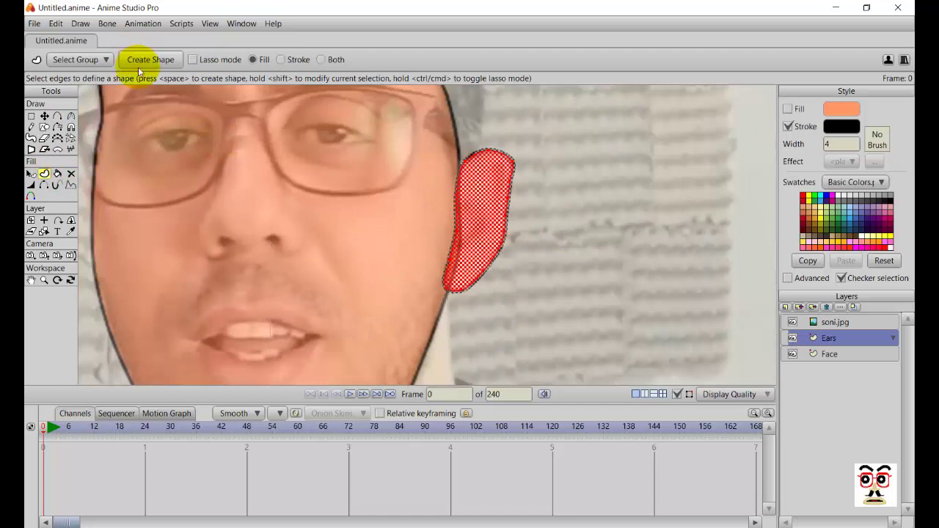
left_click(280, 59)
left_click(321, 60)
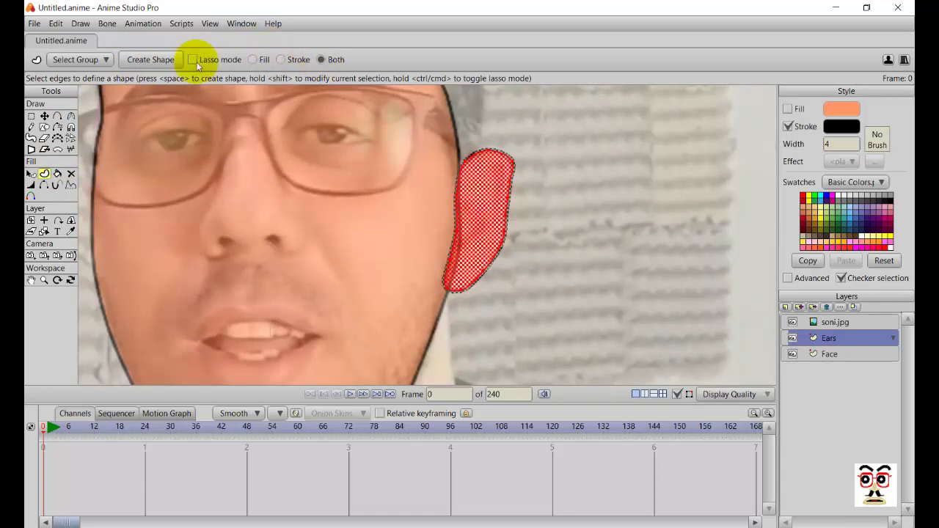
left_click(151, 59)
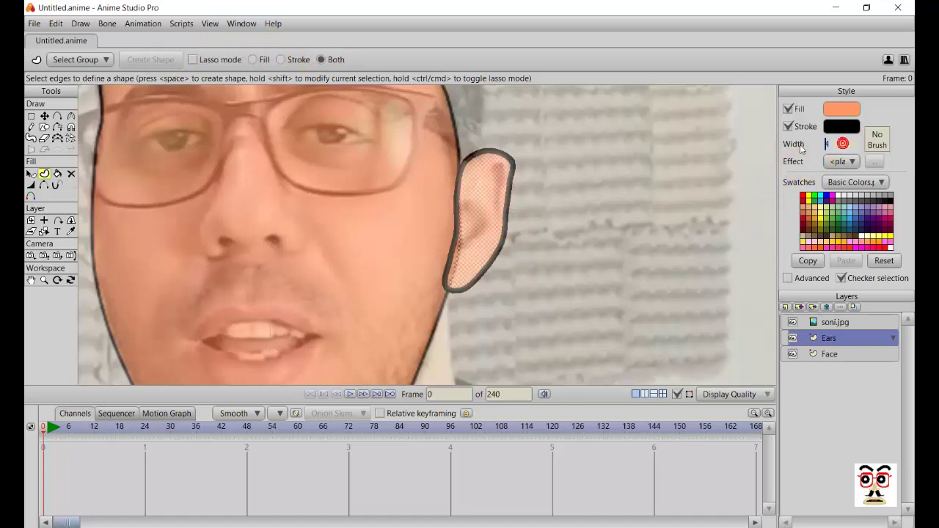
- Set the ear shape's stroke width to 1 and its fill to pink from the Basic Colors swatches
type("2")
key("Return")
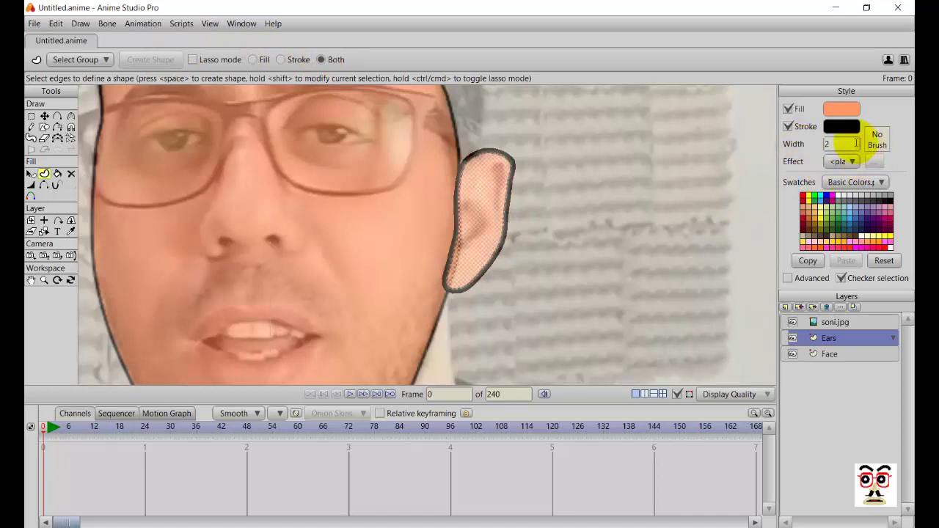
left_click_drag(853, 143, 816, 145)
type("1")
key("Return")
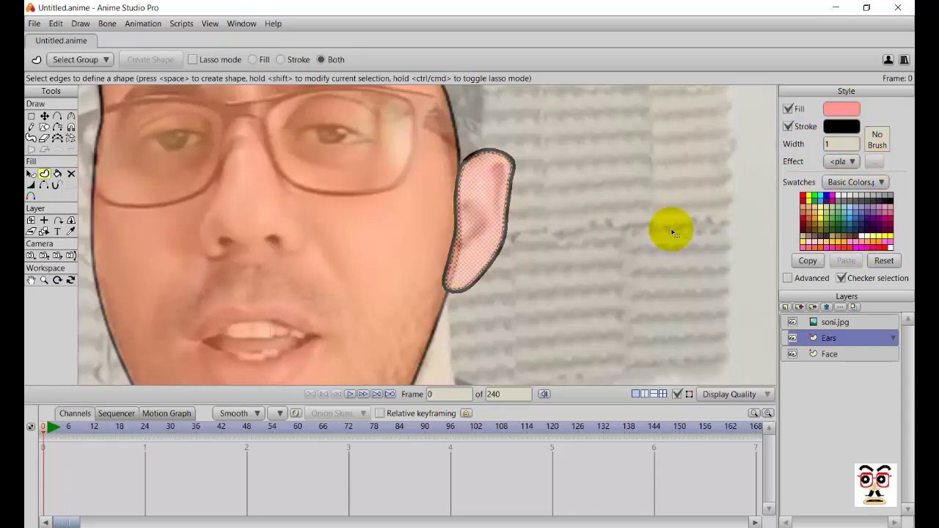
- Toggle the soni.jpg layer's visibility off and on to check the ear against the face, and switch to the Transform Points tool
scroll(686, 249, "down", 5)
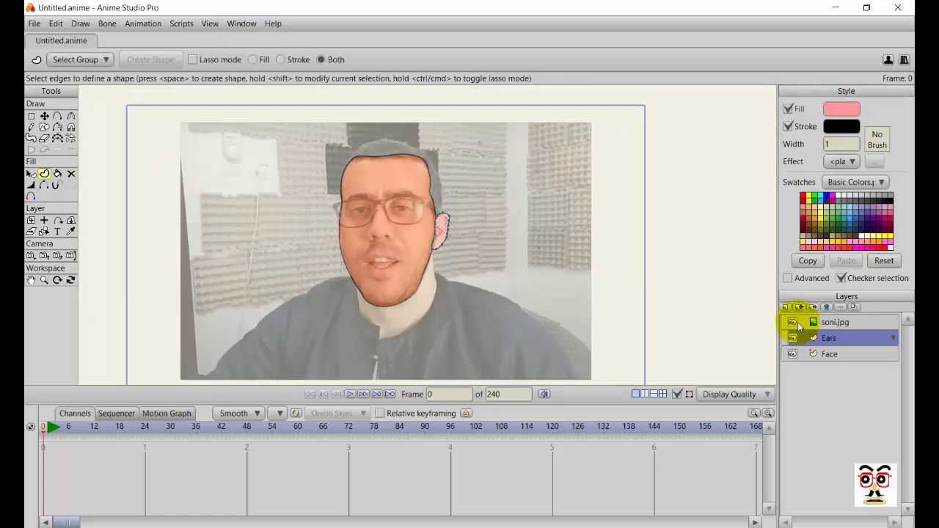
left_click(792, 322)
left_click(792, 322)
scroll(474, 247, "up", 3)
left_click(461, 229)
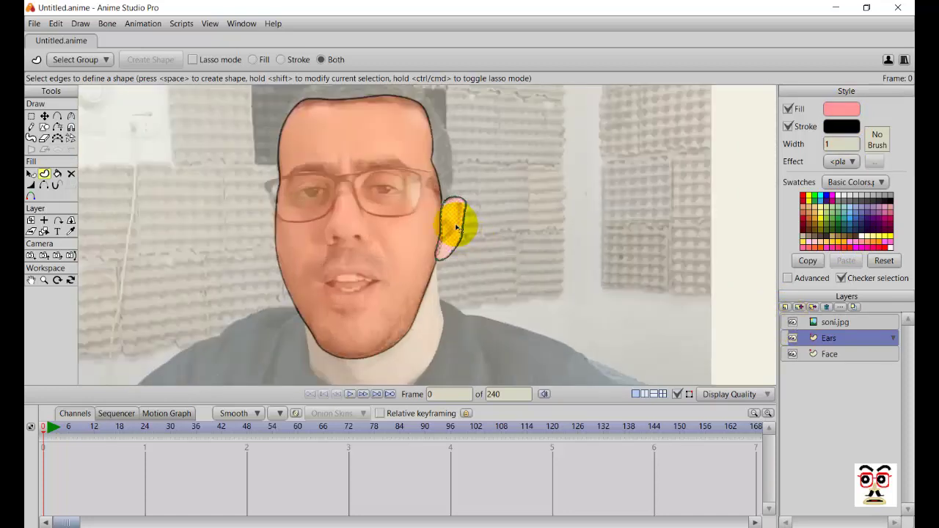
key("a")
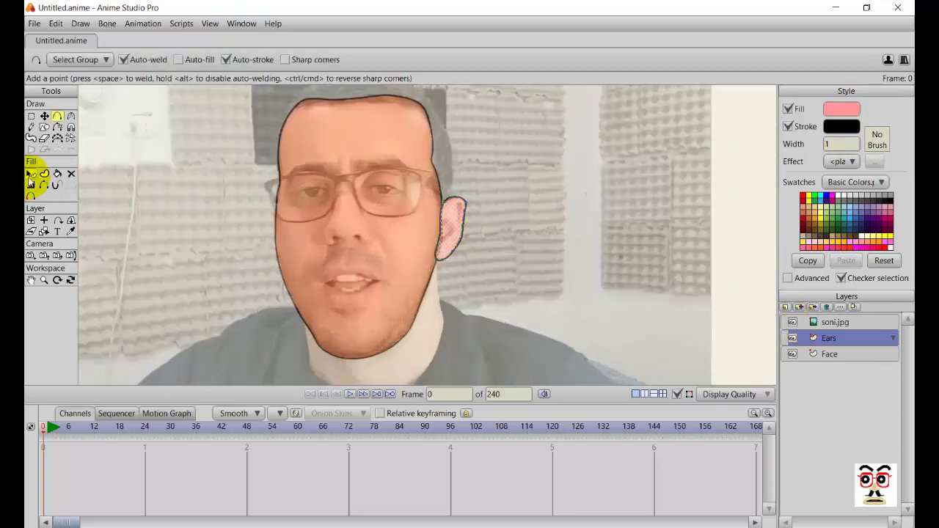
key("t")
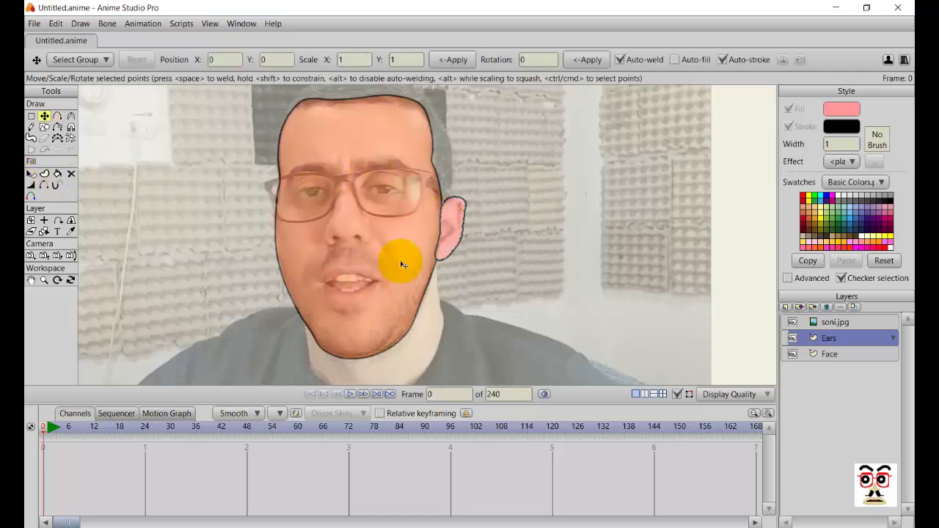
- Add a vector layer named Hair above the Ears layer
scroll(415, 256, "up", 2)
left_click_drag(434, 224, 456, 273)
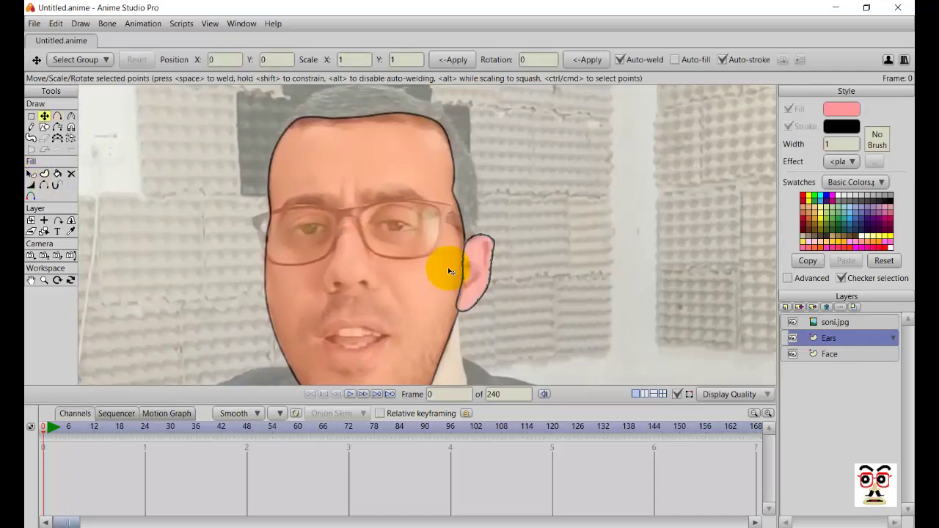
left_click_drag(518, 223, 542, 252)
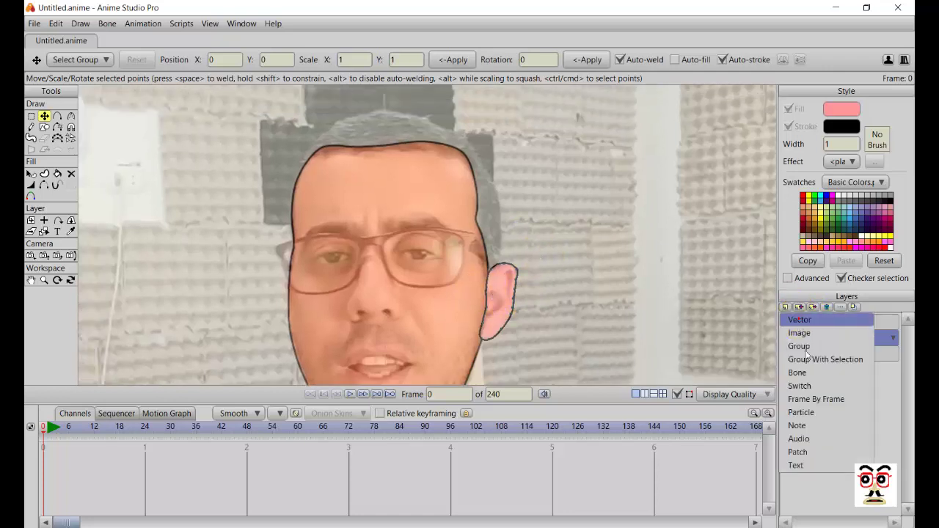
left_click(798, 318)
type("H")
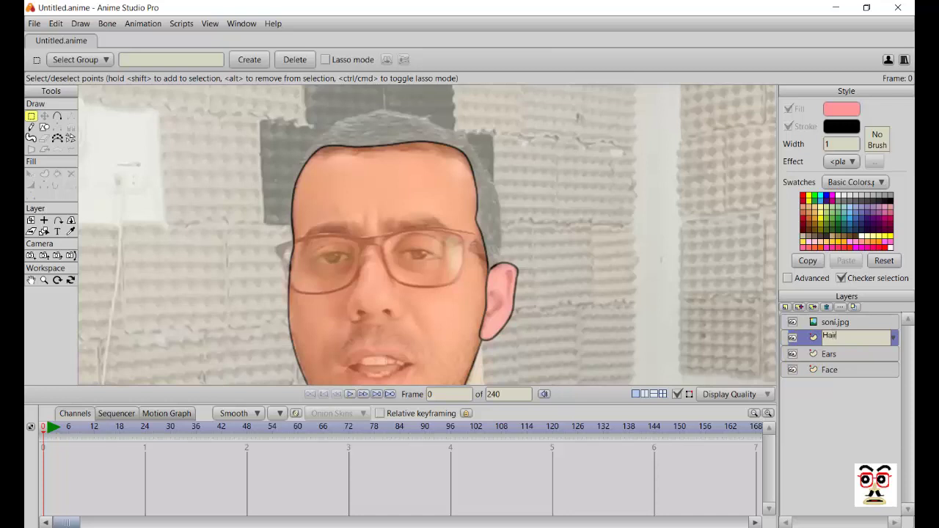
type("air")
left_click(806, 354)
- Start the hair outline with Add Point, placing points from the left temple up and over the crown of the head
key("a")
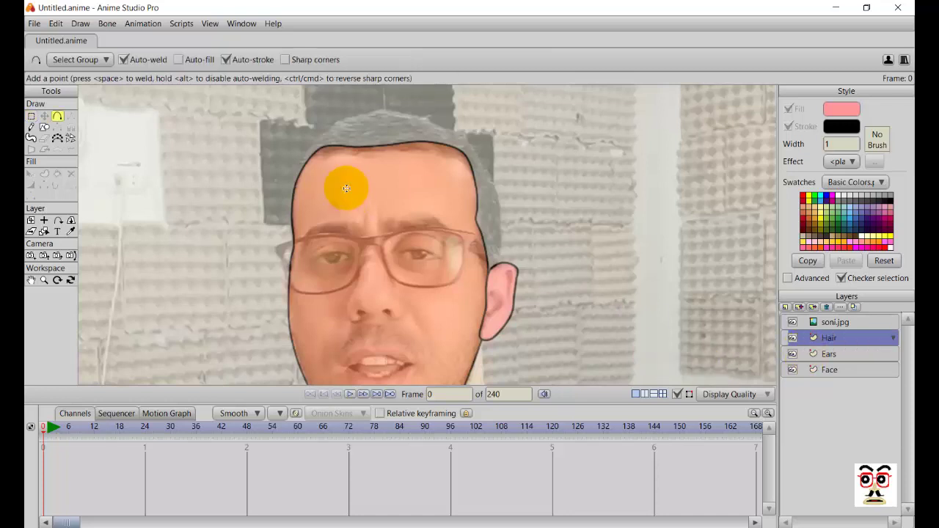
left_click(300, 167)
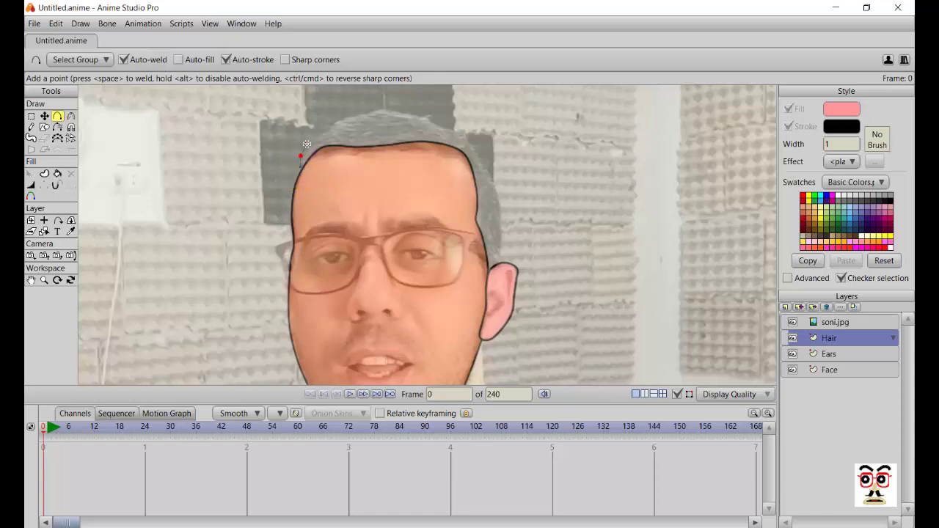
left_click(335, 122)
left_click(374, 113)
left_click(443, 125)
left_click(415, 114)
scroll(421, 122, "up", 4)
left_click_drag(415, 125, 420, 334)
left_click_drag(404, 188, 407, 305)
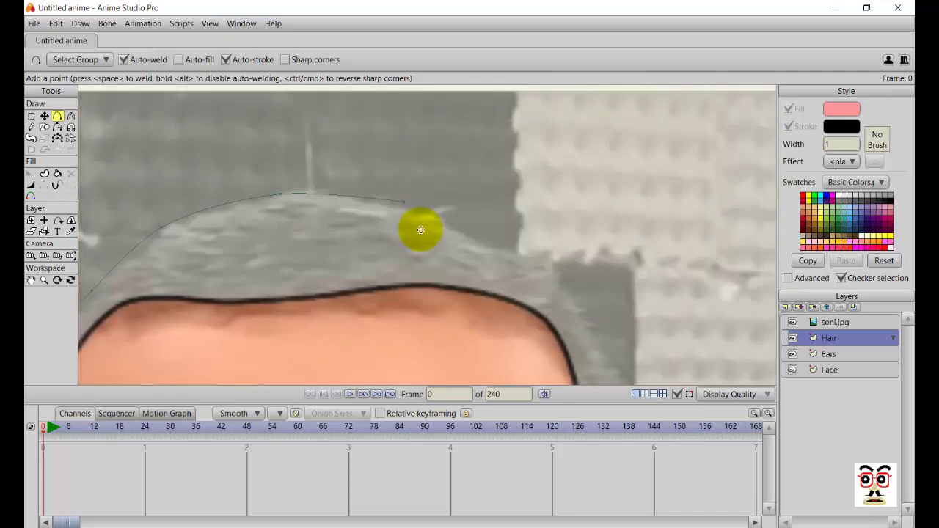
- Continue the hair outline around the small tuft and down the uneven upper edge toward the right corner of the head
left_click(424, 214)
left_click(444, 205)
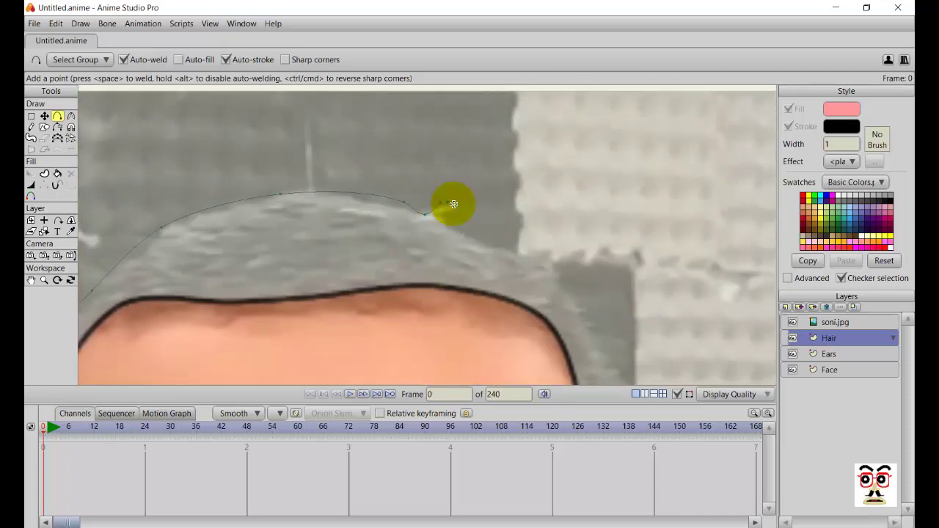
left_click_drag(441, 202, 453, 204)
left_click_drag(454, 205, 448, 214)
left_click(441, 222)
left_click(471, 242)
left_click(489, 253)
left_click(521, 257)
left_click(531, 257)
left_click(545, 270)
left_click(557, 279)
- Extend the hair outline down the outer edge on the right side of the head to just above the ear
mouse_move(680, 377)
left_mouse_down()
mouse_move(624, 310)
mouse_move(596, 239)
left_mouse_up()
left_click_drag(481, 160, 498, 184)
left_click(475, 158)
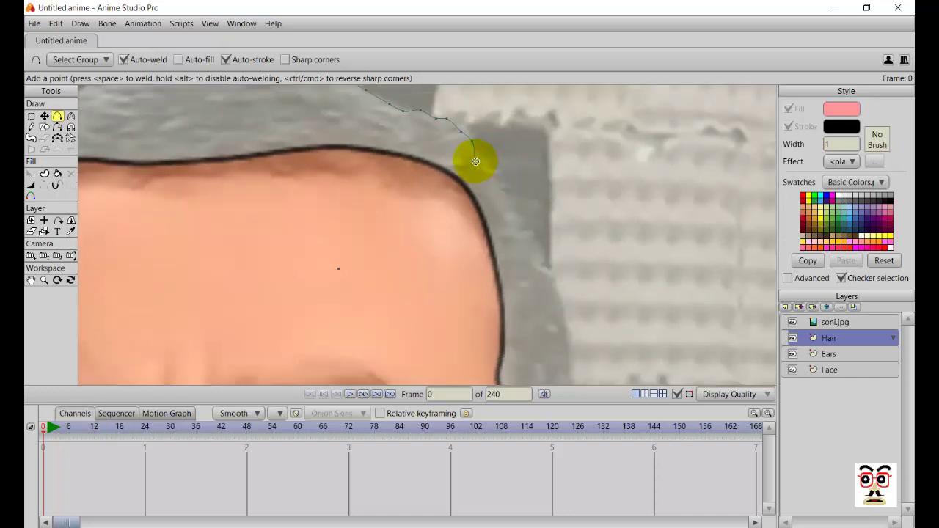
left_click(493, 171)
left_click(509, 218)
left_click(528, 246)
left_click(555, 272)
left_click_drag(535, 323, 544, 228)
left_click(545, 292)
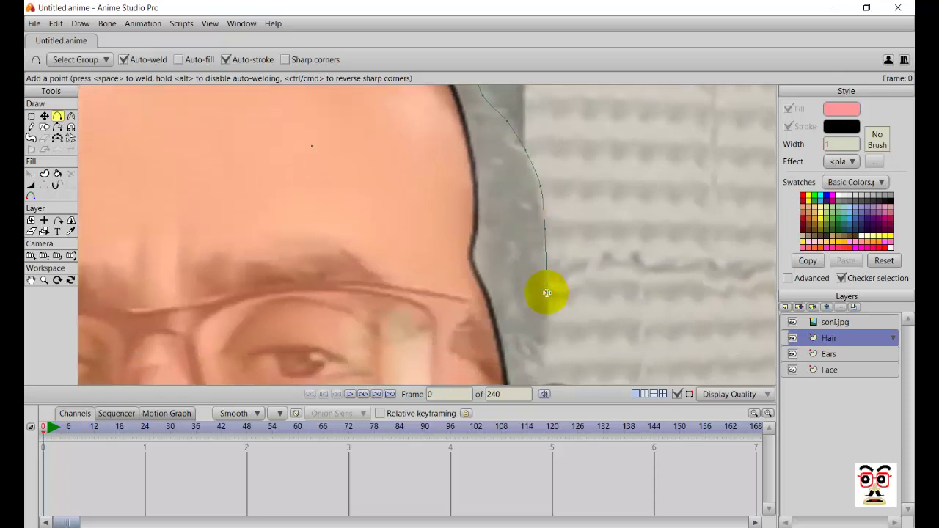
left_click(547, 345)
left_click_drag(516, 303, 513, 195)
left_click(539, 202)
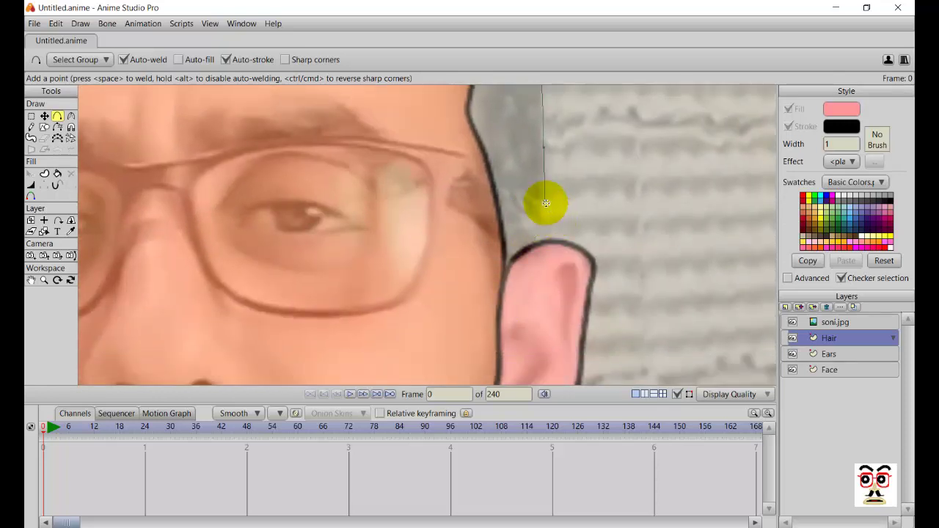
- Trace the hair outline across the top of the ear and around the sideburn patch beside the glasses
left_click_drag(546, 203, 446, 209)
left_click(500, 262)
left_click(494, 279)
left_click(450, 188)
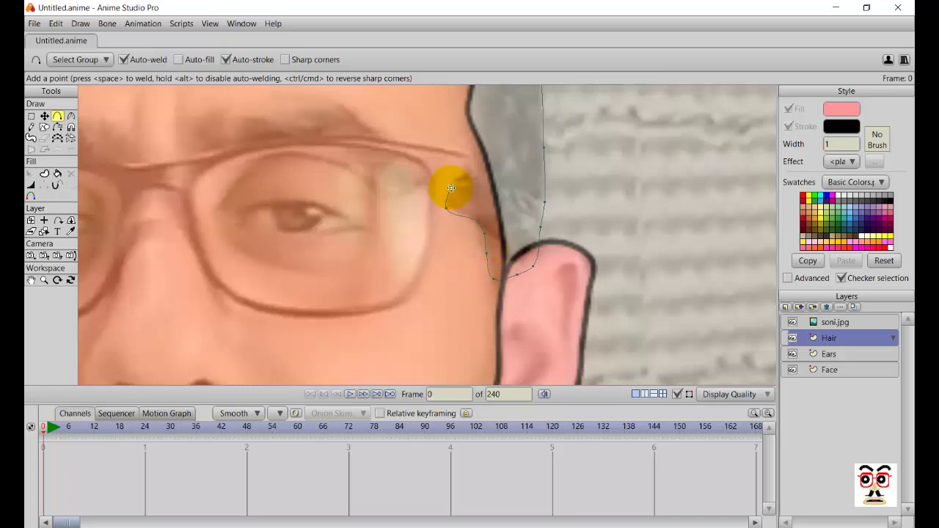
left_click(471, 208)
left_click_drag(453, 193, 456, 174)
left_click(468, 167)
left_click(485, 175)
- Continue the hair outline from the sideburn patch up the inner edge beside the face to the right corner of the forehead
left_click(477, 149)
left_click(466, 127)
left_click_drag(465, 127, 465, 267)
left_click(470, 226)
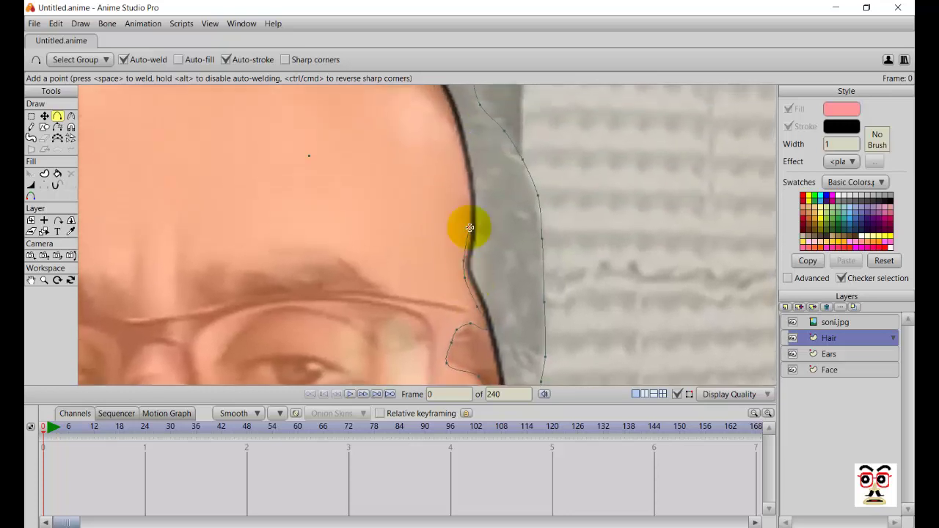
left_click(466, 183)
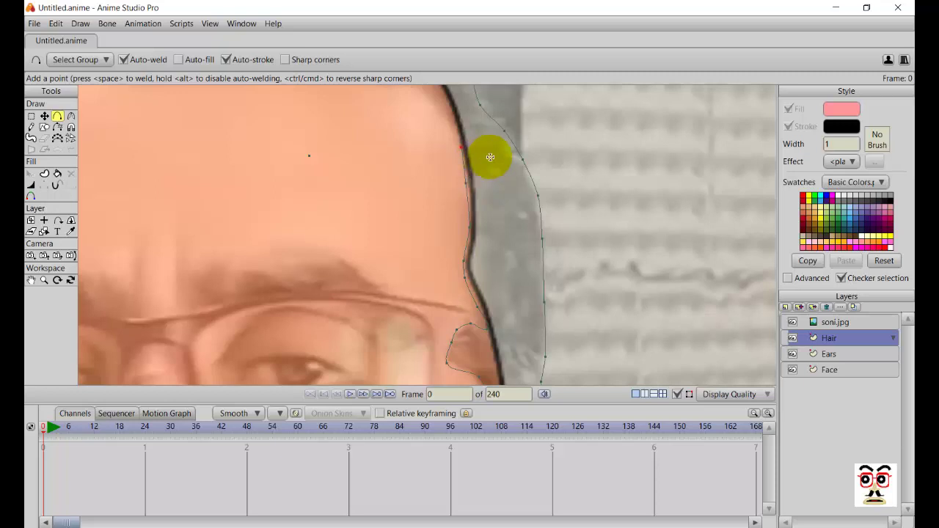
left_click_drag(490, 156, 471, 238)
left_click(471, 238)
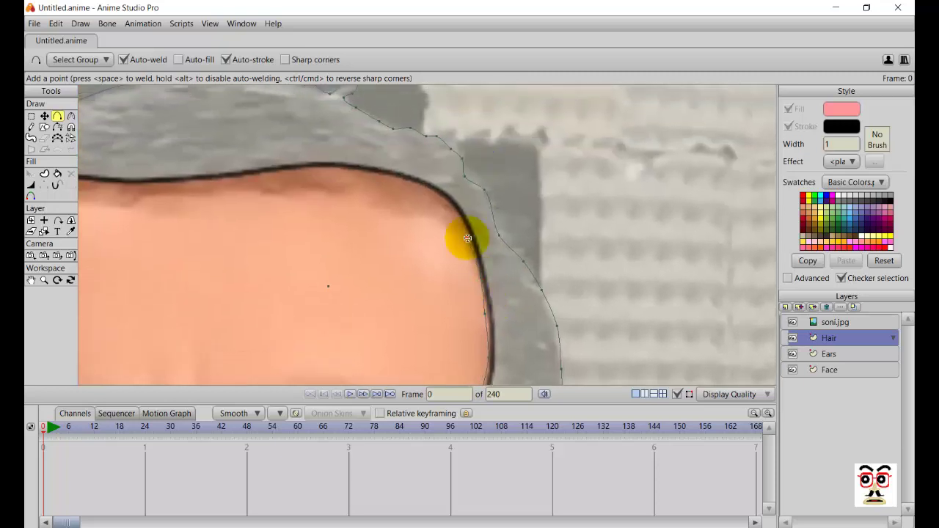
- Trace the wavy hairline from the right corner of the forehead to its middle, undoing misplaced points
left_click_drag(447, 208, 427, 213)
left_click(400, 207)
left_click(385, 200)
left_click(372, 187)
left_click(343, 190)
left_click(319, 190)
left_click(277, 194)
left_click(248, 181)
key("ctrl+z")
left_click_drag(279, 201, 494, 279)
key("ctrl+z")
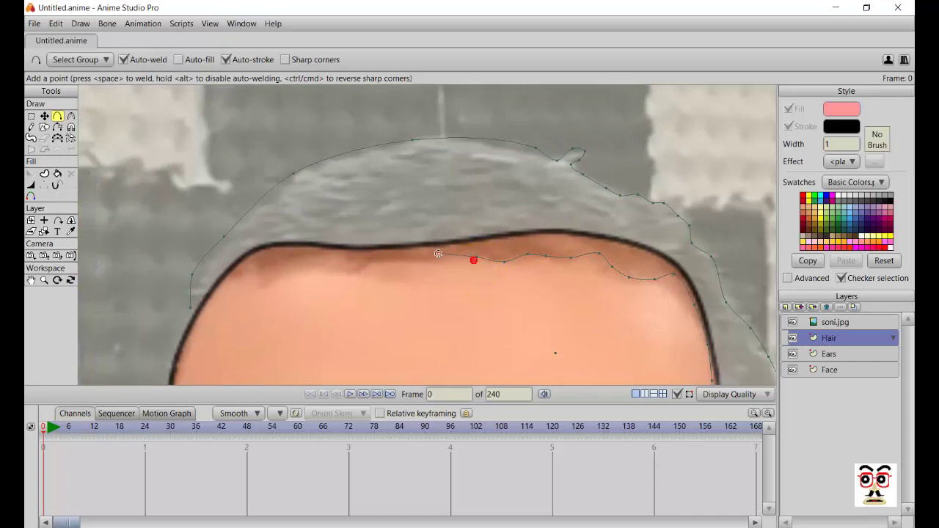
- Continue the wavy hairline from the middle of the forehead toward its left corner
left_click(452, 253)
left_click(417, 260)
left_click(367, 261)
left_click(350, 262)
left_click(319, 258)
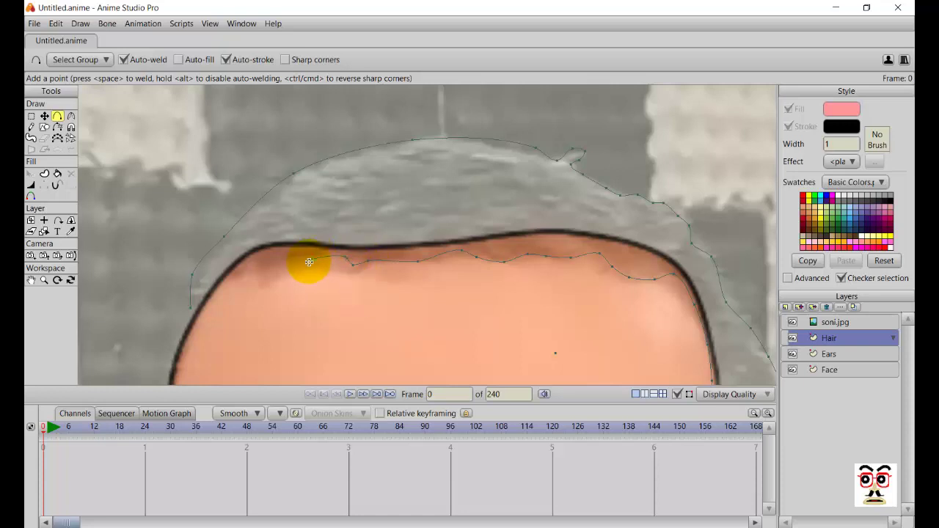
left_click(268, 266)
key("ctrl+z")
left_click_drag(312, 260, 291, 265)
- Trace the small downward tip at the left corner of the hairline and close the hair outline at the left temple
left_click(271, 281)
left_click(259, 290)
left_click(253, 265)
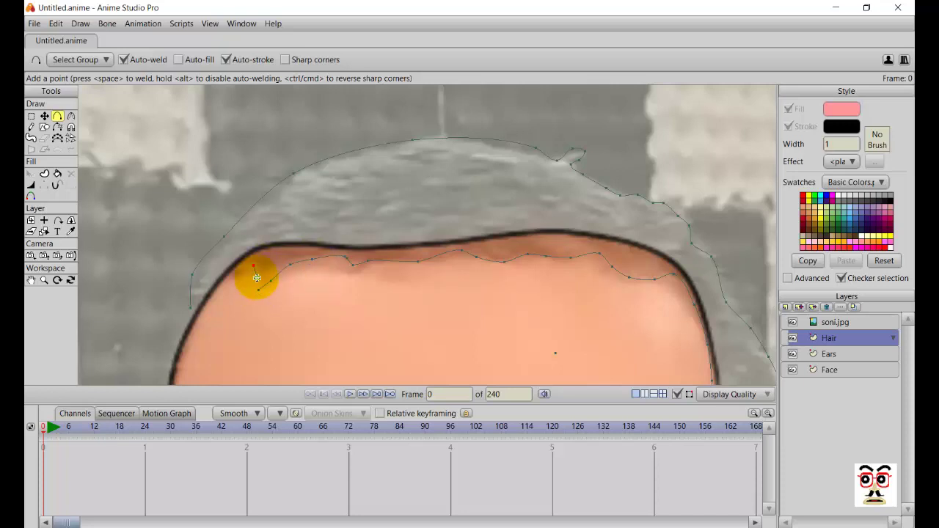
left_click_drag(258, 290, 256, 269)
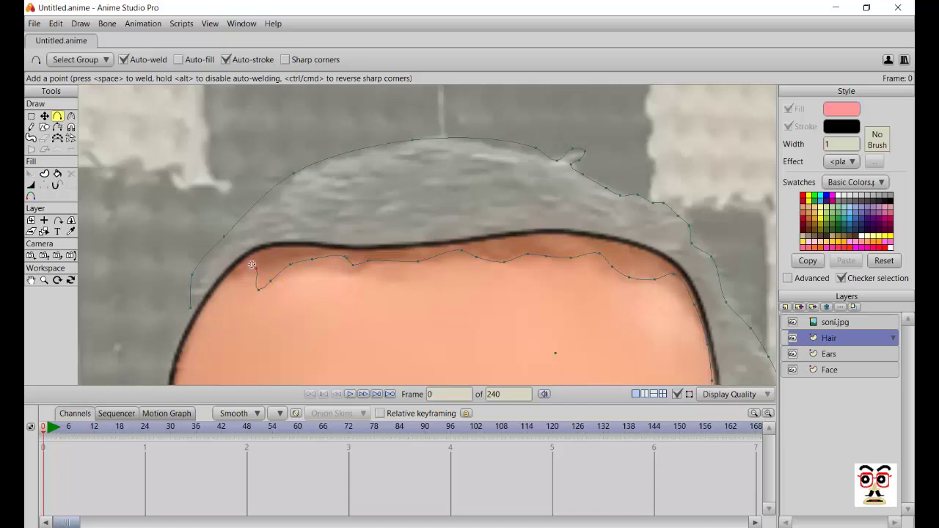
left_click(247, 263)
left_click(215, 296)
left_click(190, 314)
scroll(220, 323, "down", 5)
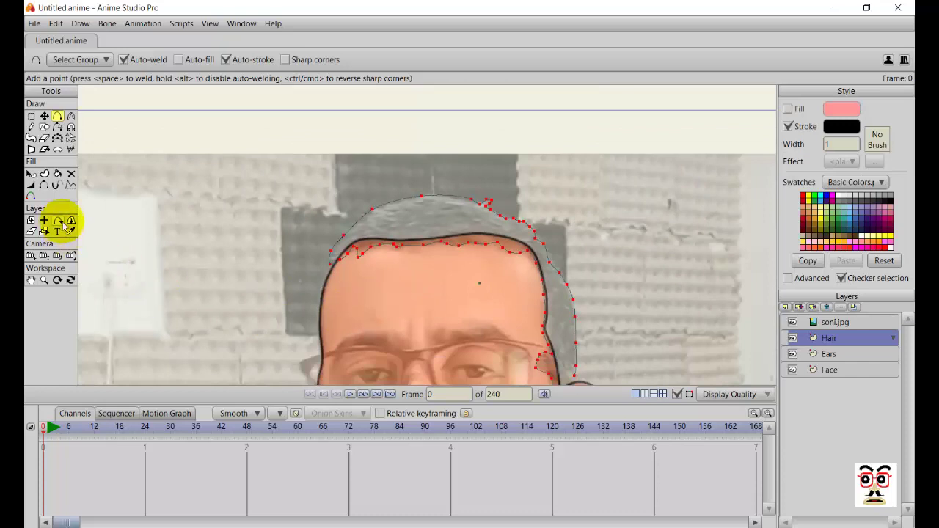
- Create a shape with fill and stroke from the closed hair outline and set its fill color to #121010
left_click(44, 174)
left_click(164, 61)
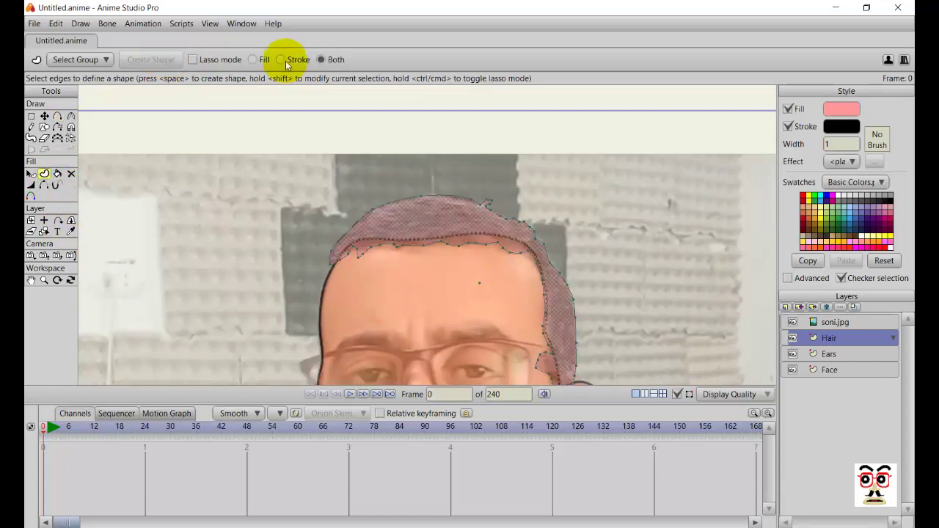
left_click(835, 113)
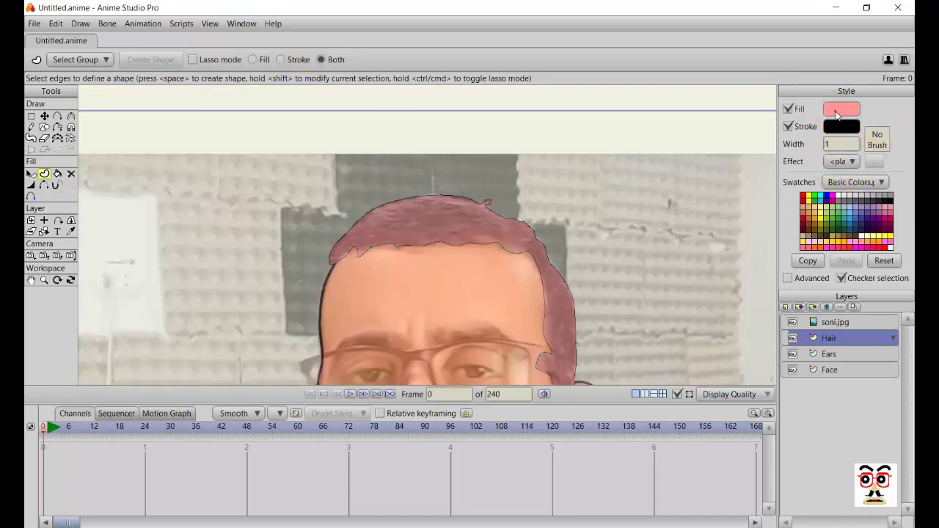
left_click(836, 113)
left_click(525, 331)
left_click(677, 364)
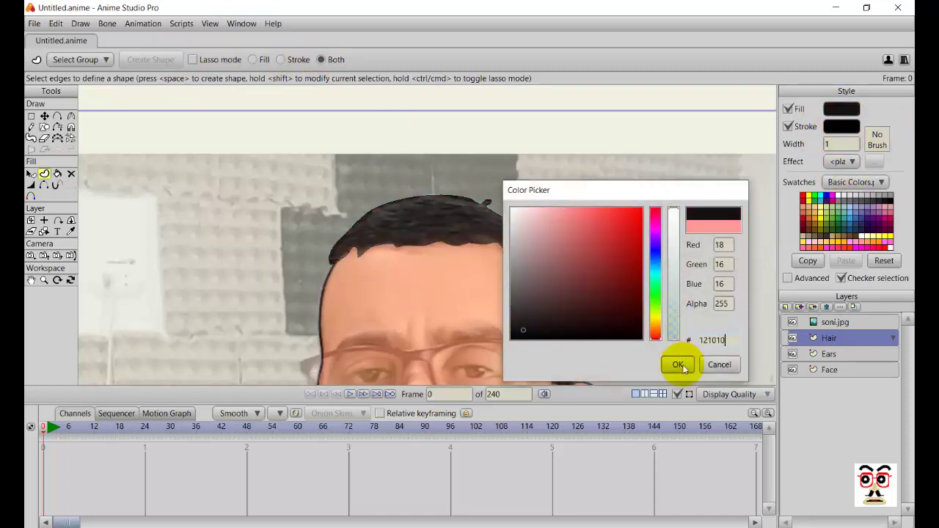
- Check the traced hair over the face with the soni.jpg layer temporarily hidden, toggling the Ears and Face layers off and on
left_click(792, 321)
scroll(666, 323, "down", 3)
scroll(480, 334, "up", 6)
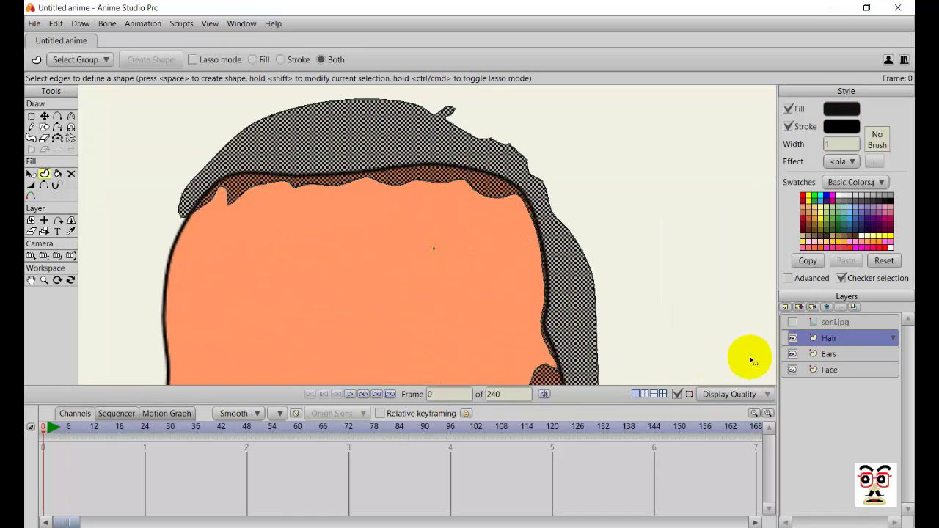
left_click(792, 354)
left_click(792, 354)
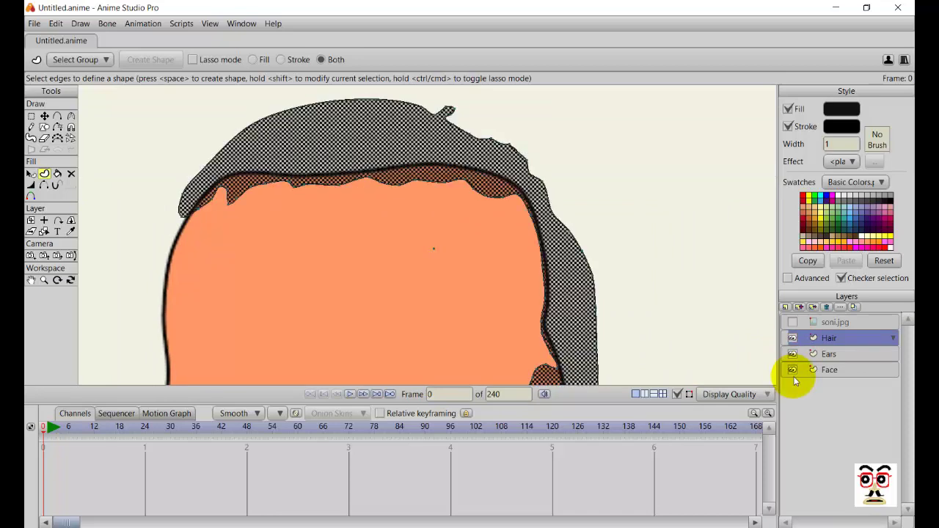
left_click(792, 369)
left_click(792, 369)
scroll(523, 322, "down", 2)
scroll(522, 323, "up", 4)
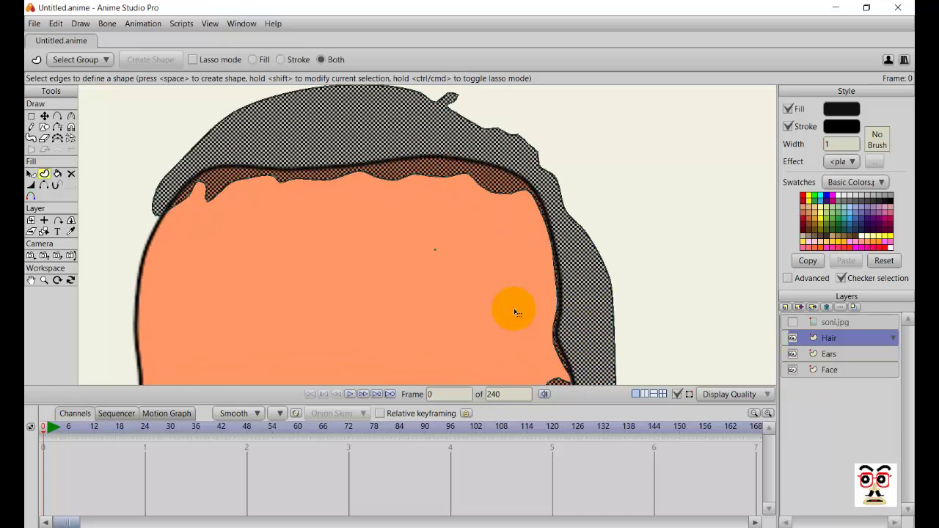
scroll(503, 325, "down", 1)
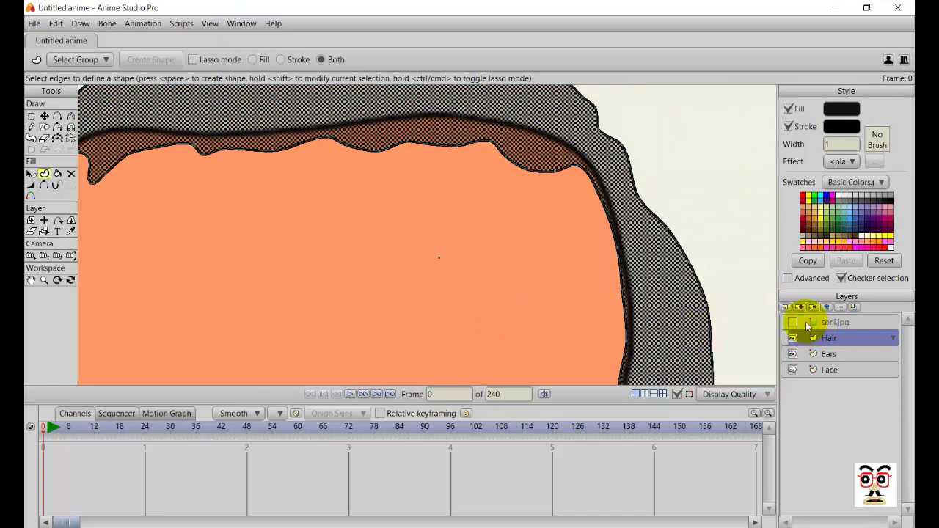
left_click(792, 322)
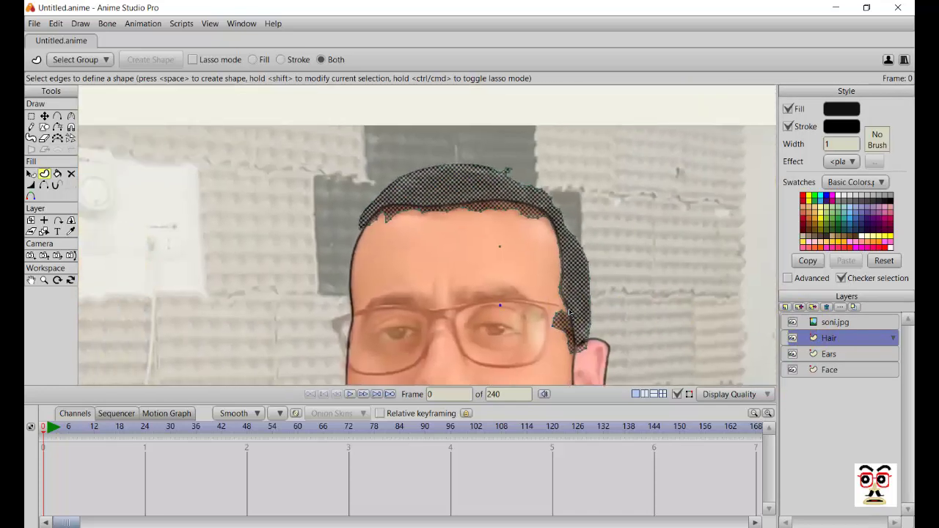
- Add a new vector layer above Hair and name it Eyes
left_click_drag(570, 313, 557, 279)
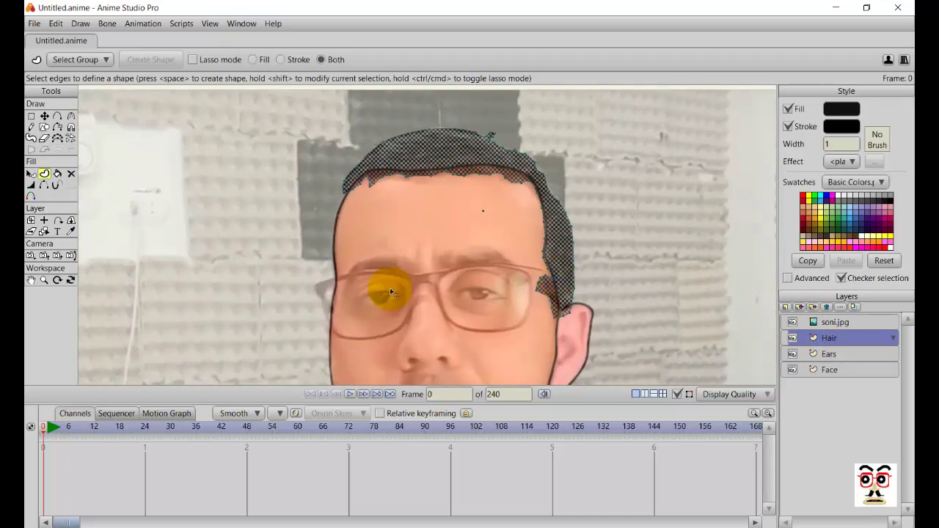
left_click_drag(423, 277, 387, 197)
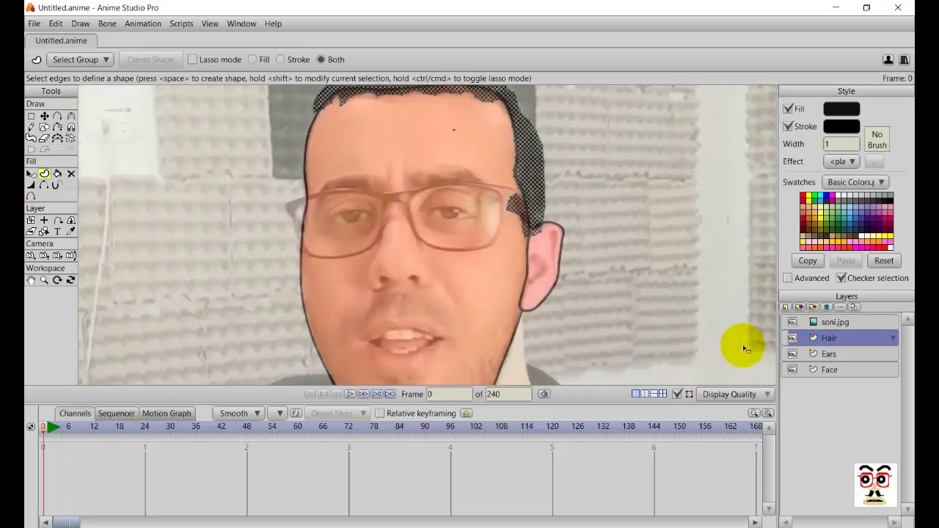
left_click(785, 307)
left_click(825, 320)
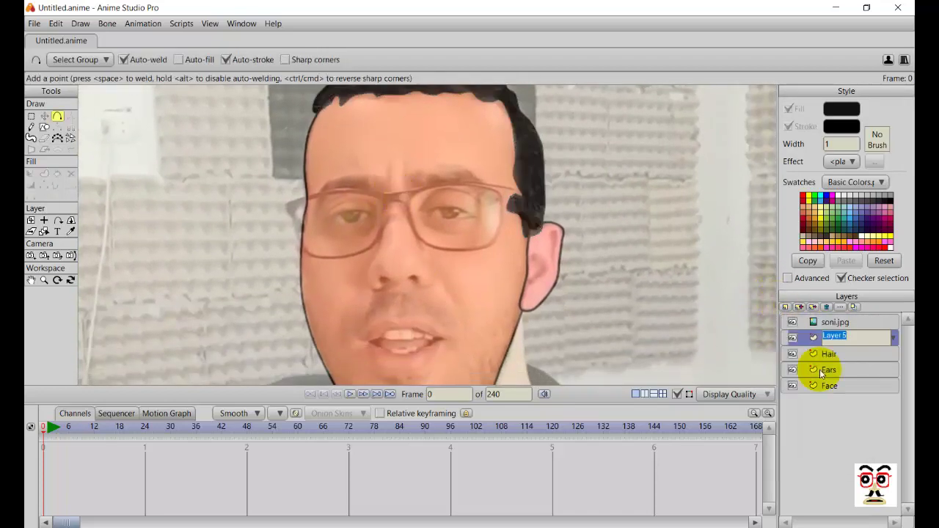
type("Eyes")
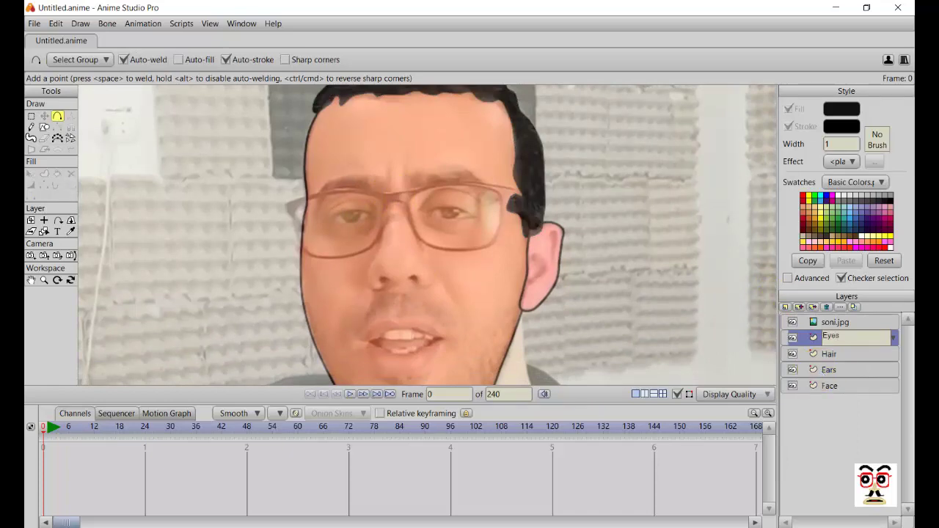
key("Return")
- Trace a closed almond-shaped outline around the eye on the right side of the photo, extending it to the pointed outer corner
scroll(507, 236, "up", 5)
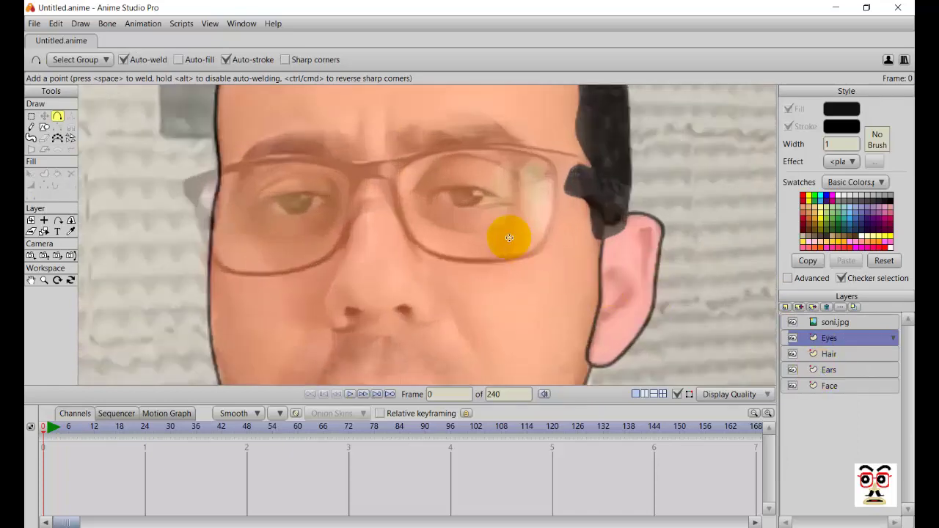
left_click_drag(477, 229, 469, 288)
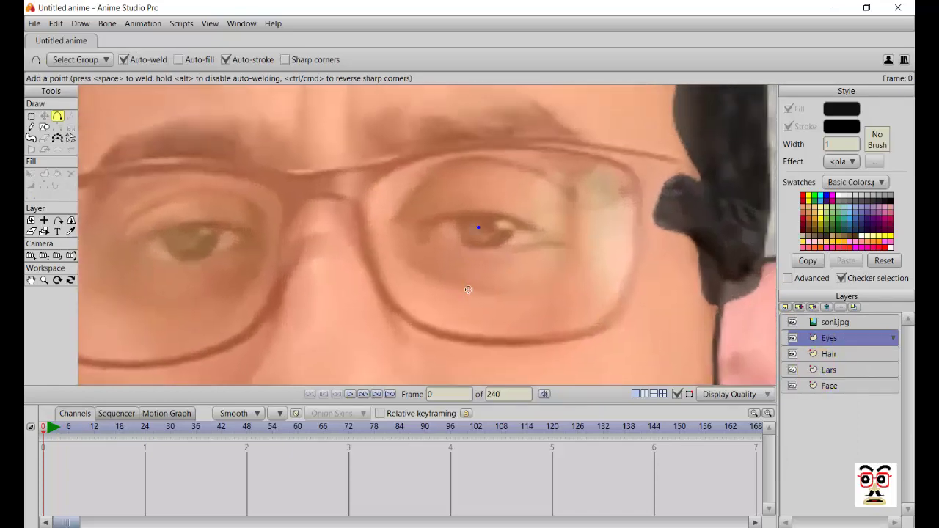
mouse_move(415, 229)
left_mouse_down()
mouse_move(433, 217)
mouse_move(525, 213)
mouse_move(567, 244)
mouse_move(551, 244)
mouse_move(570, 250)
mouse_move(438, 247)
left_mouse_up()
key("ctrl+z")
left_click(418, 240)
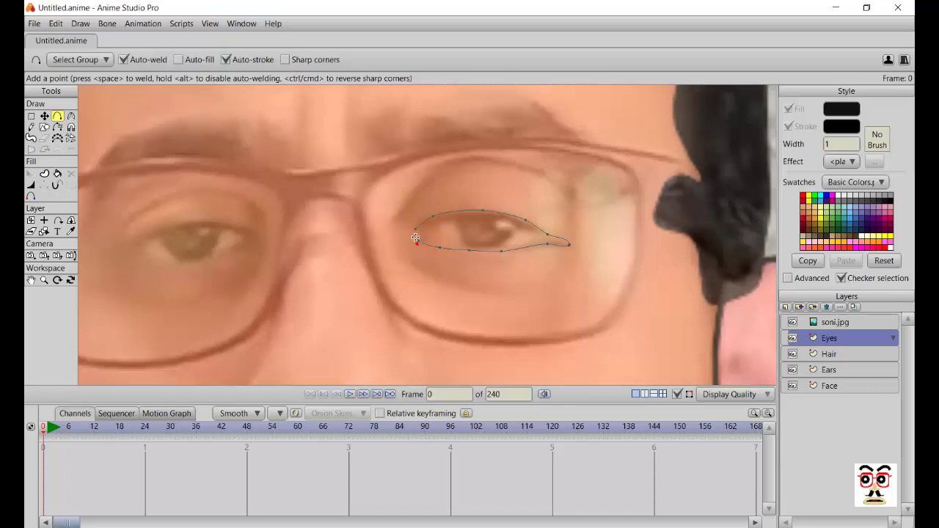
left_click(415, 230)
scroll(444, 275, "down", 2)
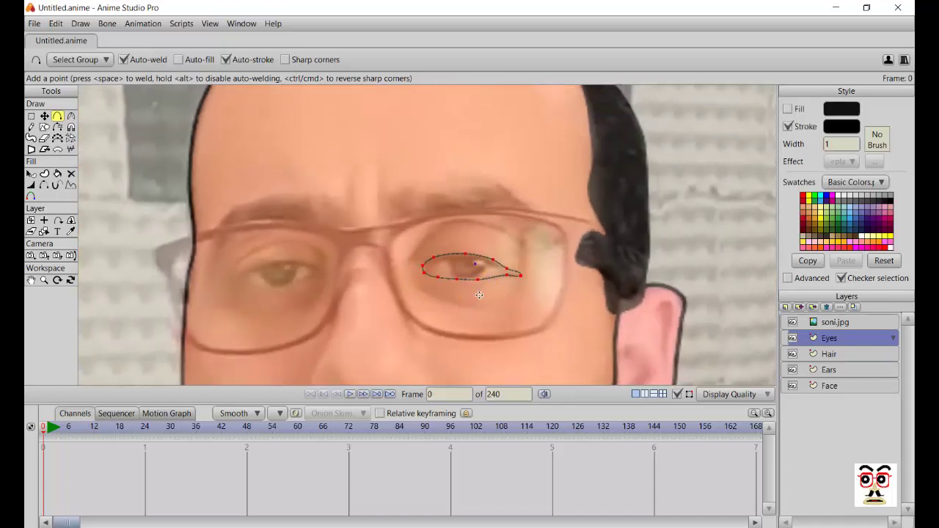
- Create a shape with white fill and black stroke from the eye outline
scroll(477, 294, "up", 3)
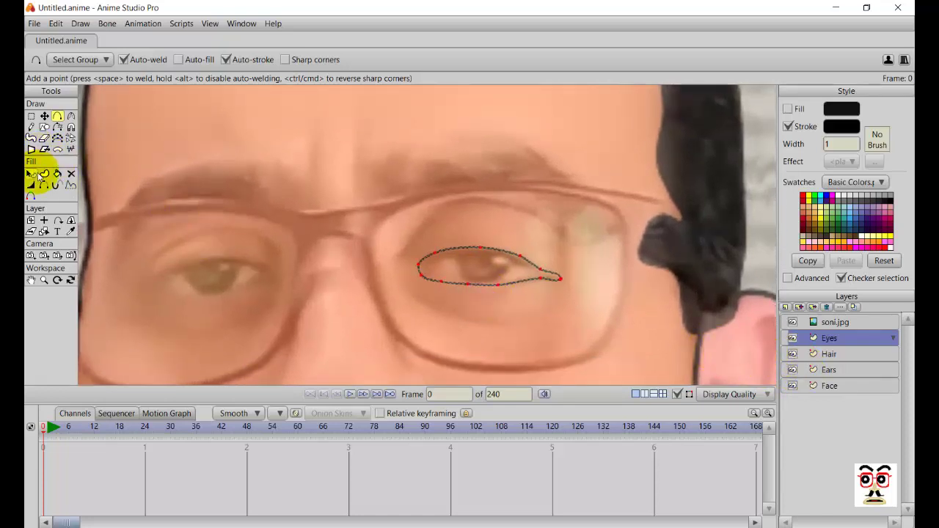
left_click(42, 174)
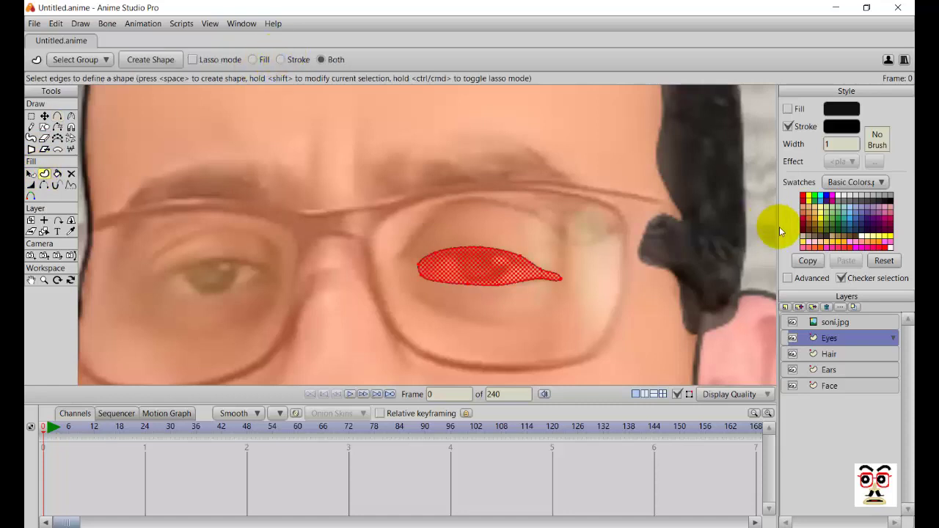
left_click(840, 198)
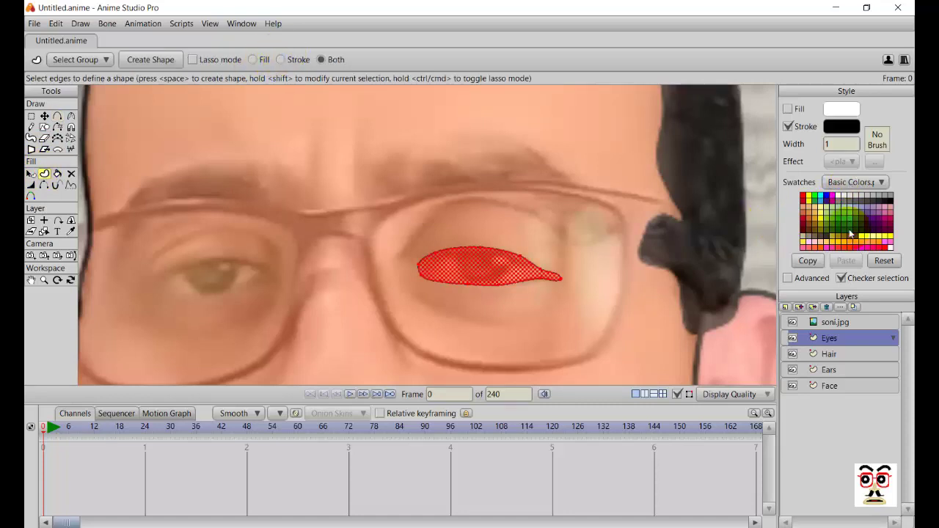
left_click(149, 59)
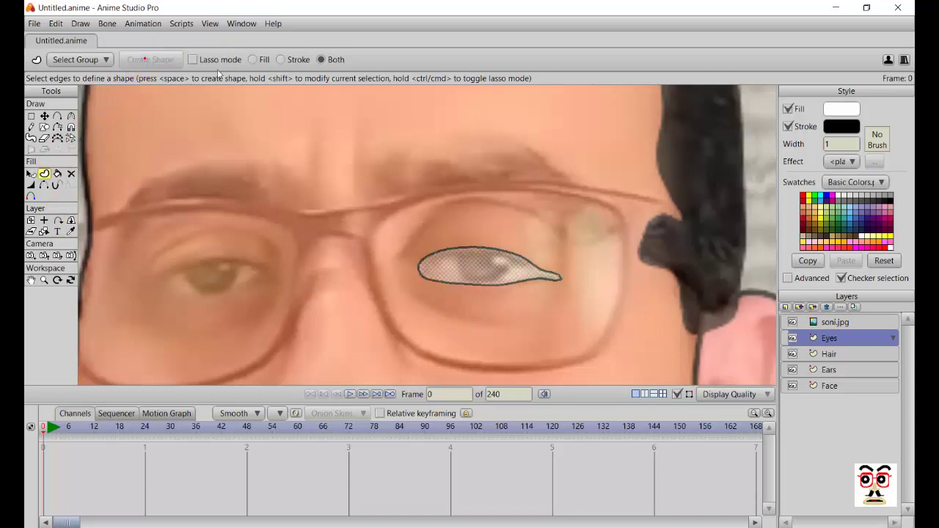
left_click(844, 144)
- Draw a small circle for the iris inside the white eye shape, discarding the trial rectangle
left_click(44, 127)
scroll(470, 263, "up", 2)
scroll(470, 263, "up", 1)
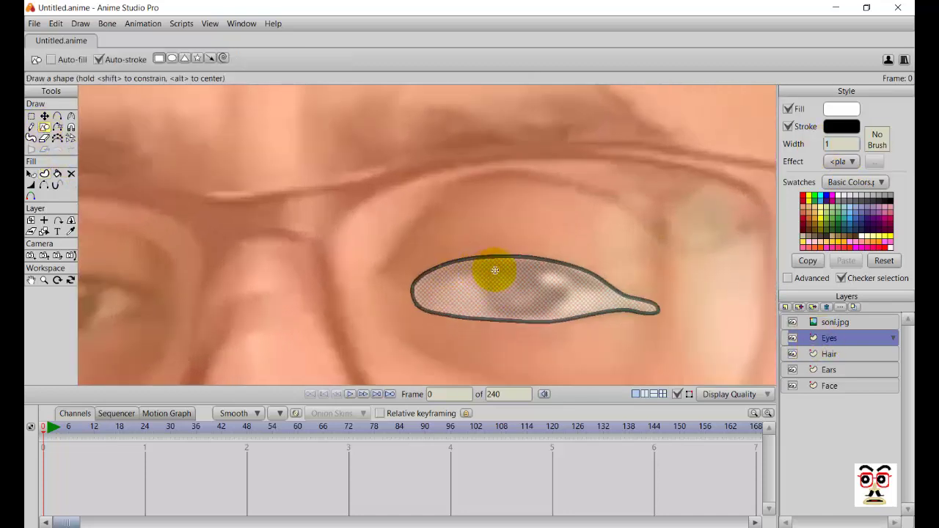
left_click_drag(488, 268, 529, 301)
key("ctrl+z")
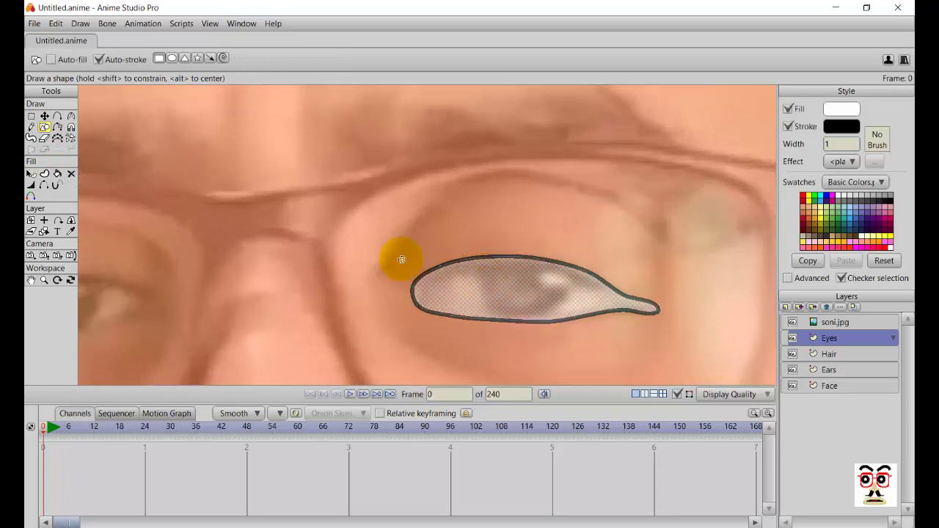
left_click(173, 59)
left_click_drag(499, 268, 544, 304)
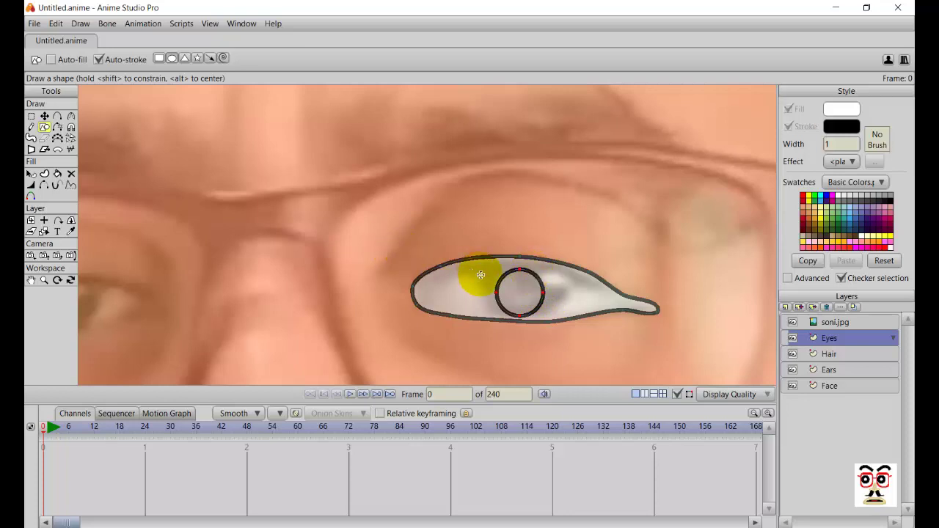
- Nudge the iris circle slightly upward within the eye
key("t")
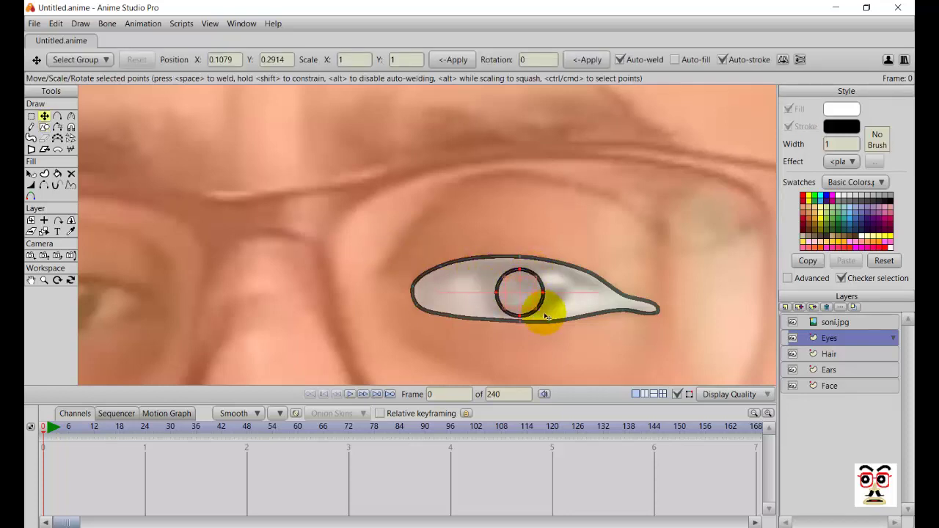
left_click(525, 276)
left_click(525, 277)
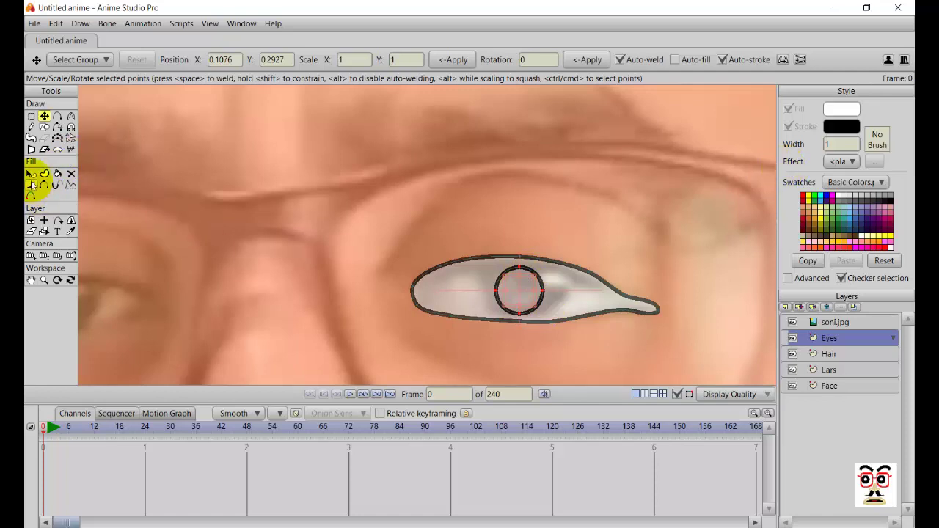
- Create a filled shape from the iris circle and set its fill colour to dark #251F1F
left_click(33, 184)
left_click(32, 174)
left_click(43, 176)
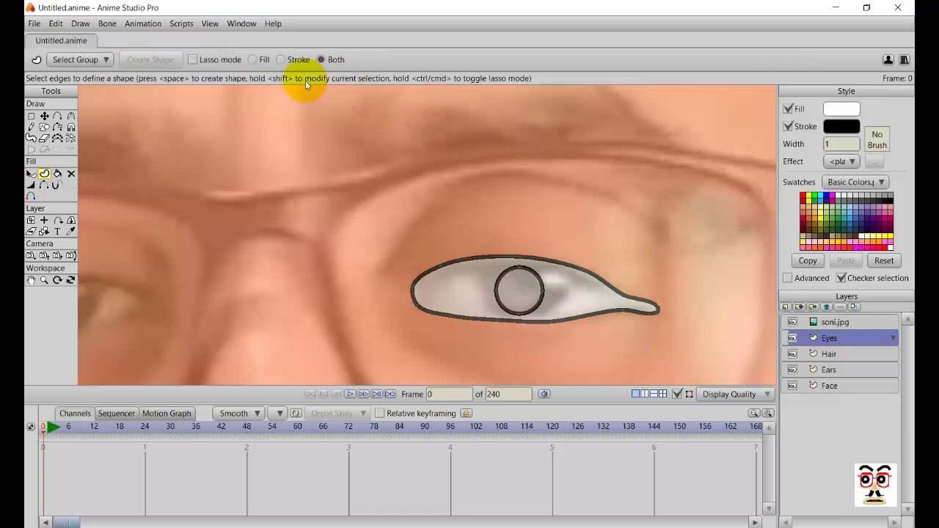
left_click(840, 110)
left_click(544, 318)
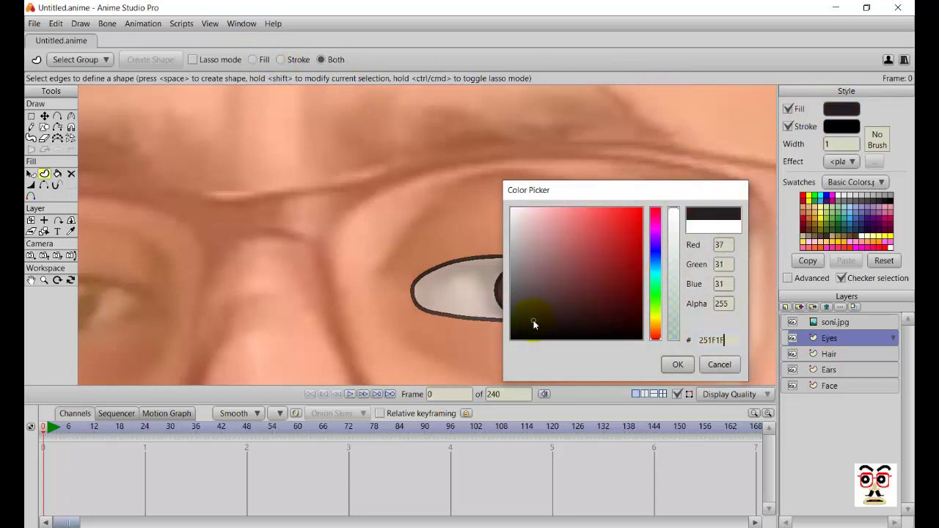
left_click(674, 366)
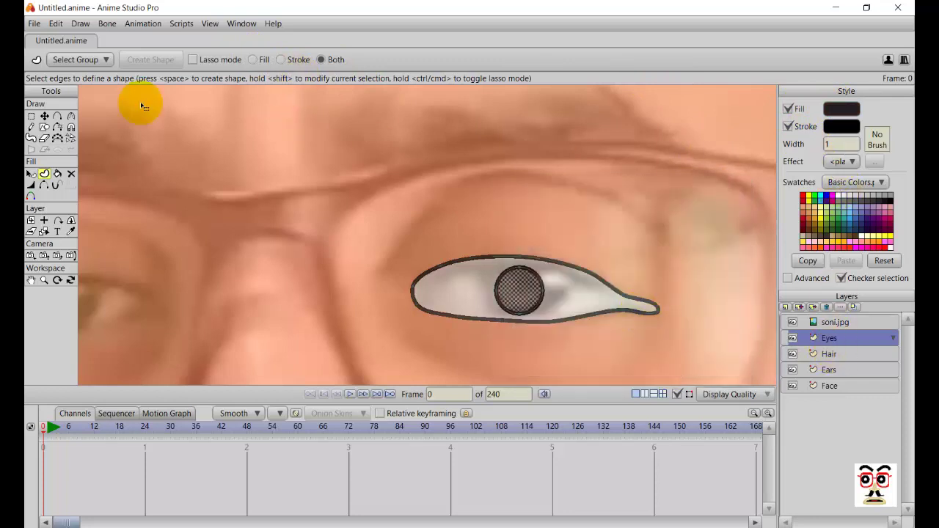
- Turn off the stroke on the iris shape
left_click(32, 185)
left_click(31, 173)
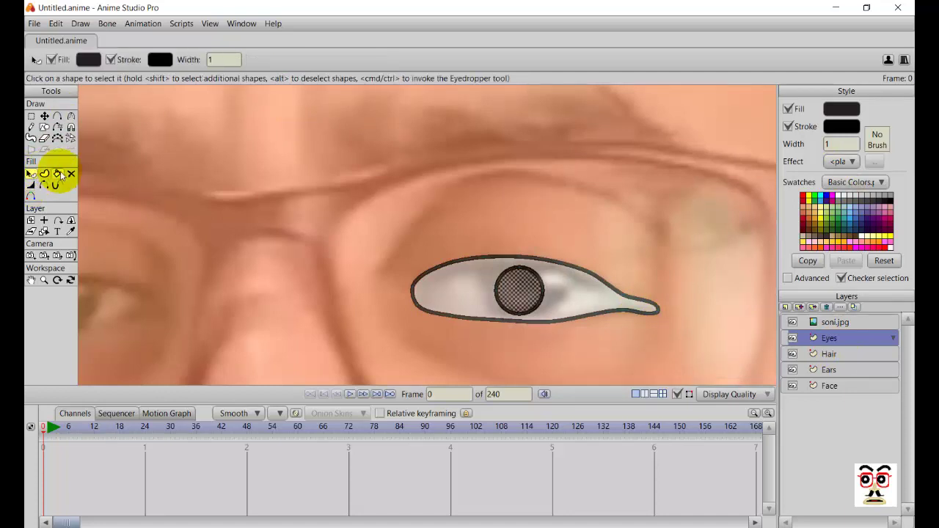
left_click(45, 185)
left_click(58, 174)
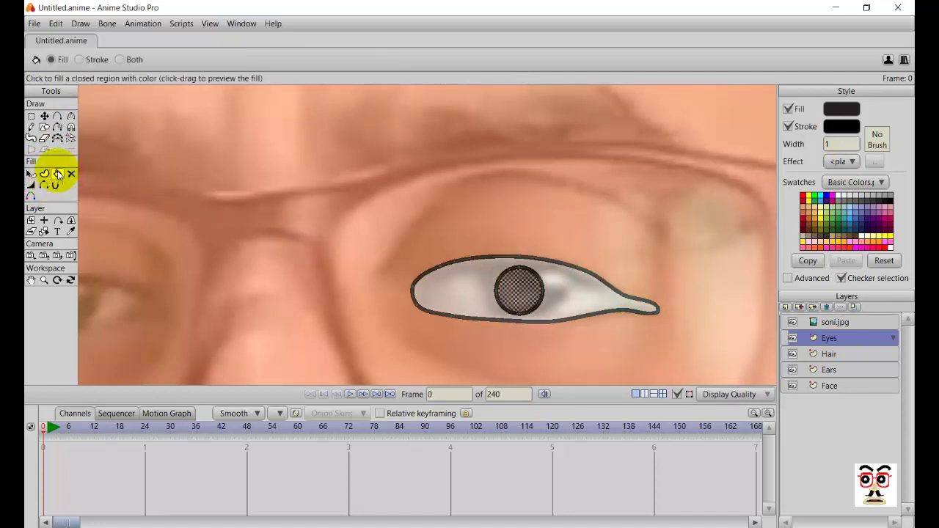
left_click(31, 174)
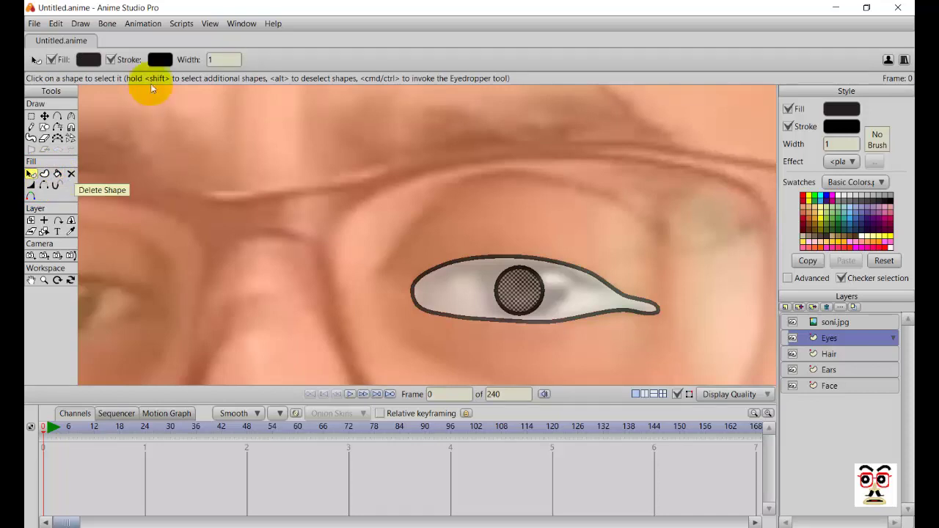
left_click(110, 60)
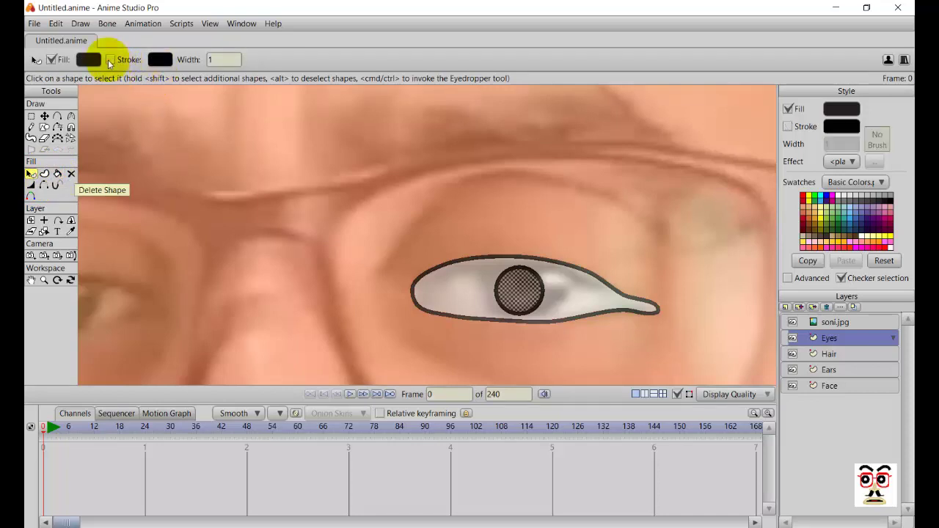
left_click(109, 60)
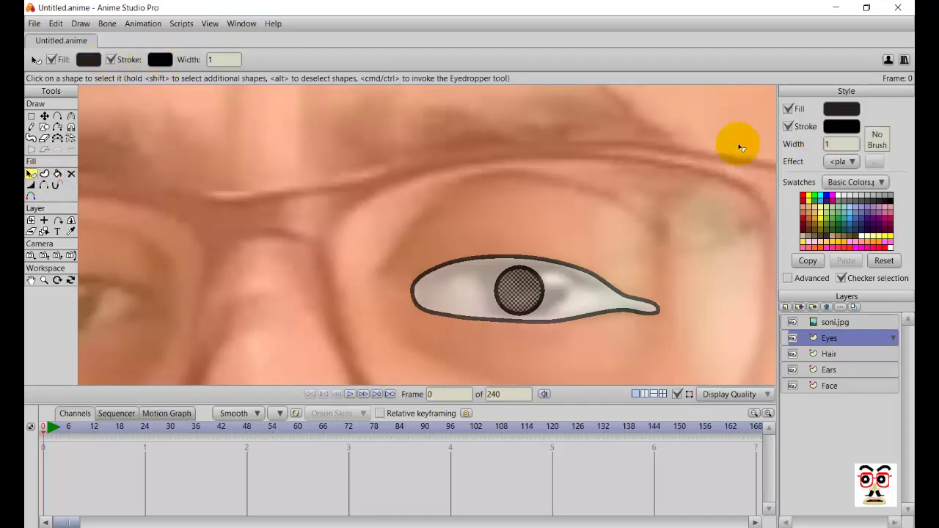
left_click(787, 126)
- Hide the soni.jpg photo layer to examine the traced face and eye, and show it again
left_click(827, 323)
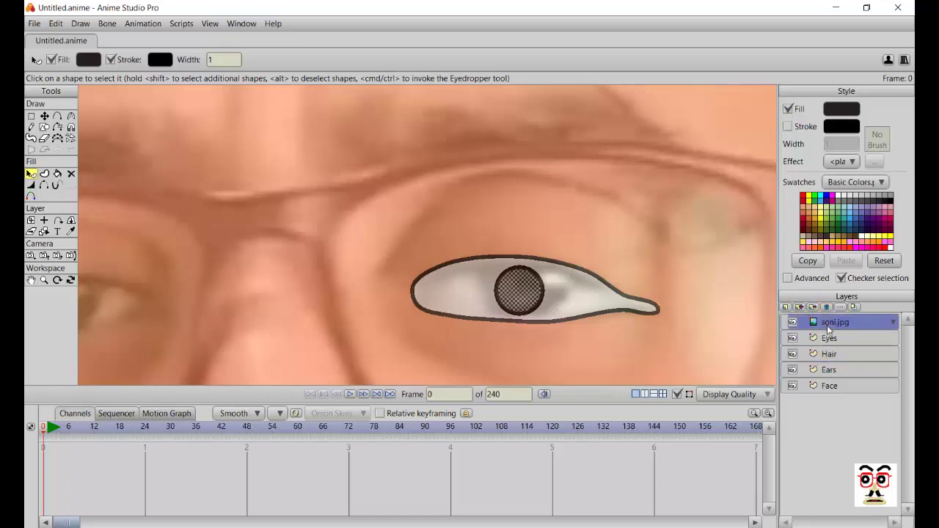
left_click(792, 322)
scroll(537, 305, "down", 3)
scroll(535, 306, "down", 3)
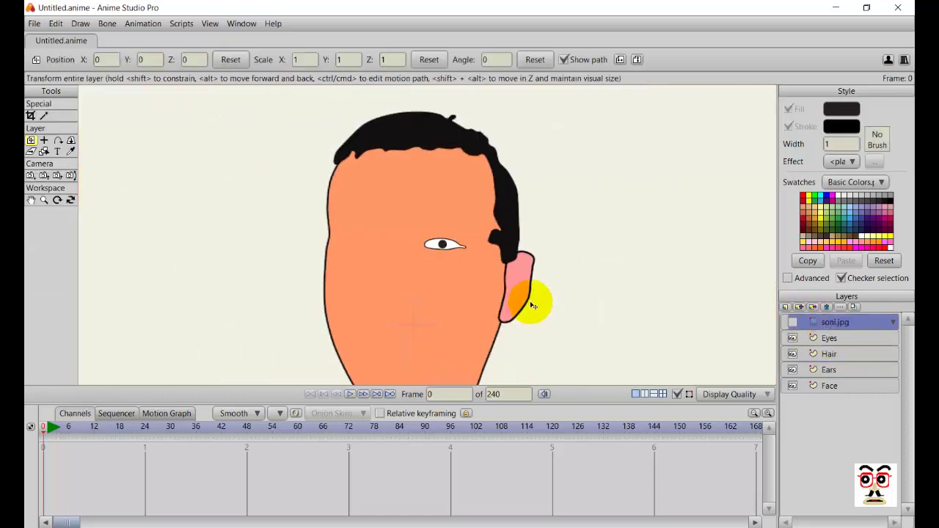
scroll(532, 303, "up", 3)
left_click_drag(528, 302, 638, 241)
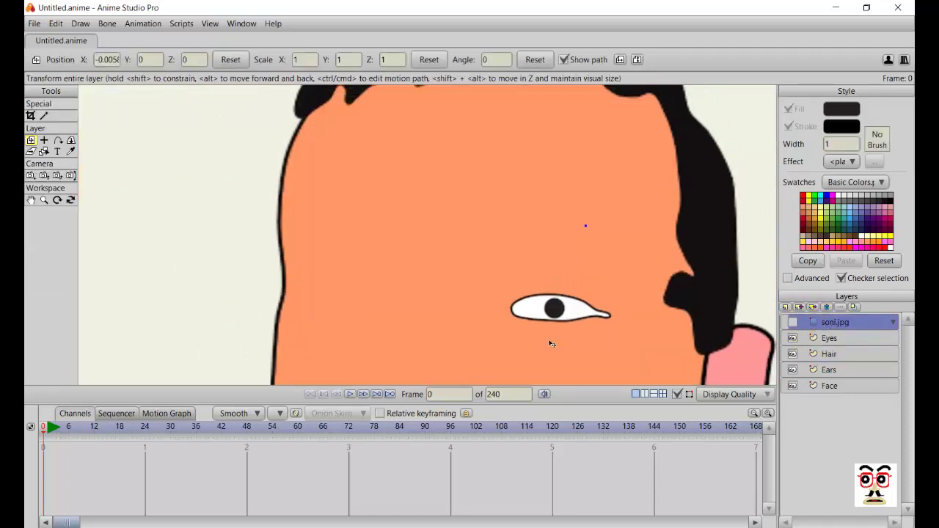
left_click(792, 322)
- Place a horizontally flipped copy of the eye and iris over the other eye in the photo
left_click(829, 340)
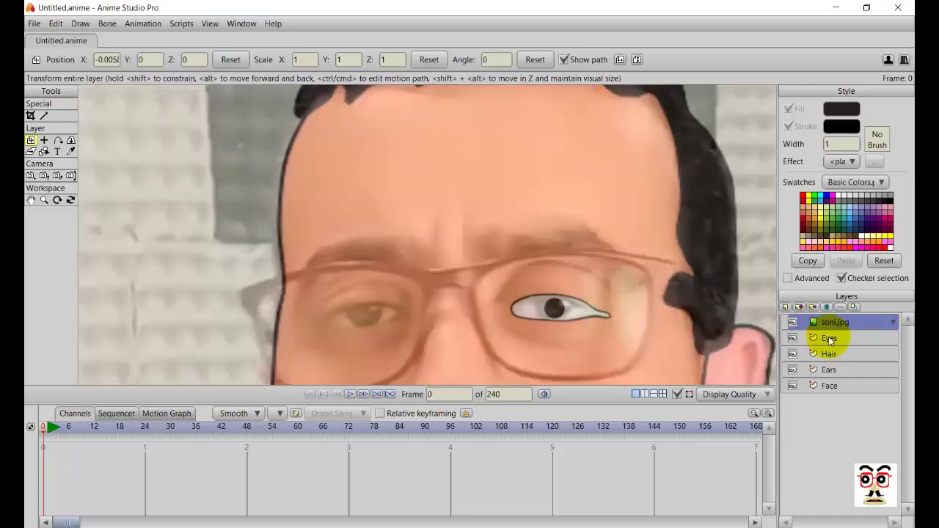
scroll(645, 293, "up", 3)
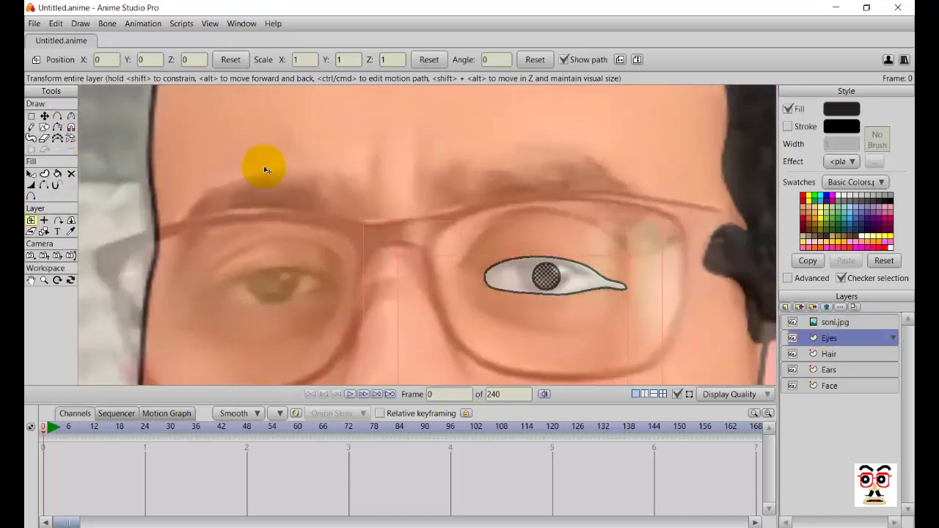
left_click(44, 116)
left_click(31, 115)
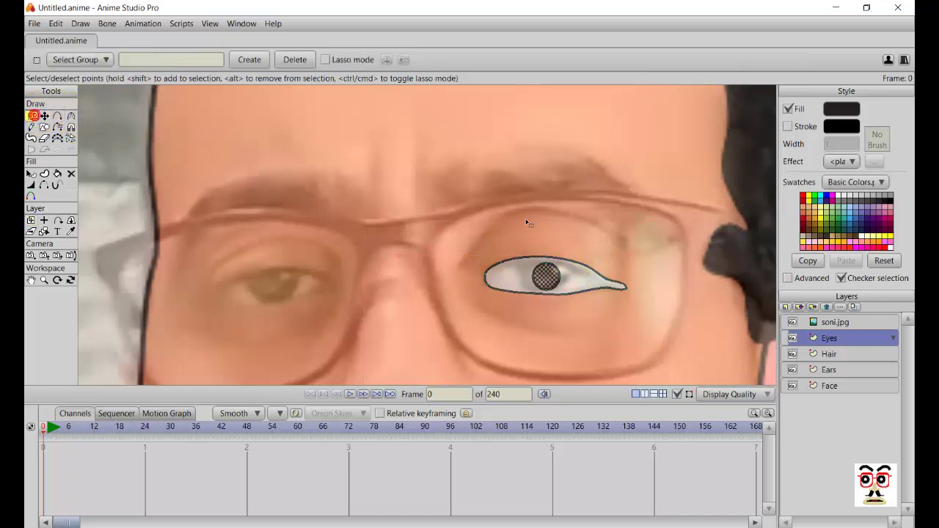
left_click_drag(641, 246, 497, 315)
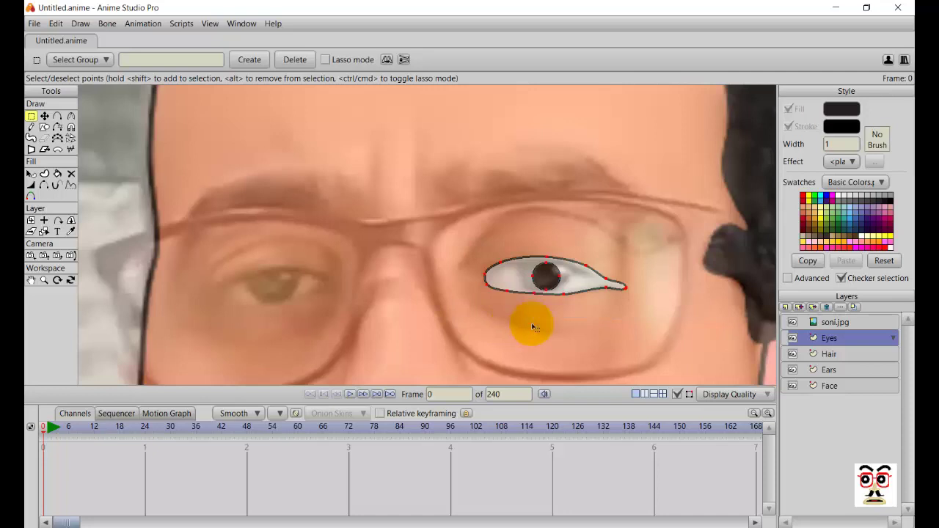
key("t")
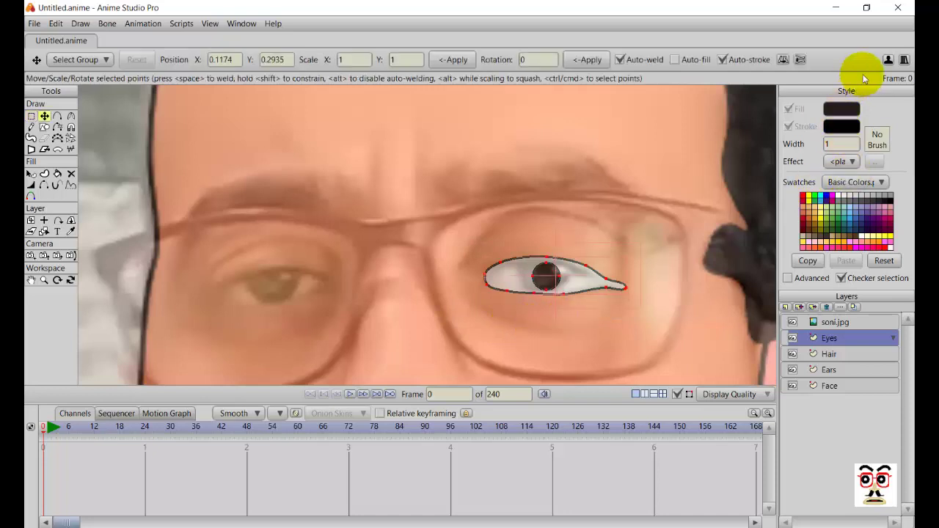
left_click(785, 59)
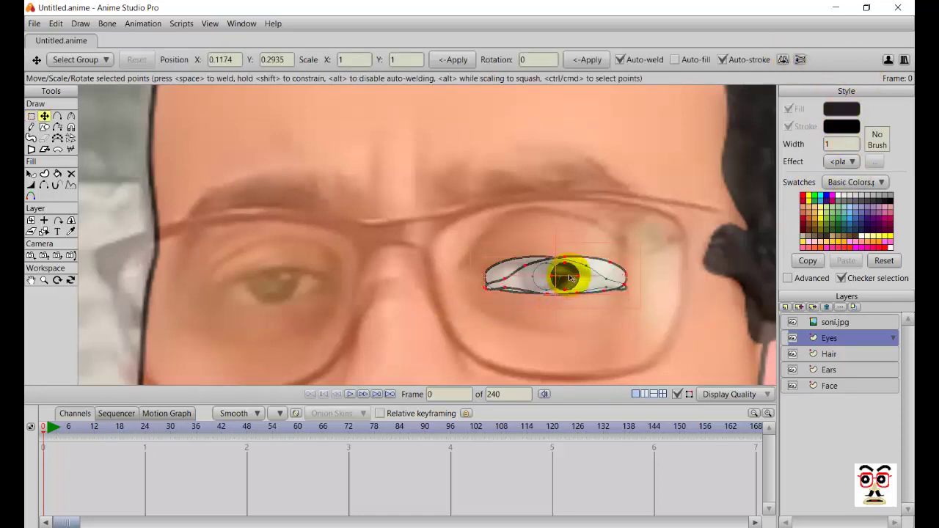
left_click_drag(566, 272, 278, 294)
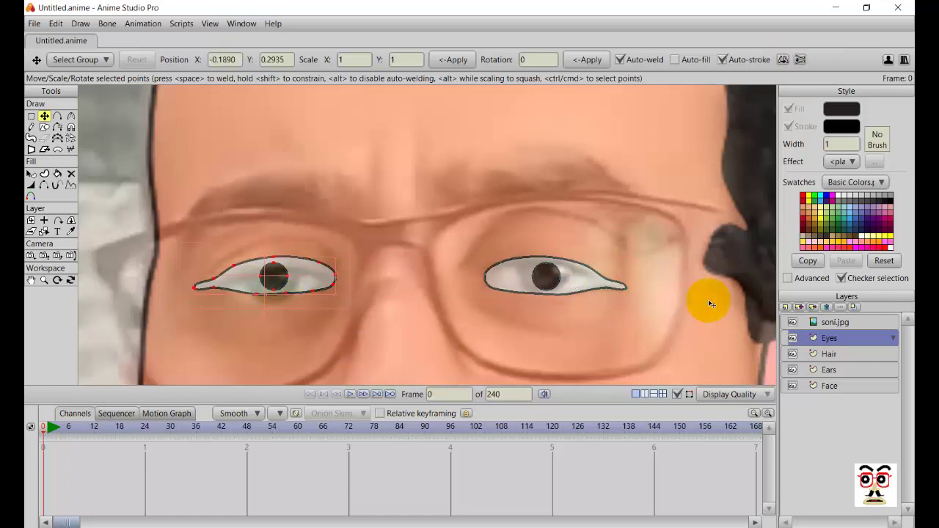
- Add a new vector layer named Arrow and place it directly beneath the soni.jpg layer
left_click(814, 322)
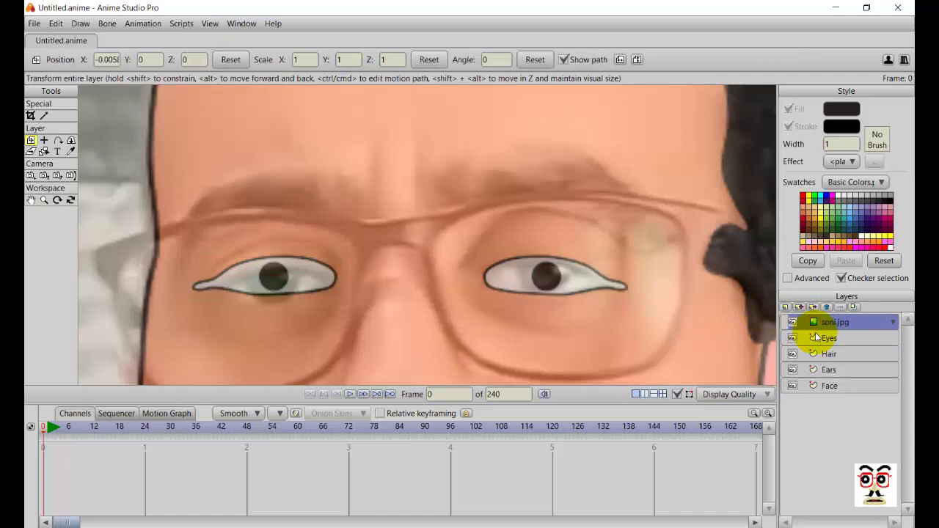
left_click(785, 307)
left_click(801, 320)
type("Arrow")
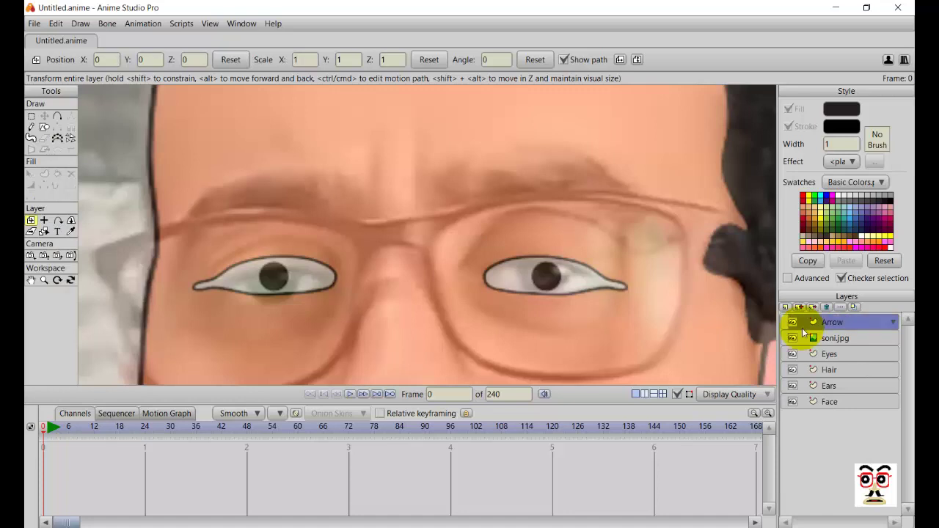
left_click_drag(802, 328, 828, 352)
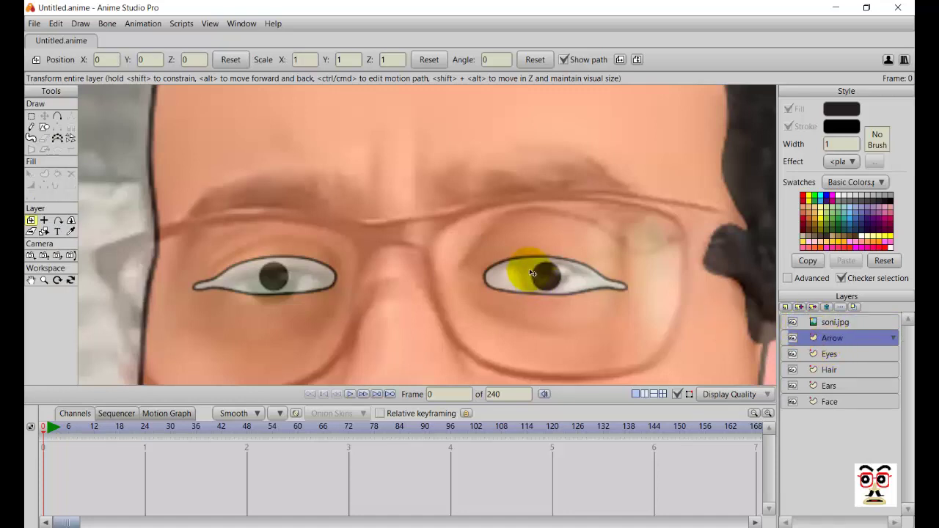
- Trace a closed outline around the eyebrow on the right side of the photo and create a dark-filled, black-stroked shape from it
key("a")
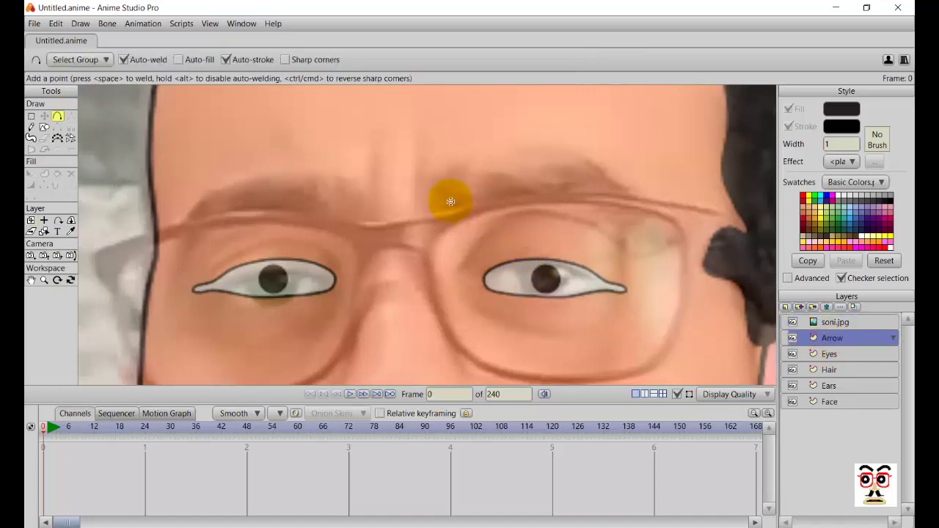
mouse_move(435, 206)
left_mouse_down()
mouse_move(441, 182)
mouse_move(433, 183)
mouse_move(495, 168)
left_mouse_up()
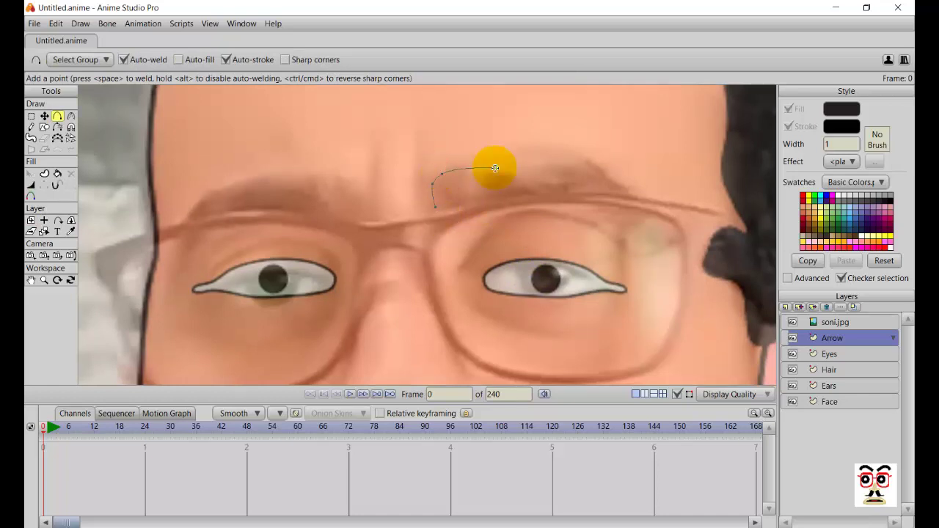
left_click(540, 174)
left_click_drag(596, 167, 557, 192)
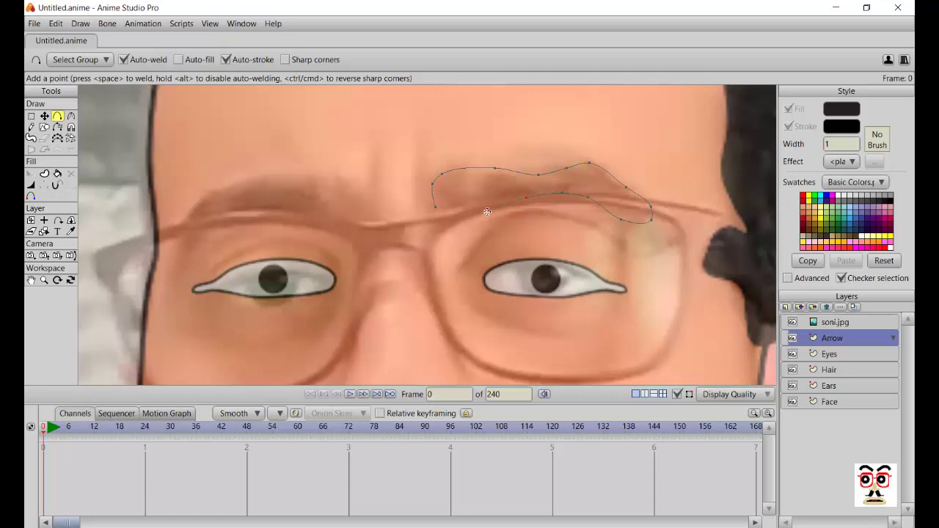
left_click_drag(441, 222, 541, 248)
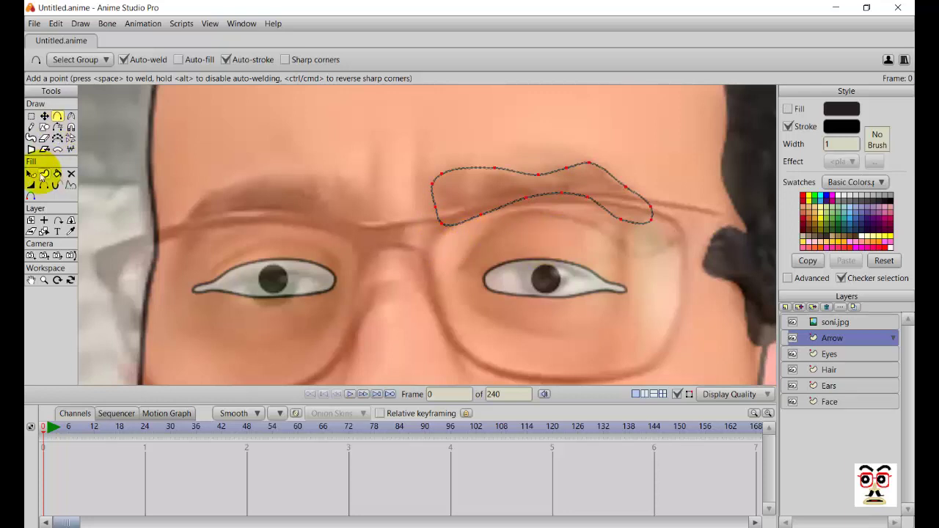
left_click(44, 174)
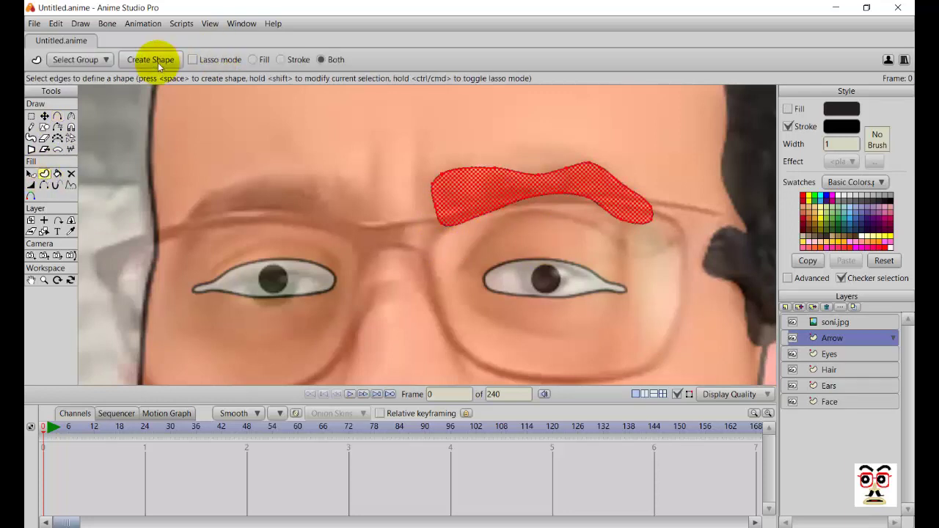
left_click(150, 60)
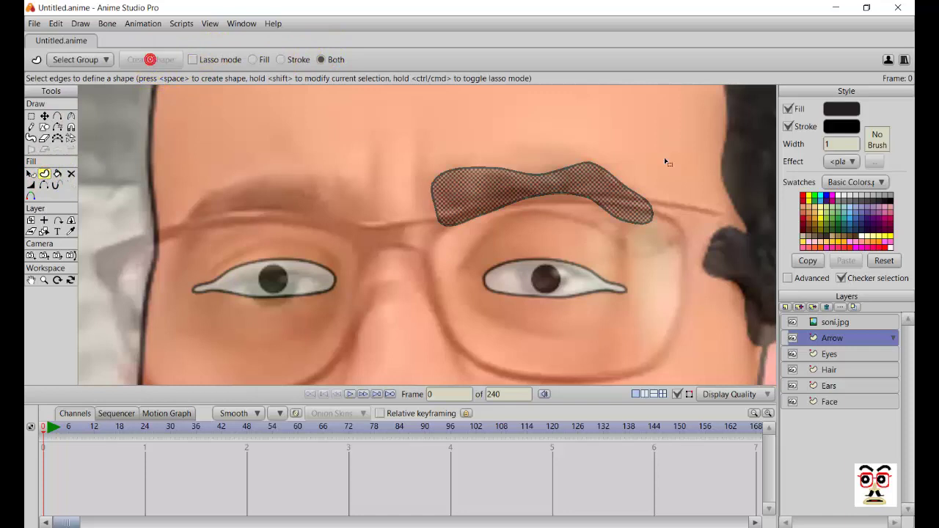
- Hide the photo layer to examine the eyebrow and both eyes, and show the photo again
left_click(792, 324)
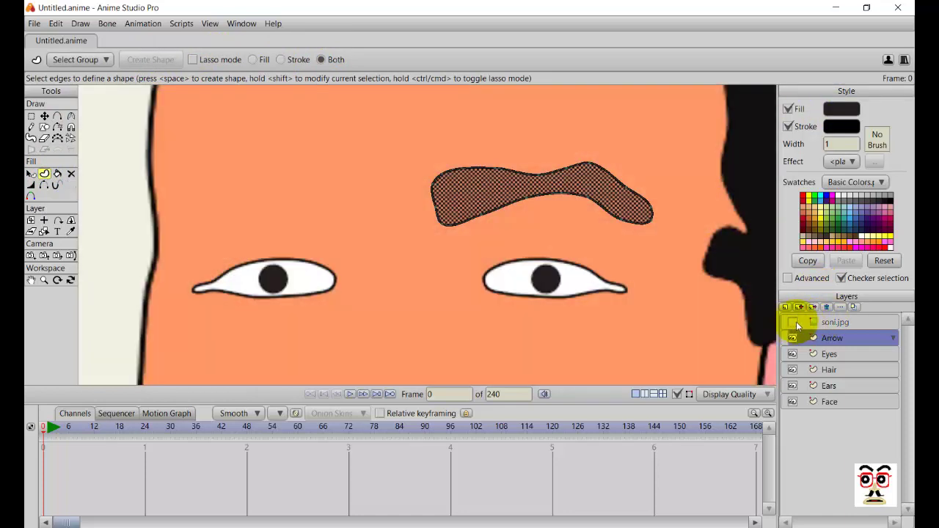
left_click(829, 354)
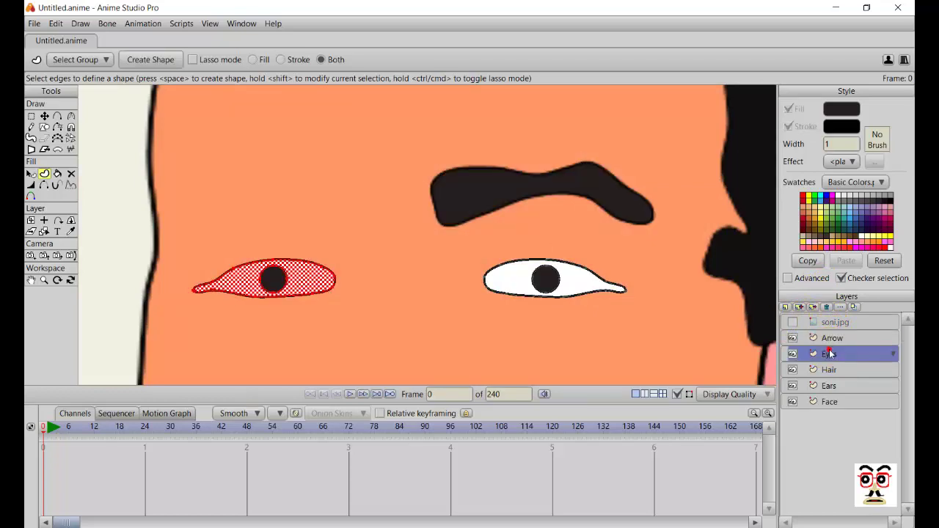
left_click(835, 322)
left_click(792, 324)
scroll(528, 266, "down", 2)
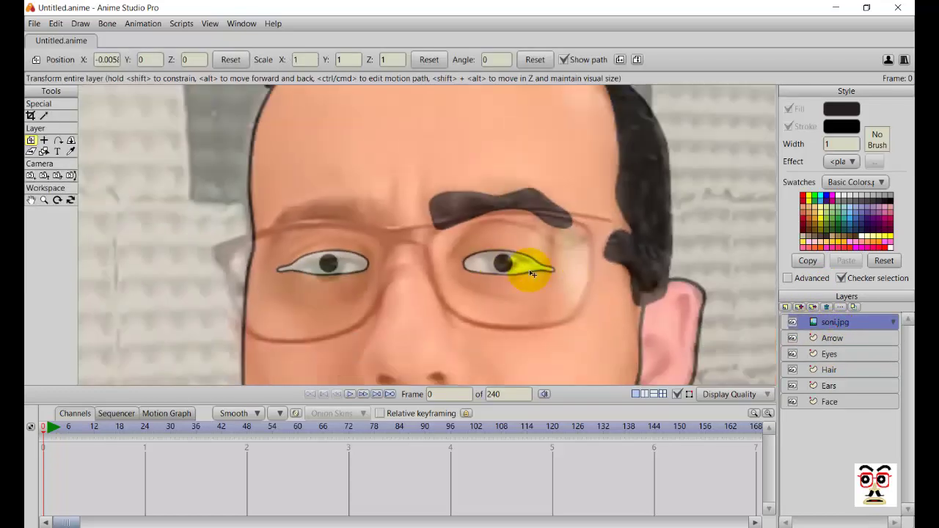
scroll(367, 231, "up", 2)
- Trace a closed outline around the other eyebrow on the Arrow layer and create a dark-filled, black-stroked shape from it
left_click(834, 339)
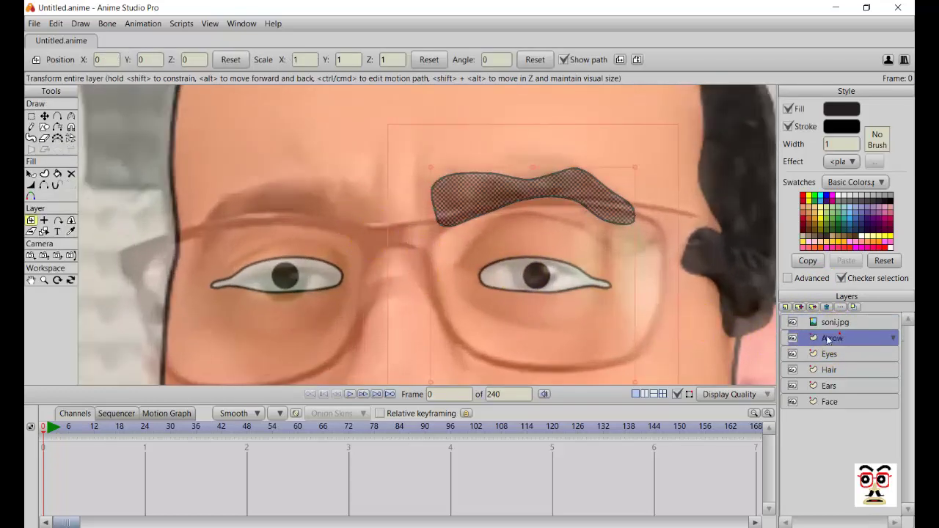
scroll(275, 223, "up", 3)
key("a")
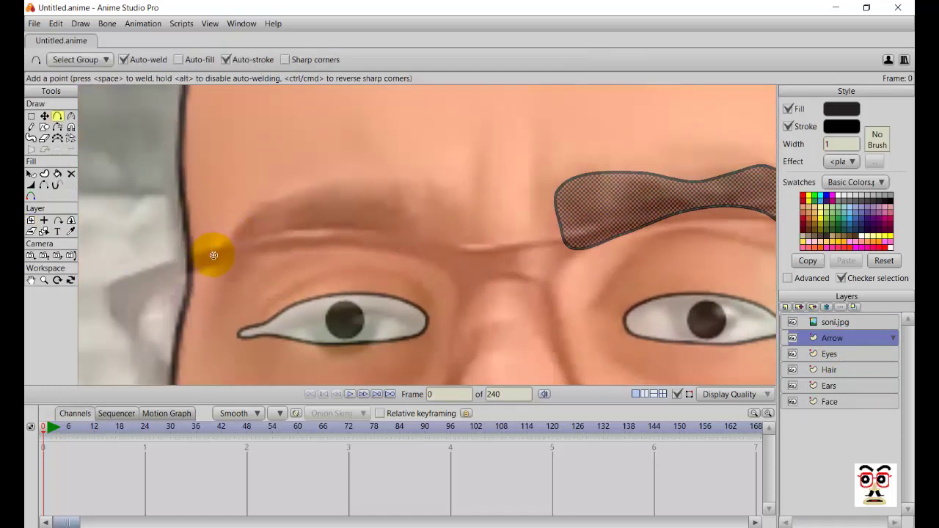
left_click_drag(213, 263, 258, 202)
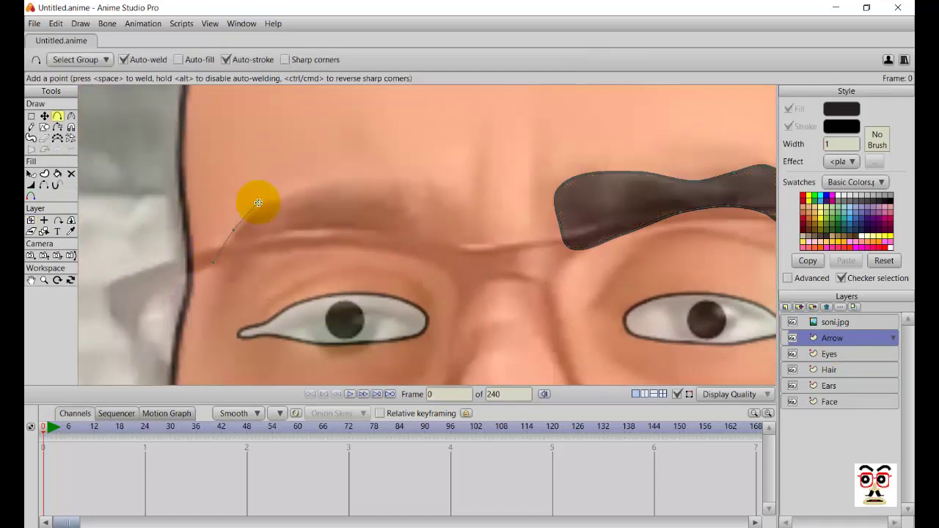
left_click(273, 202)
left_click(292, 198)
left_click_drag(345, 189, 467, 210)
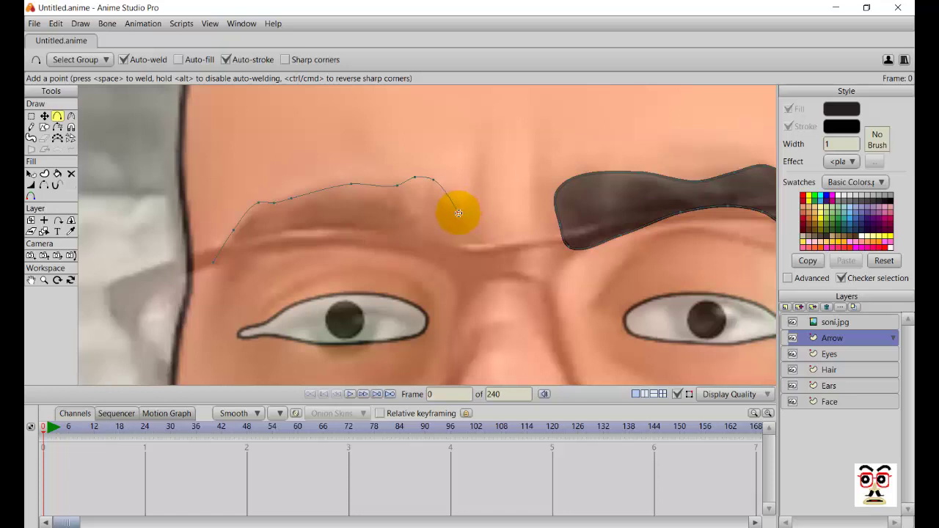
left_click(459, 225)
left_click(426, 232)
left_click(233, 275)
left_click(222, 278)
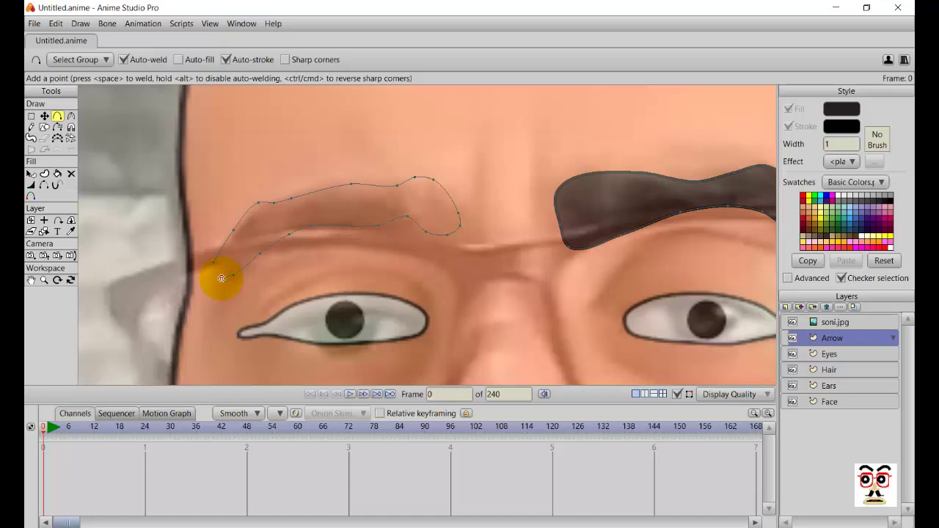
left_click(212, 268)
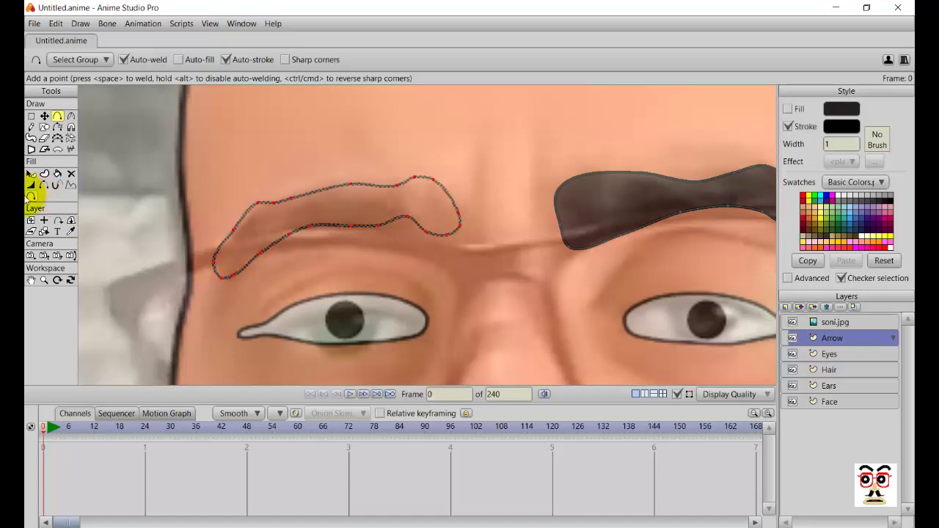
left_click(44, 174)
left_click(150, 59)
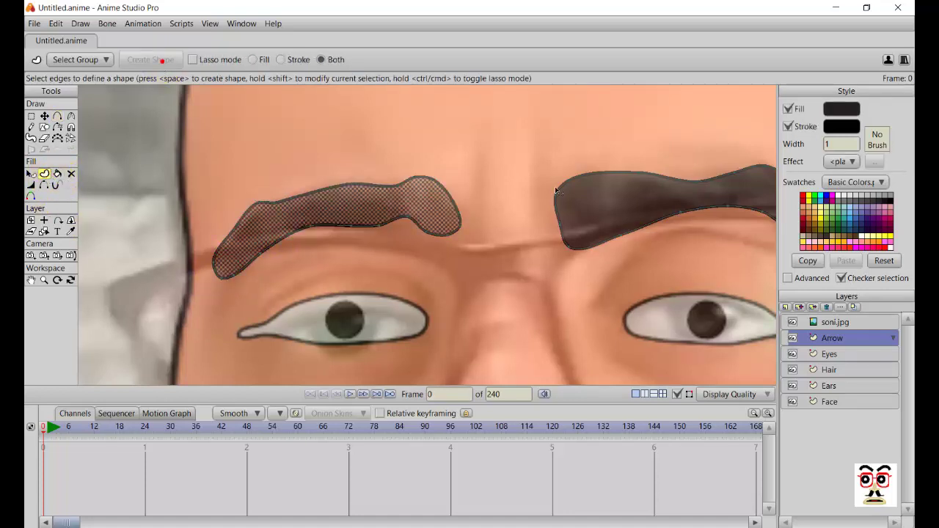
- Hide the soni.jpg photo layer to examine both eyebrows and eyes, and show the photo again
left_click(814, 322)
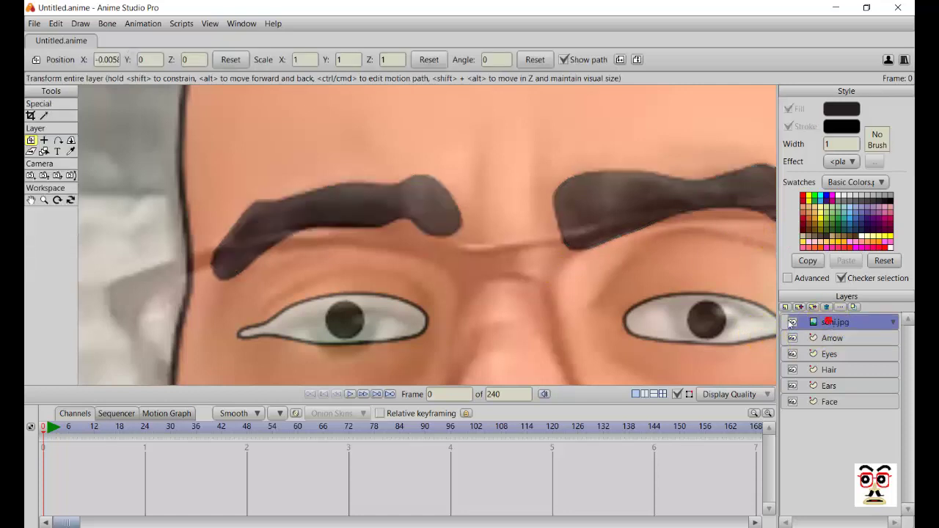
right_click(789, 322)
left_click(800, 327)
left_click(792, 321)
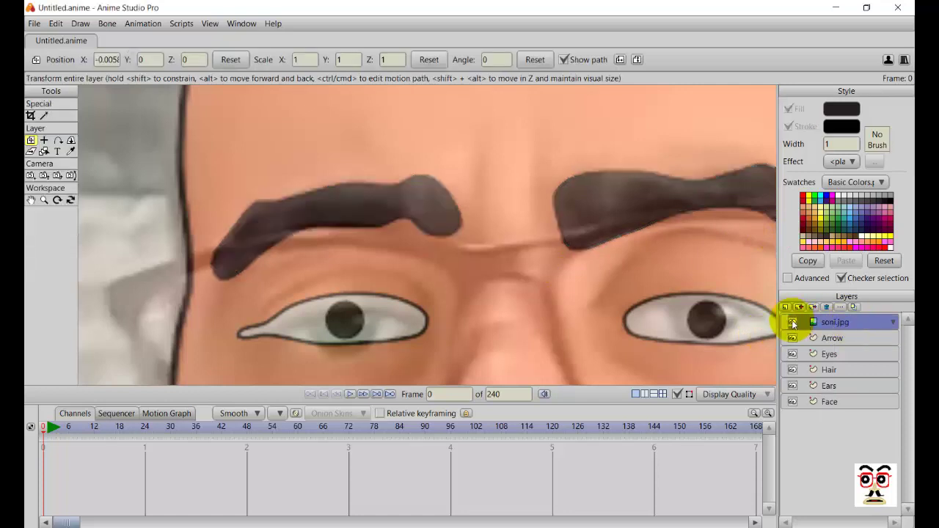
scroll(506, 294, "down", 6)
scroll(509, 293, "up", 4)
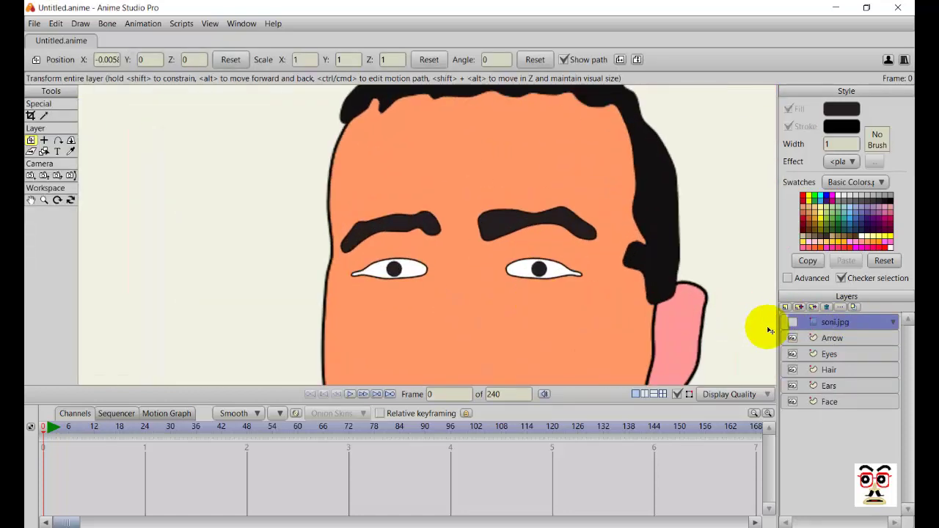
left_click(792, 324)
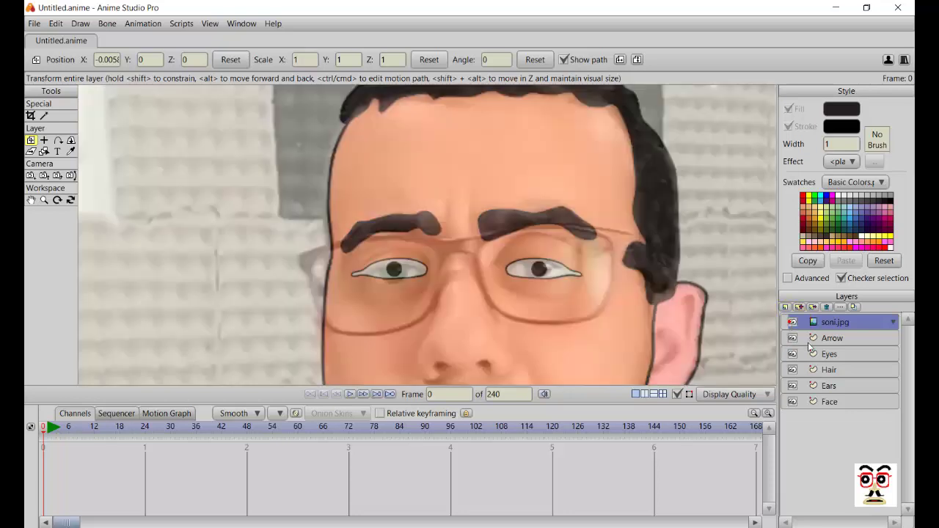
- Add a new vector layer named Glasses above the soni.jpg layer
left_click(784, 307)
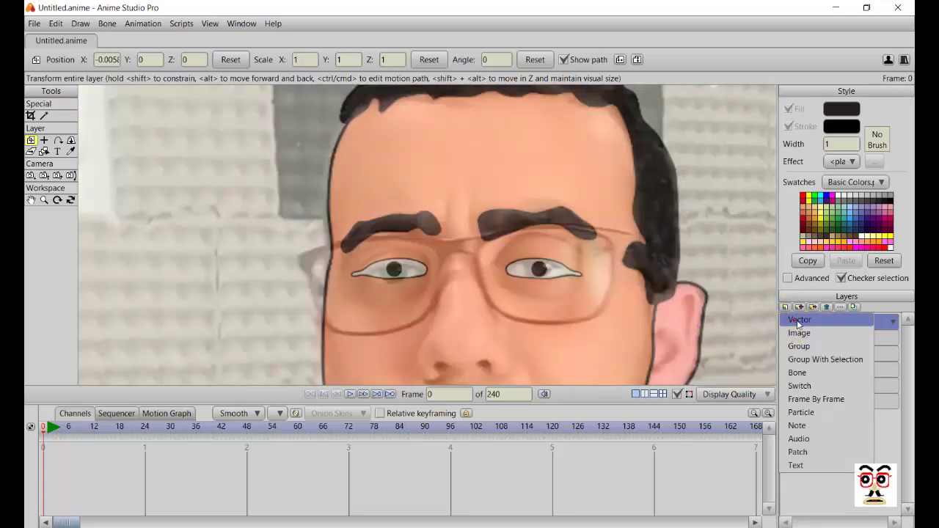
left_click(798, 319)
type("F")
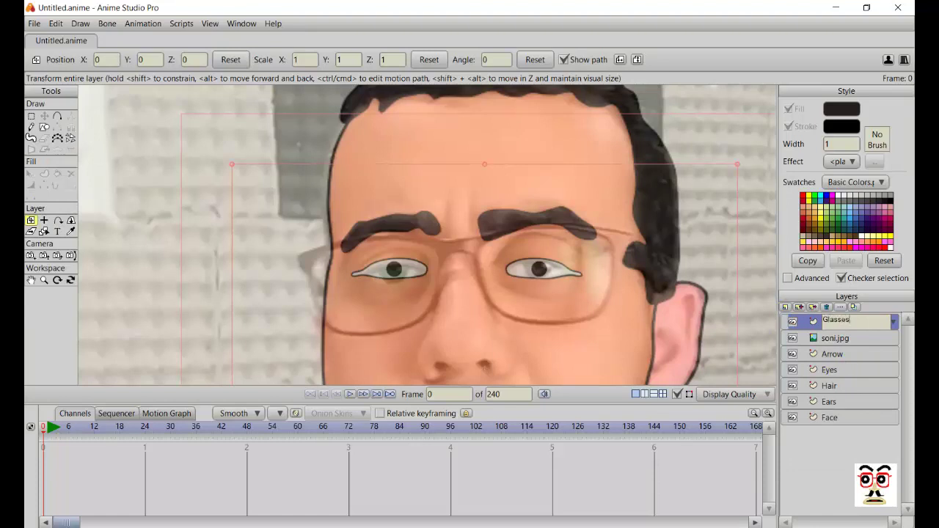
type("lasses")
key("Return")
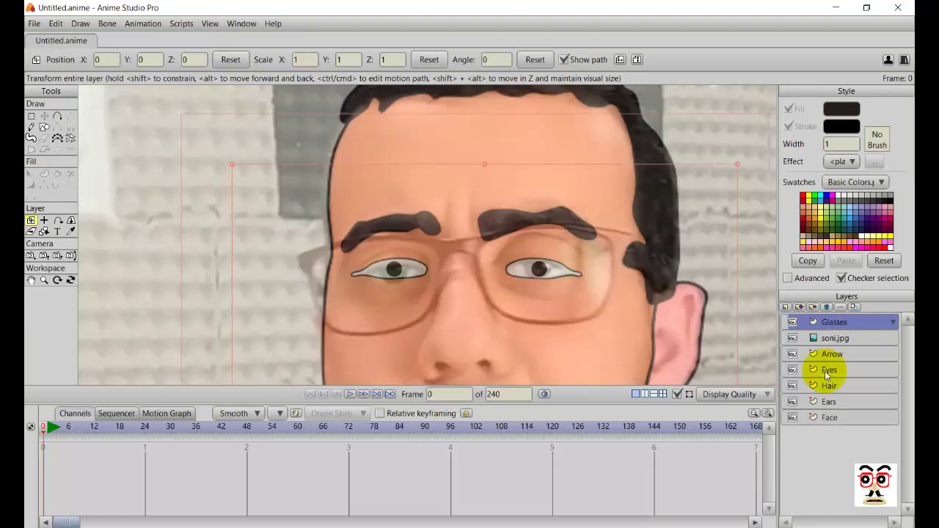
- Hide the Arrow layer and trace the glasses from the bridge around the lens on the ear side and back under the bridge
key("a")
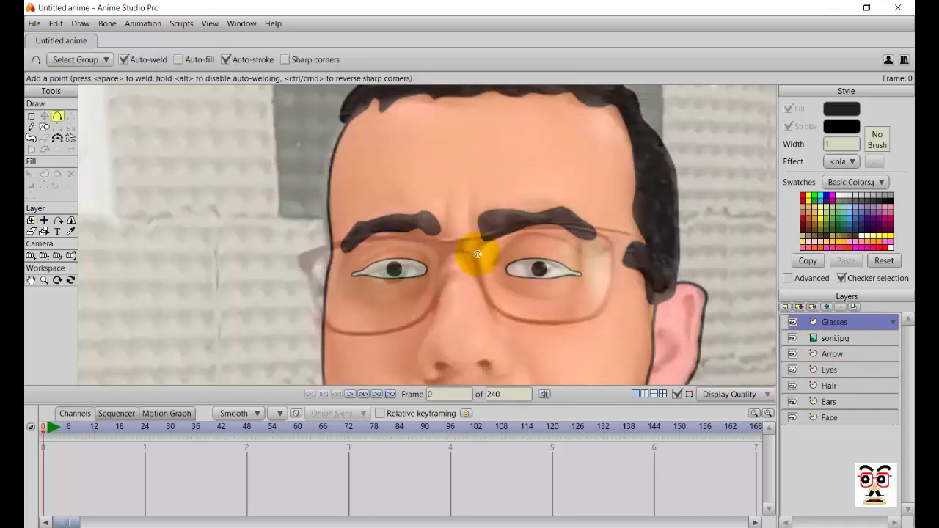
left_click(792, 354)
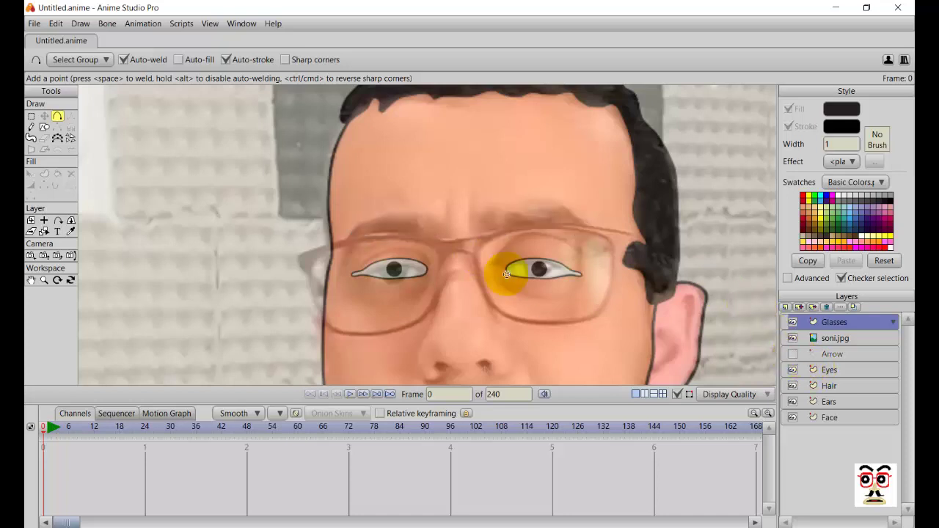
mouse_move(437, 240)
left_mouse_down()
mouse_move(608, 237)
mouse_move(616, 267)
mouse_move(594, 319)
mouse_move(510, 320)
mouse_move(487, 309)
left_mouse_up()
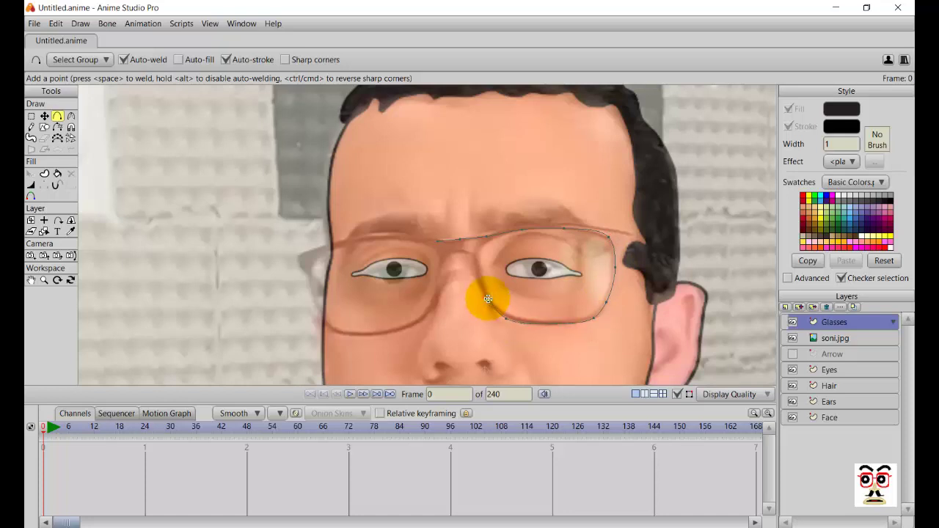
left_click(476, 275)
left_click(476, 253)
left_click(454, 249)
left_click(448, 254)
- Continue the glasses outline around the other lens, past the face edge, and close it at the starting point on the bridge
left_click(435, 298)
left_click(426, 317)
left_click(413, 329)
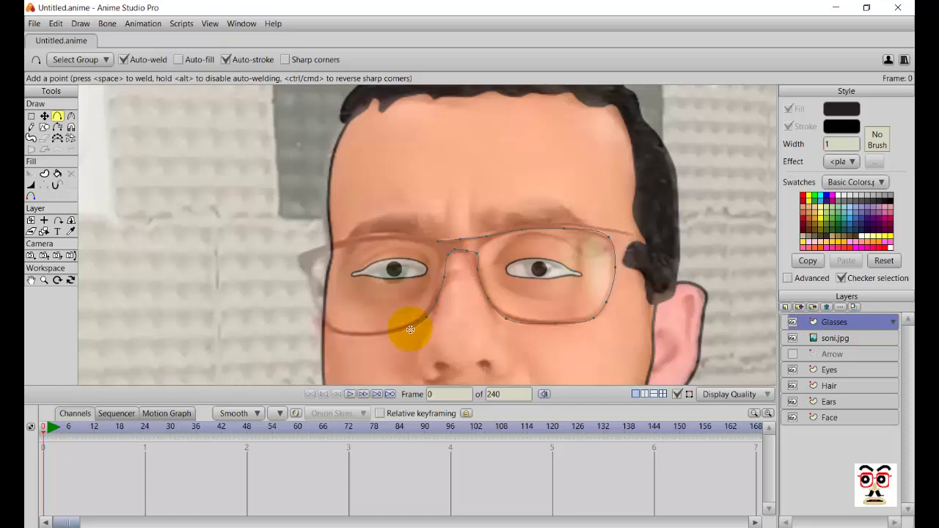
left_click(374, 337)
left_click(357, 336)
left_click(332, 332)
left_click(313, 317)
left_click(309, 301)
left_click(303, 276)
left_click(301, 260)
left_click(330, 245)
left_click(365, 238)
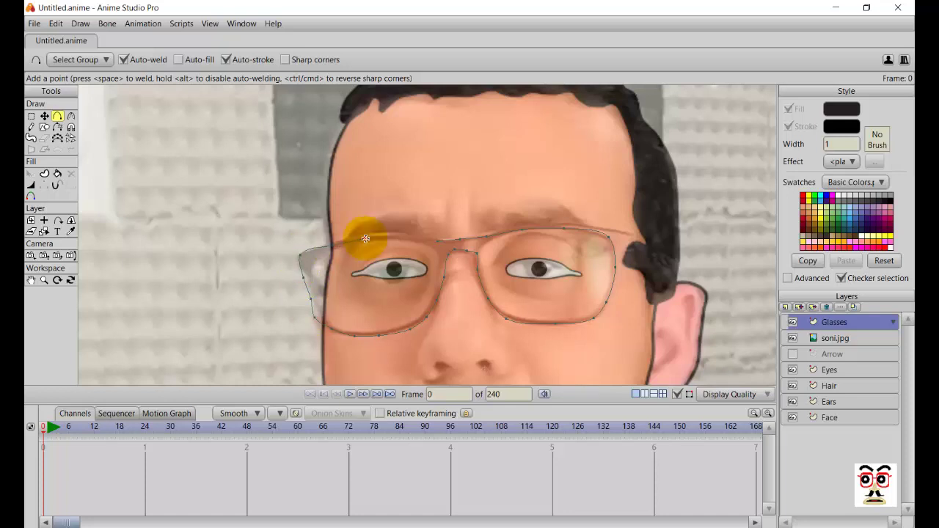
left_click(424, 244)
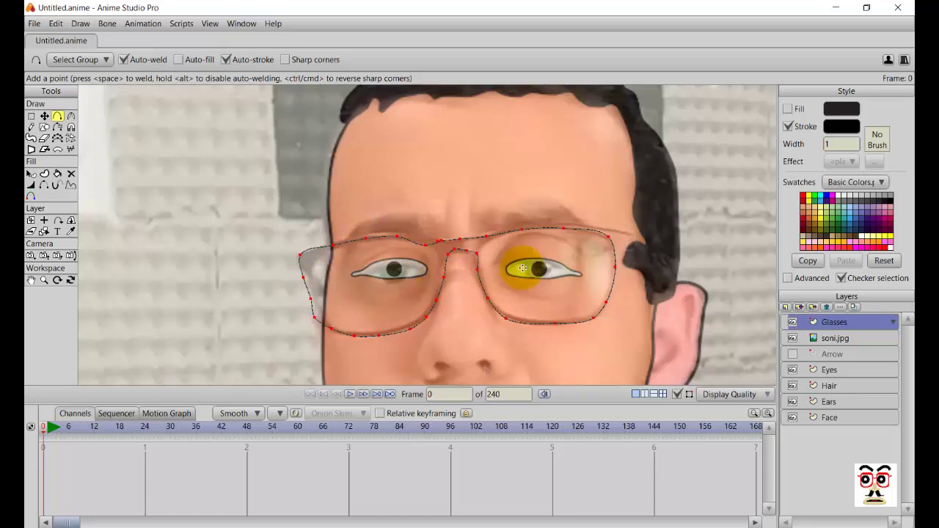
- Add a short line on each side of the bridge, joining its lower corners to the top edge of the glasses frame
left_click(481, 254)
left_click(44, 116)
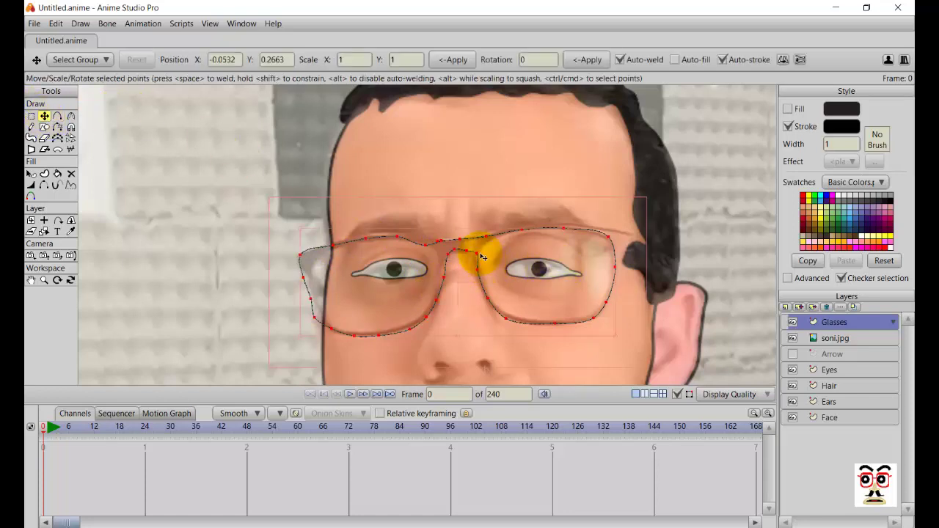
left_click(57, 116)
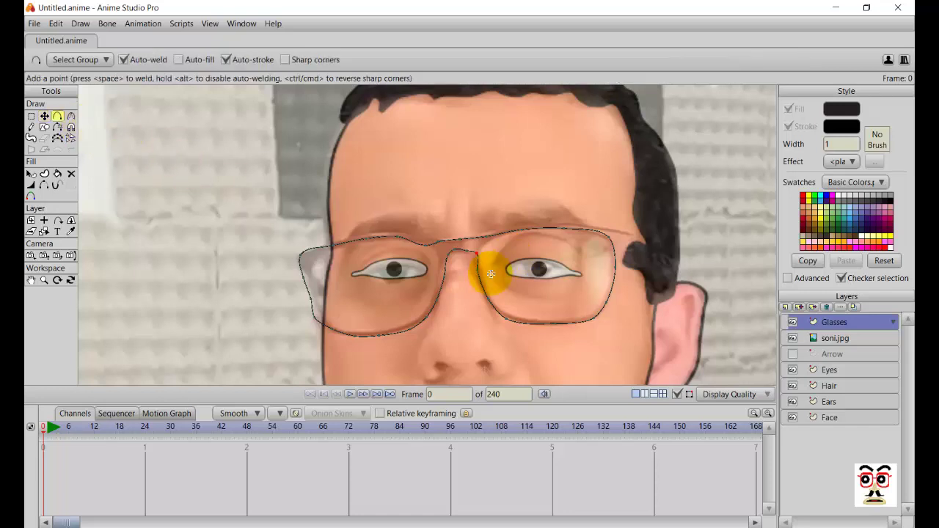
left_click(490, 237)
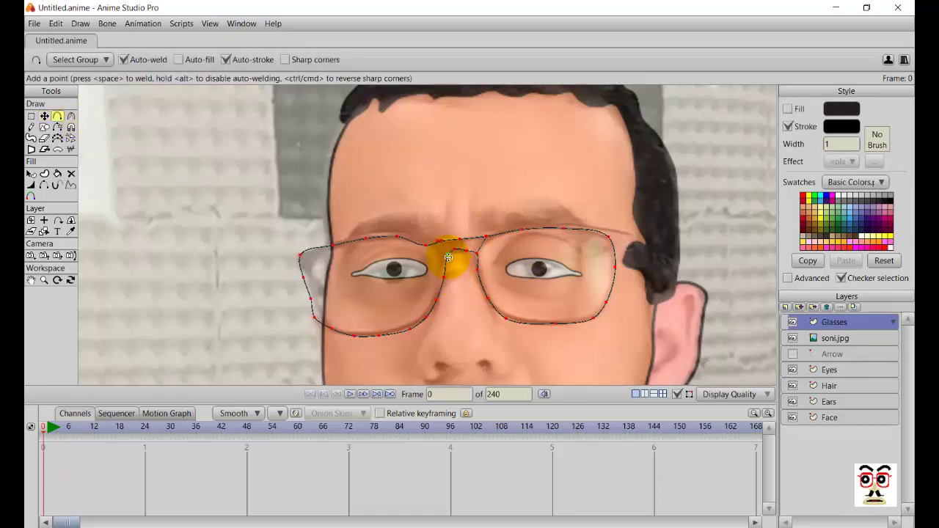
key("t")
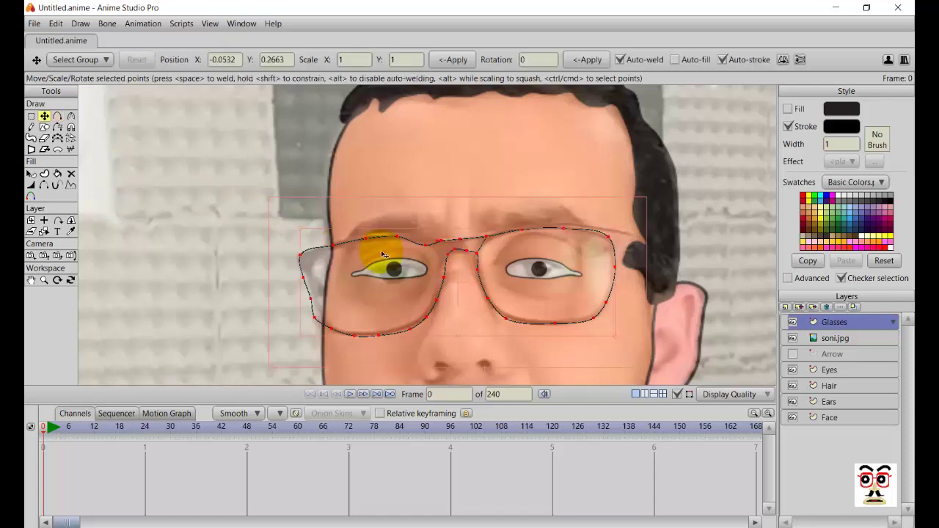
key("a")
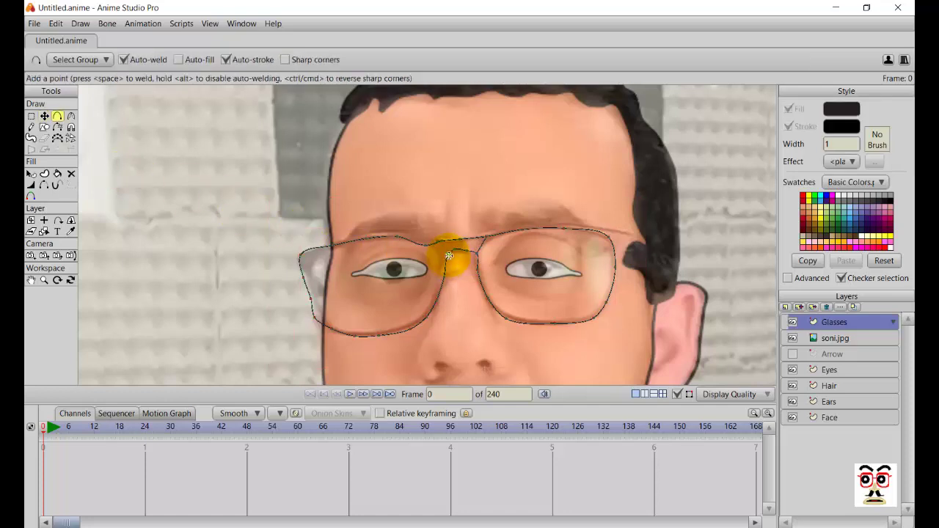
mouse_move(442, 244)
left_mouse_down()
mouse_move(451, 268)
mouse_move(485, 281)
left_mouse_up()
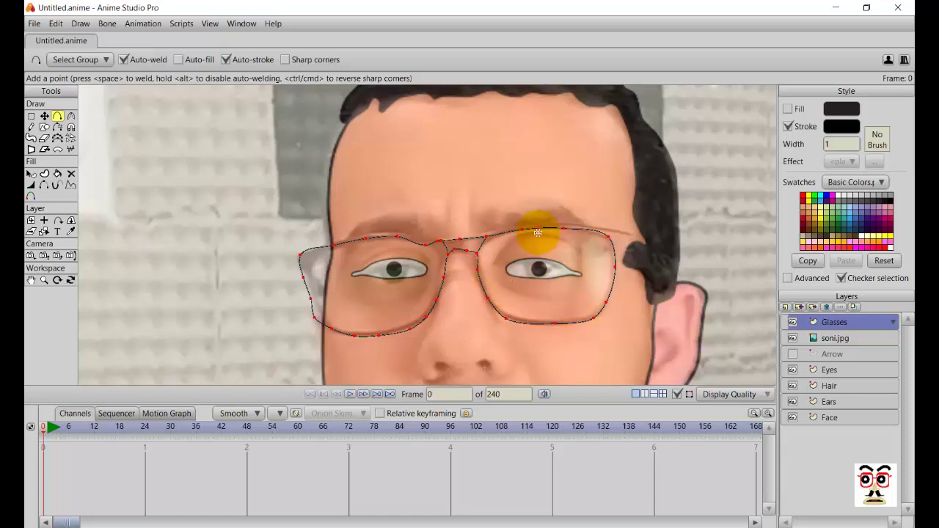
- Trace the glasses' temple arm from the top edge of the ear-side lens to the hair at the side of the head
key("t")
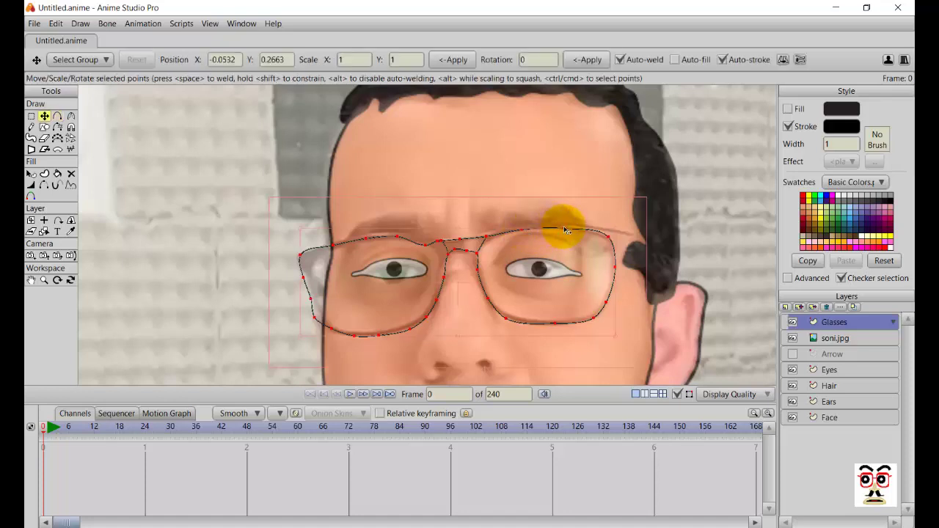
key("a")
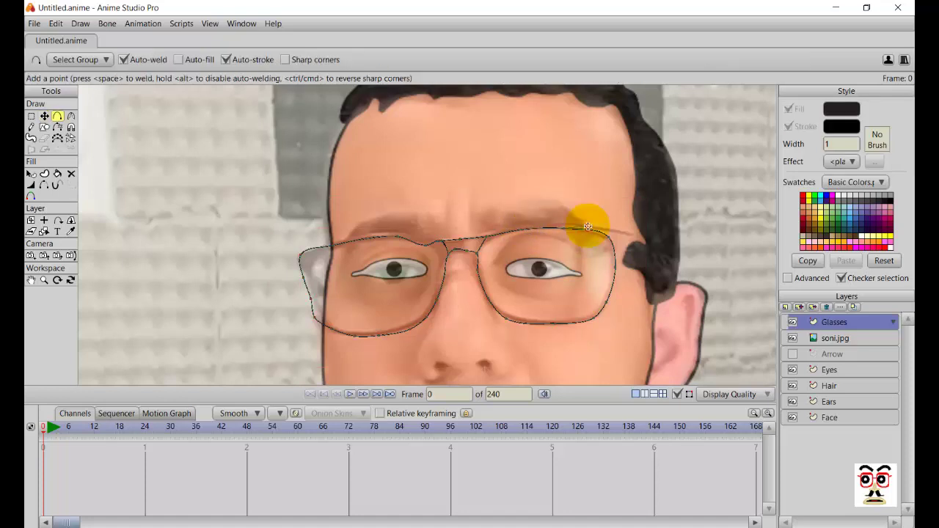
scroll(587, 228, "up", 2)
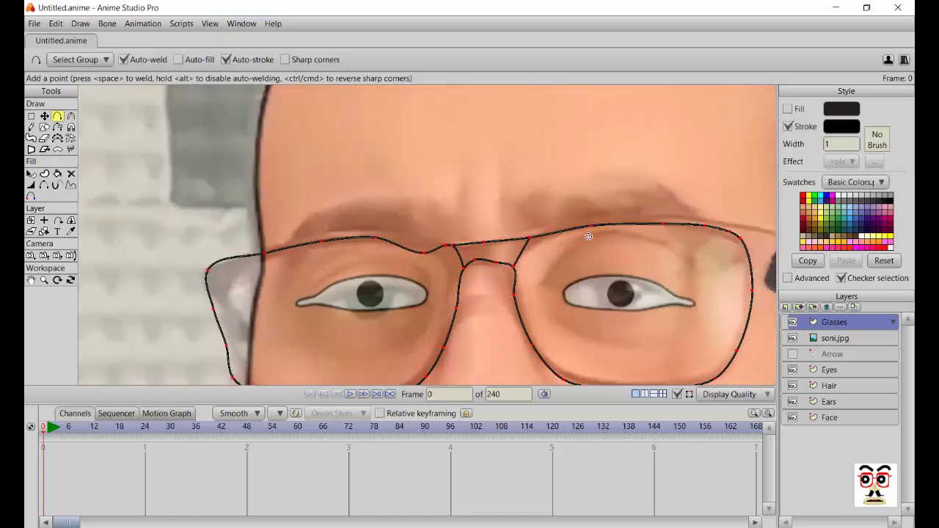
left_click_drag(588, 236, 337, 300)
left_click(336, 300)
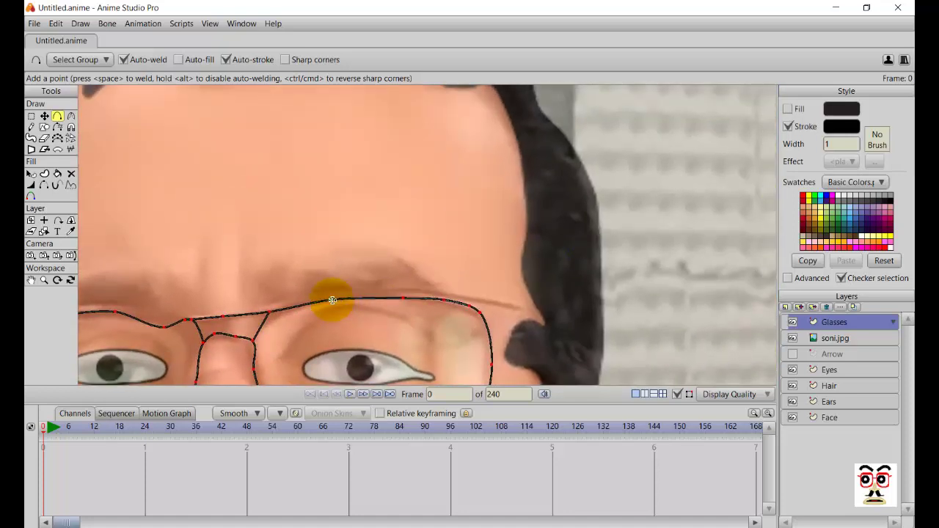
key("t")
key("a")
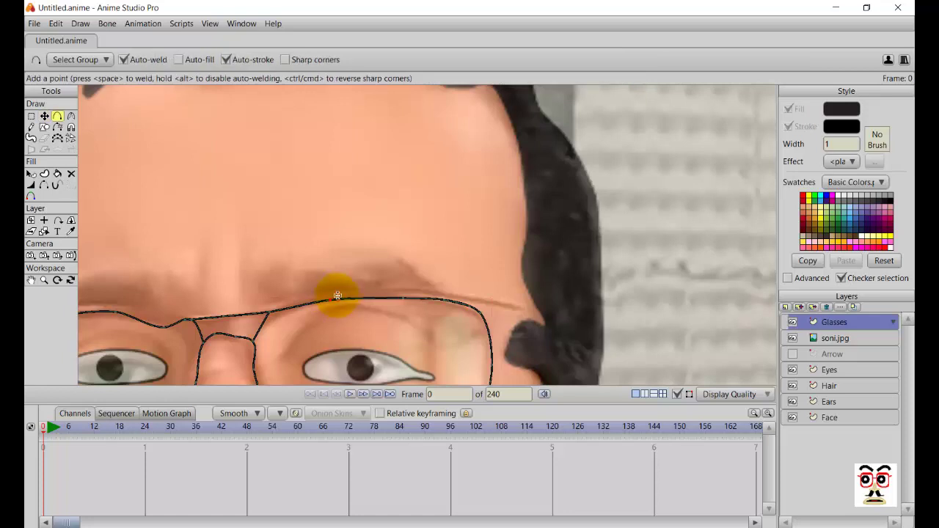
left_click(377, 282)
left_click(417, 289)
left_click(476, 292)
left_click(526, 307)
- Create a stroke-only shape from all the glasses points and set its line width to 3
scroll(526, 306, "down", 4)
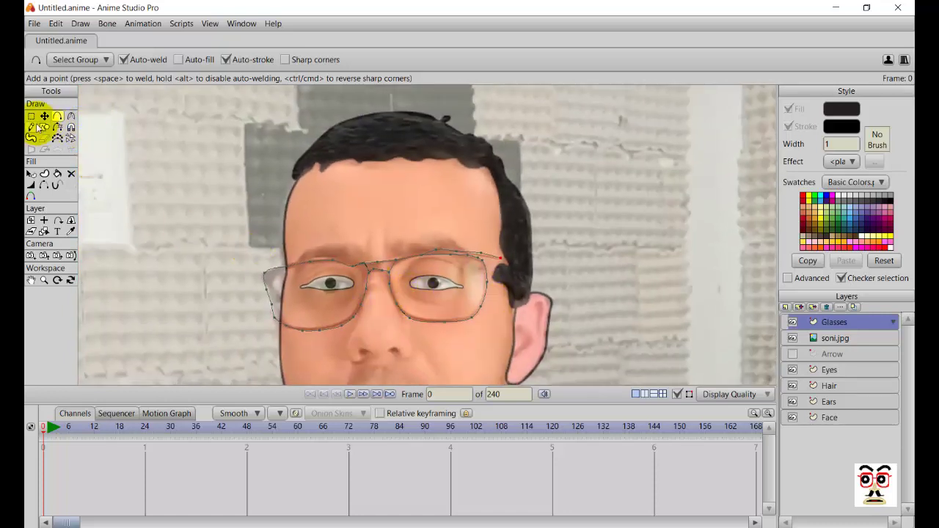
left_click(45, 117)
left_click(364, 295)
left_click(375, 272)
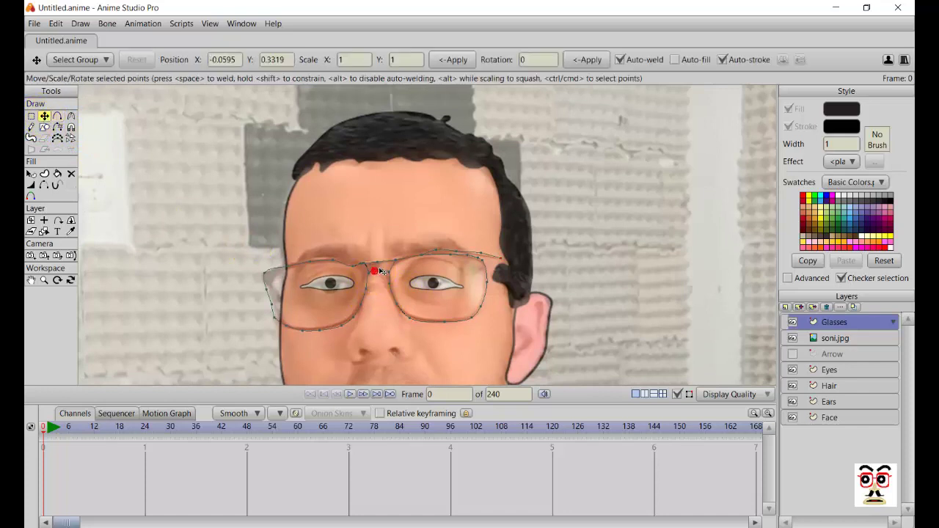
left_click(464, 277)
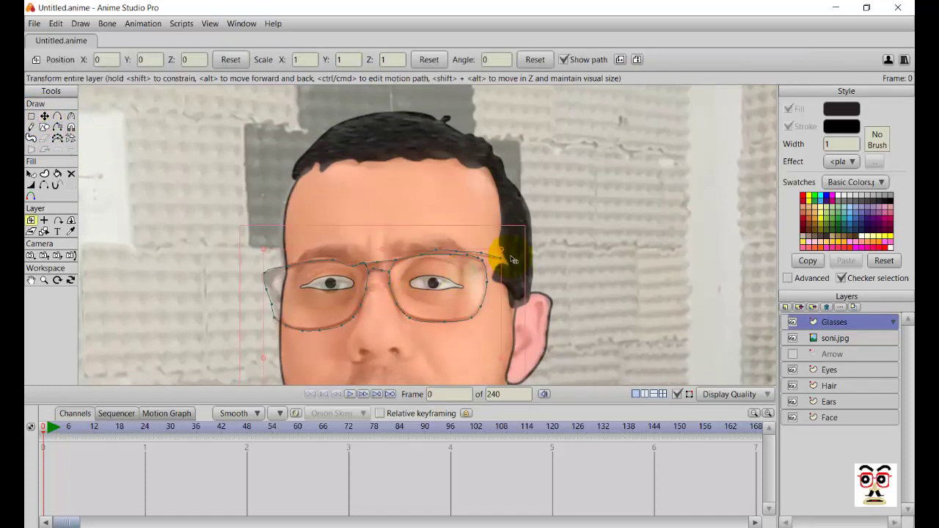
left_click(31, 115)
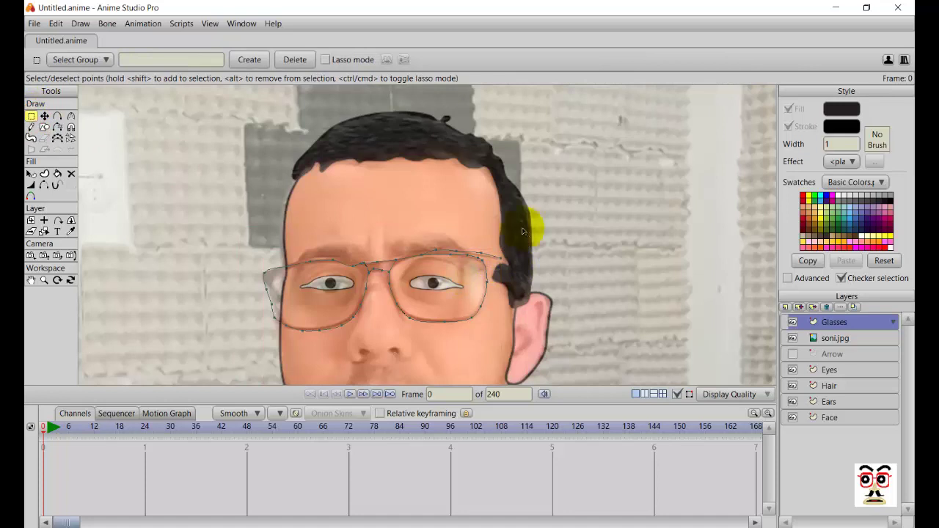
left_click_drag(522, 232, 244, 344)
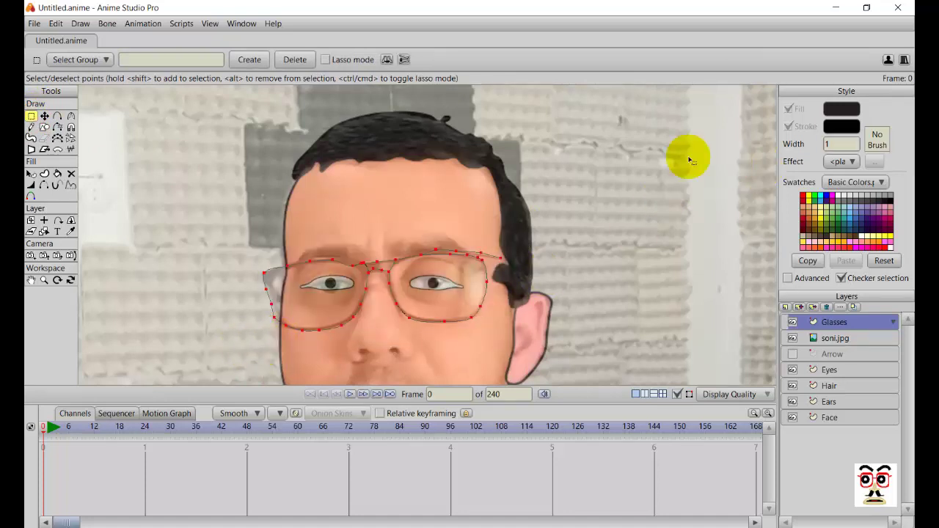
left_click(44, 173)
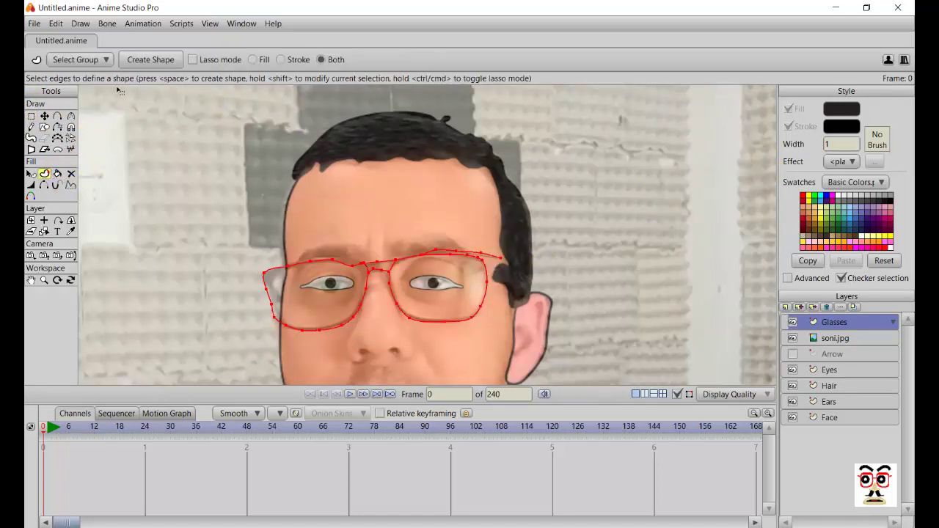
left_click(140, 64)
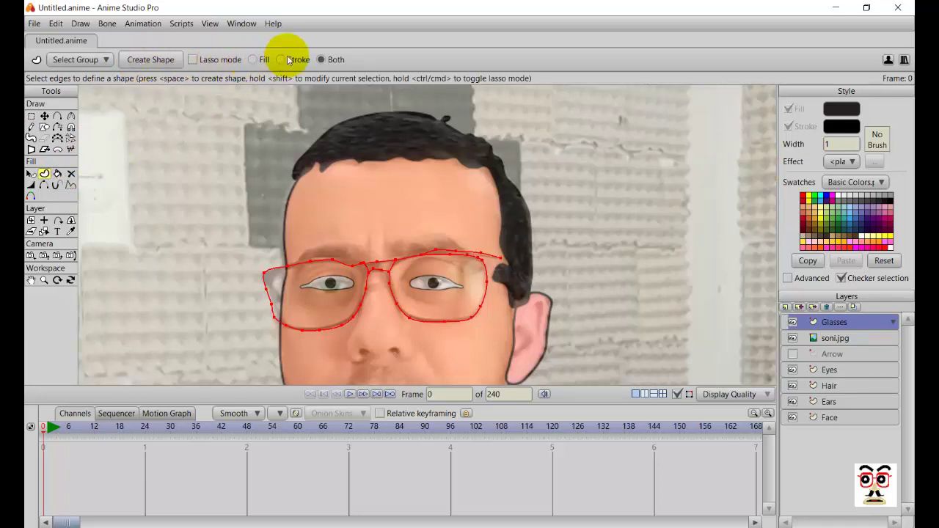
left_click(288, 60)
left_click(148, 60)
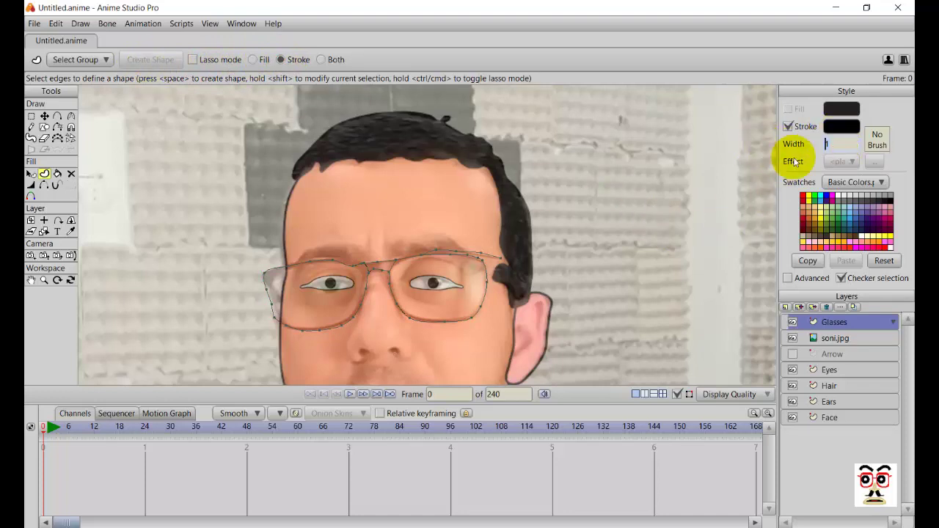
type("3")
key("Return")
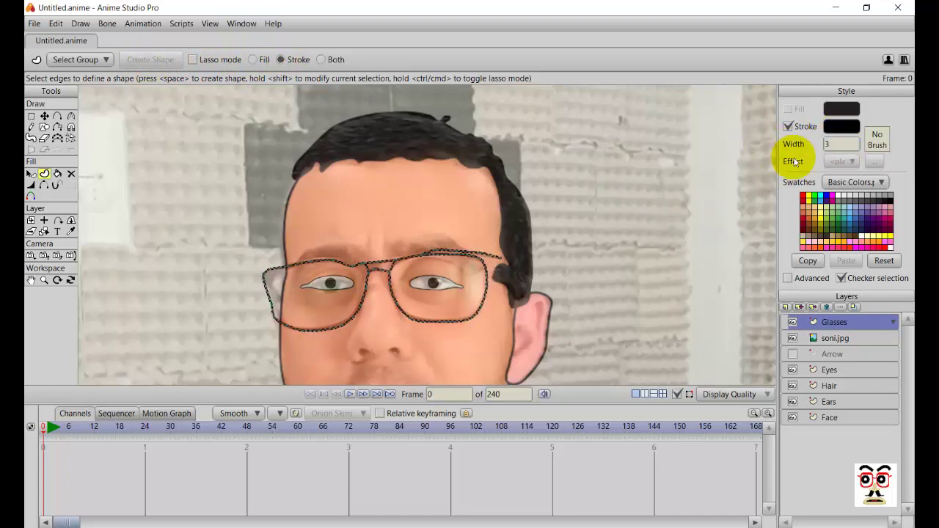
- Move the Glasses layer beneath soni.jpg, and hide the photo while showing the Arrow layer
left_click(792, 324)
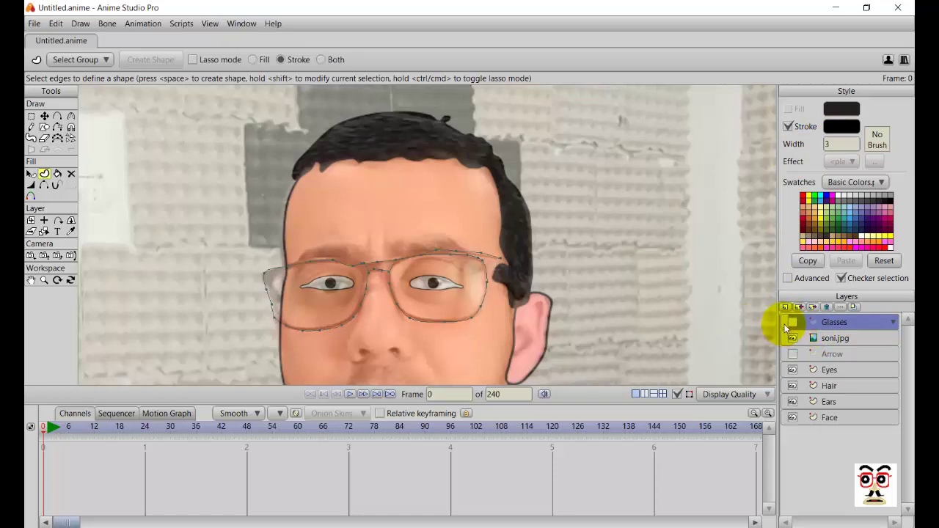
left_click(792, 323)
left_click_drag(827, 348, 810, 350)
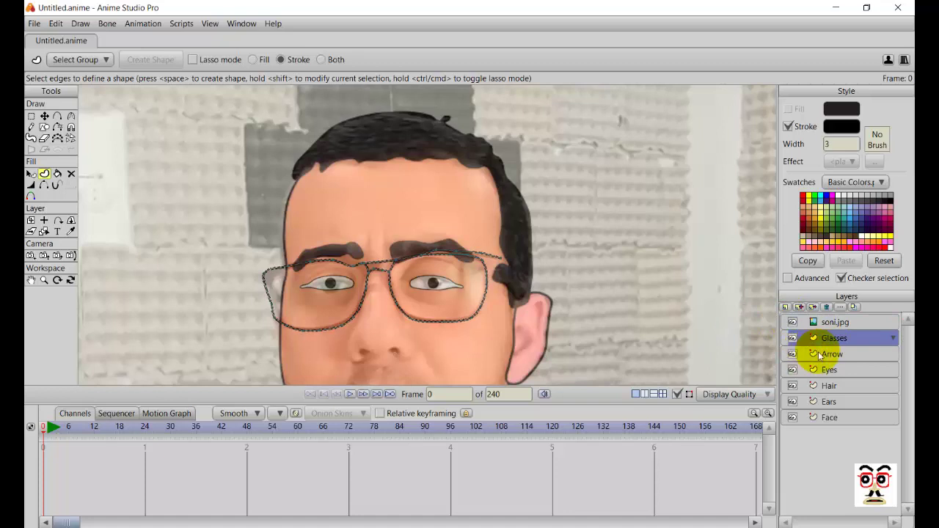
left_click(792, 323)
scroll(551, 304, "up", 3)
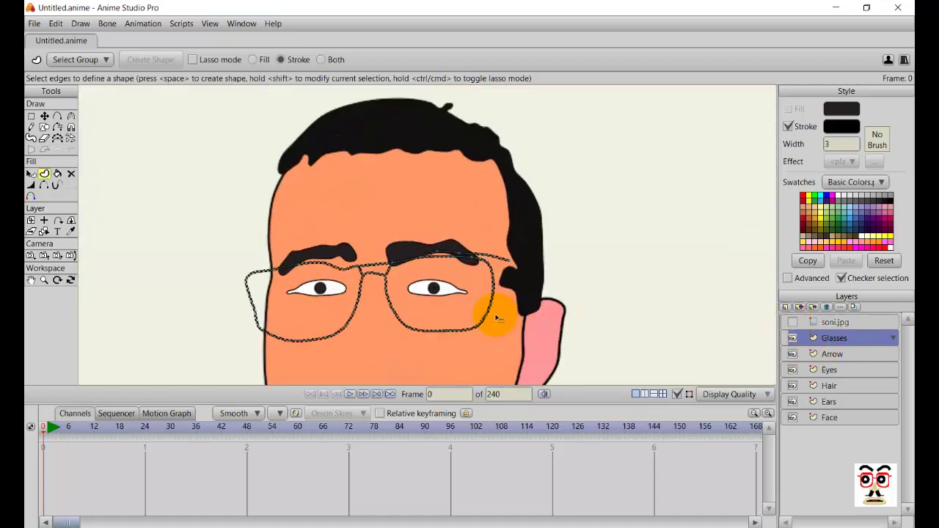
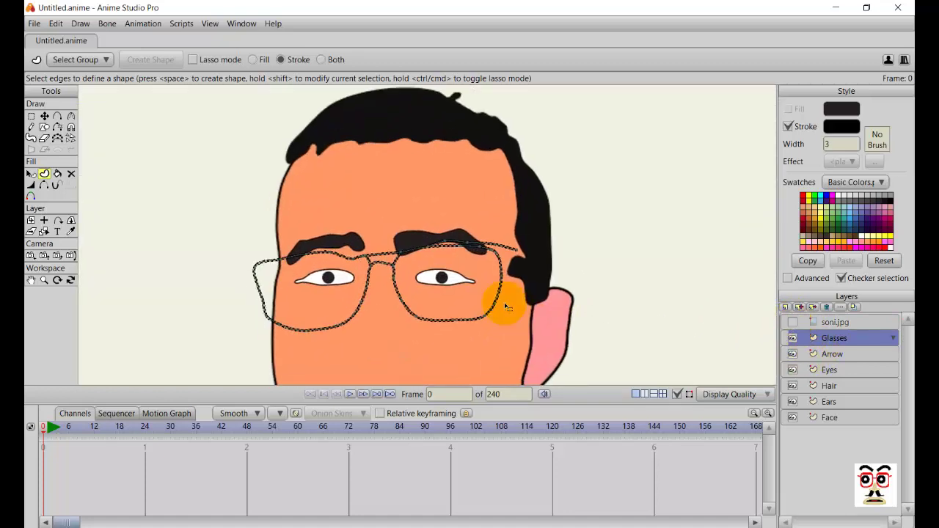
- Set the glasses' stroke colour to dark red, hex 944141
left_click(841, 127)
mouse_move(616, 266)
left_mouse_down()
mouse_move(589, 271)
mouse_move(585, 263)
left_mouse_up()
left_click(677, 365)
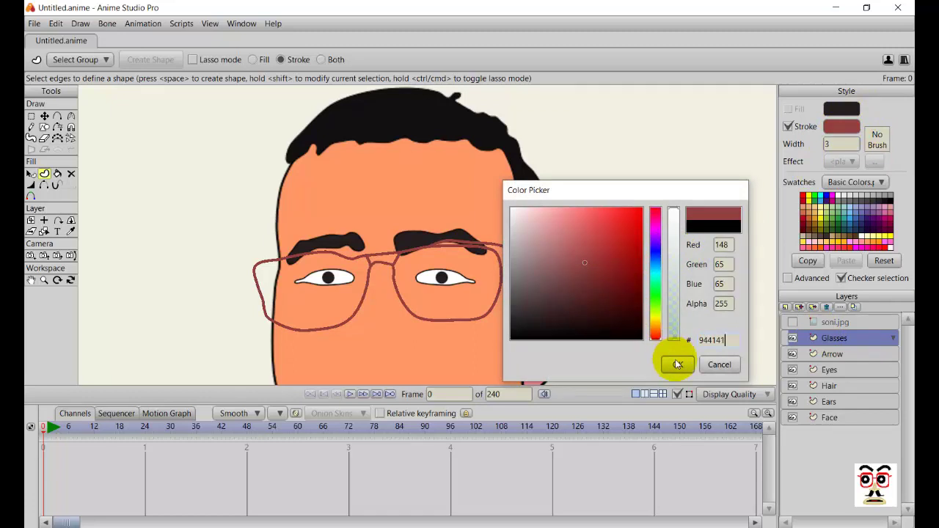
left_click(832, 323)
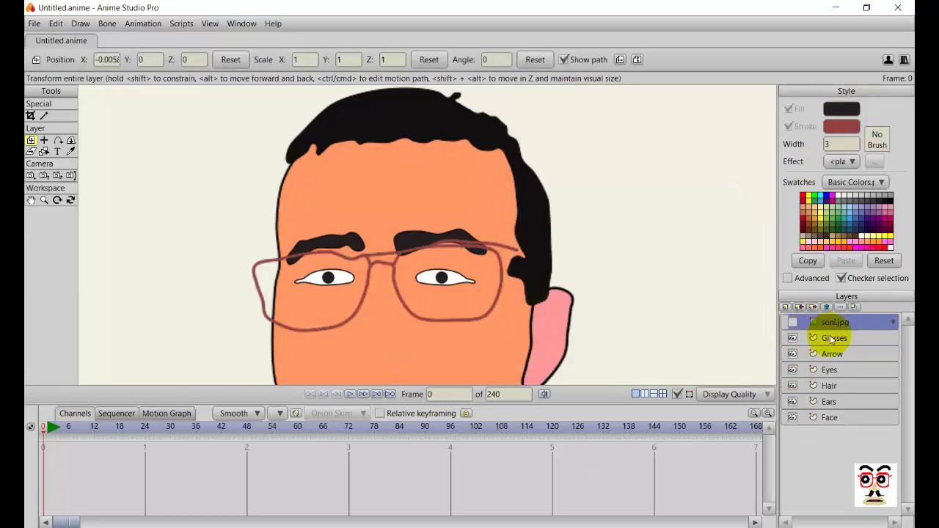
scroll(472, 273, "up", 5)
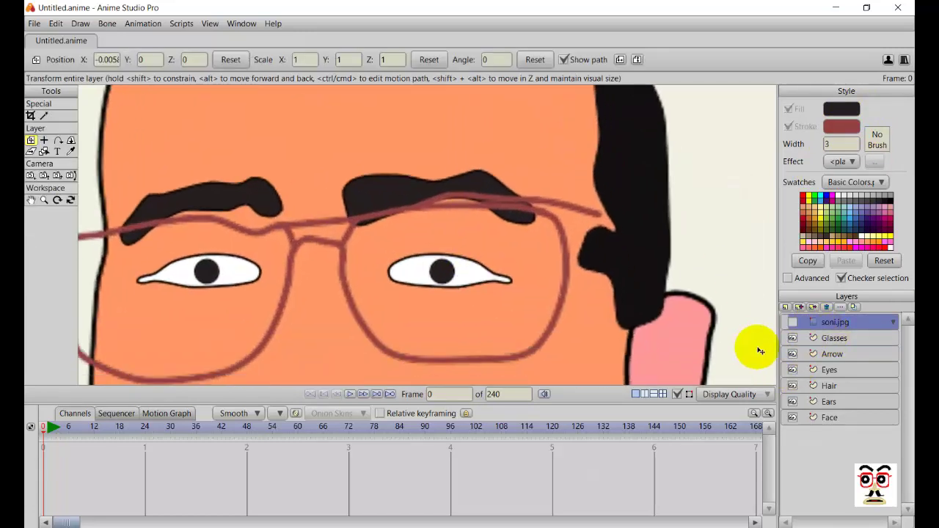
- On the Glasses layer, lower the temple arm's raised point over the ear-side eyebrow so it sits closer to the lens frame
left_click(825, 342)
scroll(488, 254, "up", 3)
left_click(448, 262)
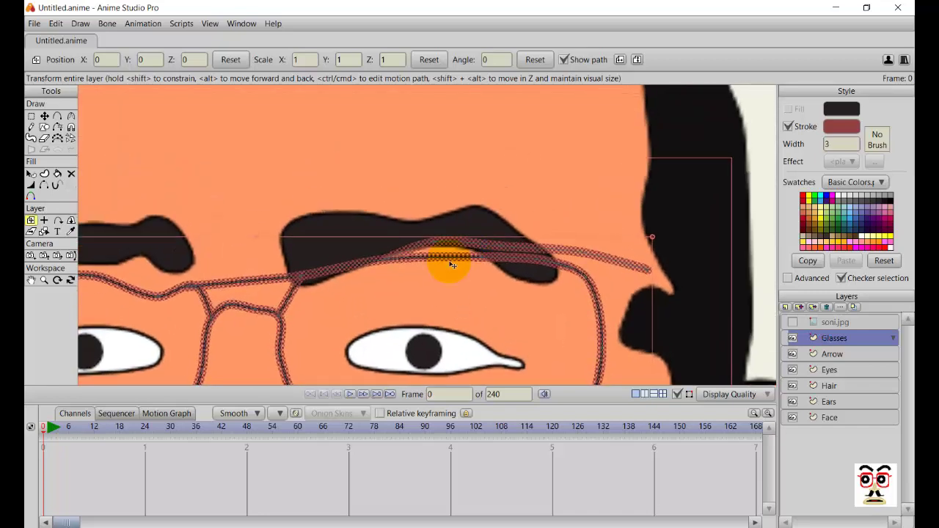
left_click(439, 249)
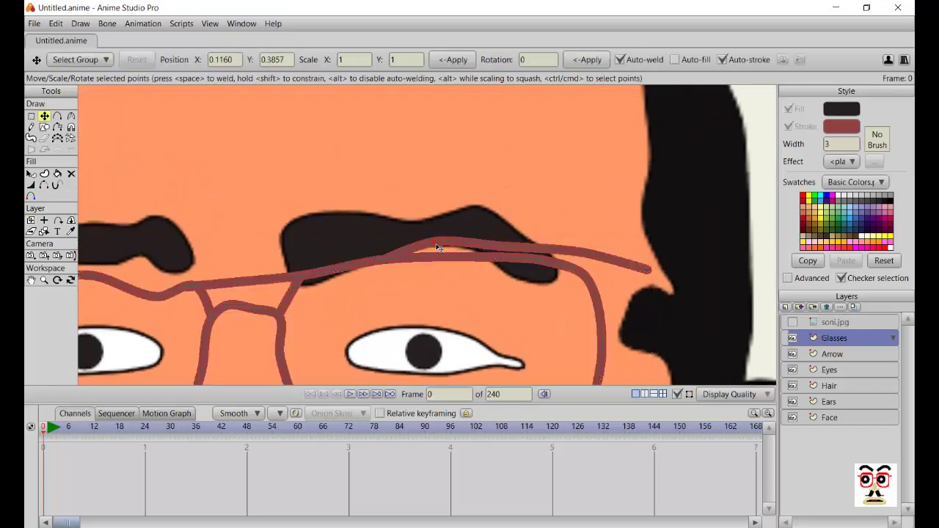
left_click_drag(435, 245, 436, 253)
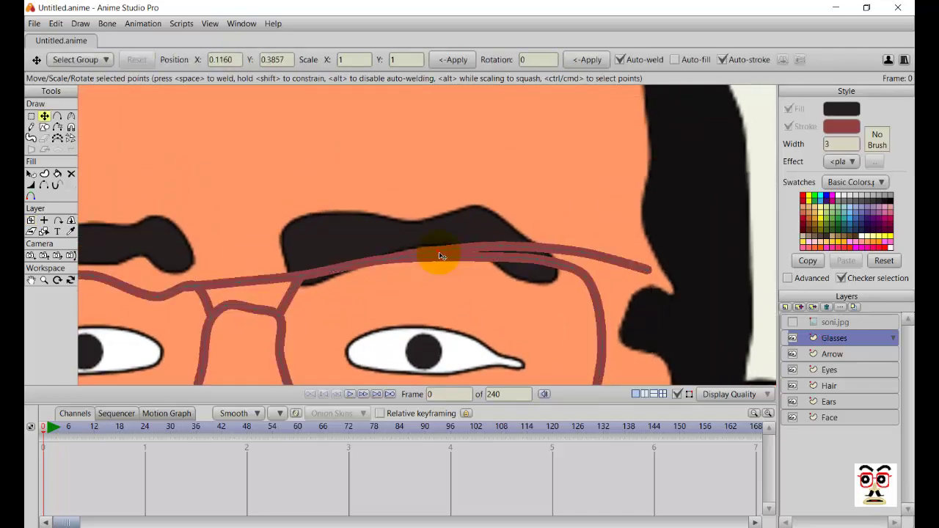
left_click(535, 264)
scroll(546, 276, "down", 3)
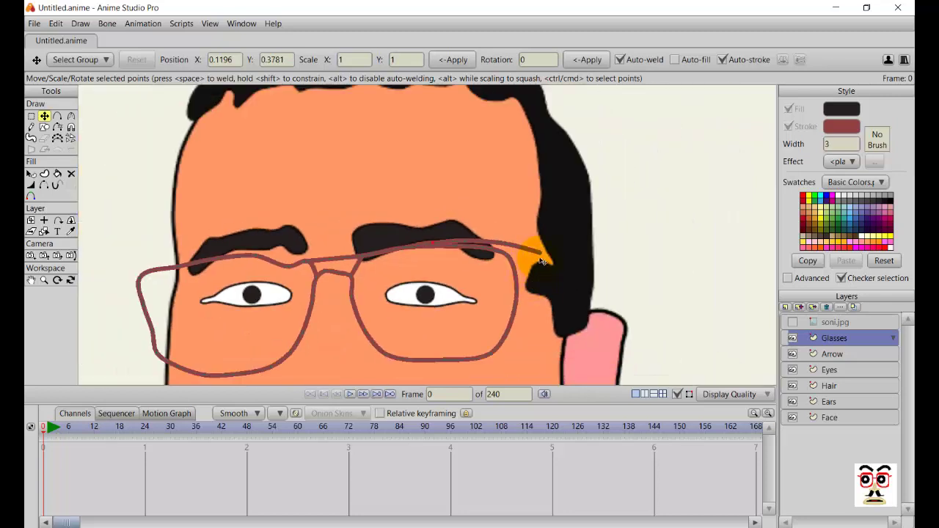
key("a")
scroll(543, 264, "up", 4)
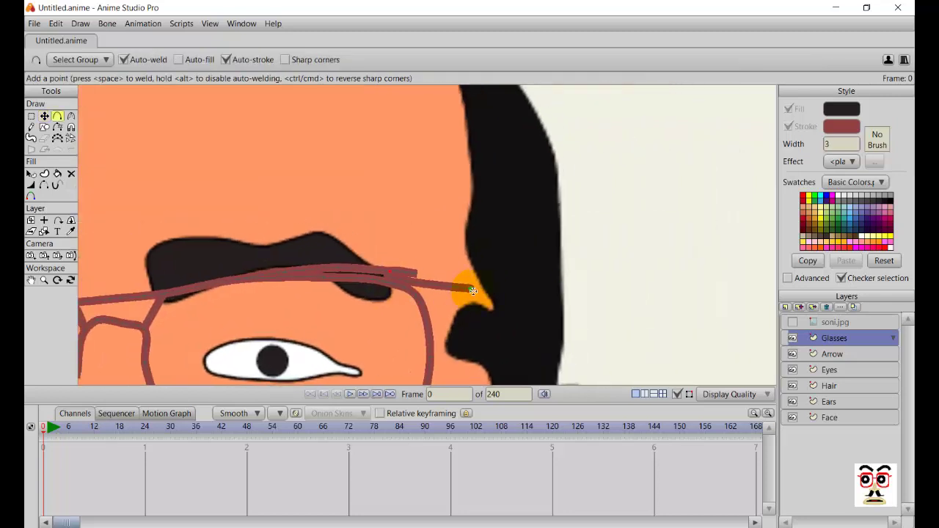
left_click_drag(473, 290, 497, 298)
key("t")
key("ctrl+z")
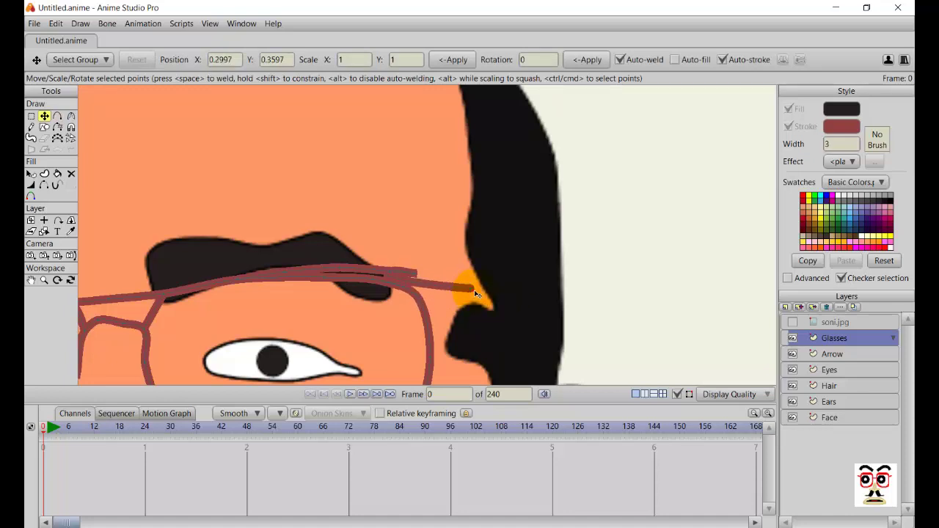
key("ctrl+a")
left_click_drag(476, 291, 496, 306)
key("ctrl+z")
- Move the temple arm's end point outward so it lies inside the hair at the side of the head
left_click(472, 288)
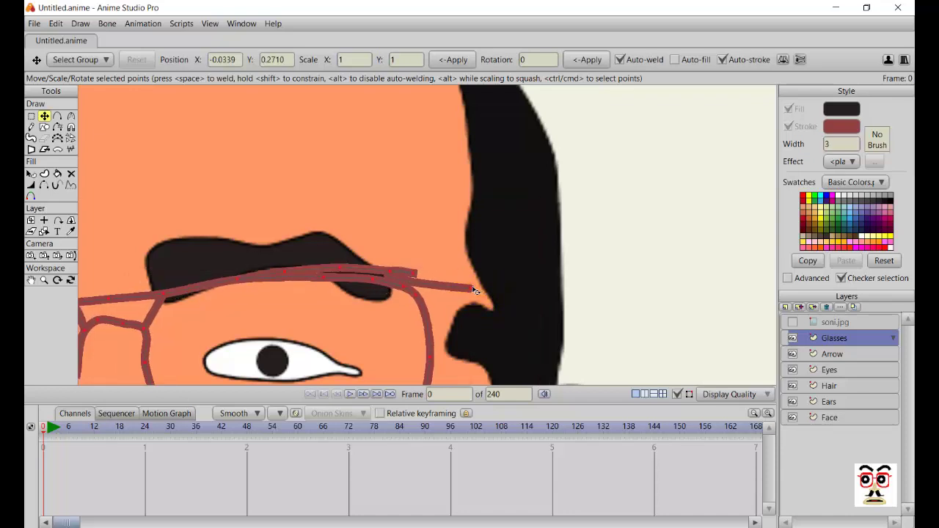
left_click_drag(501, 291, 506, 296)
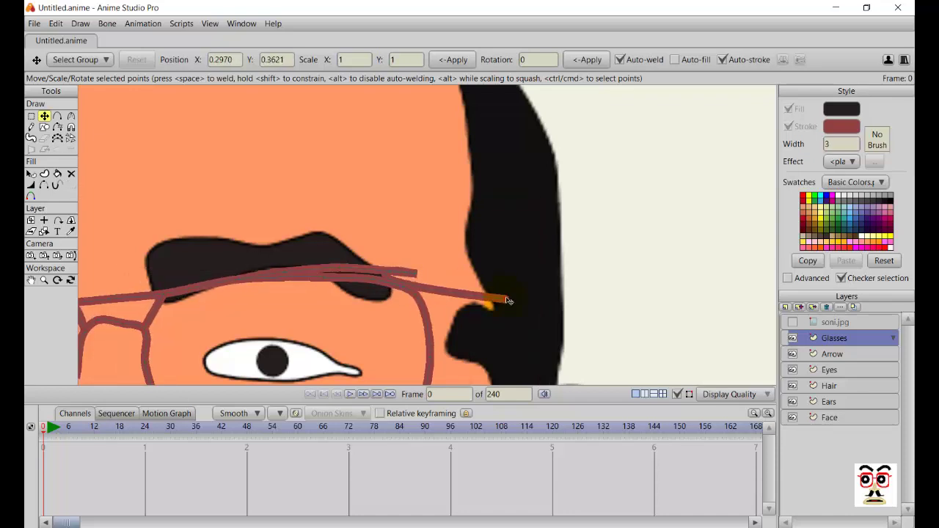
scroll(511, 313, "down", 3)
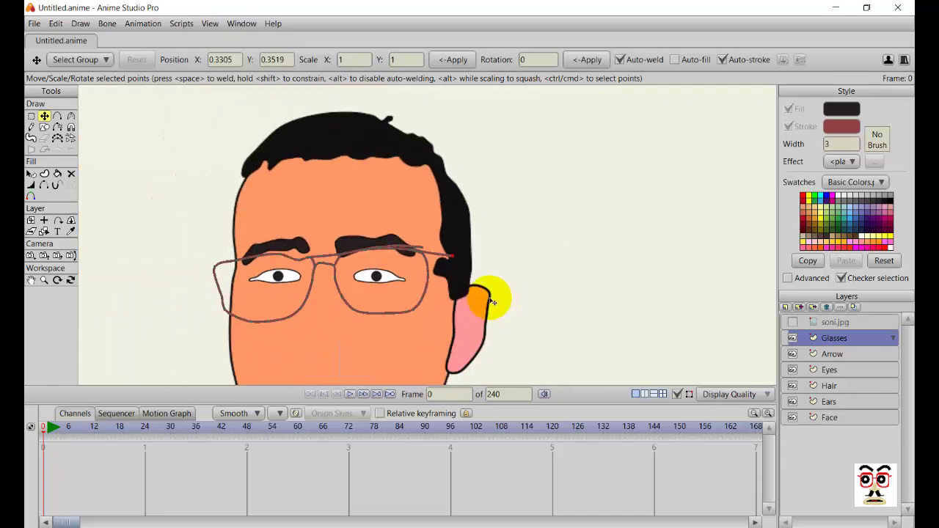
scroll(482, 297, "up", 2)
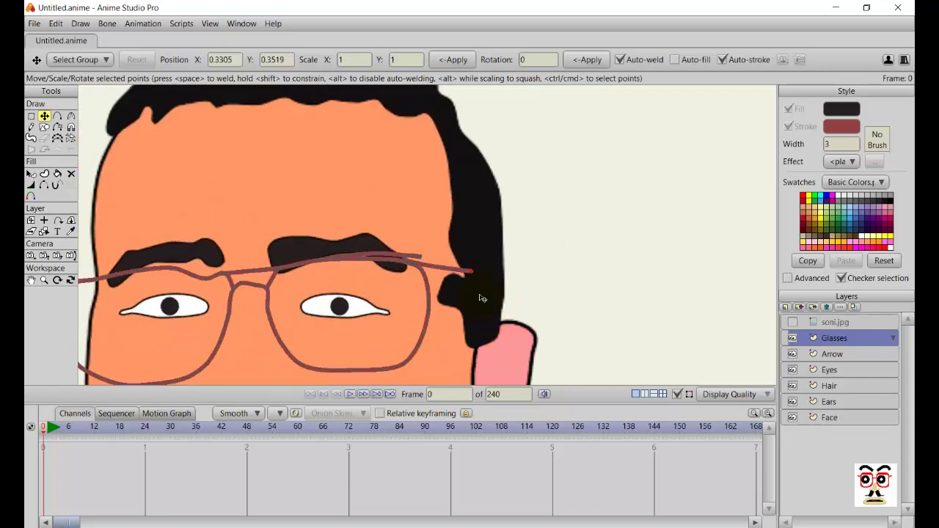
- Show the soni.jpg photo, add a vector layer named nose and place it directly beneath the photo
left_click(815, 322)
left_click(793, 322)
scroll(474, 316, "down", 3)
scroll(474, 316, "down", 3)
left_click_drag(473, 317, 507, 288)
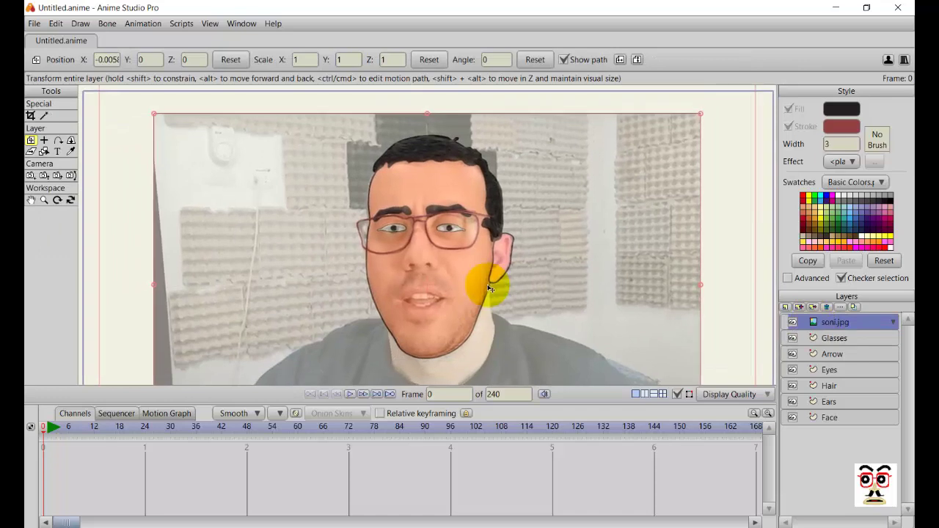
scroll(490, 287, "up", 2)
left_click(785, 307)
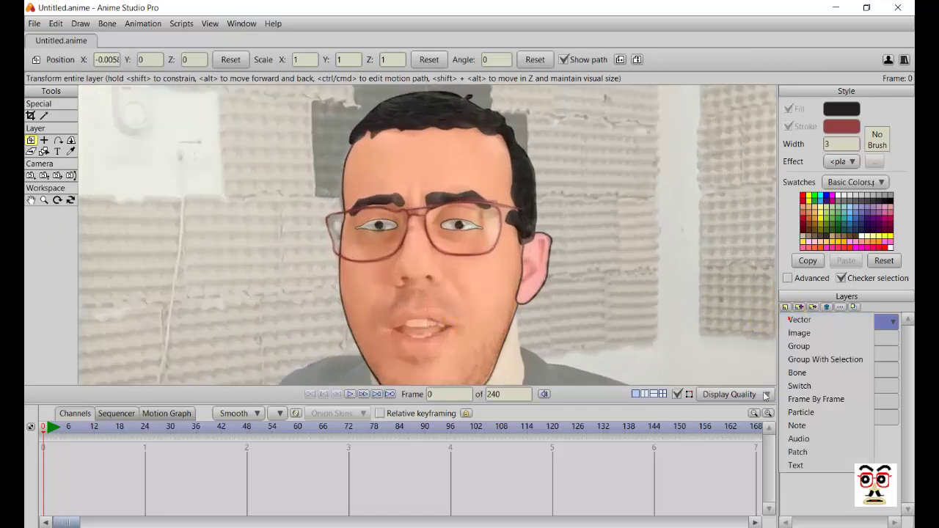
left_click(800, 318)
type("nose")
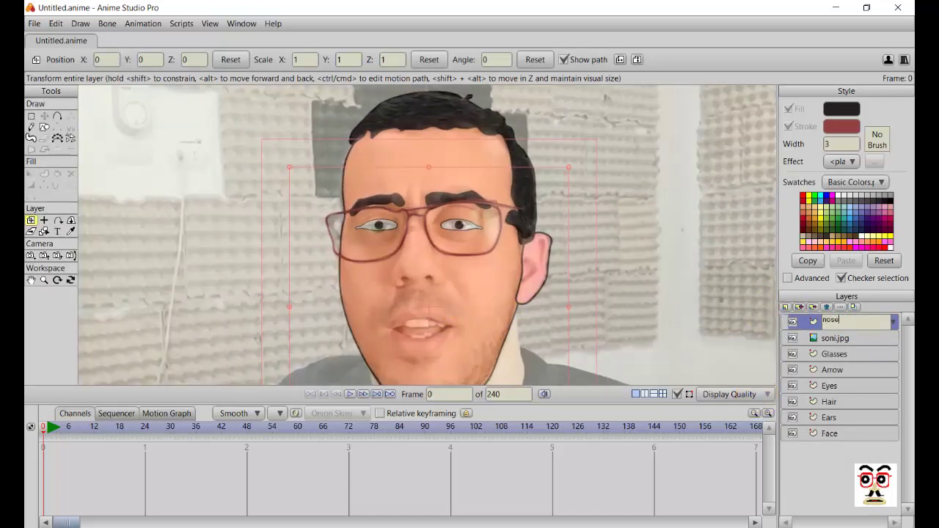
key("Return")
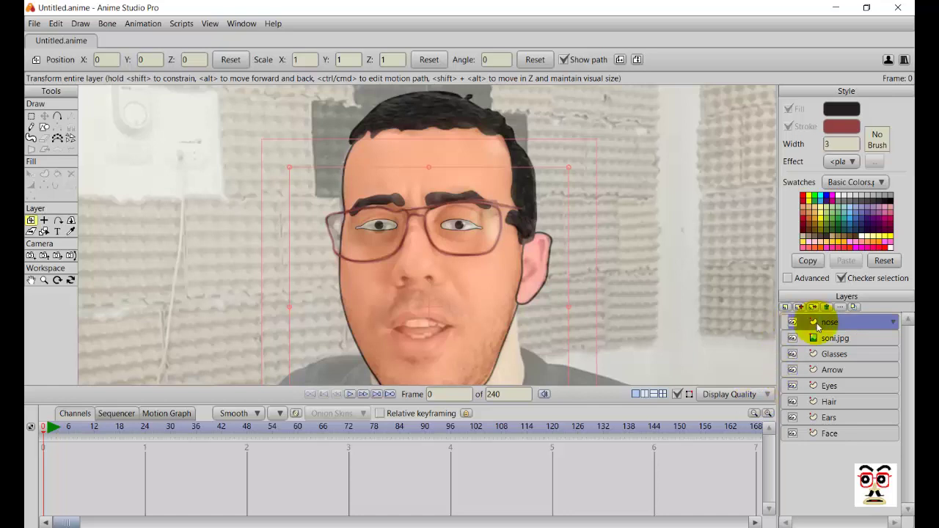
left_click_drag(814, 323, 820, 343)
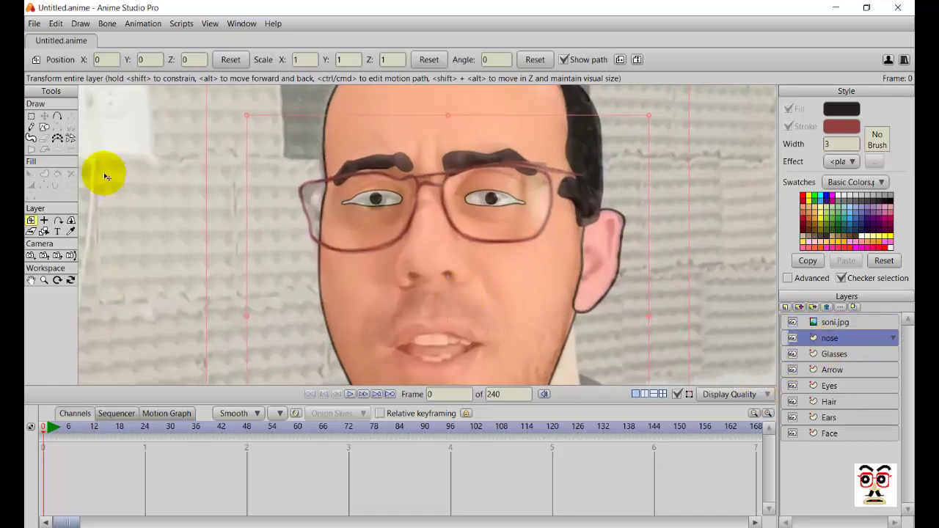
left_click(44, 132)
left_click(168, 59)
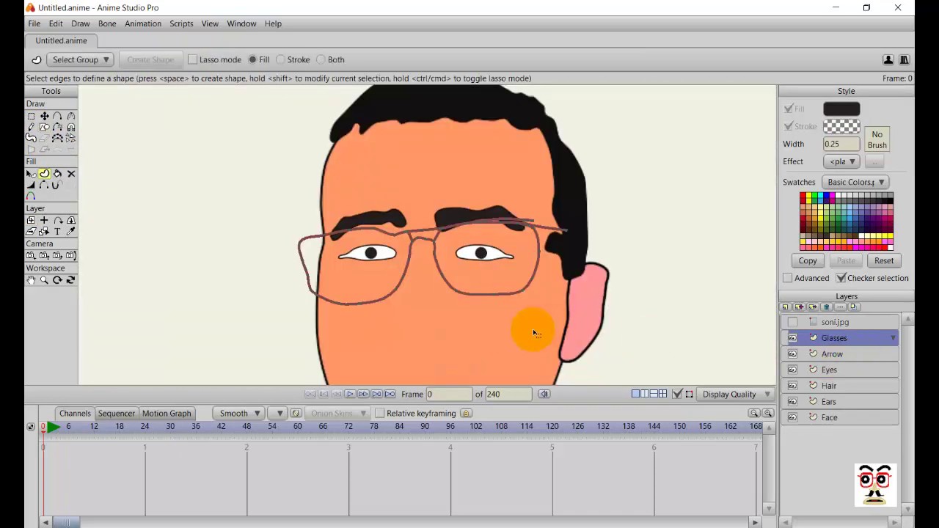
- Show the soni.jpg photo again and add a vector layer named Nose just above the Glasses layer
left_click(795, 323)
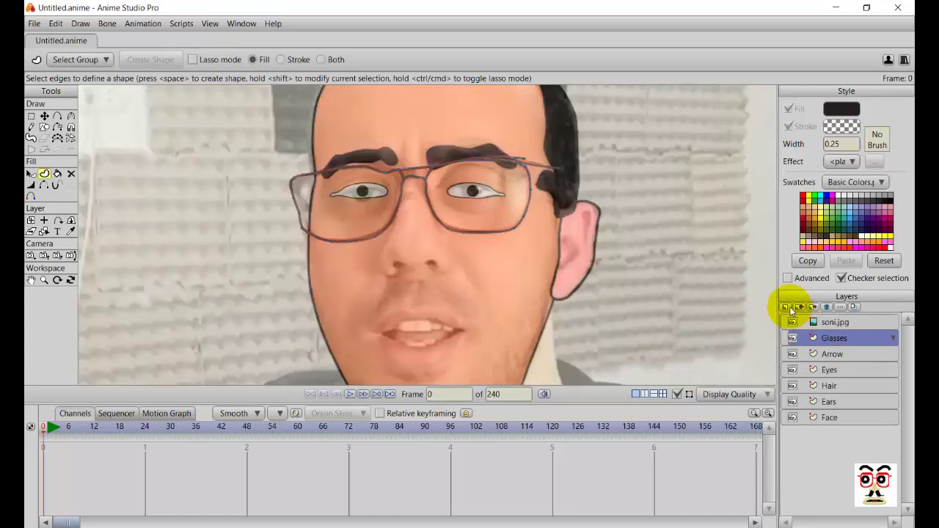
left_click(791, 311)
left_click(793, 318)
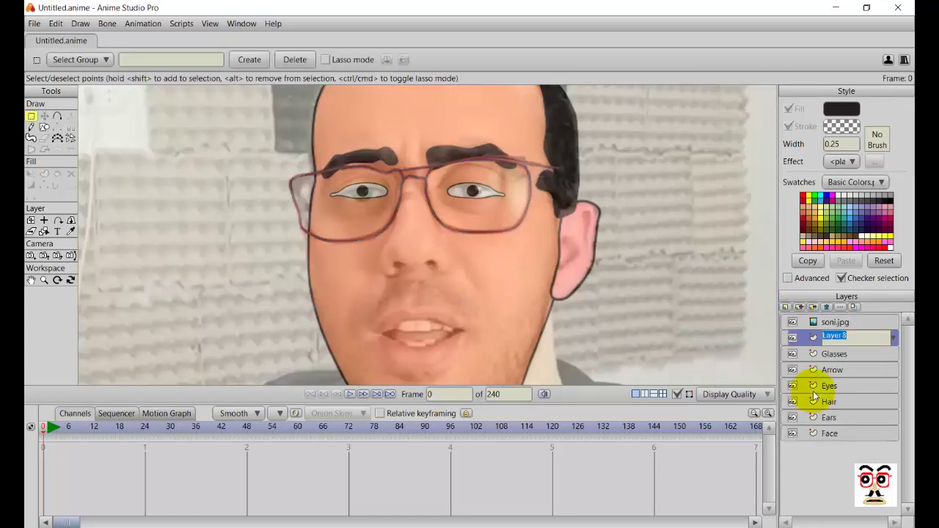
type("Nose")
key("Return")
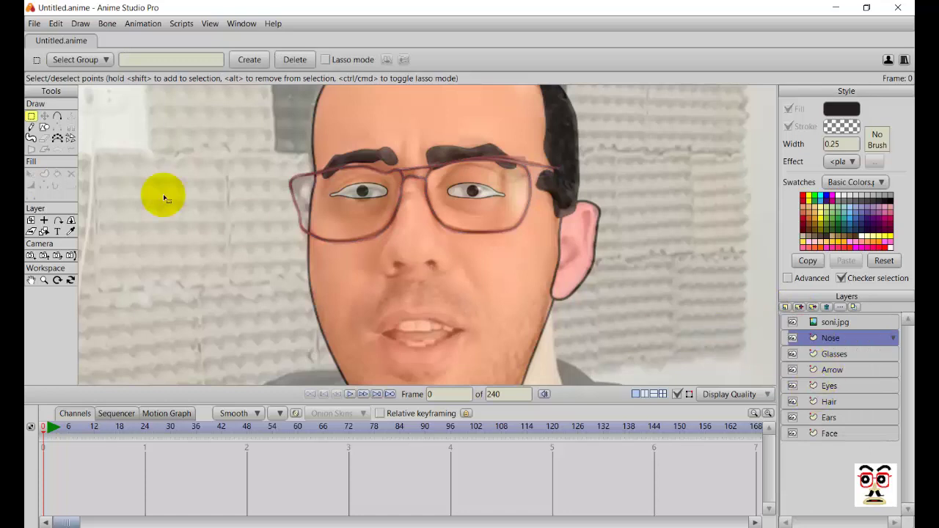
- On the Nose layer, draw a small oval over the ear-side nostril and create a black fill shape from it
left_click(45, 126)
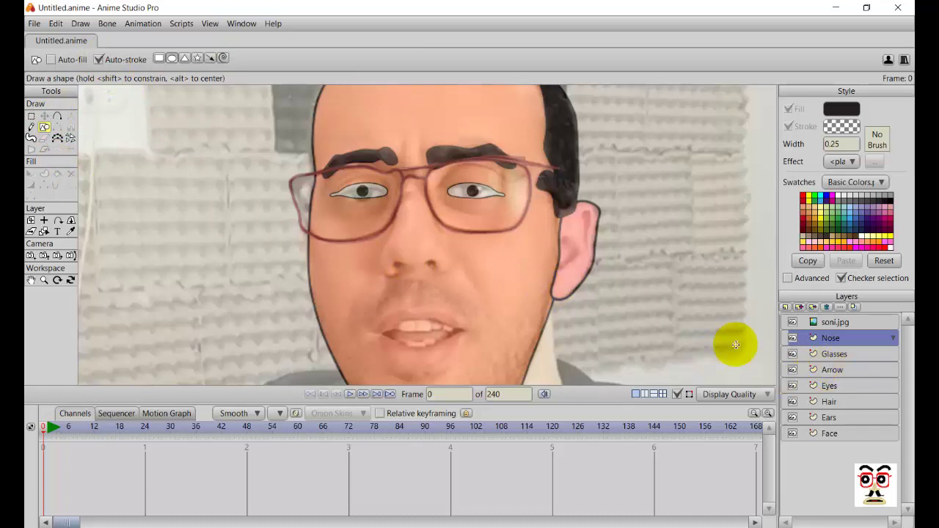
left_click(172, 59)
left_click_drag(426, 258, 437, 272)
left_click(44, 174)
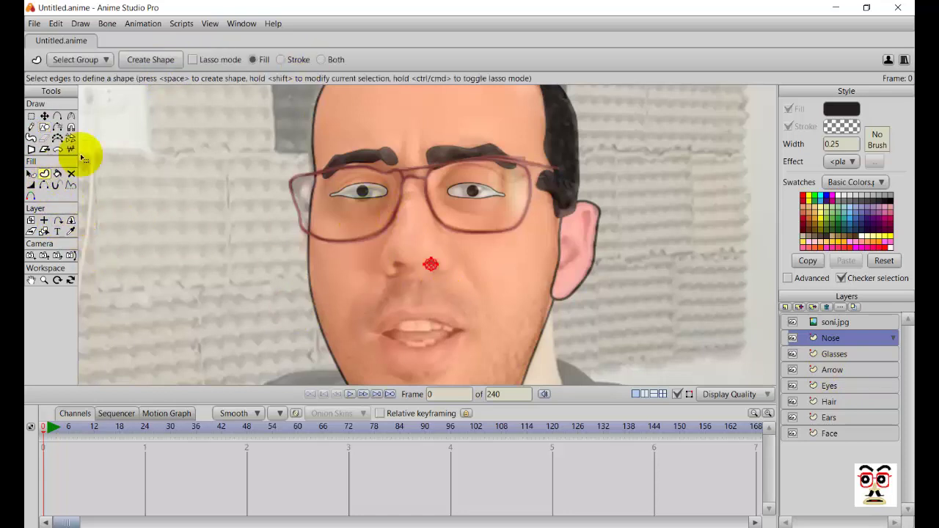
left_click(151, 60)
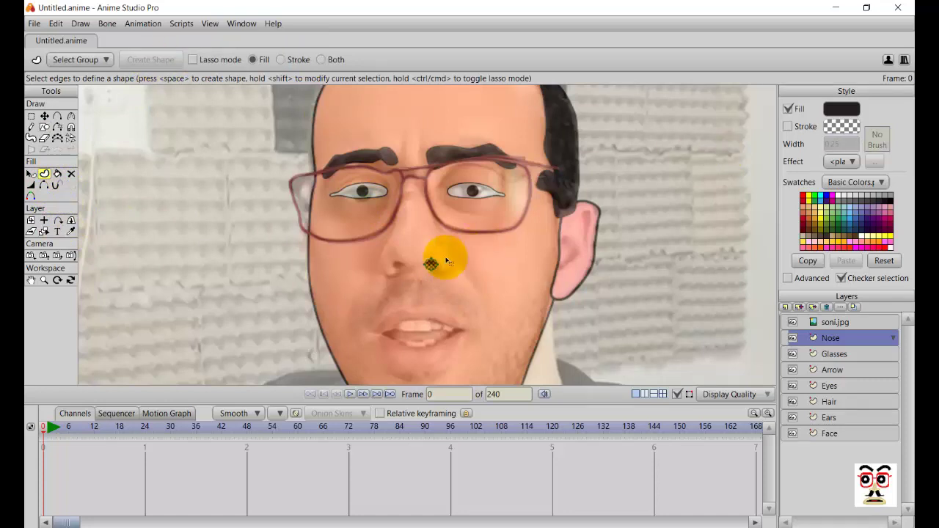
- Duplicate the nostril oval and place the copy over the other nostril at the same height
scroll(440, 271, "up", 2)
scroll(457, 307, "up", 3)
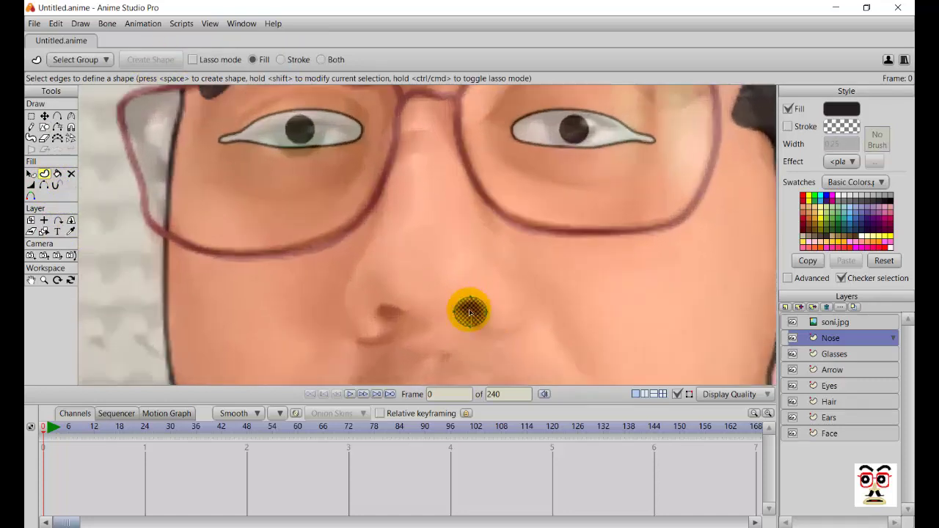
key("t")
left_click(480, 313)
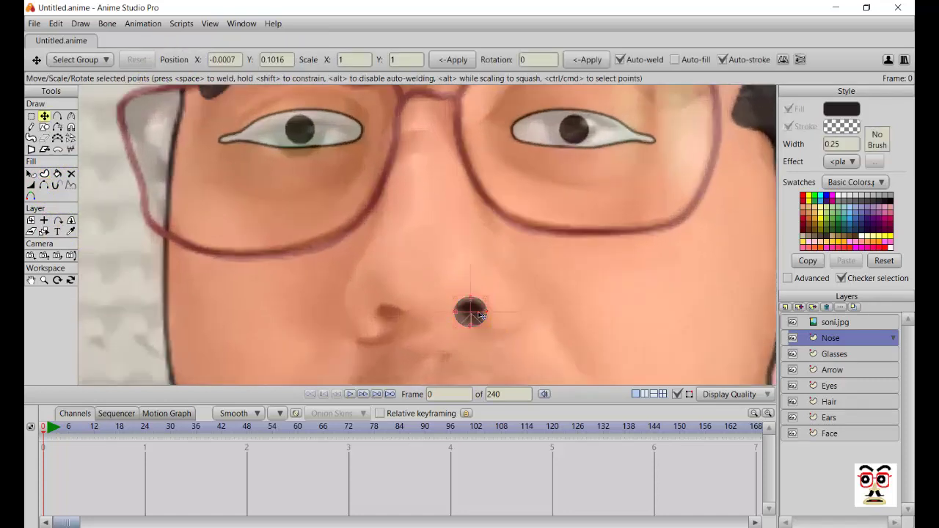
left_click_drag(478, 312, 396, 315)
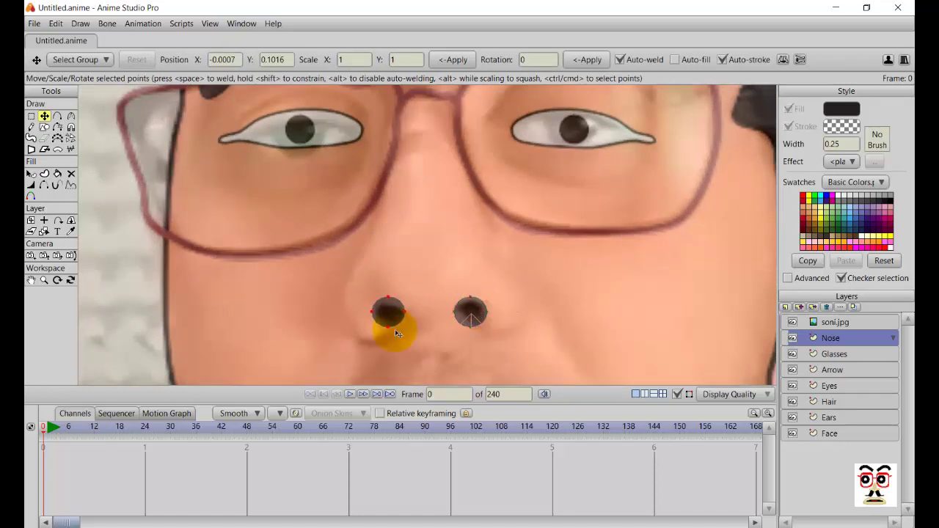
- Hide the soni.jpg photo to review both nostrils on the drawn face, and show the photo again
left_click(793, 323)
scroll(614, 308, "down", 4)
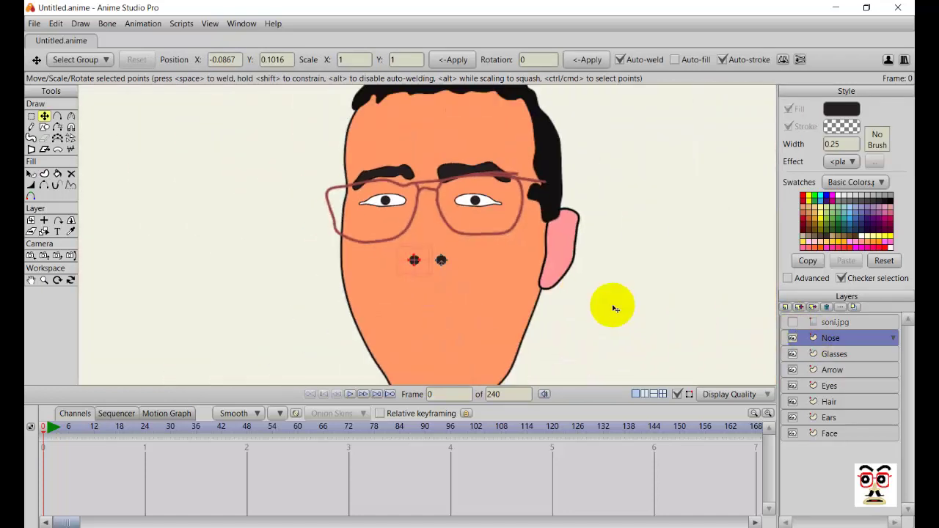
scroll(575, 297, "up", 1)
left_click(793, 322)
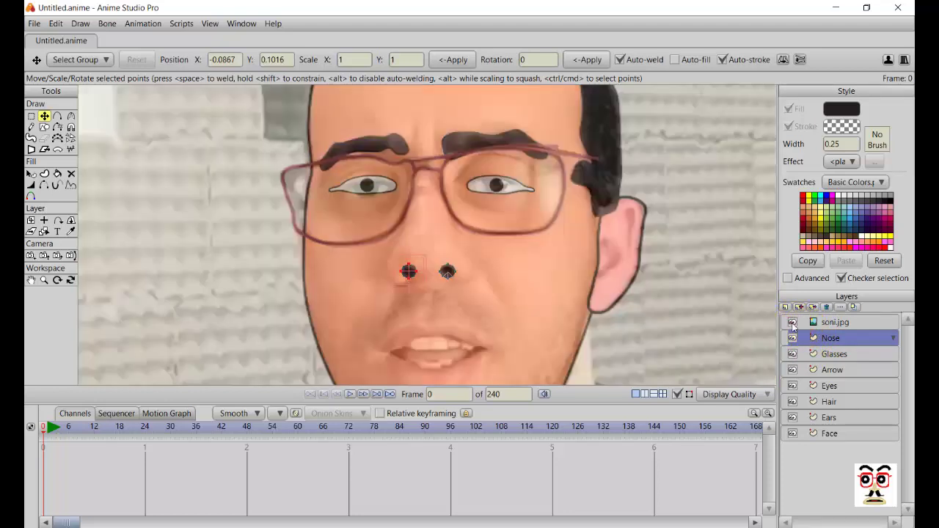
- Add a vector layer named Mouth between the soni.jpg photo and the Nose layer
left_click_drag(560, 335, 547, 246)
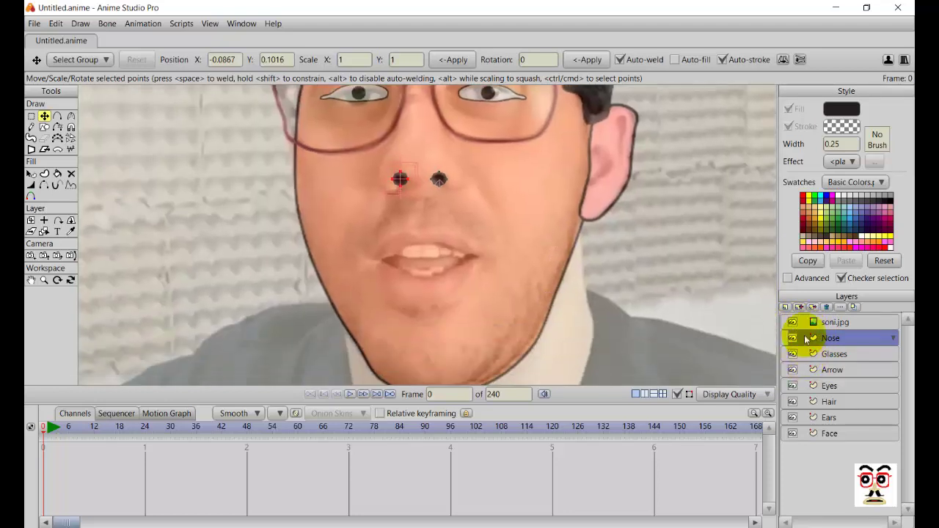
left_click(784, 306)
left_click(799, 320)
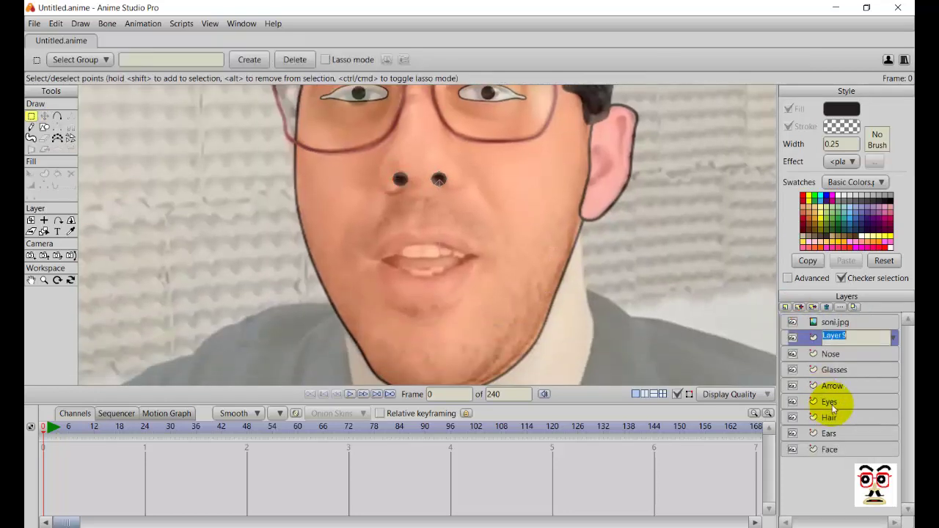
type("Mo")
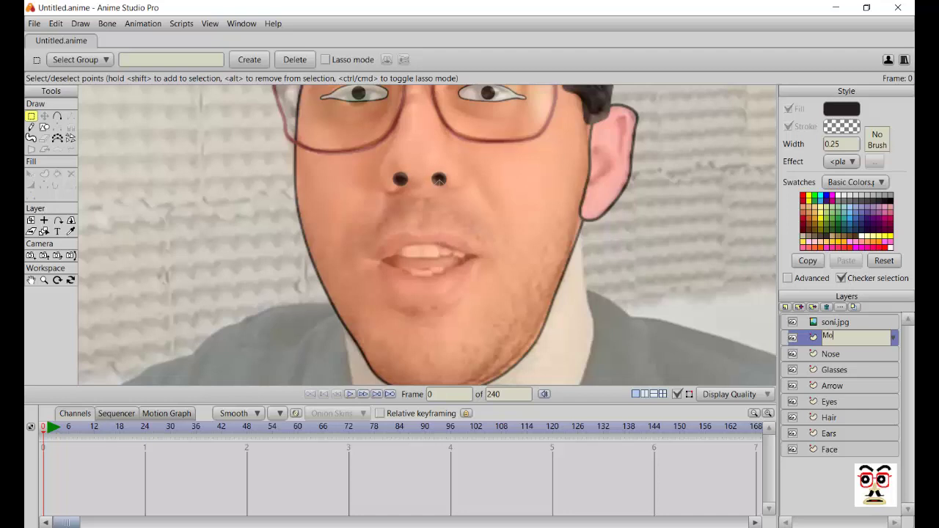
type("uth")
key("Return")
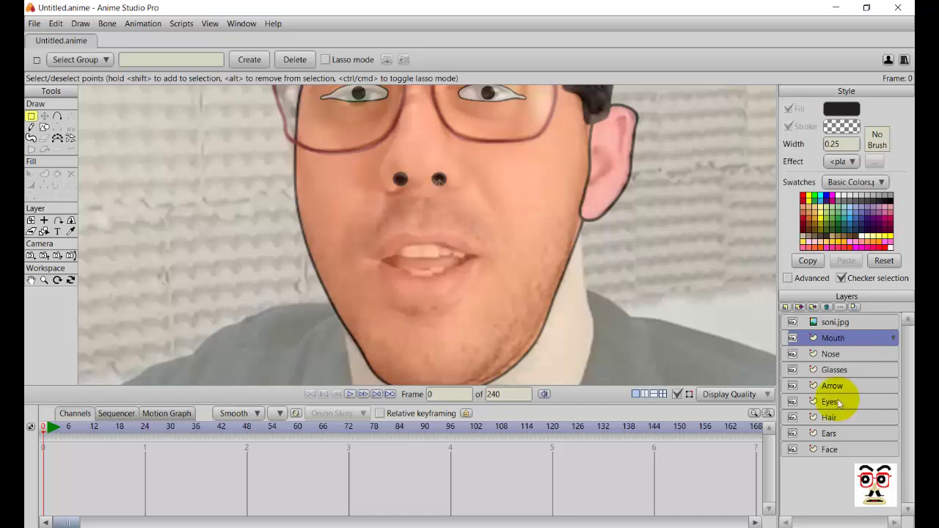
- On the Mouth layer, trace the upper lip's top edge with points from one mouth corner to the other
key("a")
scroll(424, 262, "up", 4)
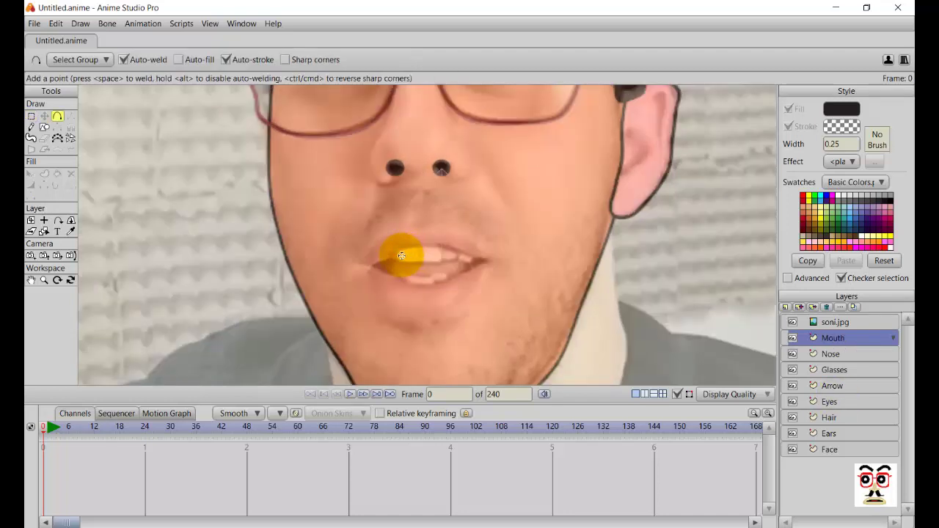
left_click_drag(323, 274, 356, 236)
left_click(377, 232)
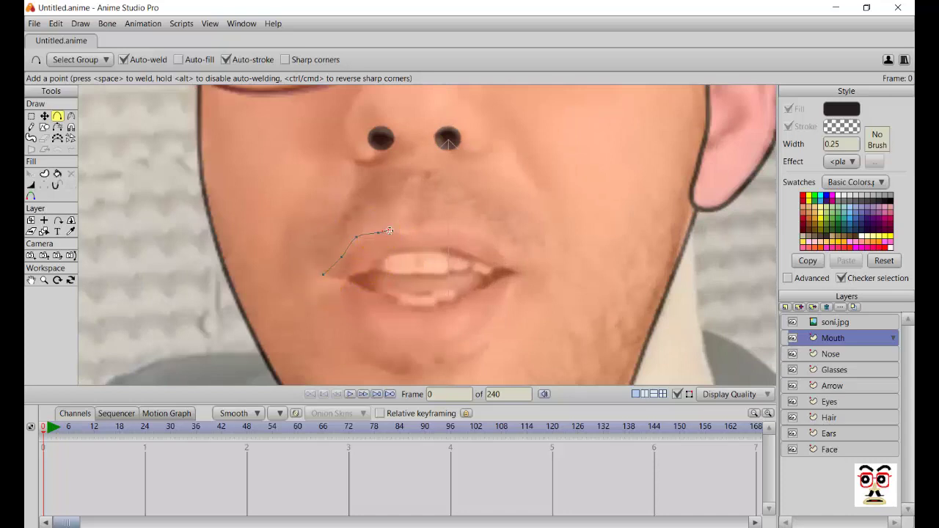
left_click(398, 231)
left_click(440, 234)
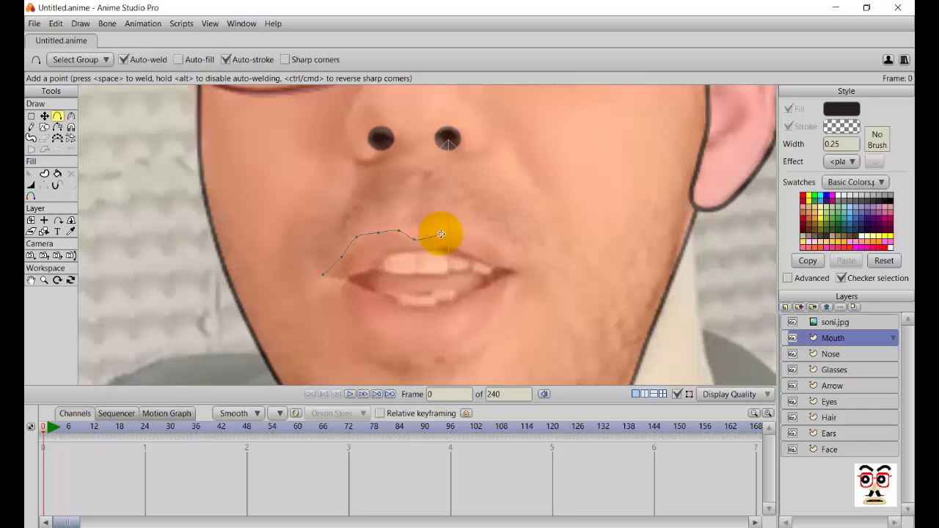
left_click(452, 231)
left_click(481, 240)
left_click(503, 251)
left_click(523, 267)
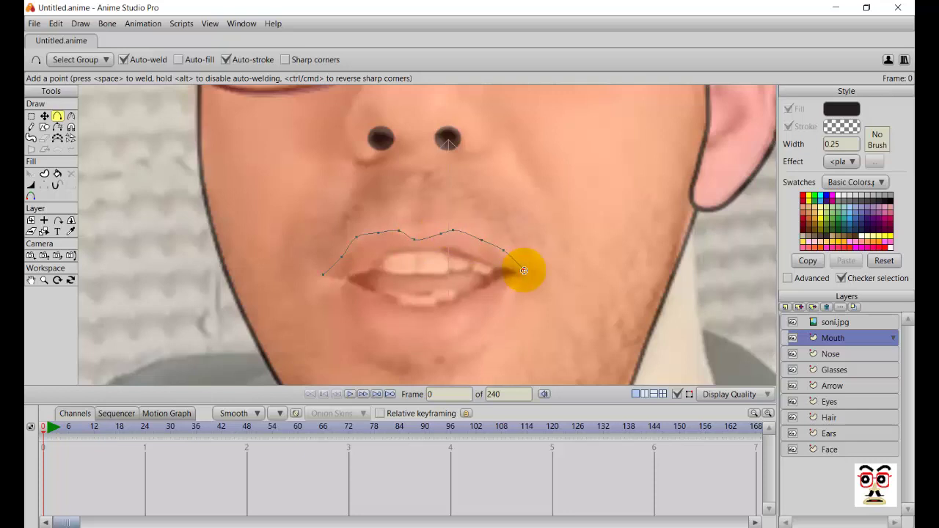
- Continue the curve along the upper lip's inner edge above the teeth and close it at its starting point
left_click(514, 283)
left_click(499, 270)
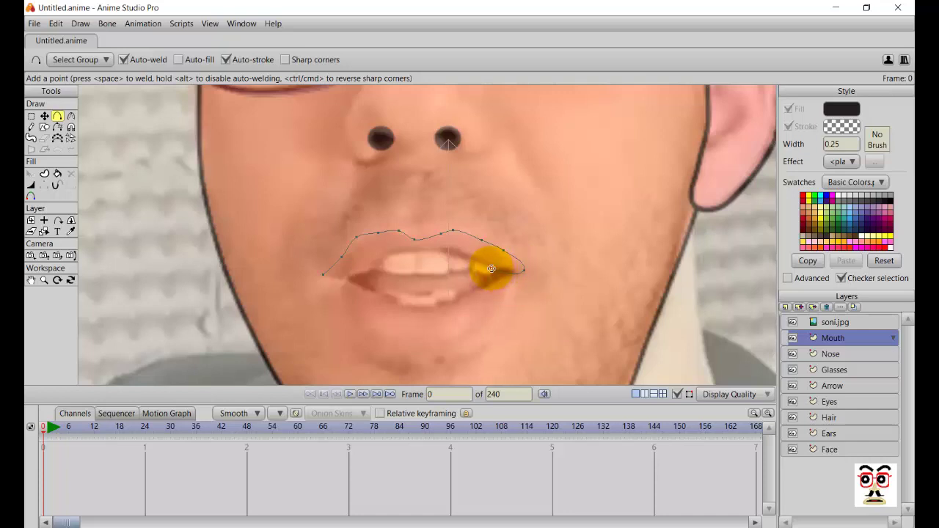
left_click(457, 252)
left_click(448, 250)
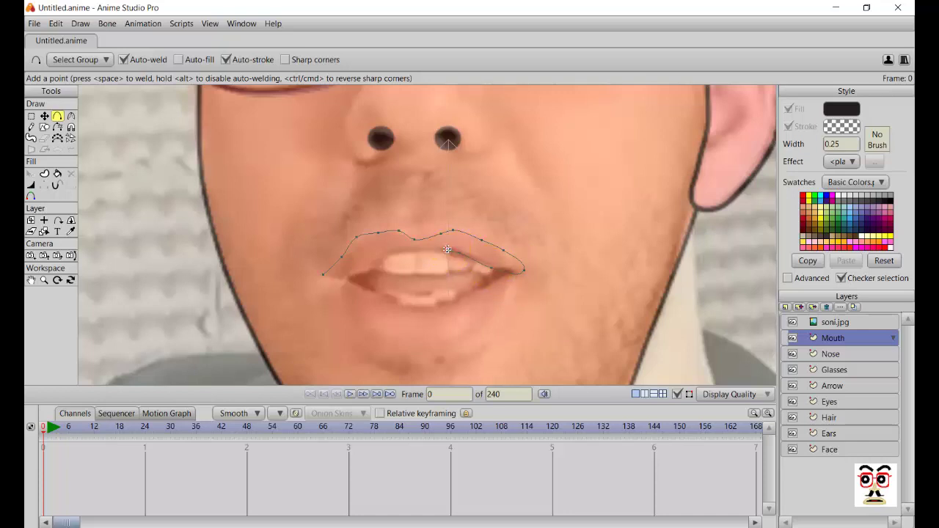
left_click(415, 251)
left_click(389, 253)
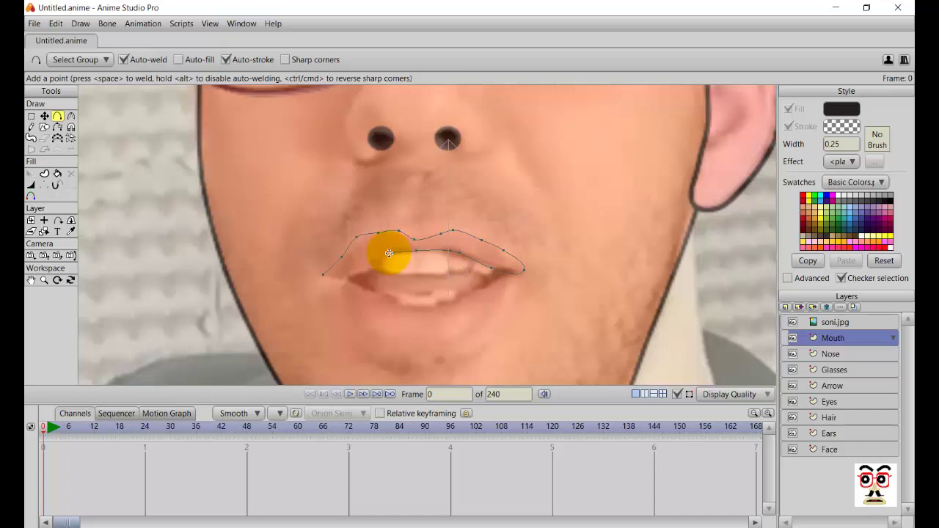
left_click(381, 260)
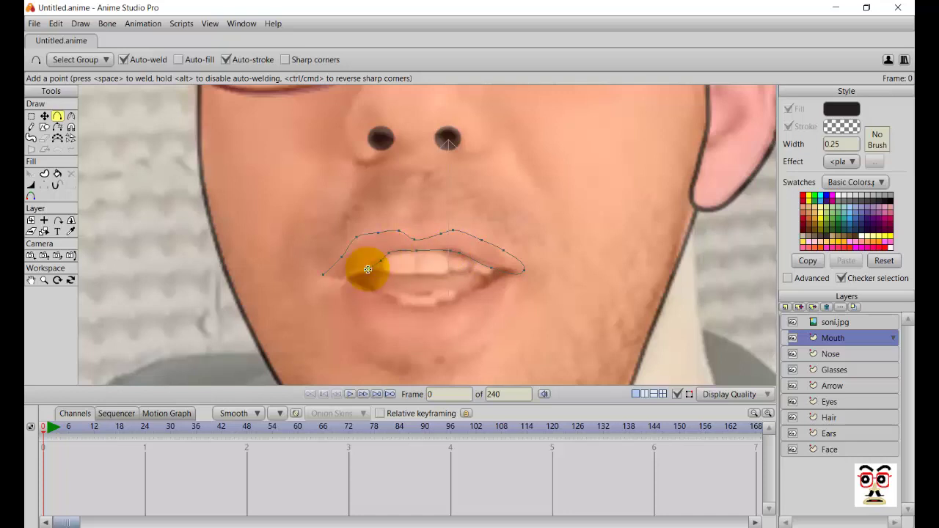
left_click(350, 276)
left_click(323, 275)
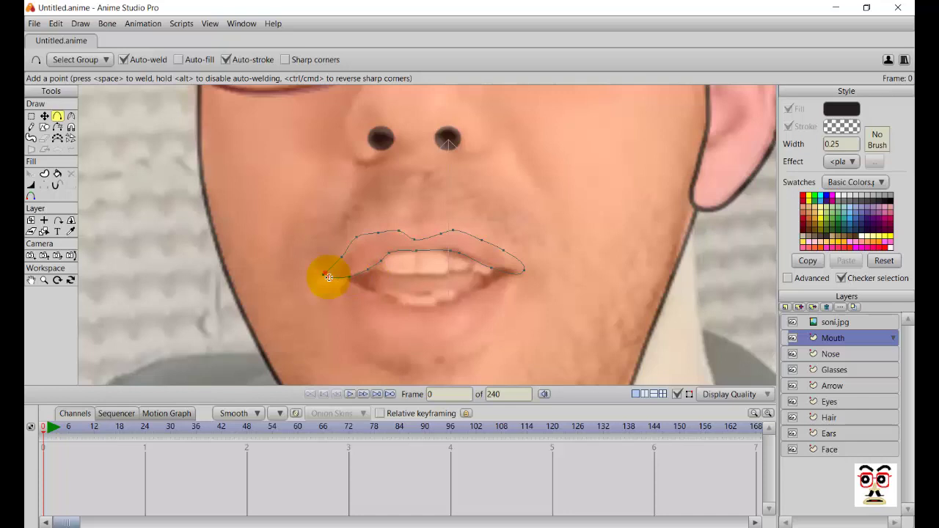
- Create a fill shape from the upper lip outline and colour it dusty pink
left_click(44, 173)
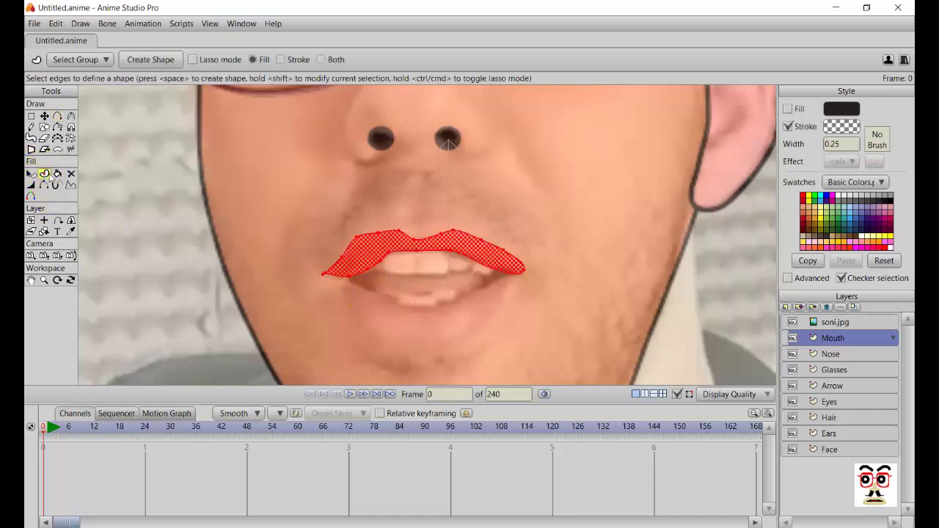
left_click(148, 60)
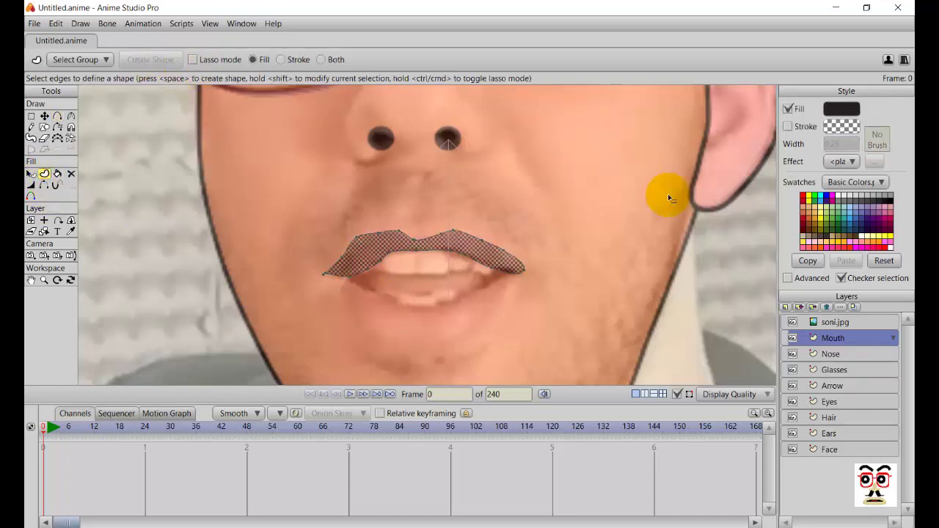
left_click(890, 214)
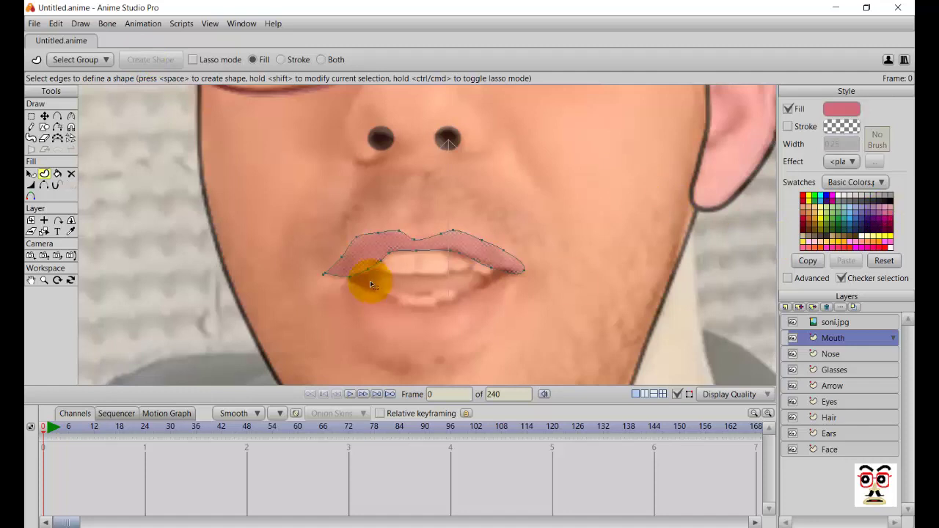
- Trace the lower lip's inner edge with points beneath the lower teeth, from one mouth corner to the other
key("a")
scroll(330, 329, "up", 5)
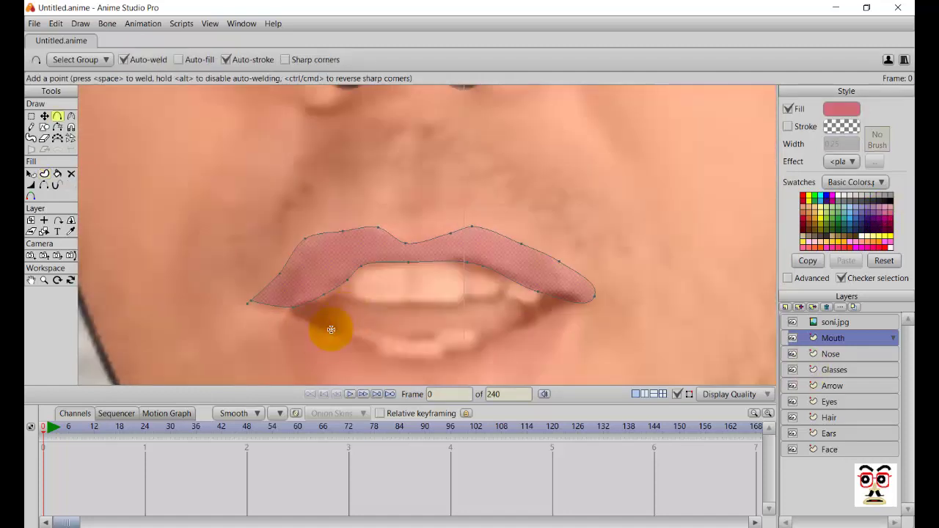
left_click_drag(289, 315, 515, 334)
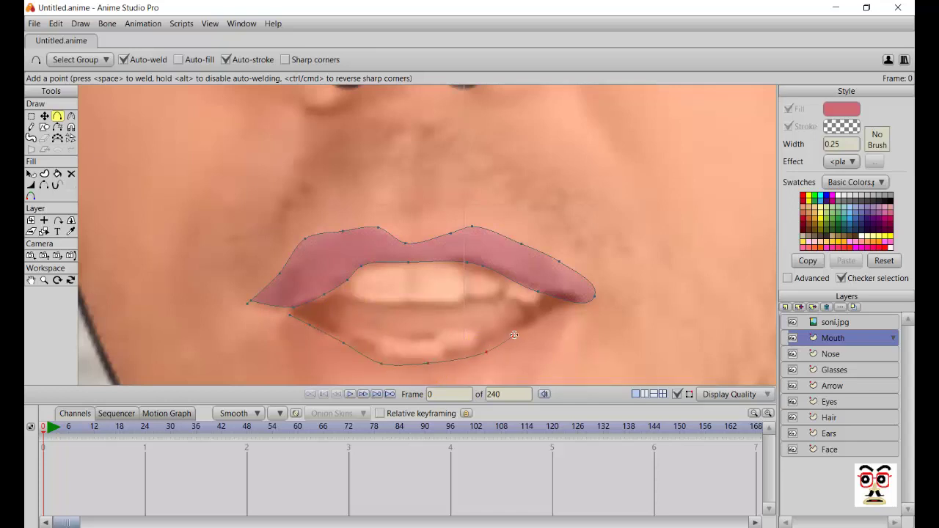
left_click(571, 314)
- Trace the lower lip's outer edge back to the starting point and fill the closed outline with the same pink
left_click_drag(562, 332, 411, 266)
left_click_drag(411, 266, 365, 267)
left_click_drag(365, 267, 329, 259)
left_click(298, 237)
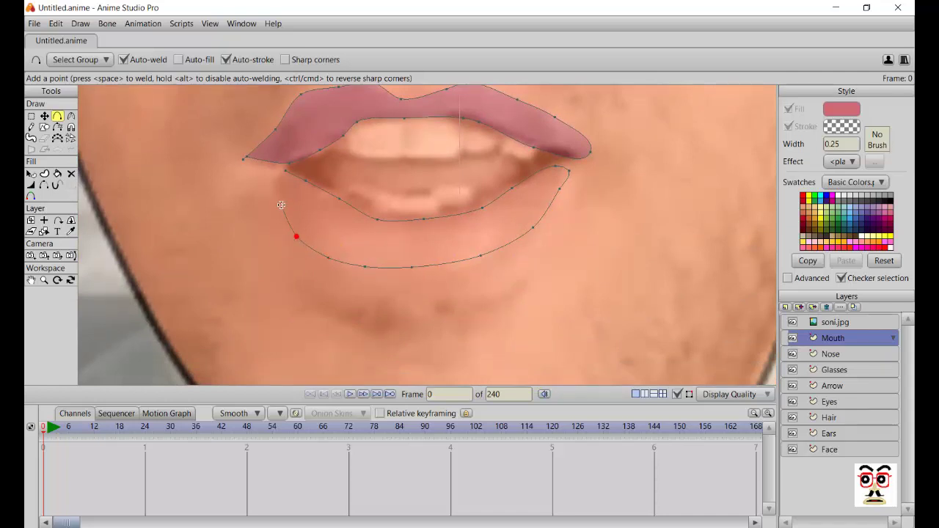
left_click(281, 207)
left_click(273, 182)
left_click(285, 170)
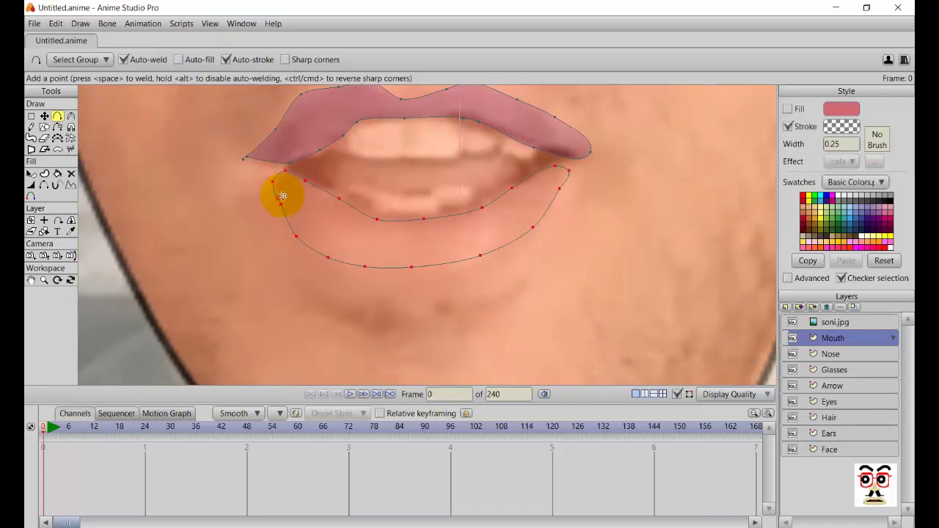
left_click(45, 173)
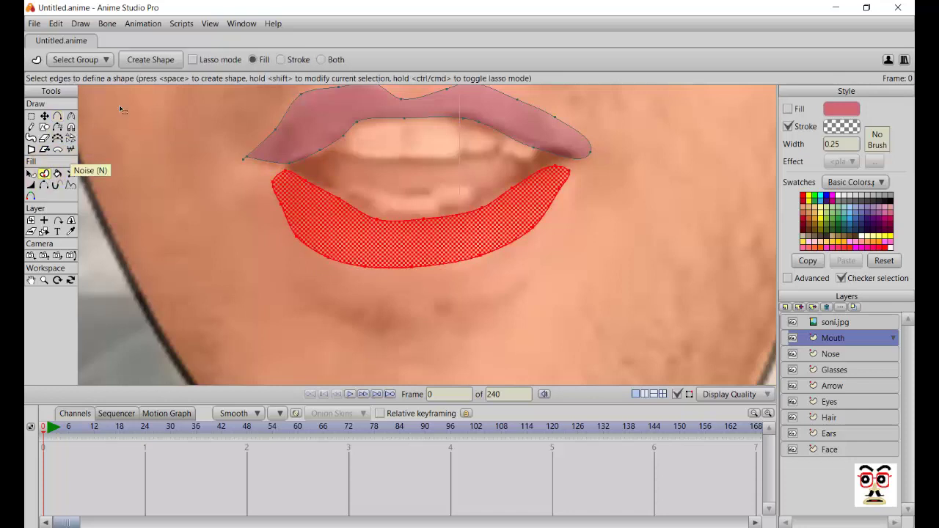
left_click(147, 61)
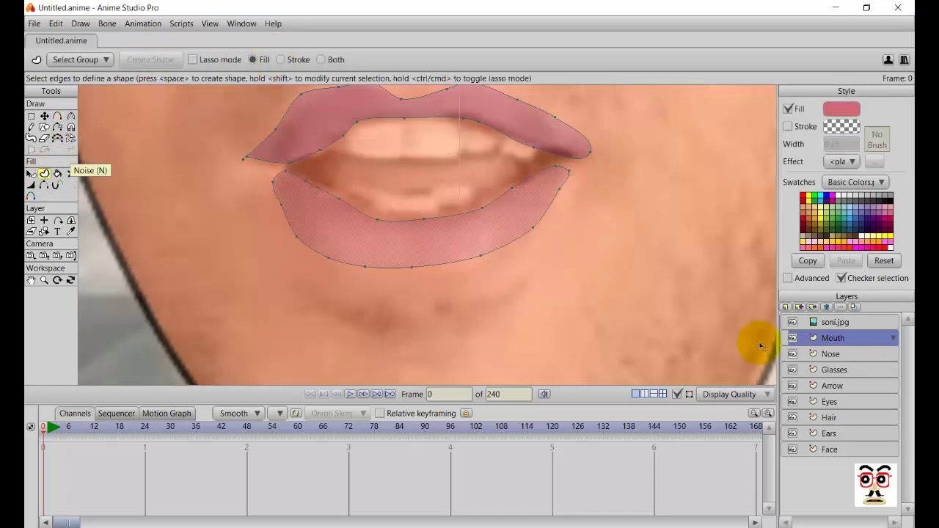
- Hide the soni.jpg photo and examine the whole drawn face with the finished lips
left_click(800, 323)
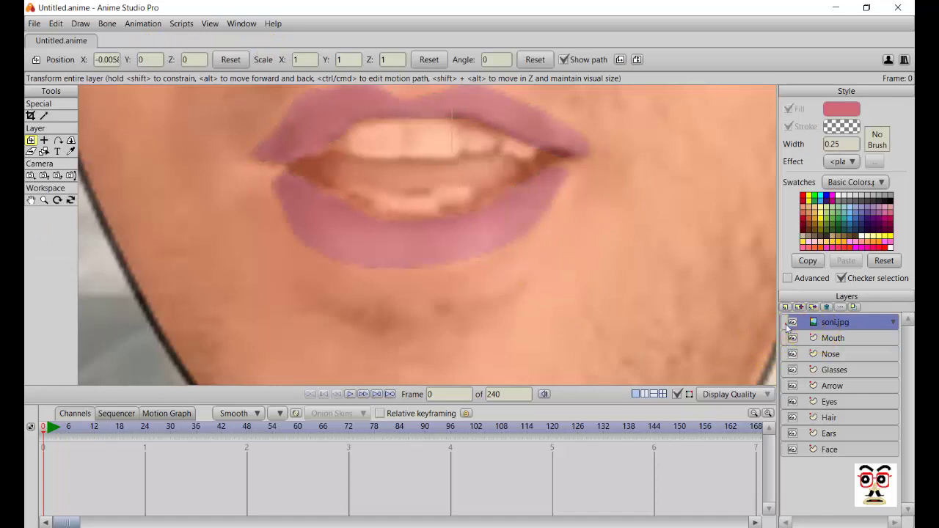
left_click(787, 325)
left_click(791, 322)
scroll(507, 296, "down", 8)
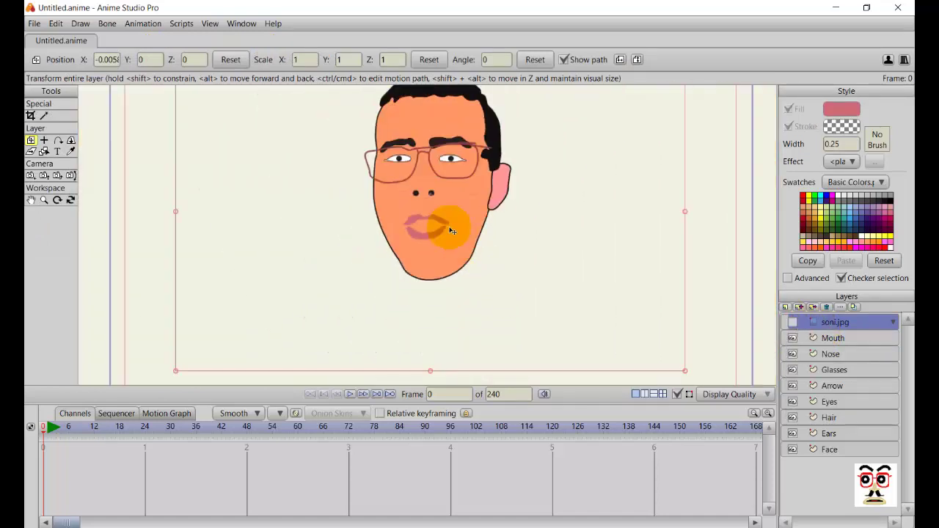
left_click_drag(437, 214, 446, 289)
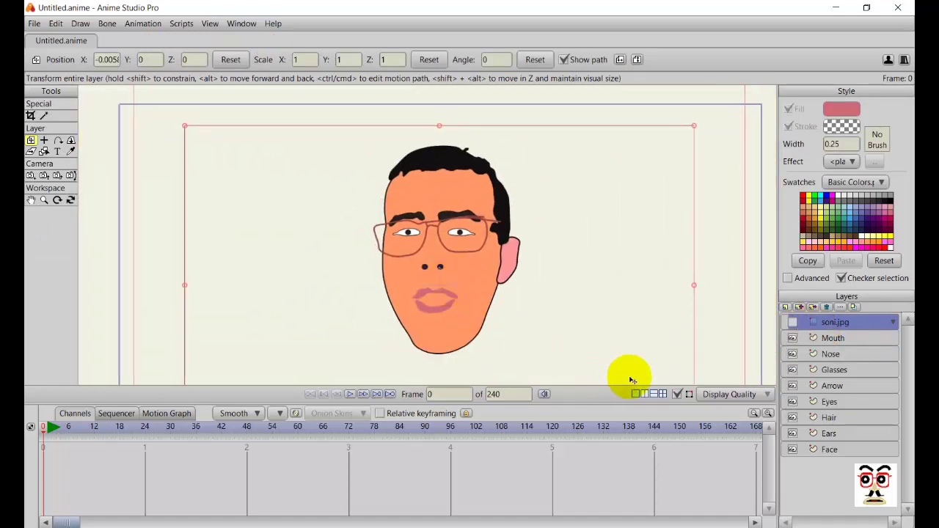
- Show the soni.jpg photo again and add a new vector layer directly beneath it, above the Mouth layer
left_click(792, 322)
scroll(453, 286, "up", 5)
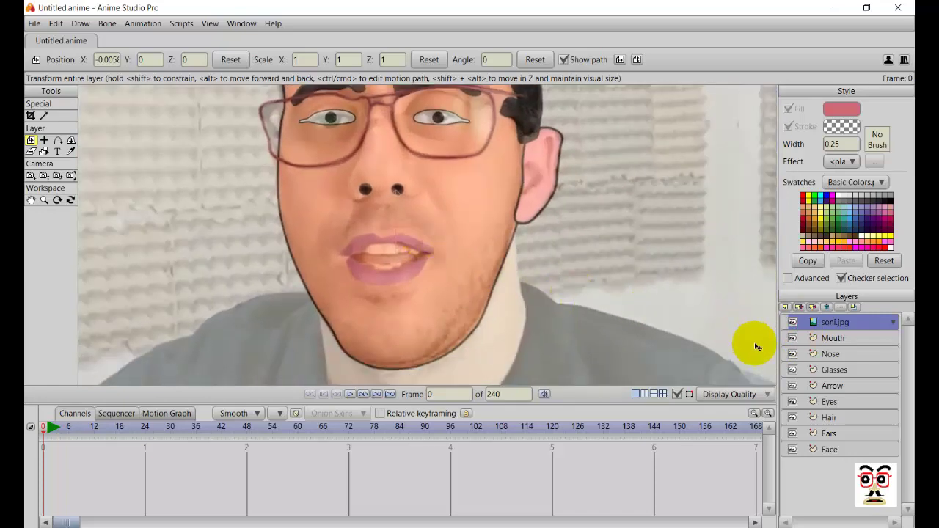
left_click(786, 307)
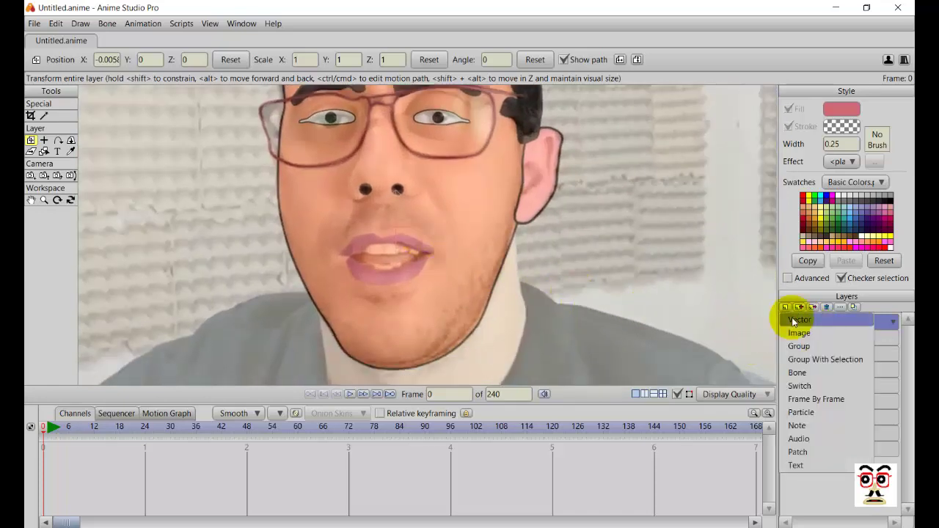
left_click(794, 320)
left_click(829, 340)
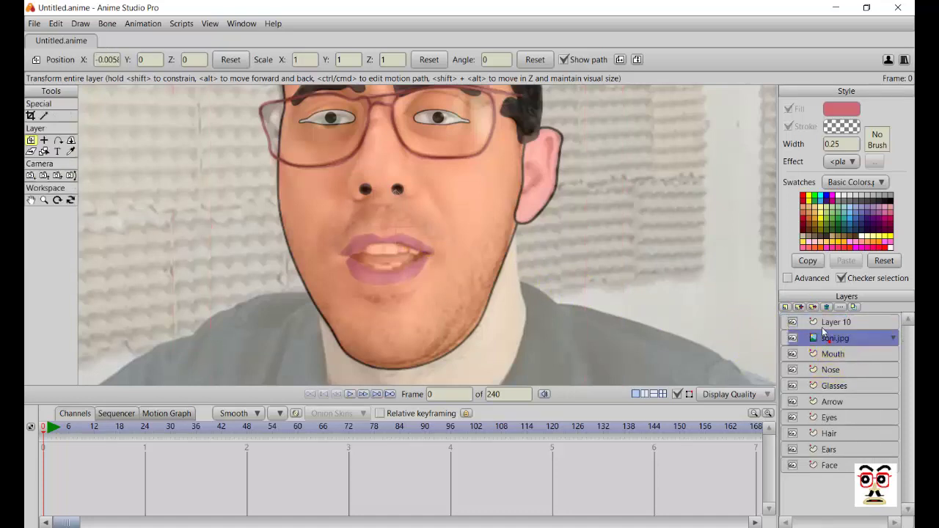
left_click(827, 323)
left_click_drag(833, 347, 834, 355)
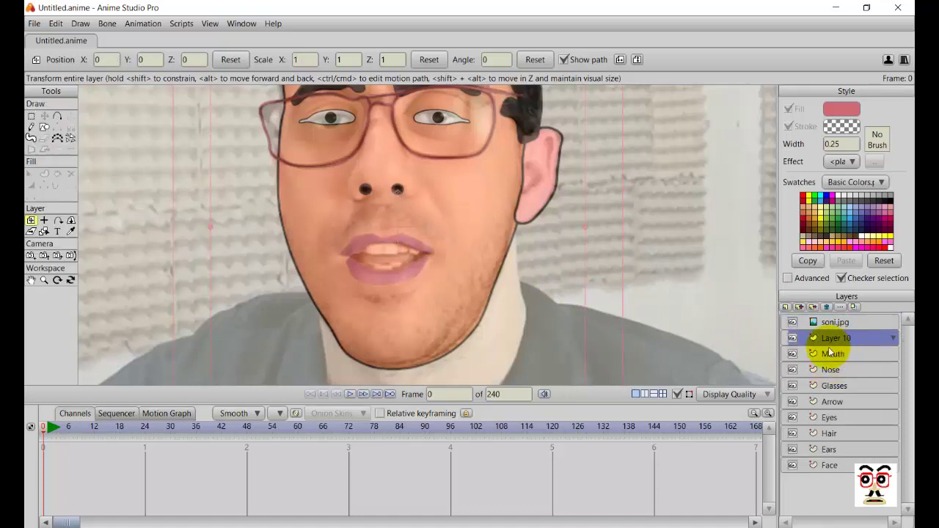
- Trace the beard's upper edge with points from beside the ear, down across the cheek and up to beneath the nose
left_click(32, 116)
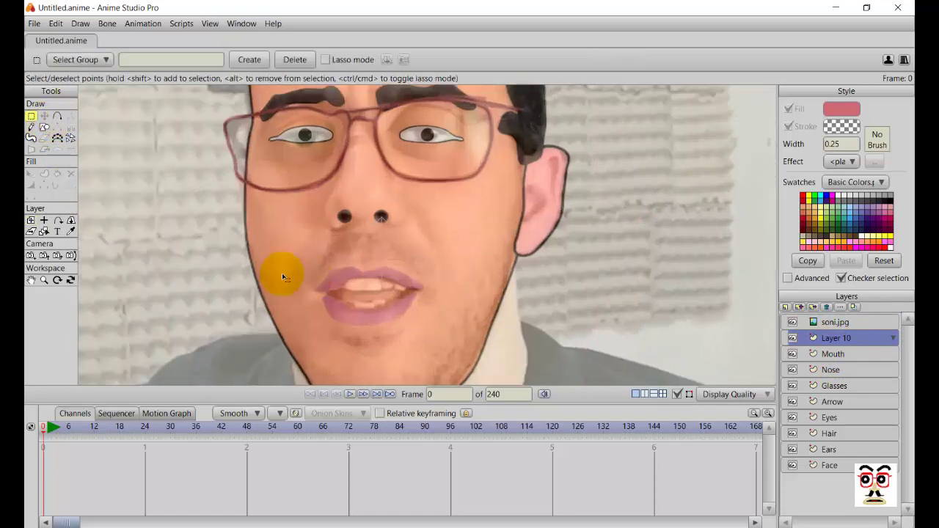
left_click(57, 116)
scroll(423, 286, "up", 3)
scroll(419, 228, "down", 2)
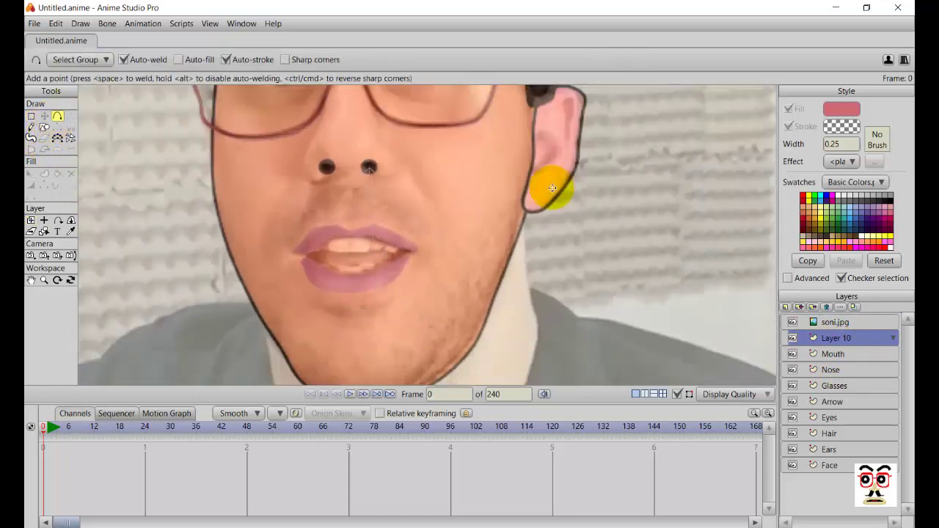
left_click_drag(523, 116, 470, 277)
scroll(470, 276, "up", 4)
left_click_drag(408, 305, 418, 252)
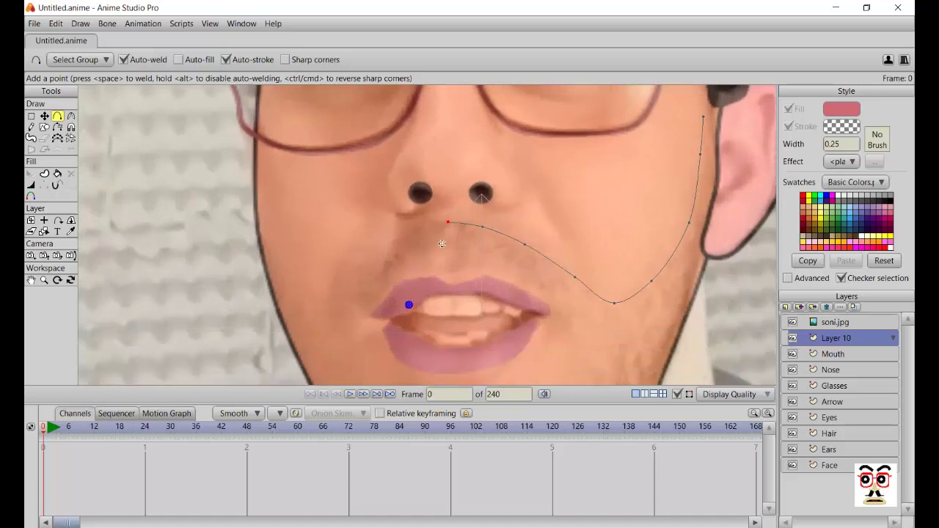
left_click_drag(446, 222, 424, 223)
- Continue the beard's upper edge from beneath the nose, down past the mouth corner and up to the face outline opposite the ear
left_click(393, 247)
left_click(376, 278)
left_click(360, 310)
key("ctrl+z")
left_click(336, 333)
left_click(311, 331)
key("ctrl+z")
left_click(365, 291)
left_click(345, 315)
left_click(317, 314)
left_click(290, 280)
left_click(277, 252)
left_click(258, 237)
left_click(271, 283)
scroll(264, 268, "up", 2)
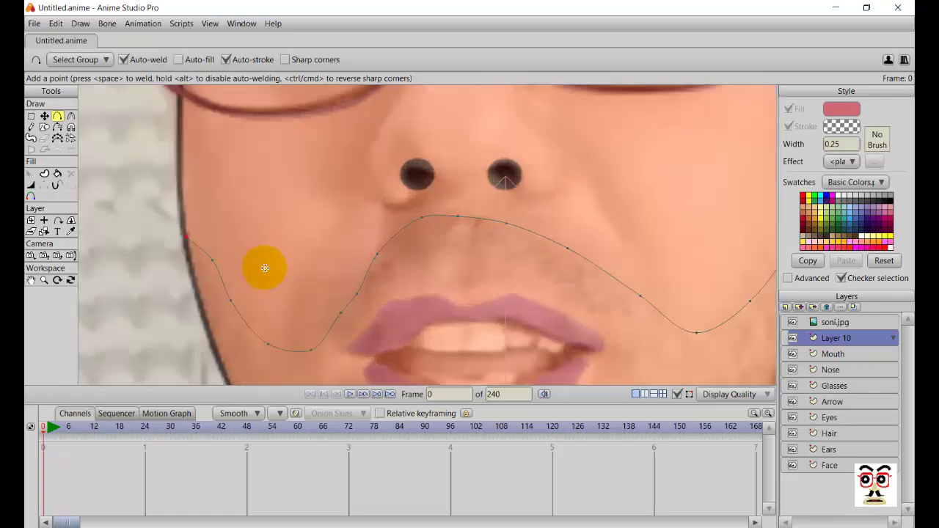
- Trace the beard's outer edge down the jawline on the side opposite the ear, toward the chin
left_click_drag(265, 268, 392, 171)
left_click(342, 138)
left_click_drag(354, 196, 346, 168)
left_click(368, 236)
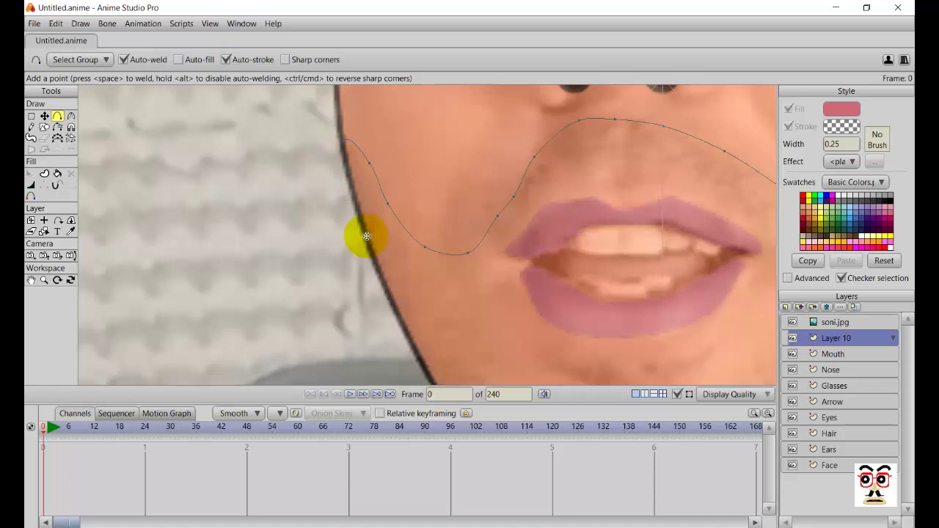
mouse_move(388, 304)
left_mouse_down()
mouse_move(323, 246)
mouse_move(281, 160)
left_mouse_up()
left_click(317, 238)
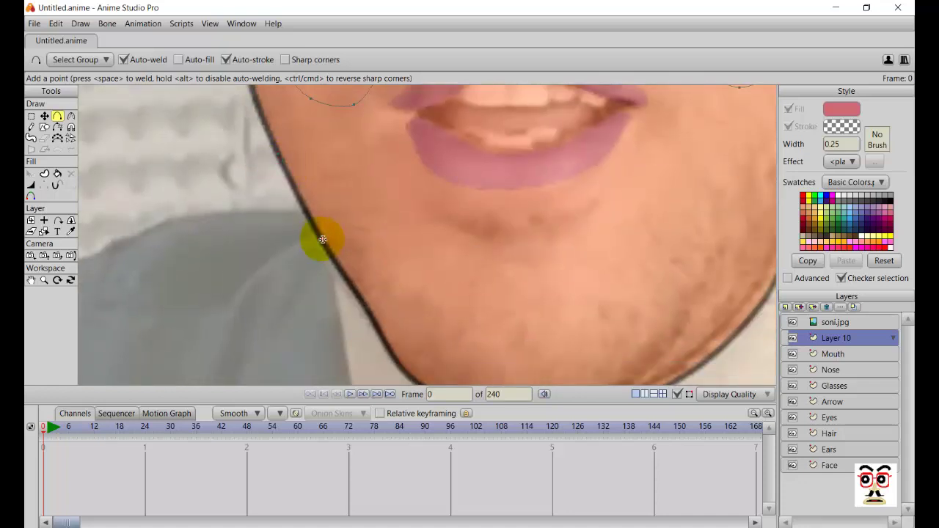
left_click(362, 303)
mouse_move(382, 336)
left_mouse_down()
mouse_move(314, 245)
mouse_move(327, 241)
left_mouse_up()
scroll(389, 333, "down", 3)
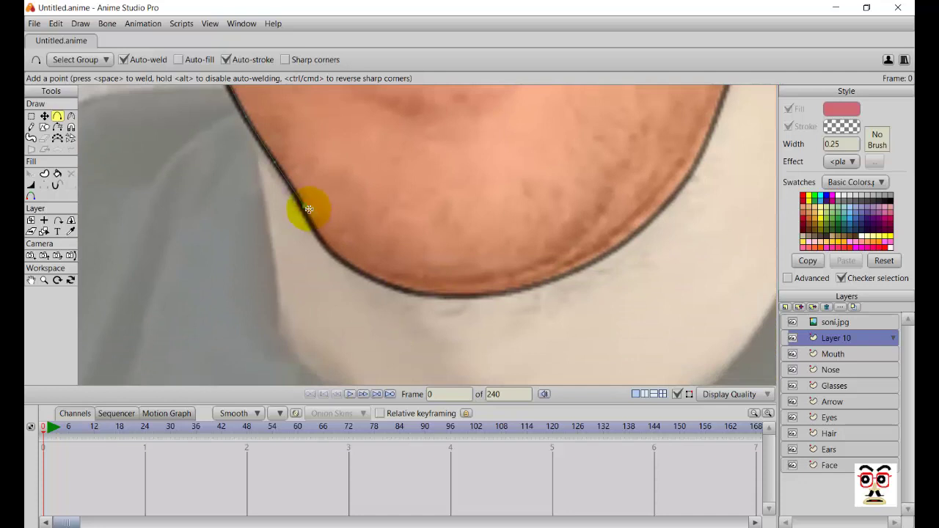
- Continue the beard outline around the underside of the chin to the start of the ear-side jaw
left_click(309, 210)
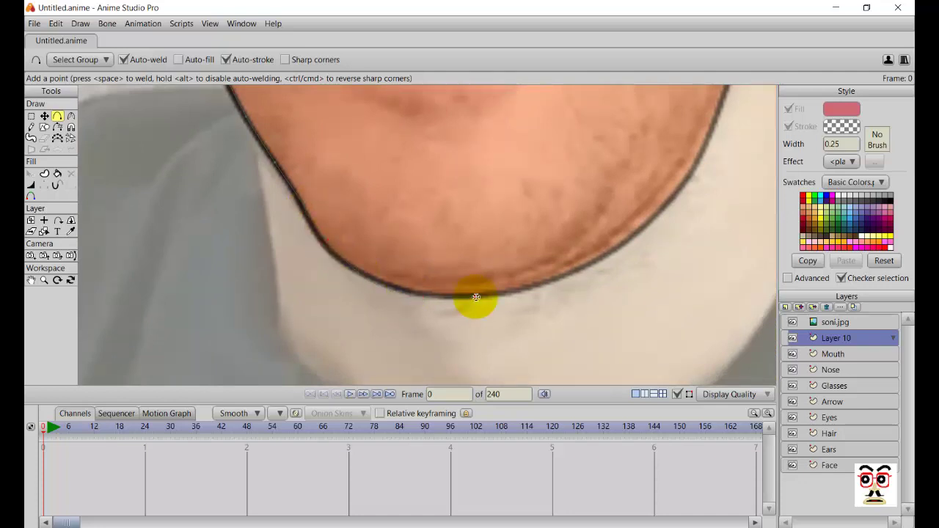
left_click(525, 289)
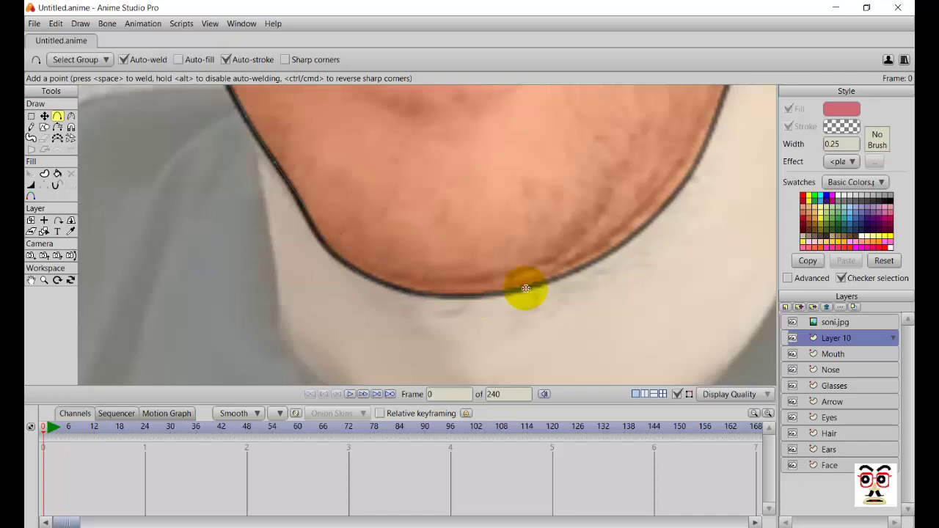
left_click(593, 261)
left_click(647, 221)
left_click_drag(694, 170, 531, 323)
left_click(531, 315)
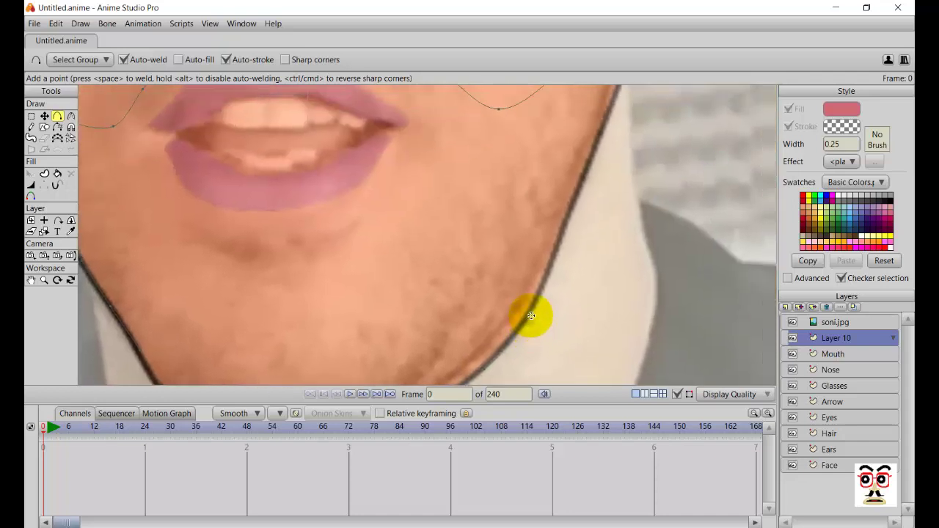
- Trace the beard outline up the ear-side jawline to the earlobe
left_click(561, 244)
left_click(584, 176)
left_click_drag(631, 160, 529, 315)
left_click(482, 329)
left_click(503, 278)
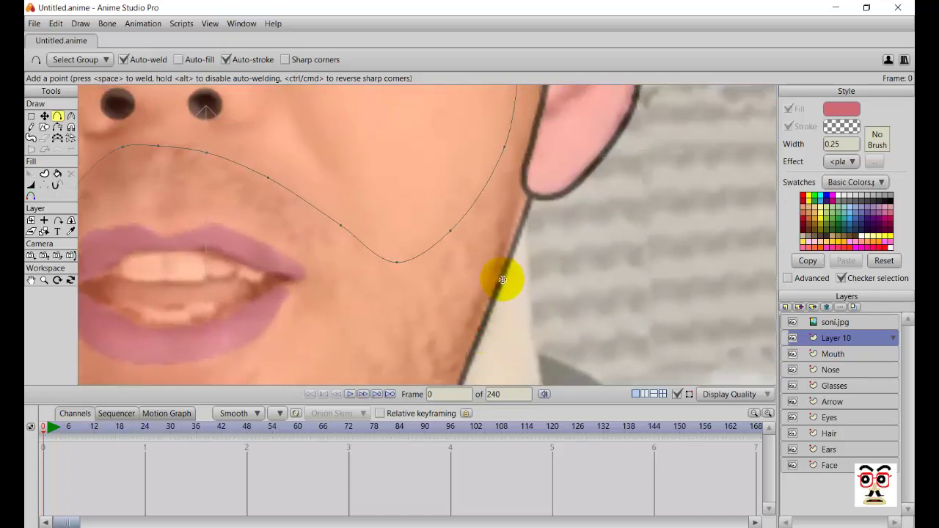
left_click(520, 236)
left_click(531, 199)
- Continue the beard outline up the ear's front edge and close it at the starting point
left_click_drag(547, 198, 528, 299)
left_click(516, 304)
left_click(505, 289)
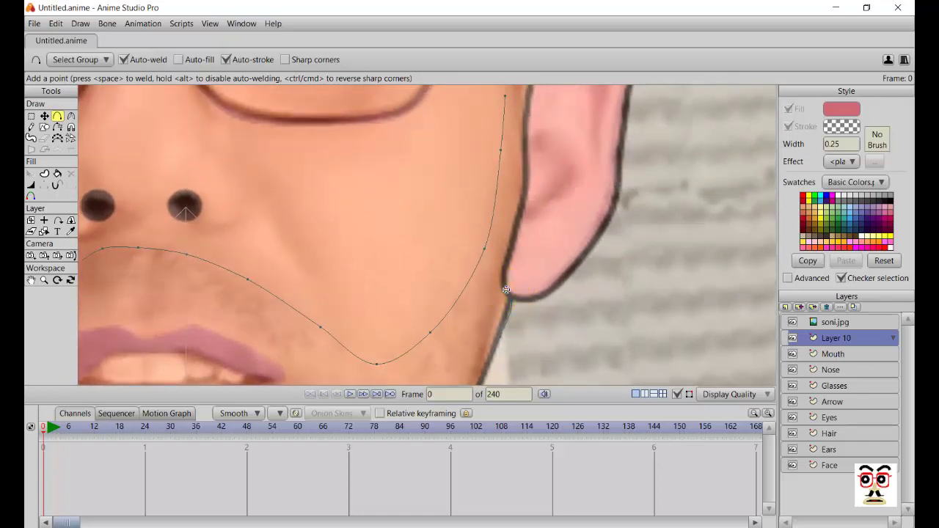
left_click(503, 276)
left_click(517, 199)
left_click(526, 191)
left_click(526, 150)
left_click_drag(538, 152, 527, 311)
left_click(517, 299)
left_click(517, 266)
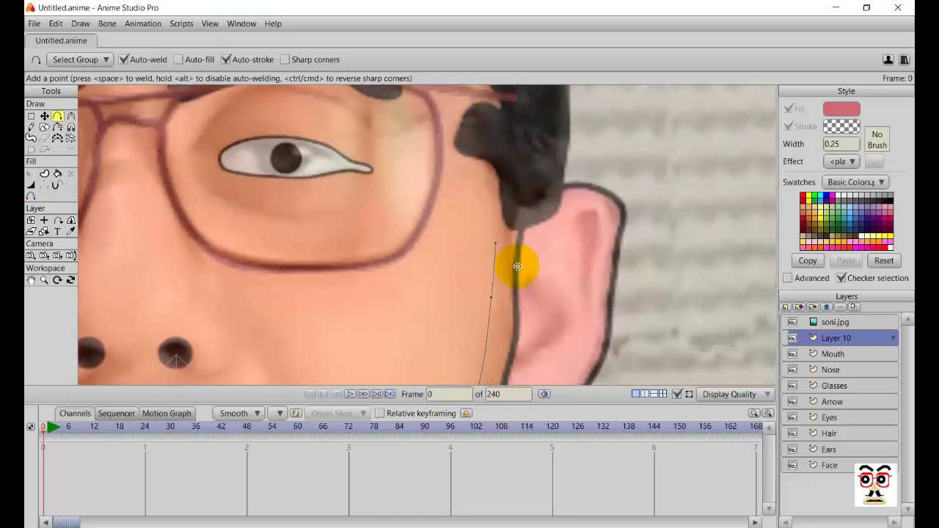
left_click(492, 283)
- Trace the upper lip's outer edge inside the beard outline with points from one mouth corner toward the other
scroll(503, 286, "down", 3)
scroll(413, 314, "up", 2)
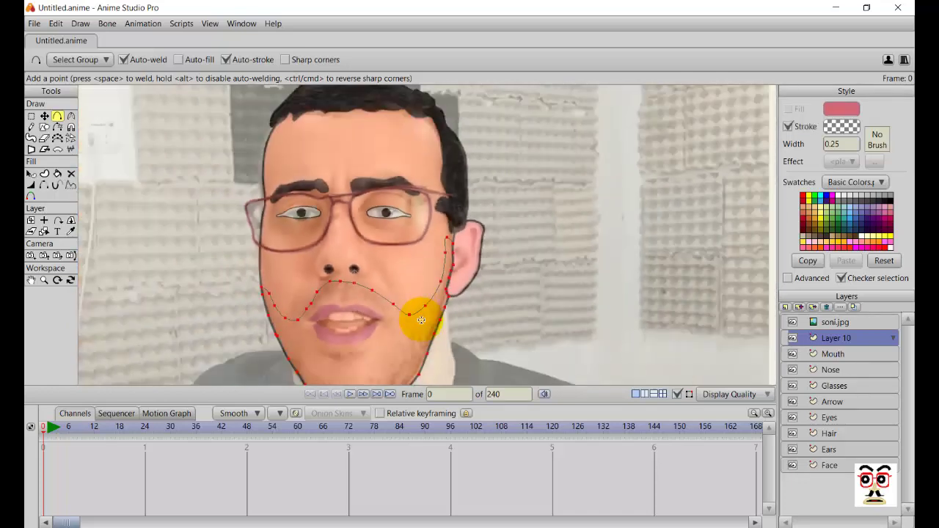
mouse_move(390, 325)
left_mouse_down()
mouse_move(476, 280)
mouse_move(484, 292)
left_mouse_up()
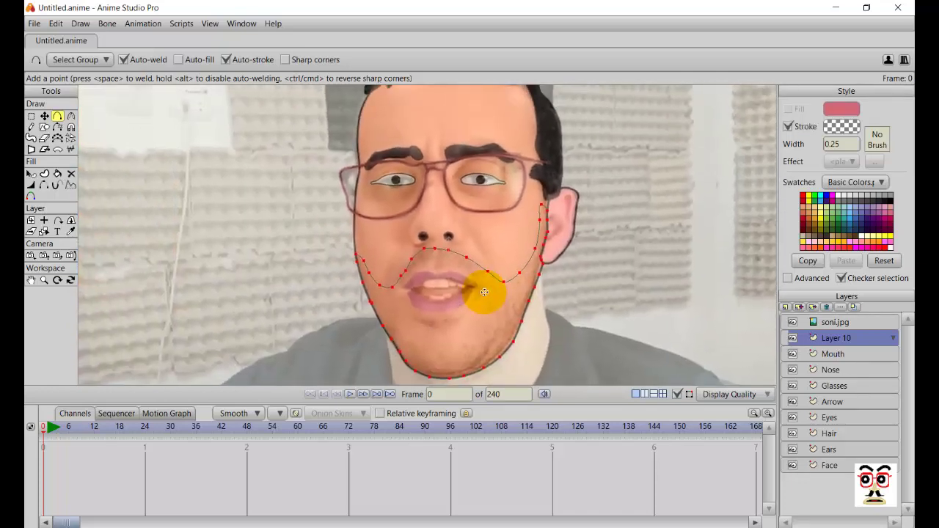
scroll(455, 296, "up", 2)
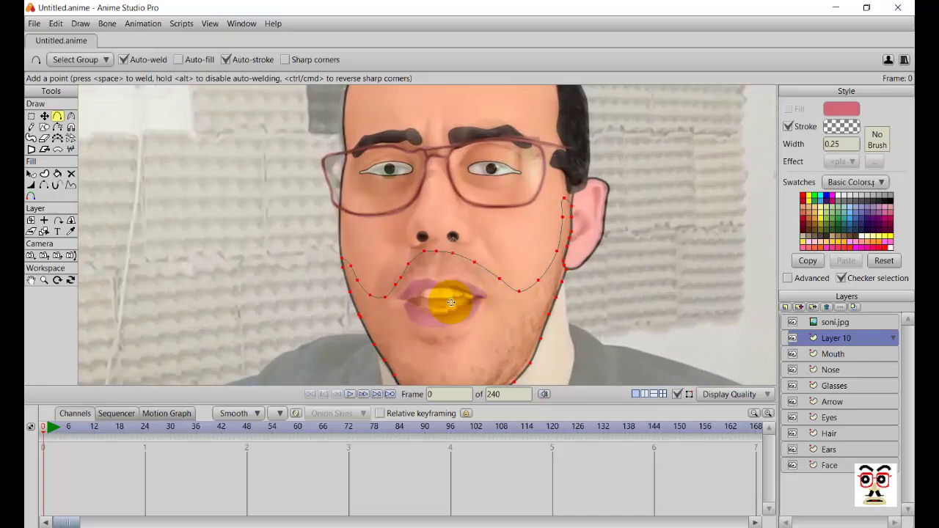
left_click_drag(397, 300, 405, 285)
left_click(413, 283)
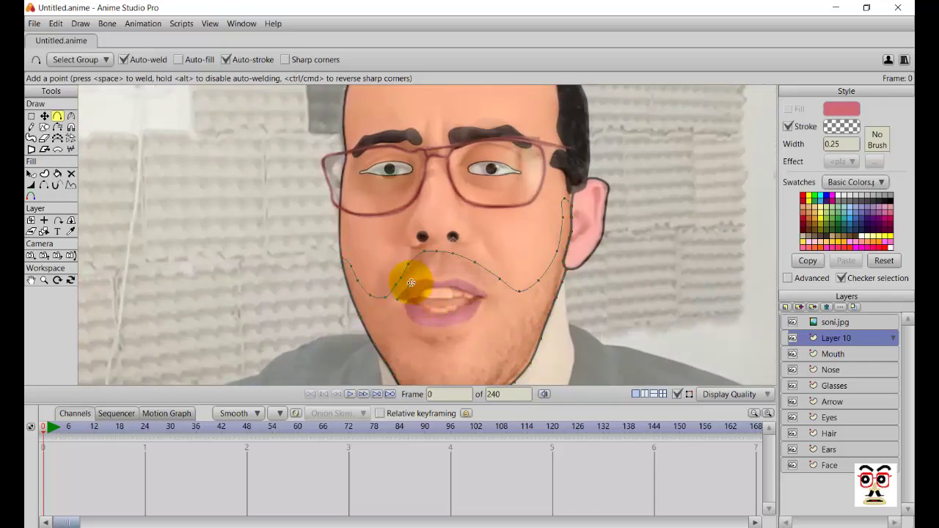
scroll(412, 283, "up", 5)
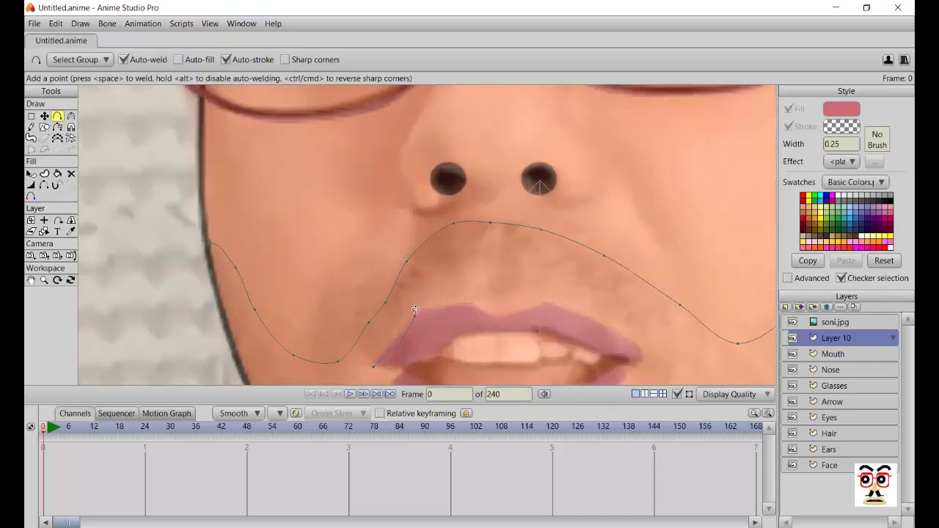
left_click(426, 306)
left_click(452, 306)
left_click(464, 300)
left_click(486, 312)
left_click(499, 319)
left_click(529, 305)
left_click(547, 302)
left_click(570, 311)
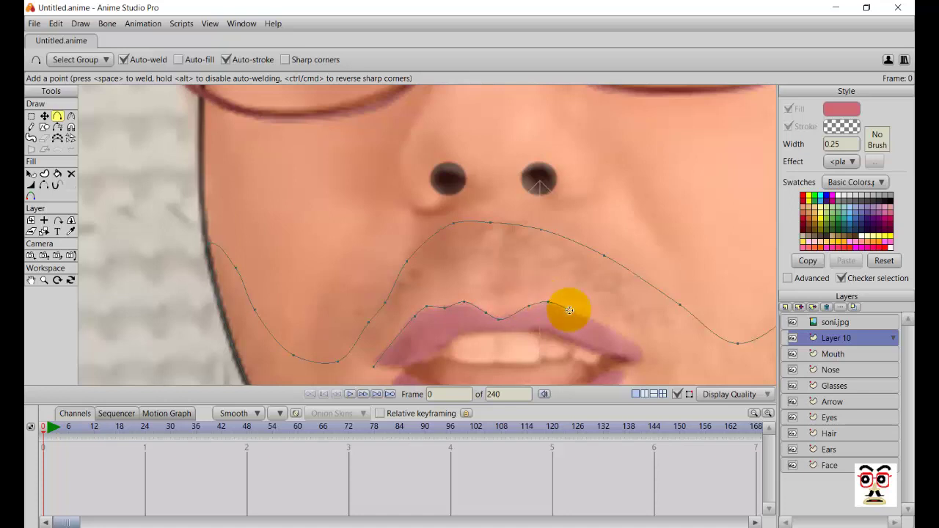
left_click(621, 334)
left_click(652, 352)
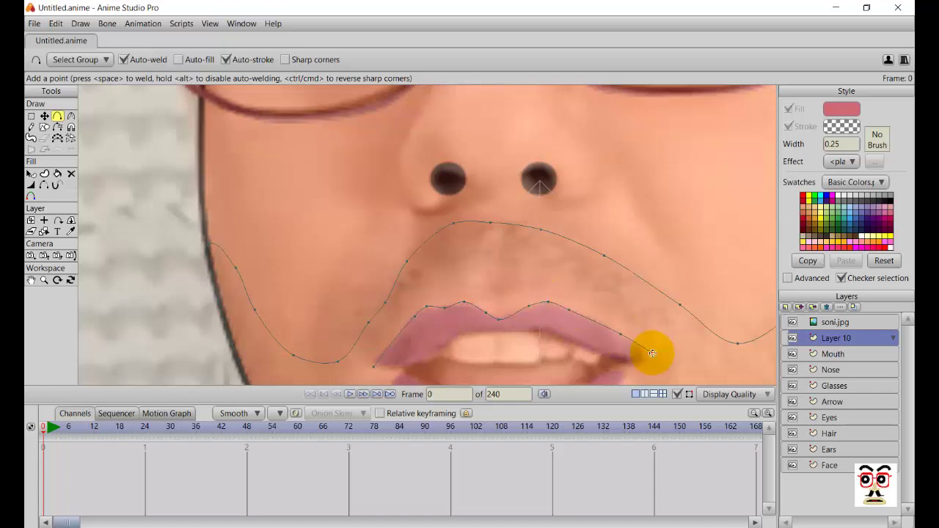
- Undo the misplaced last point and trace the upper lip's edge closely around the ear-side mouth corner
left_click(648, 363)
scroll(650, 368, "up", 2)
left_click_drag(638, 349, 467, 239)
key("ctrl+z")
scroll(468, 237, "up", 2)
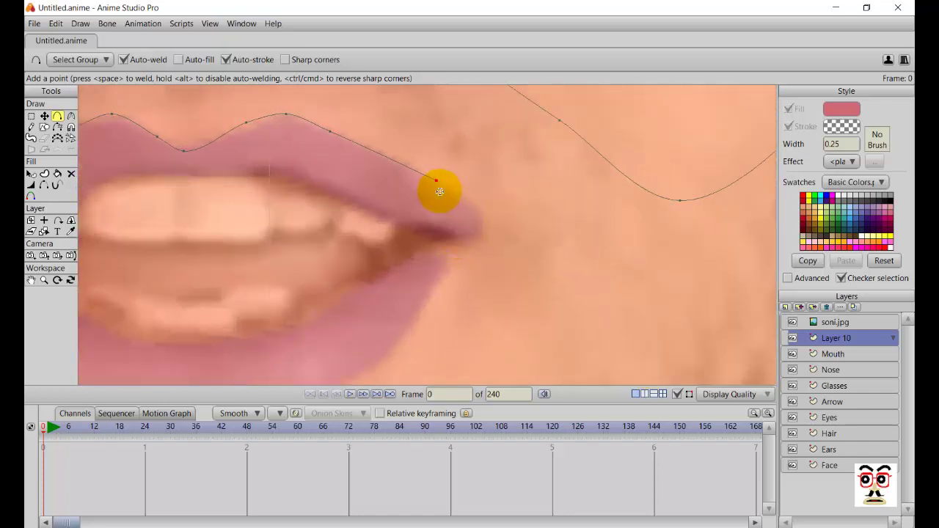
left_click_drag(437, 180, 484, 224)
left_click(484, 223)
left_click(473, 240)
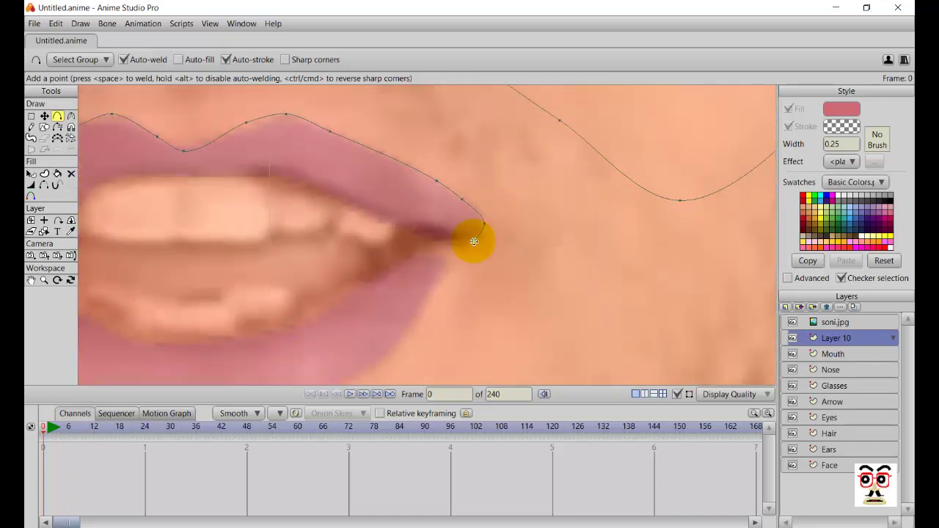
- Trace around the ear-side notch between the lips and along the lower lip's outer edge
left_click(415, 253)
left_click(429, 260)
left_click(451, 272)
left_click_drag(433, 293, 504, 229)
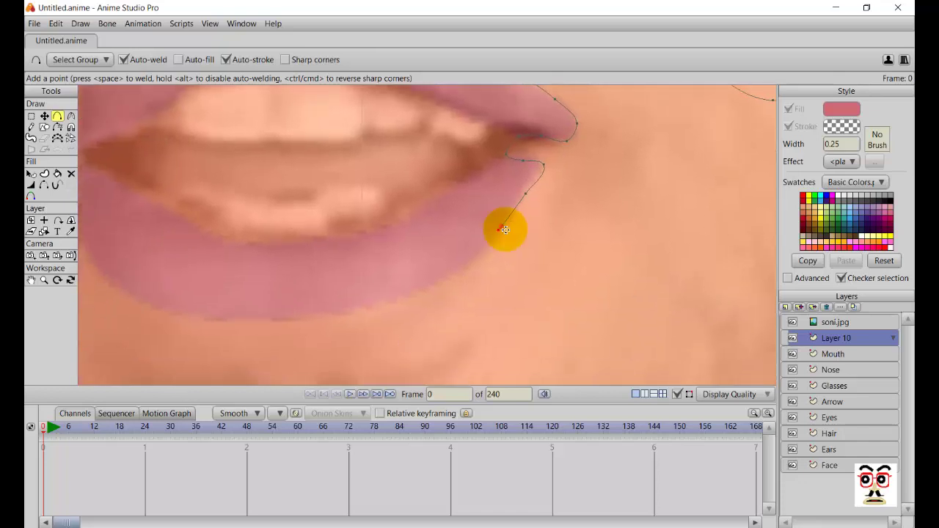
left_click(464, 273)
left_click(407, 299)
left_click(356, 310)
left_click(313, 318)
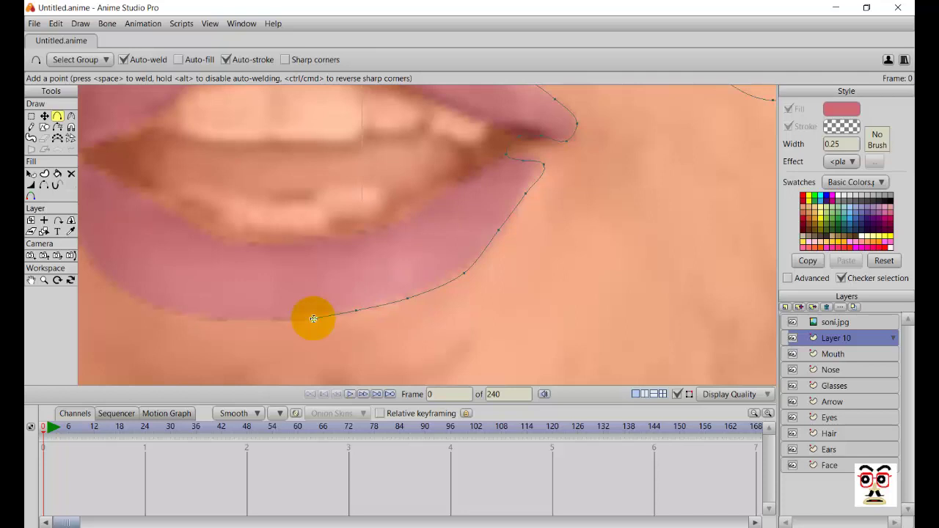
left_click_drag(313, 319, 278, 167)
- Create a shape from the closed outline around both lips
scroll(300, 216, "down", 6)
left_click_drag(557, 254, 517, 256)
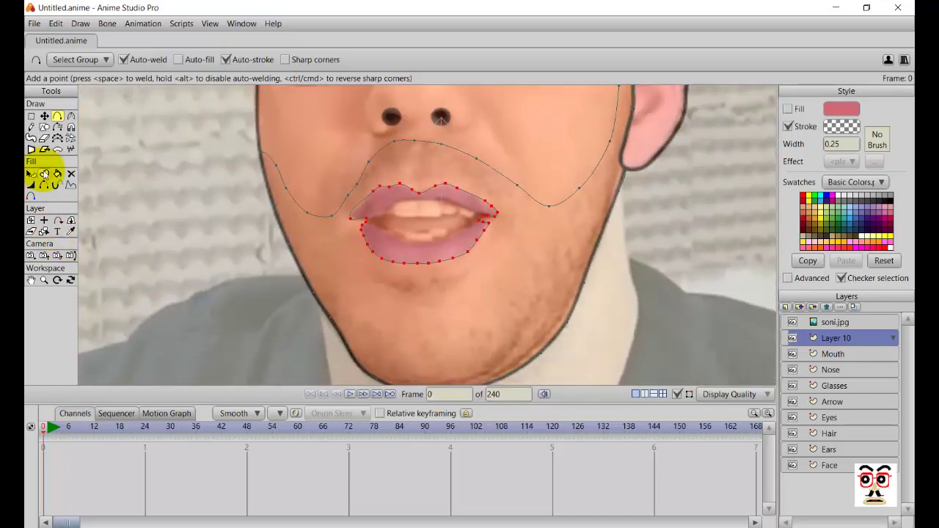
left_click(44, 173)
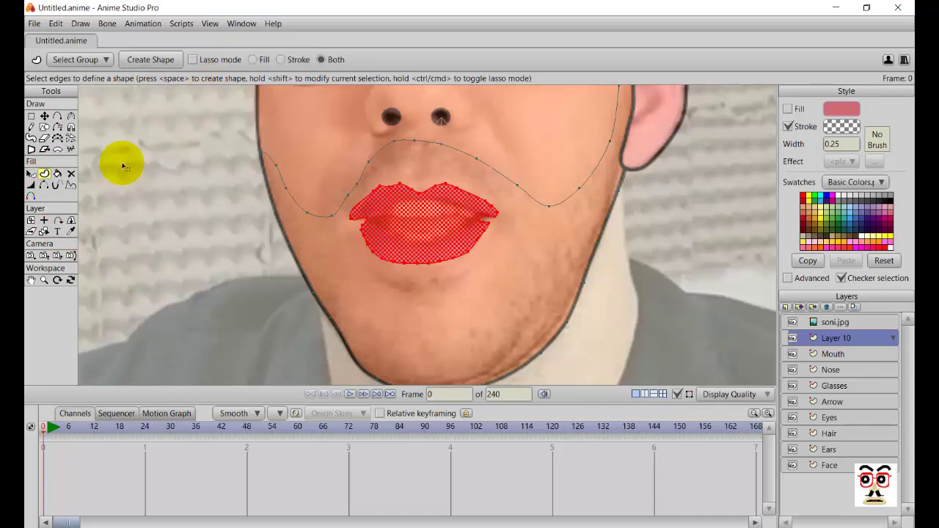
key("space")
- Toggle the visibility of the soni.jpg photo and Layer 10 to compare the new mouth shape with the lips underneath
left_click(790, 322)
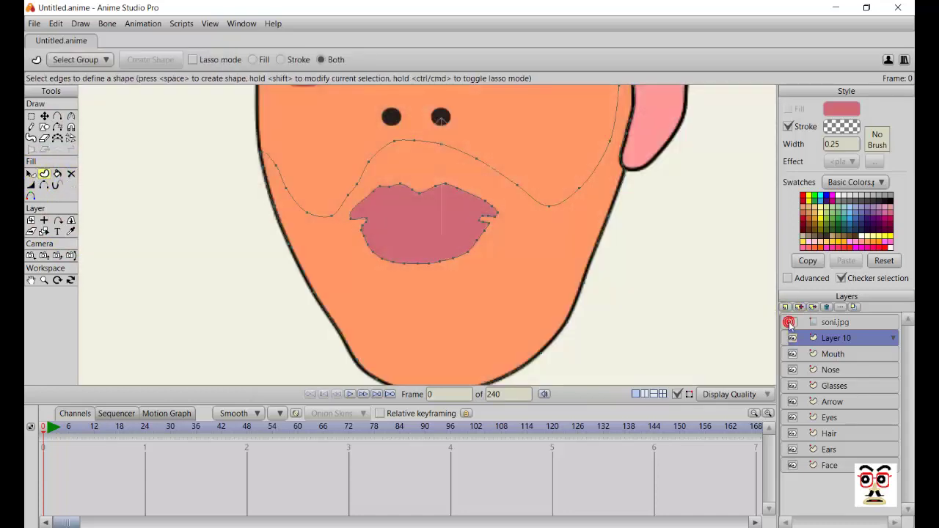
left_click(790, 323)
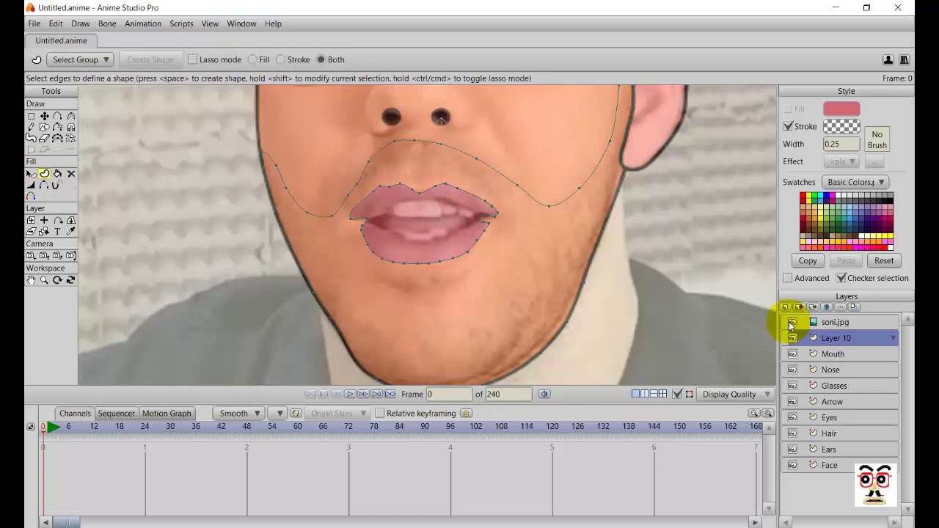
left_click(790, 322)
left_click(808, 337)
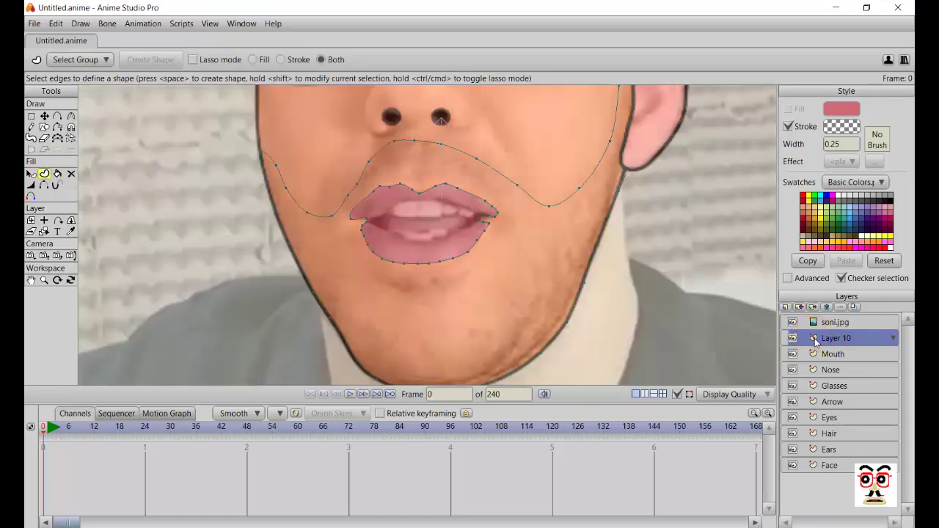
left_click(820, 341)
left_click(794, 325)
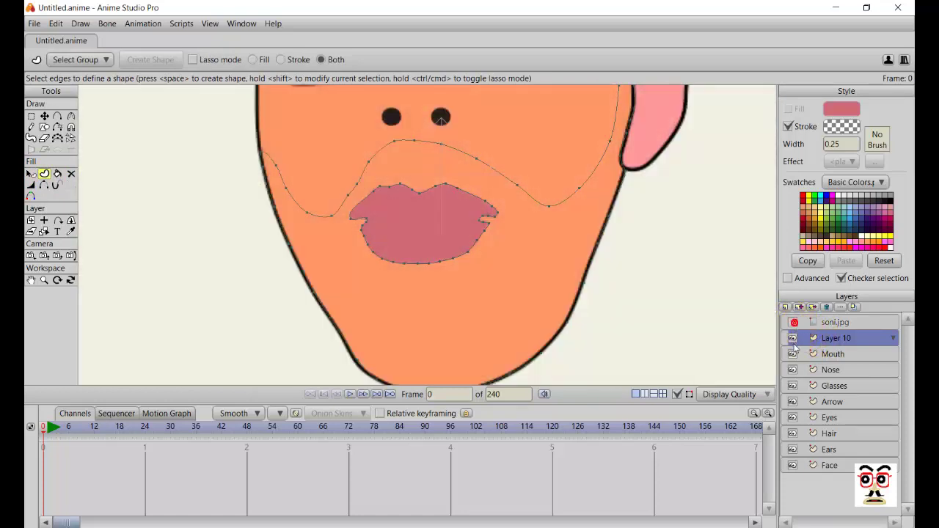
left_click(793, 338)
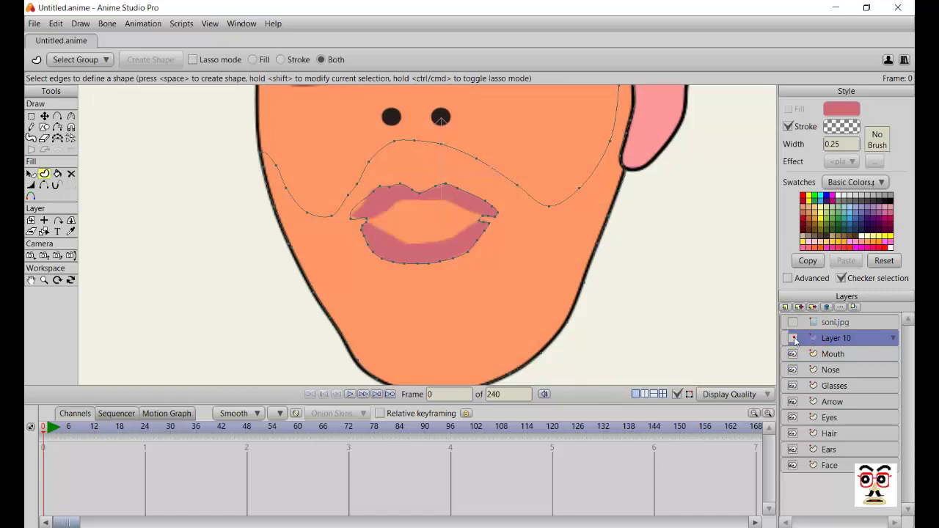
- Toggle Layer 10's visibility and fill the closed beard outline with the lips' rose color using the Paint Bucket
left_click(794, 338)
left_click(794, 338)
left_click(793, 338)
left_click(487, 273)
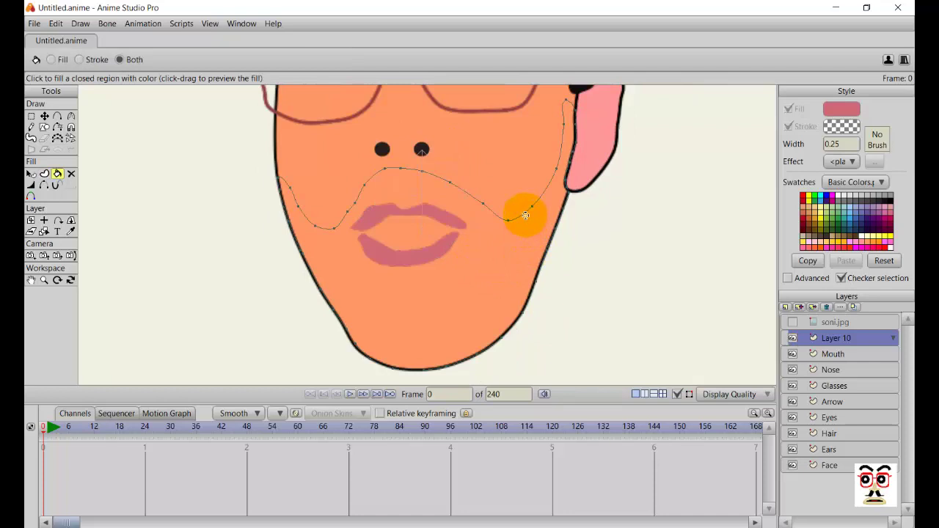
left_click(525, 215)
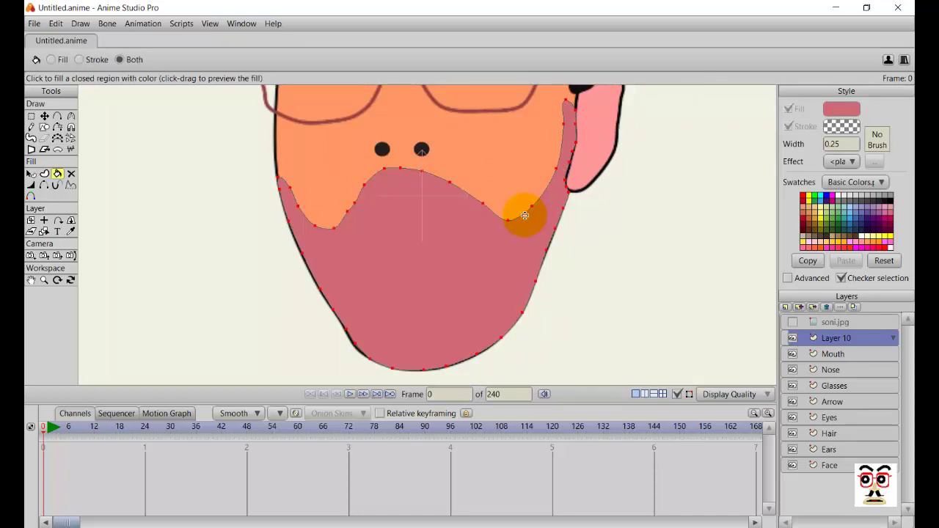
- Move the Mouth layer above Layer 10 in the layer stack
left_click(831, 355)
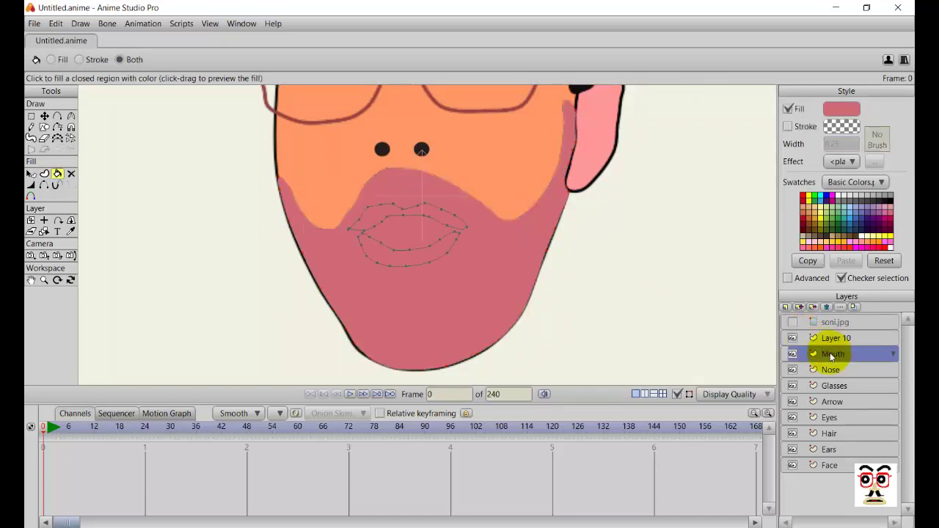
left_click_drag(831, 336, 817, 337)
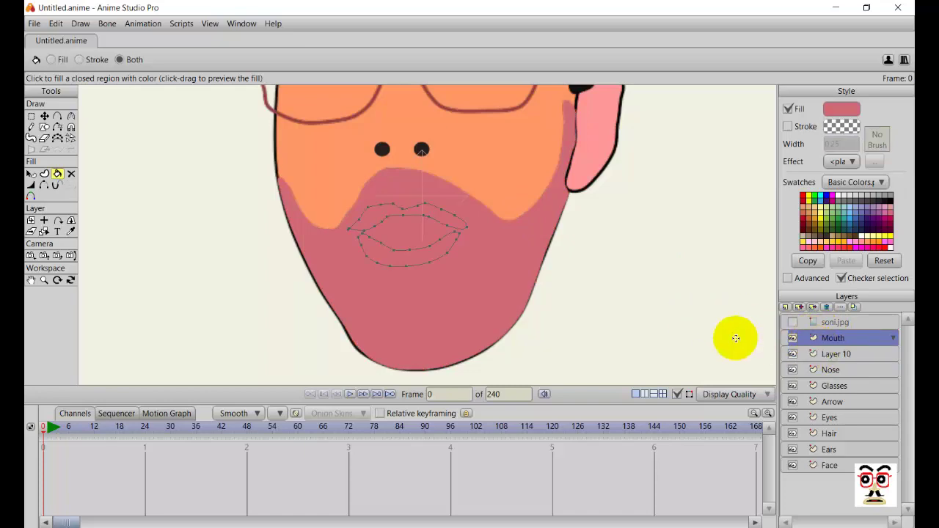
scroll(735, 338, "up", 5)
scroll(735, 338, "down", 5)
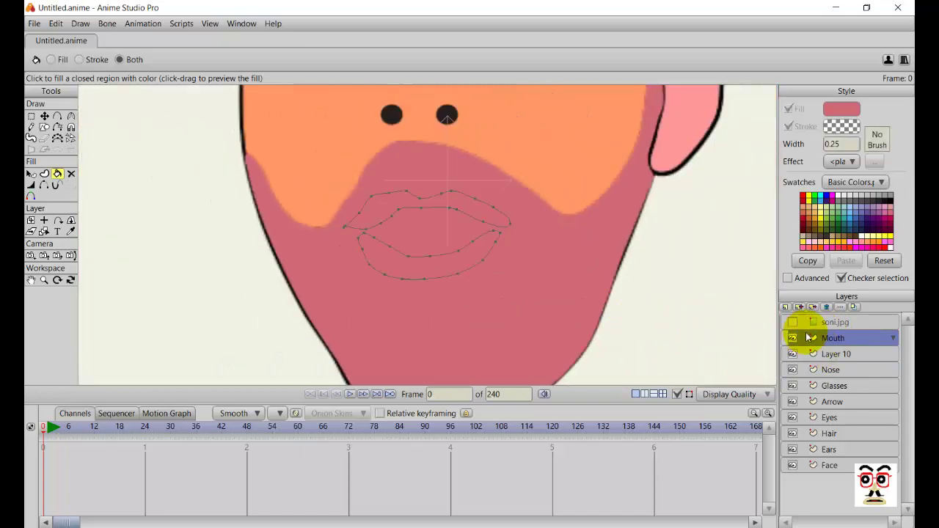
scroll(654, 307, "down", 3)
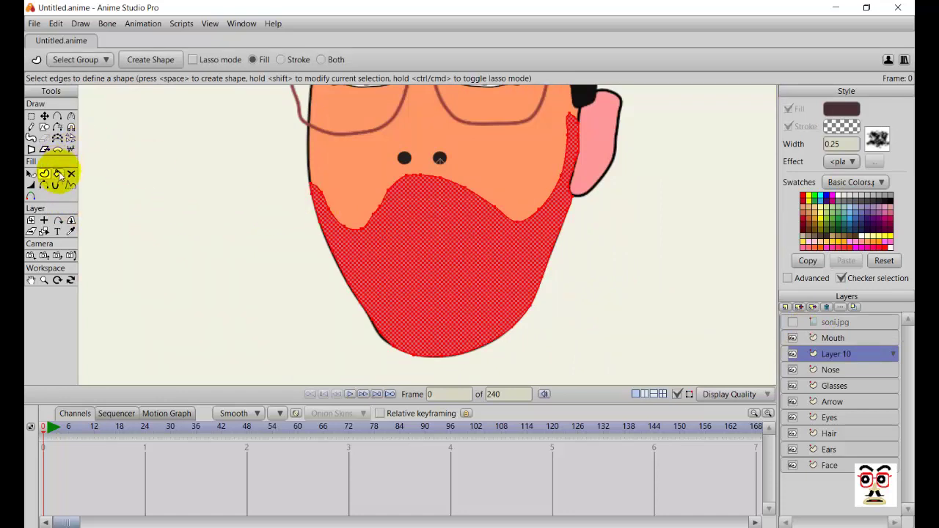
- Fill the beard shape on Layer 10 with dark brown using the Paint Bucket and check it on the whole head
left_click(58, 174)
left_click(366, 276)
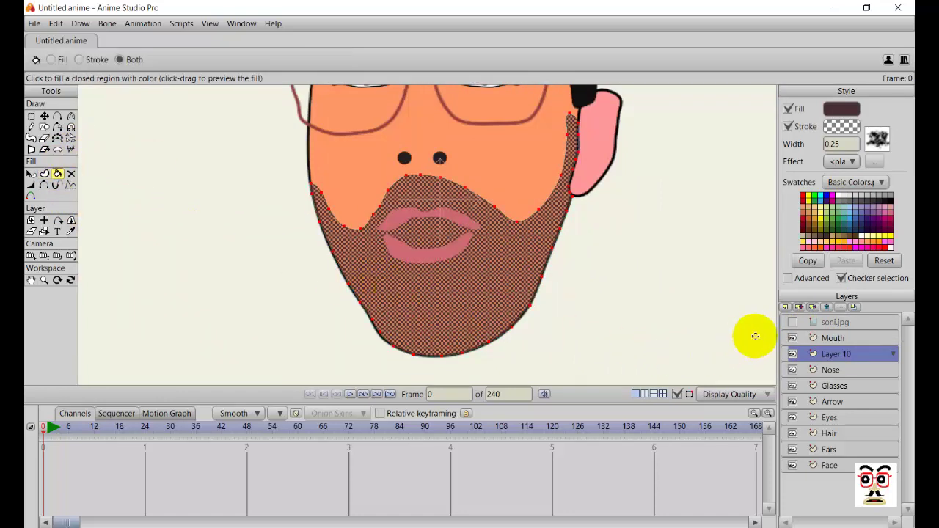
left_click(813, 337)
scroll(616, 323, "down", 3)
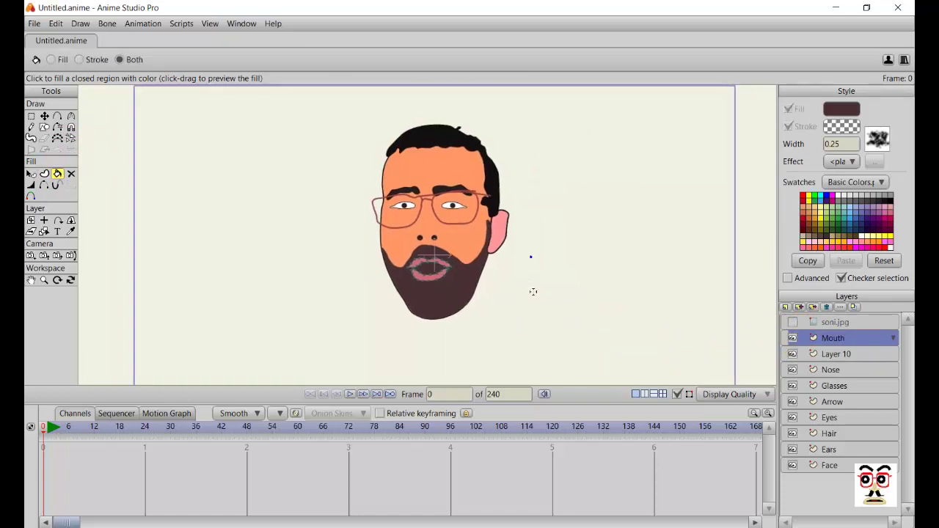
scroll(488, 303, "down", 1)
scroll(489, 303, "up", 2)
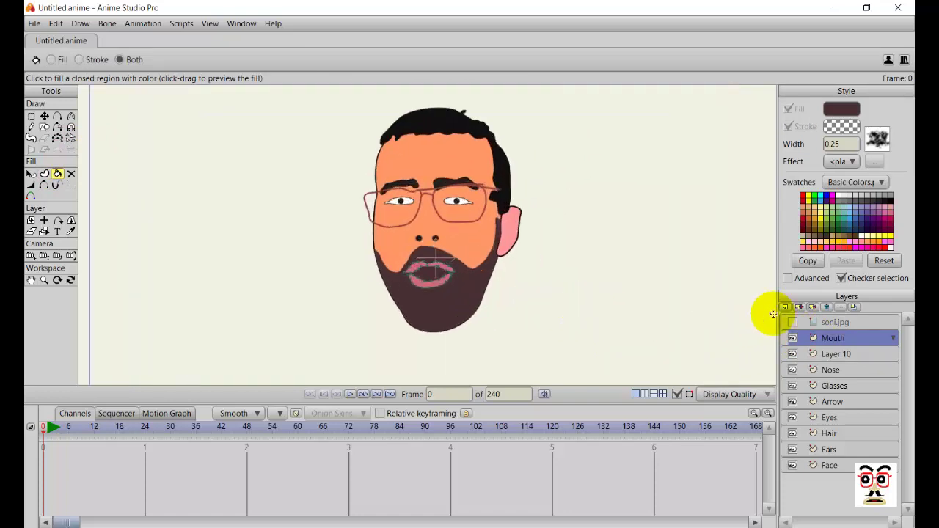
- Try to make the beard semi-transparent by lowering the alpha of the dark brown fill with the Mouth layer selected
left_click(842, 110)
left_click_drag(673, 215, 676, 332)
left_click(677, 365)
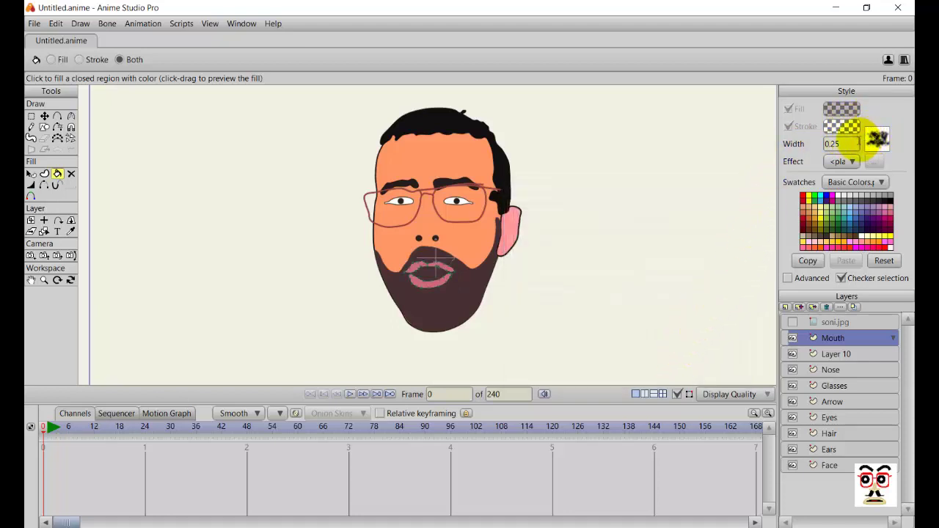
left_click(31, 174)
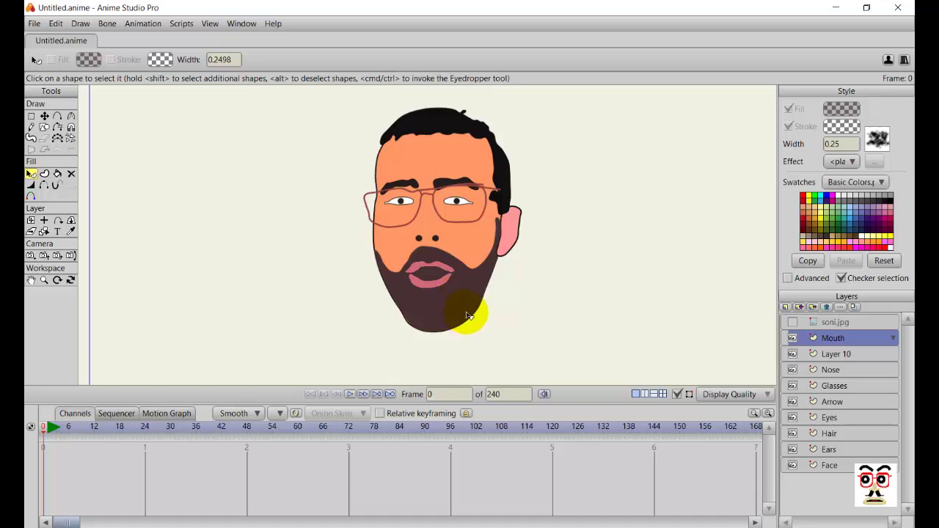
- Toggle the visibility of the soni.jpg photo to compare it with the drawn beard
left_click(792, 322)
left_click(792, 322)
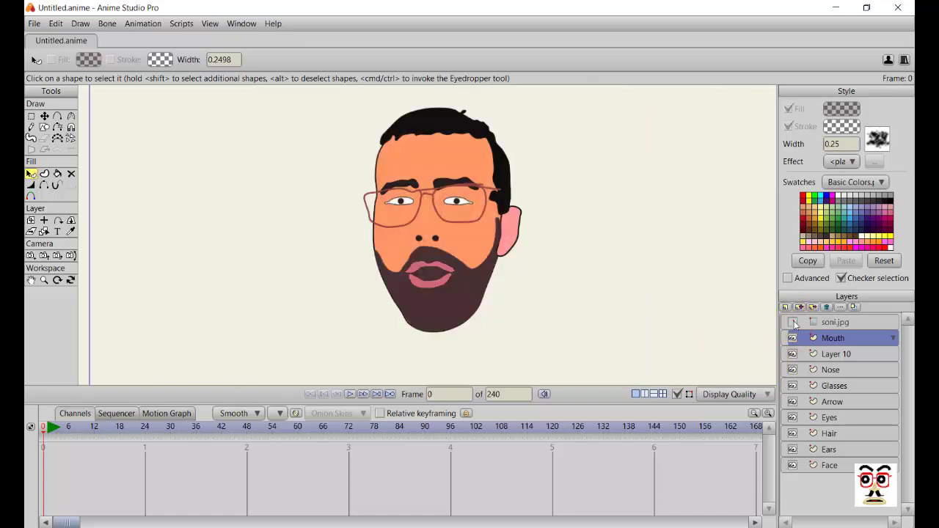
left_click(792, 322)
left_click(792, 322)
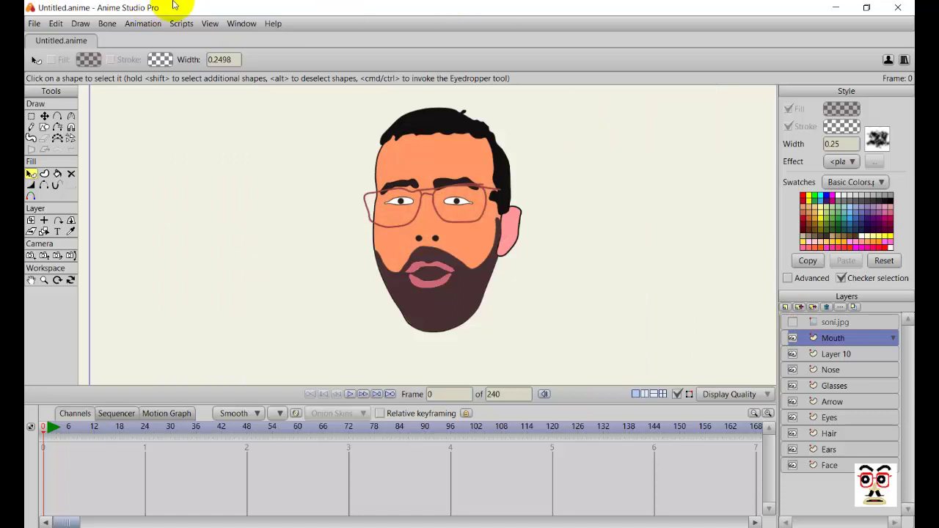
- Select Layer 10 with its beard shape and set the fill to color 4E373B with an alpha of 182
scroll(387, 264, "up", 3)
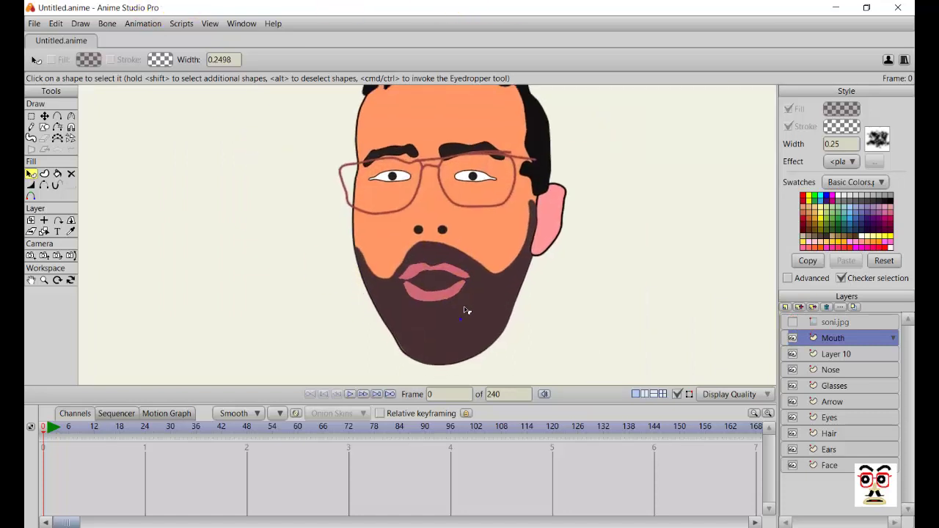
left_click(46, 175)
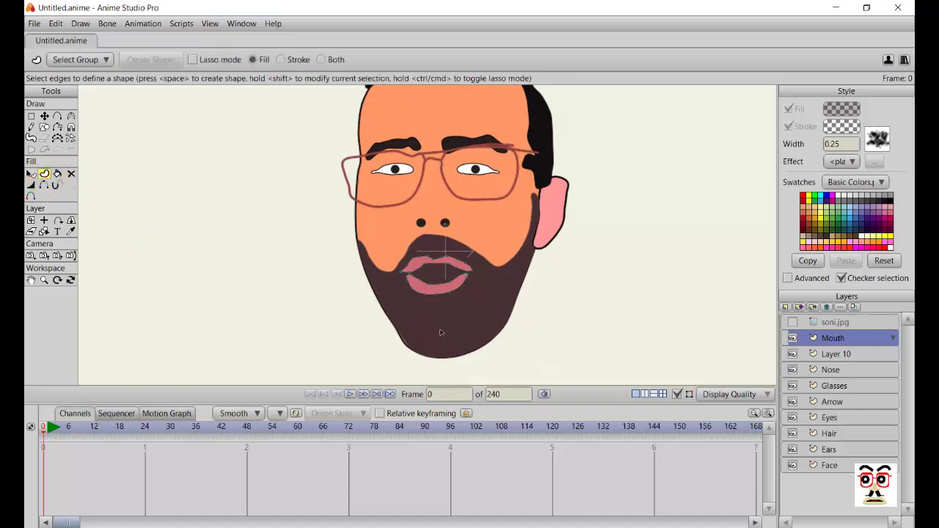
left_click(31, 174)
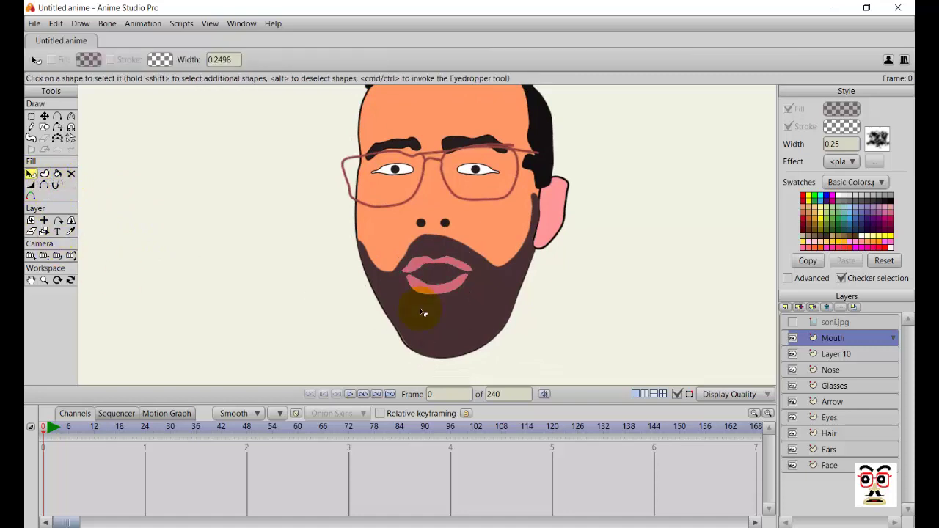
left_click(832, 354)
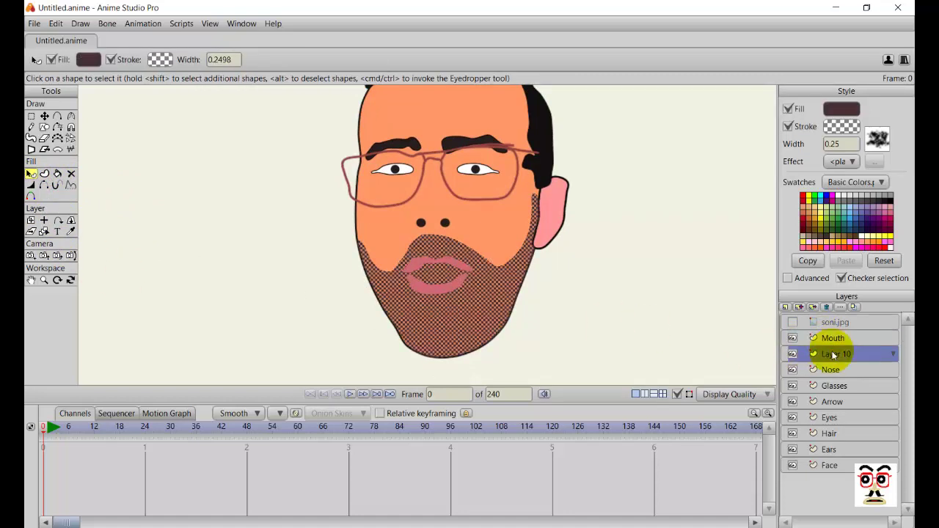
left_click(847, 110)
left_click_drag(550, 302, 548, 299)
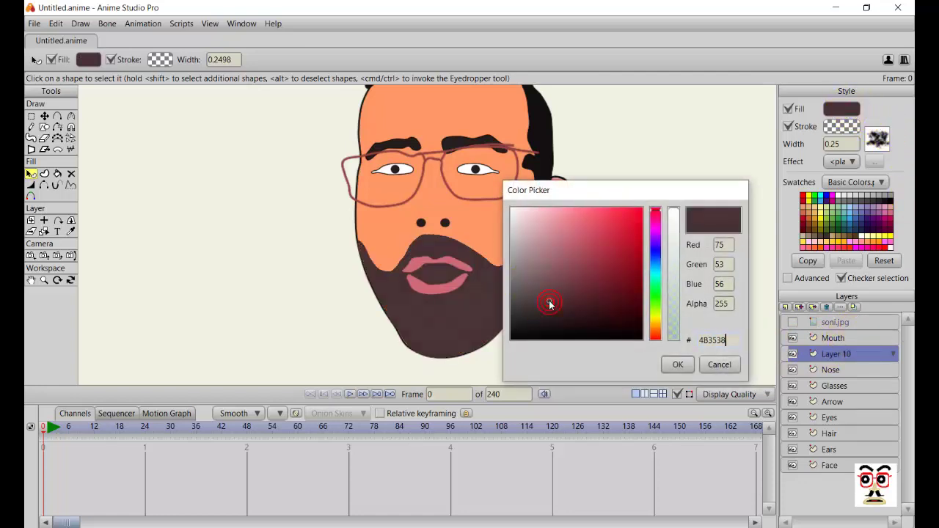
left_click_drag(673, 211, 678, 244)
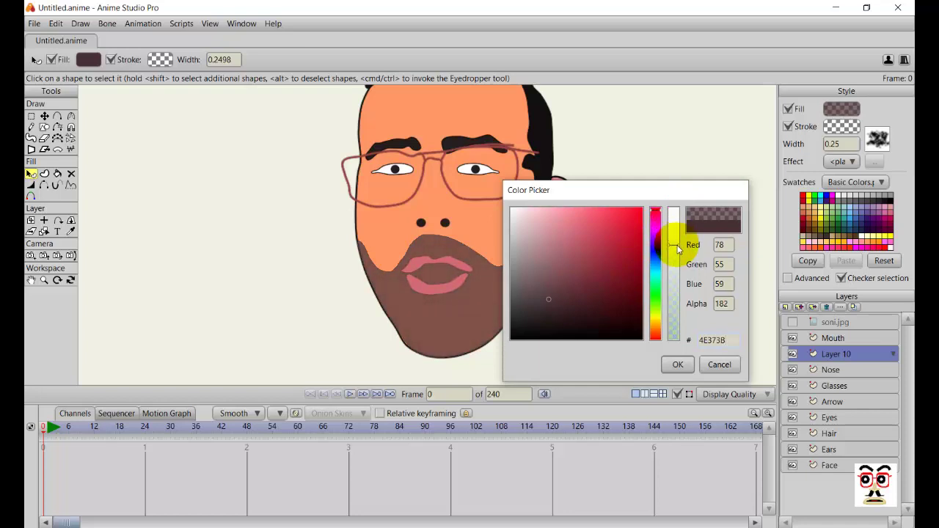
left_click(677, 364)
- Check the whole head and show the soni.jpg photo over the artwork
left_click(814, 337)
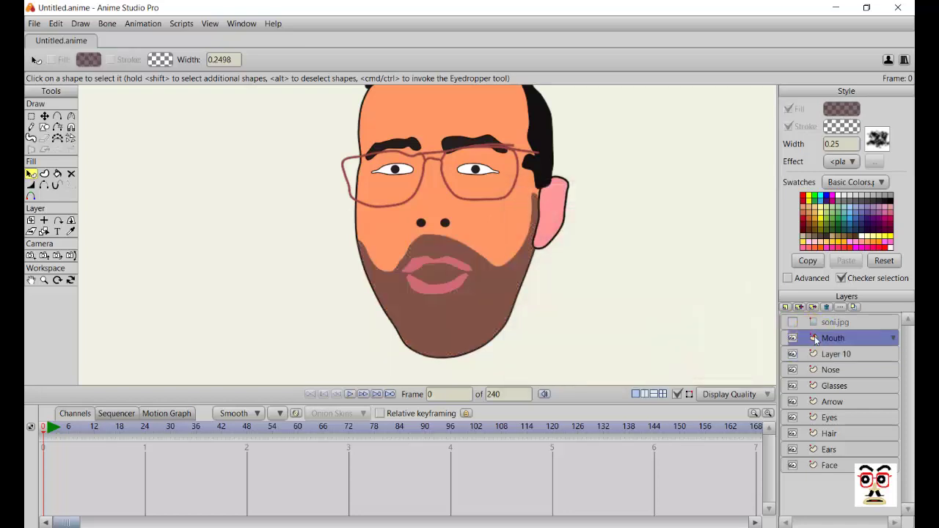
left_click(837, 325)
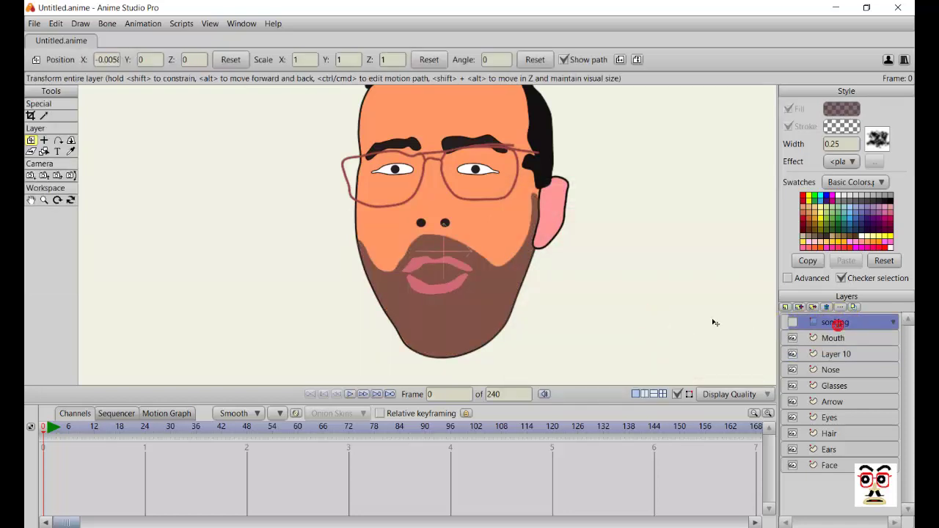
scroll(710, 318, "down", 5)
scroll(599, 314, "up", 4)
left_click(817, 336)
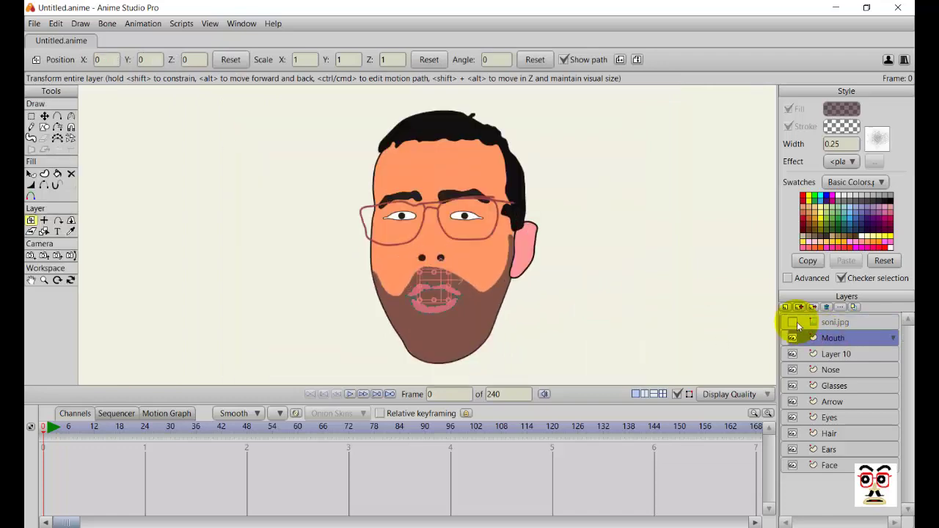
left_click(800, 322)
left_click(792, 322)
scroll(503, 292, "up", 3)
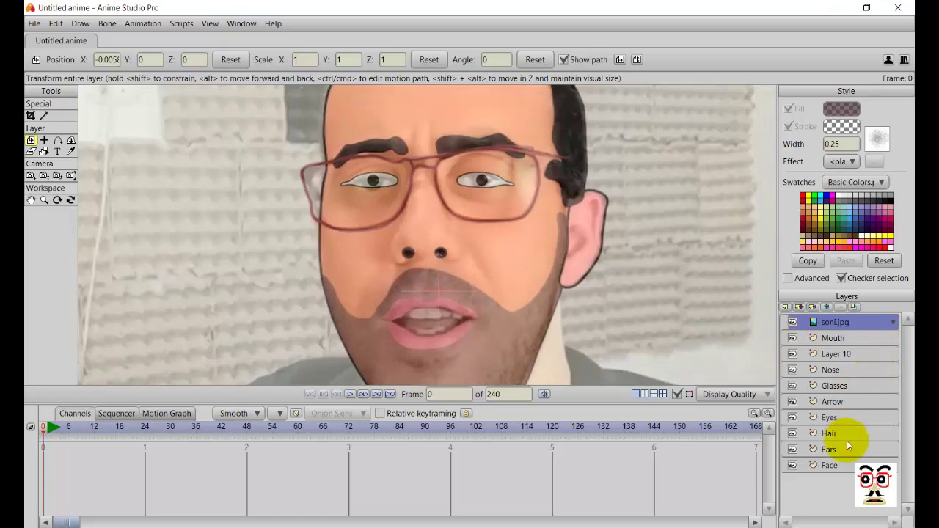
- On the Face layer, draw an open cheek crease from beside the ear-side nostril down toward the beard with Add Point
left_click(829, 465)
scroll(483, 276, "up", 2)
key("a")
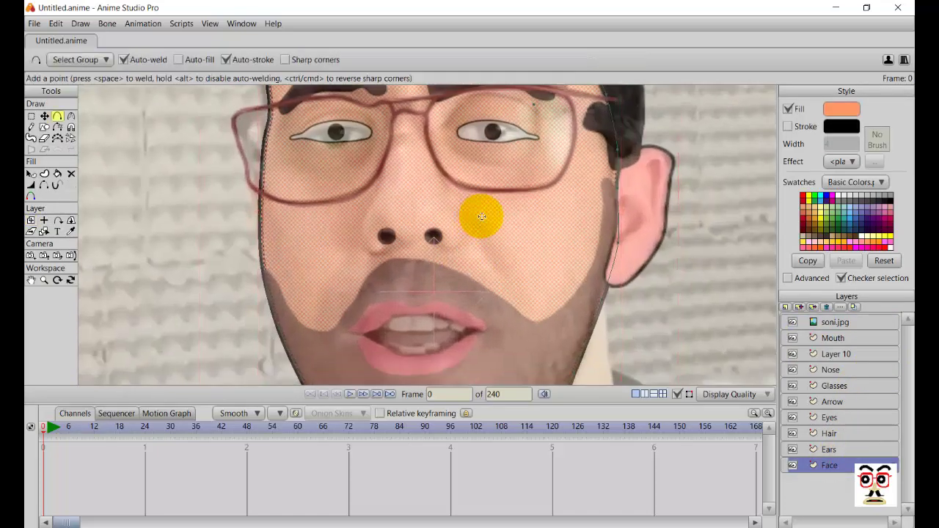
left_click_drag(461, 204, 509, 278)
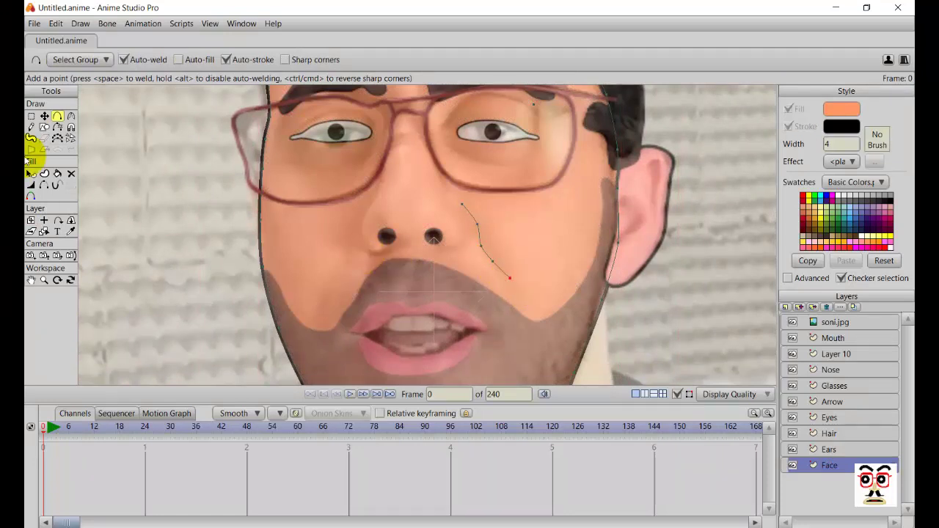
- Create a stroke-only shape from the ear-side cheek crease and set its line width to 1
key("t")
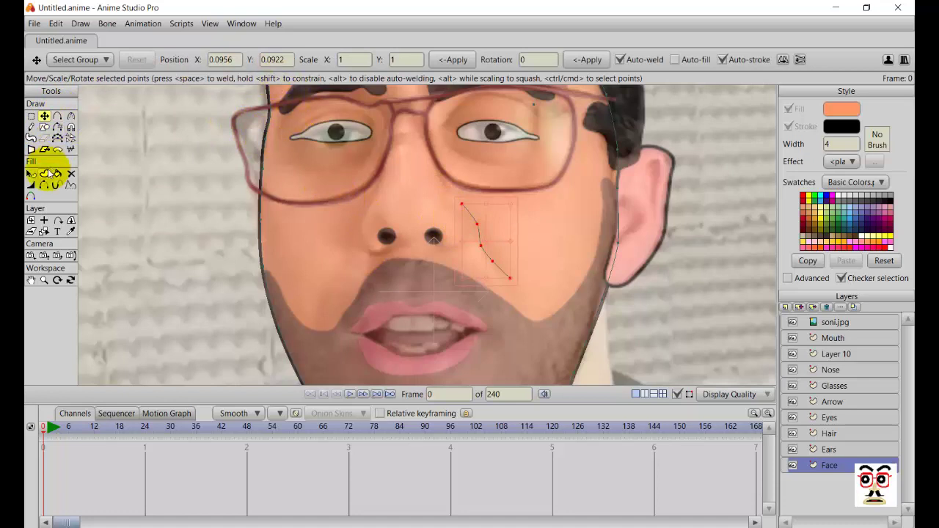
left_click(45, 173)
left_click(158, 60)
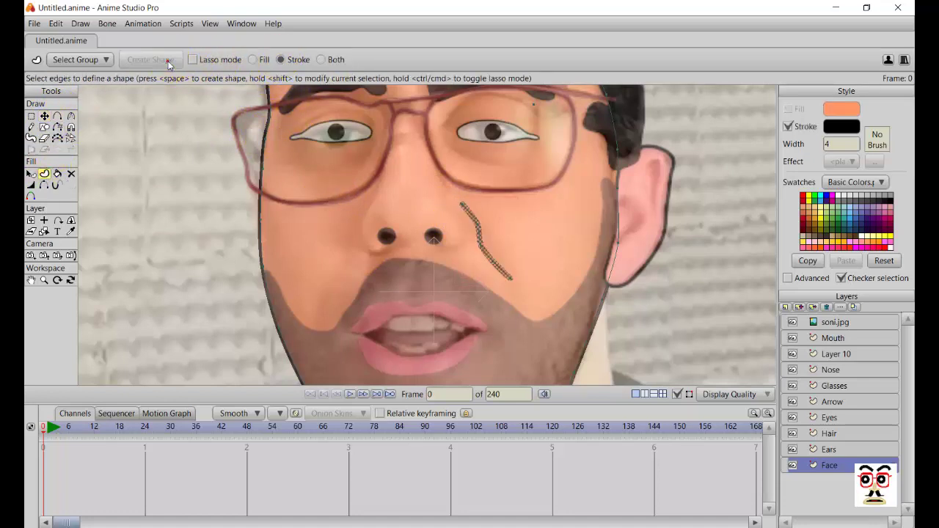
left_click_drag(838, 146, 810, 149)
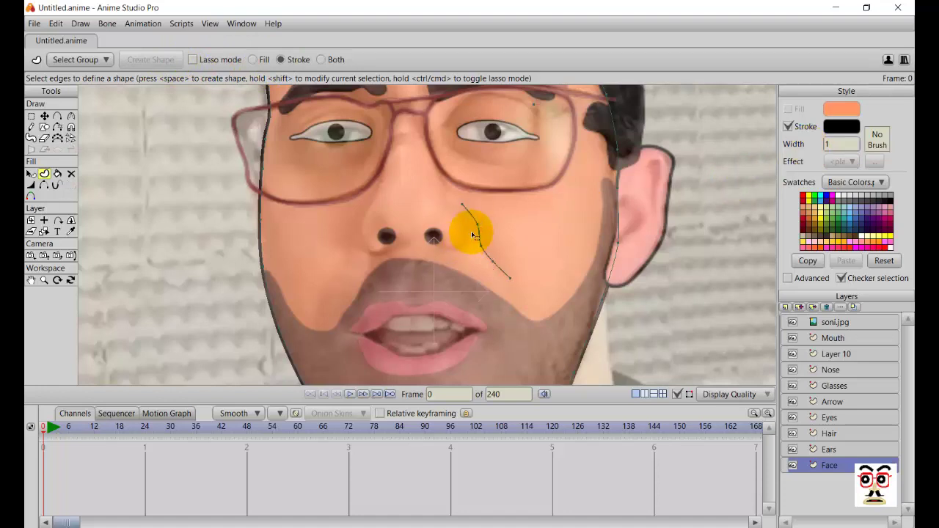
- Draw the matching cheek crease beside the other nostril and create a stroke shape from it
key("a")
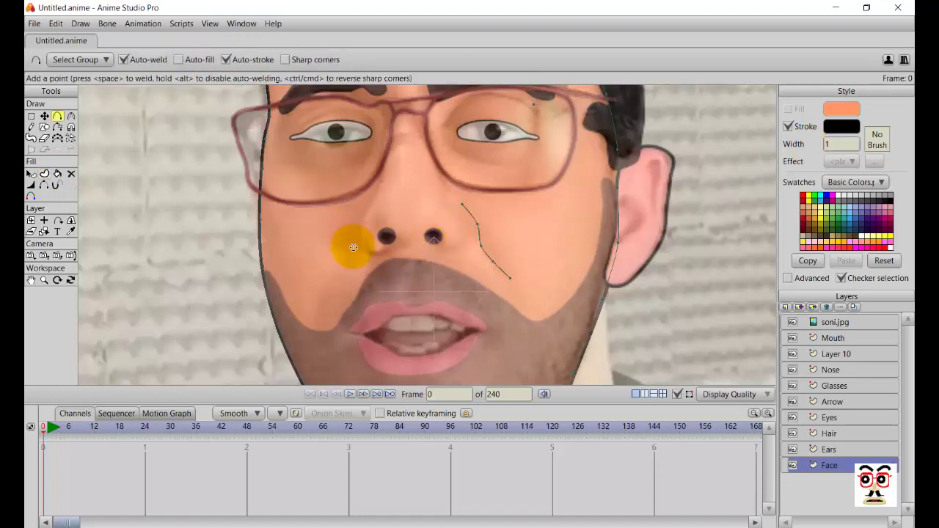
left_click_drag(353, 247, 316, 310)
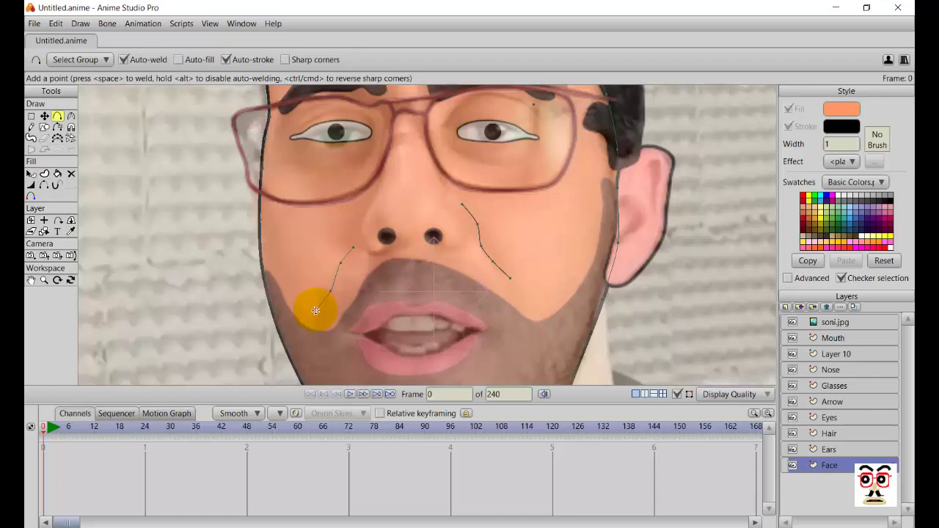
key("t")
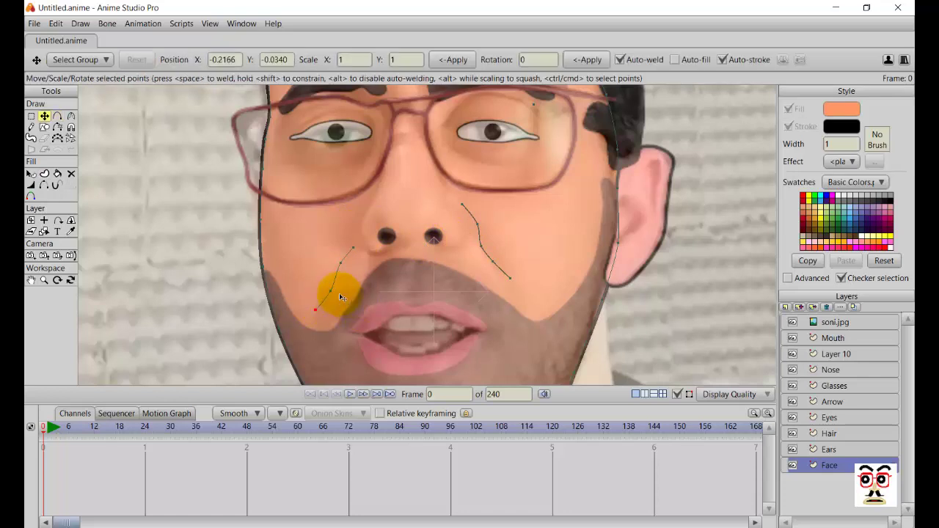
left_click(338, 287)
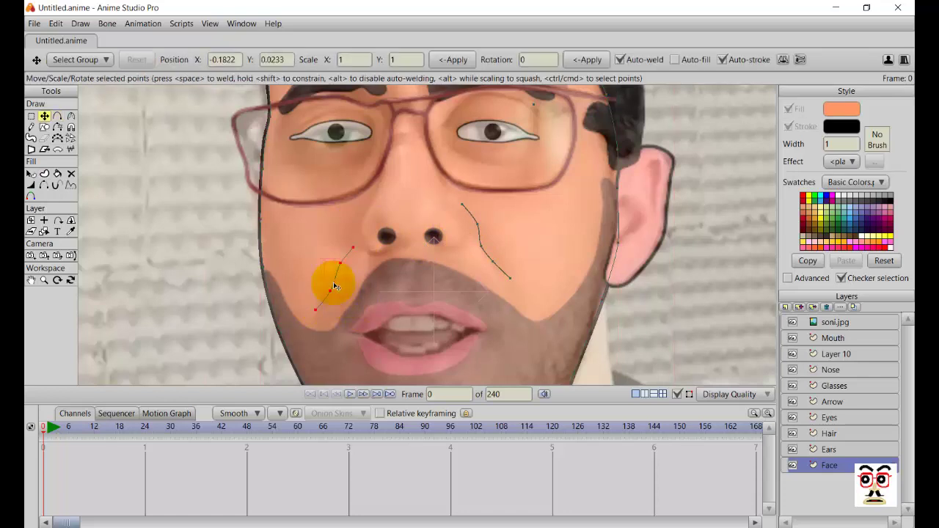
left_click(44, 174)
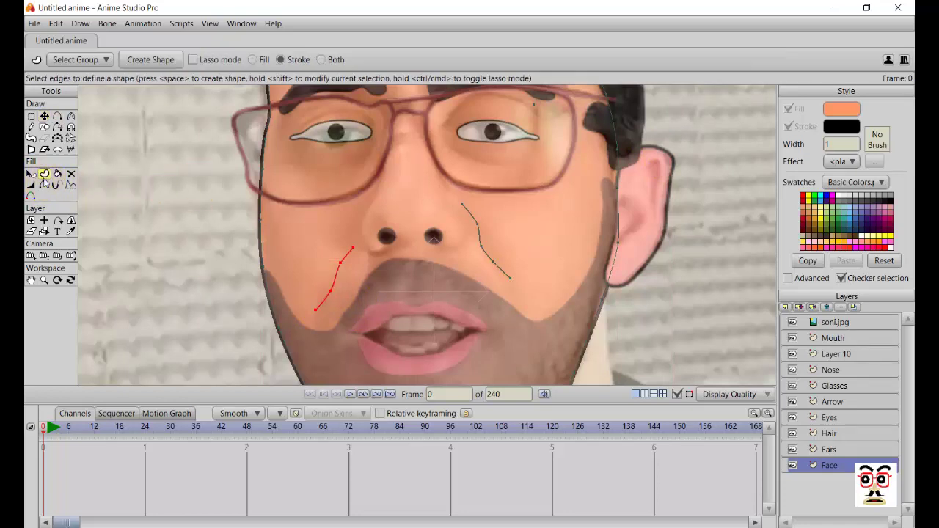
left_click(163, 60)
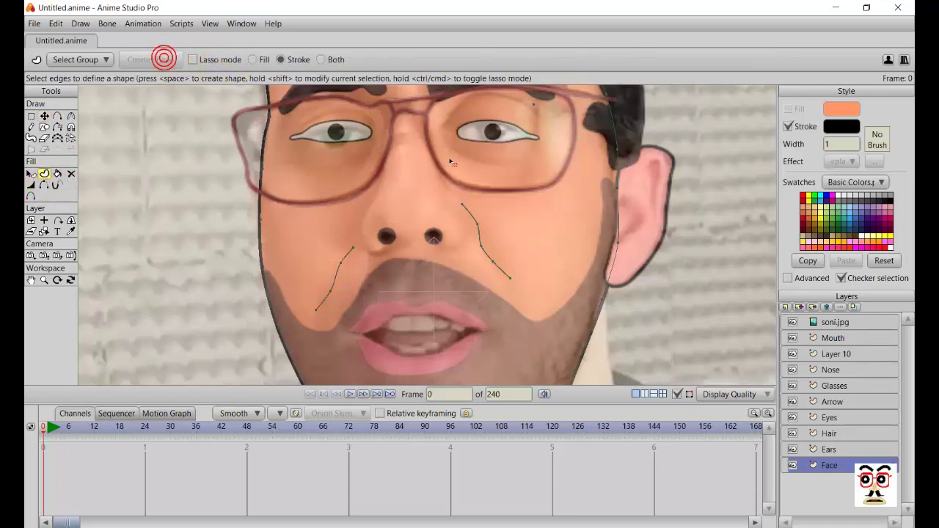
- Group all the artwork layers from Mouth down to Face into a new group layer named Face
left_click(828, 338)
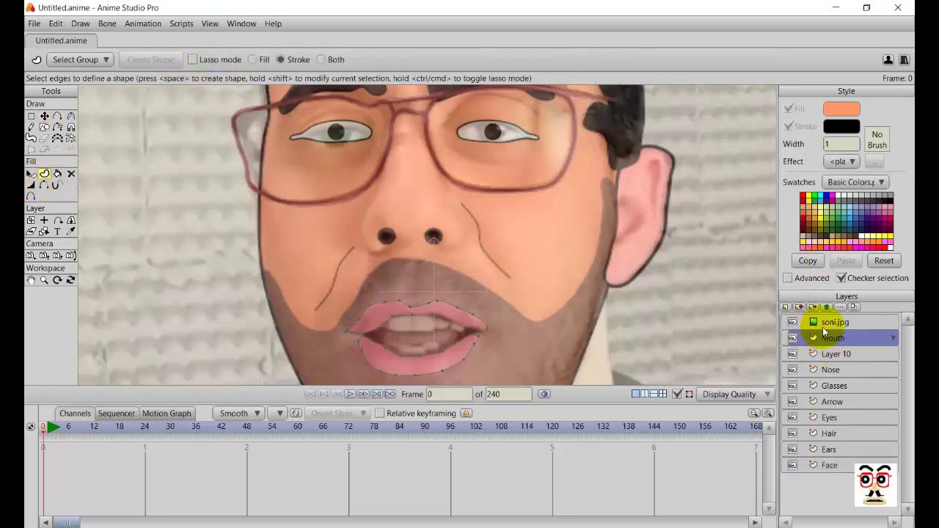
left_click(829, 469, "shift")
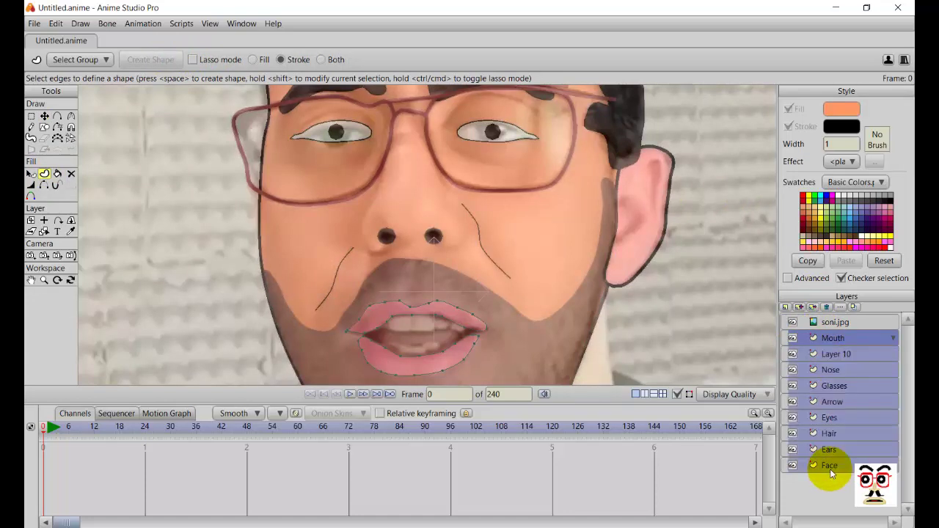
left_click(786, 308)
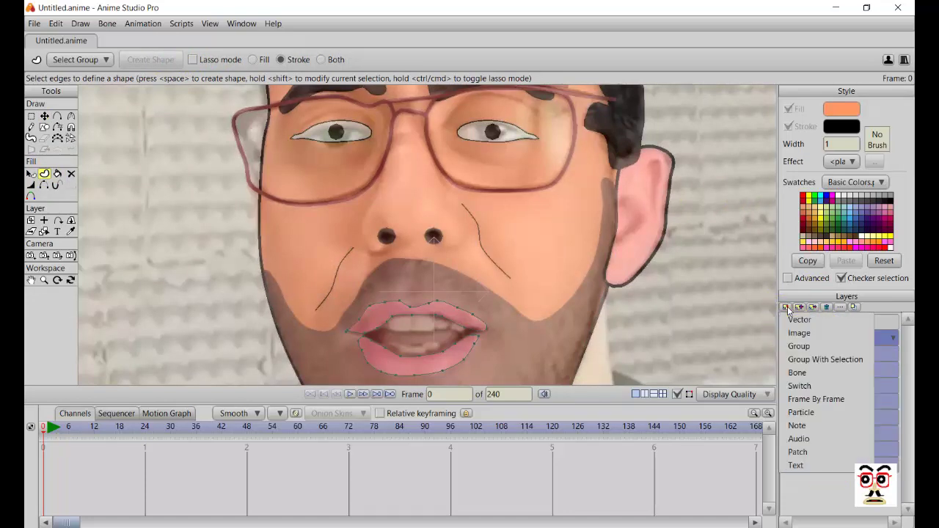
left_click(807, 360)
type("Da")
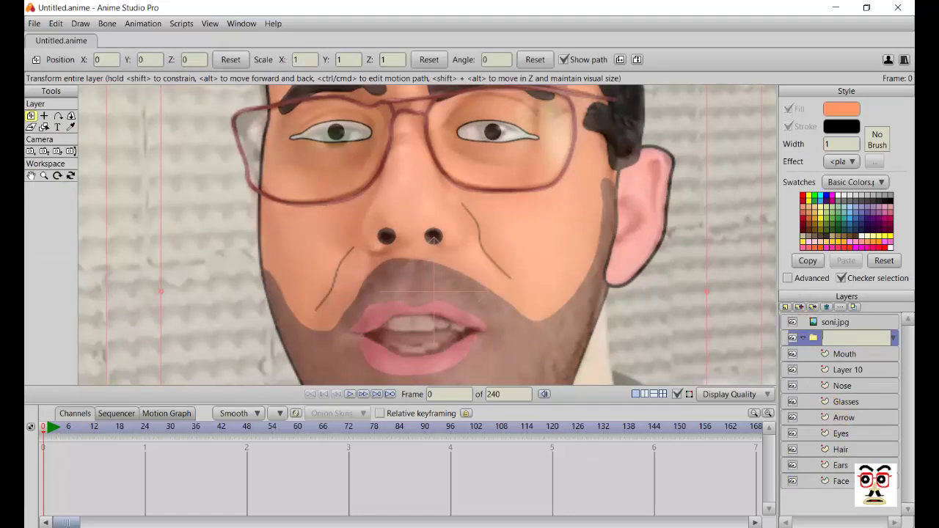
type("ce")
key("Return")
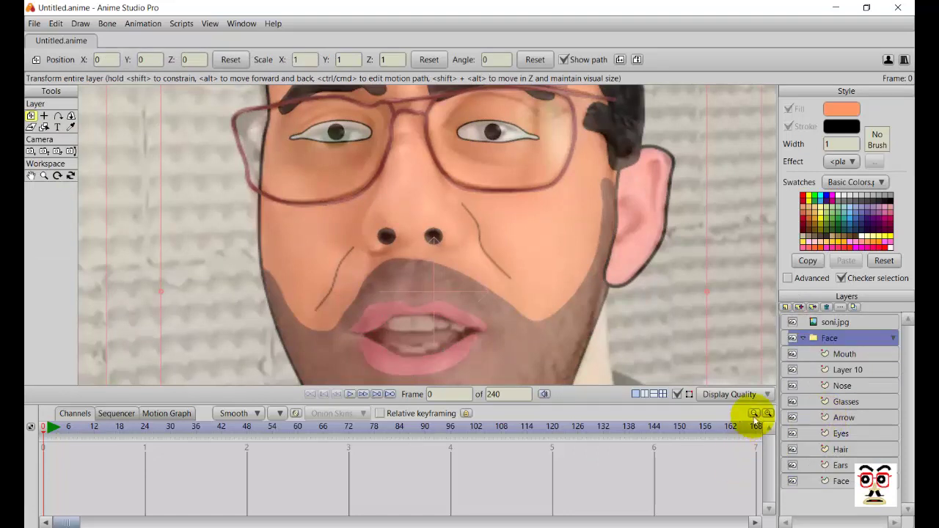
- Check the whole head against the soni.jpg photo by toggling the visibility of the photo and the Face group
scroll(501, 331, "down", 3)
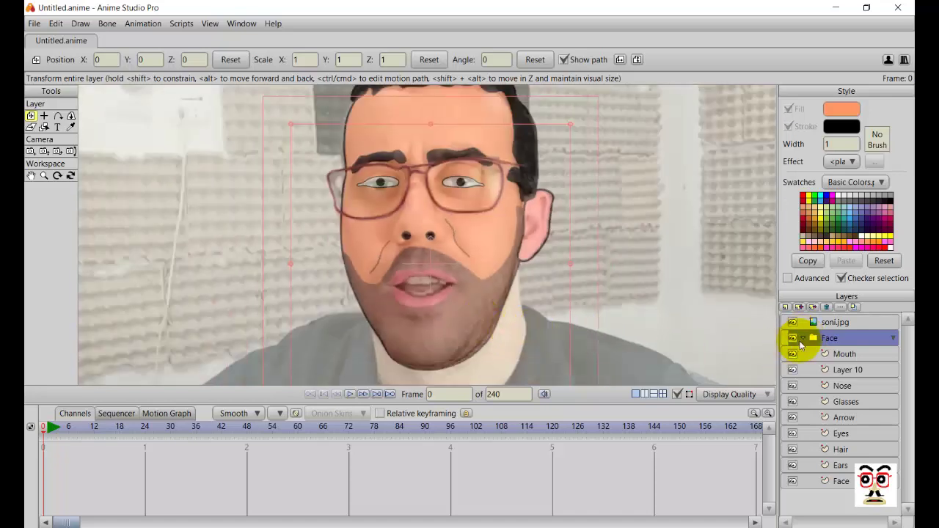
left_click(792, 326)
scroll(538, 301, "down", 3)
scroll(537, 293, "up", 2)
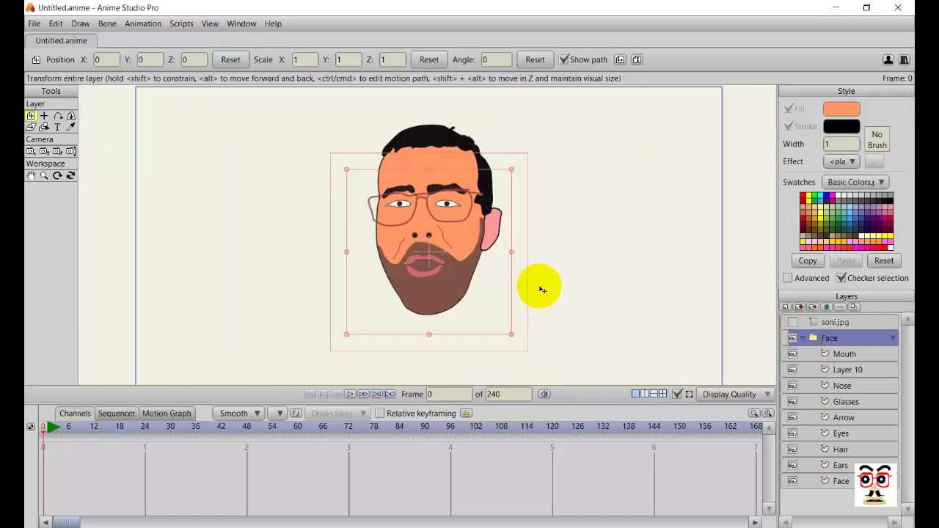
left_click_drag(534, 295, 534, 307)
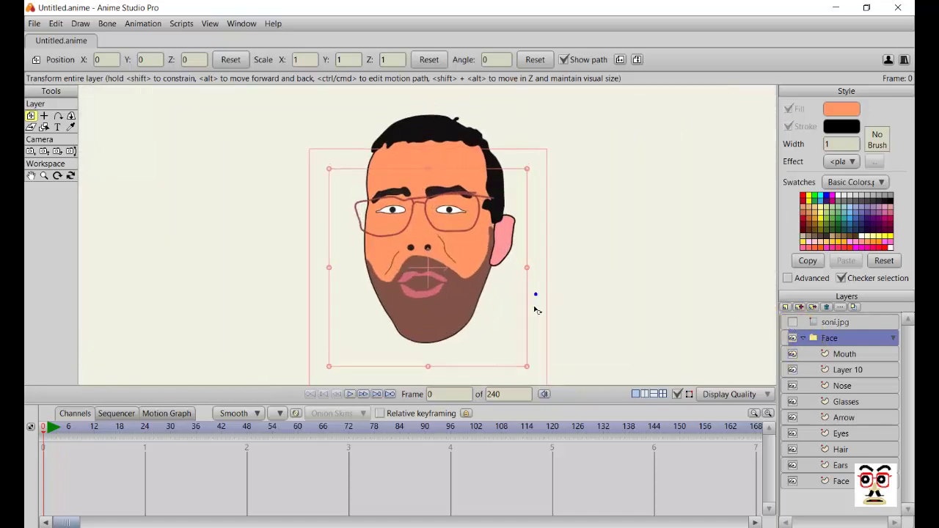
left_click(841, 325)
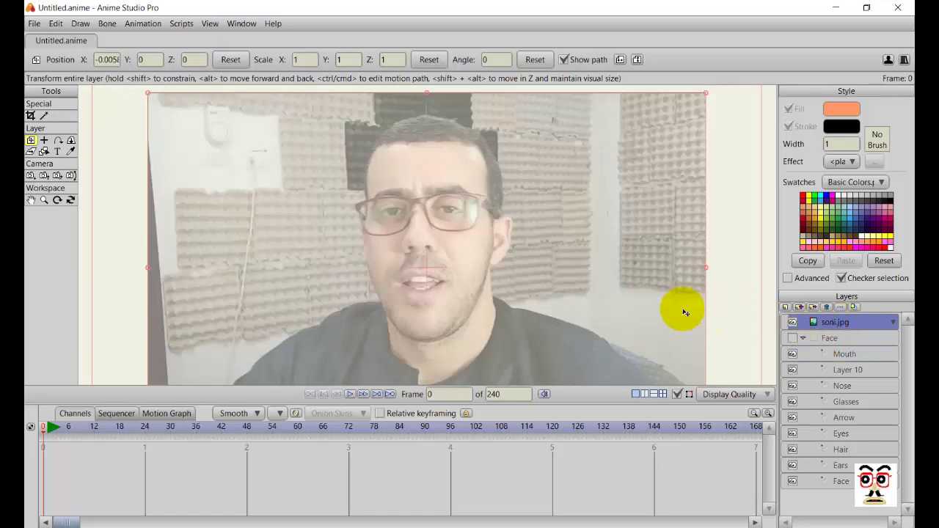
left_click(792, 322)
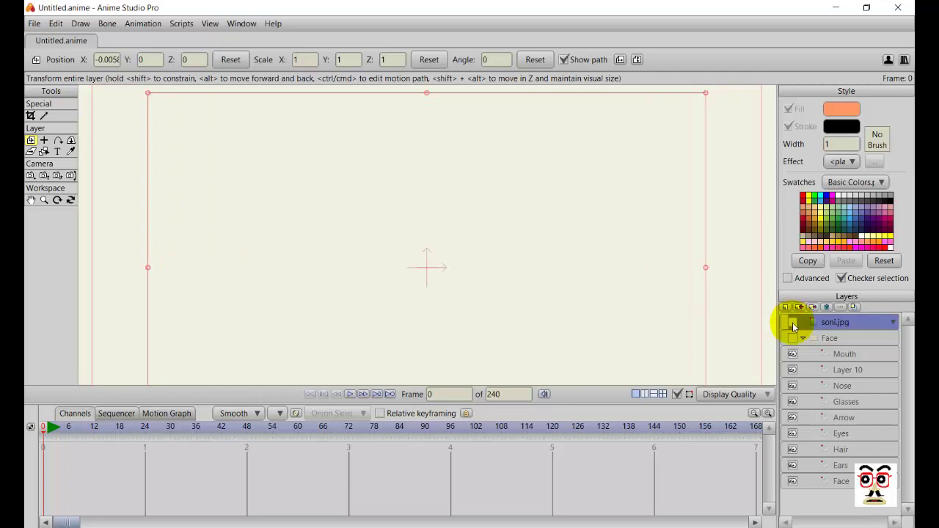
left_click(792, 338)
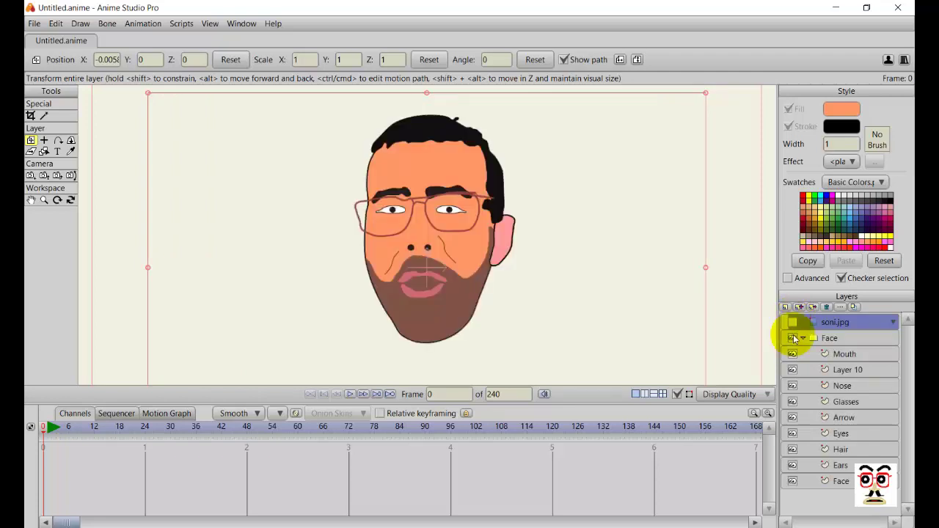
left_click(792, 322)
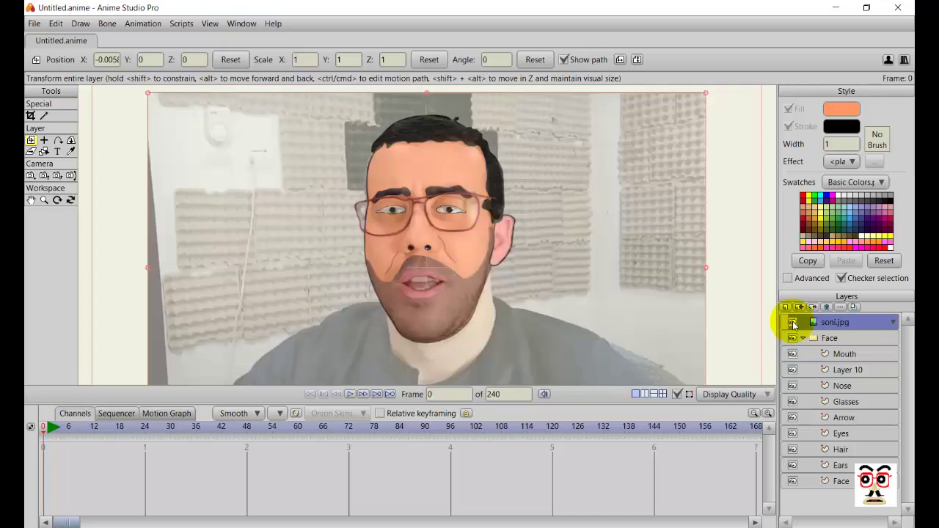
- On the Face vector layer inside the group, draw two short vertical frown lines between the eyebrows with Add Point
left_click(810, 338)
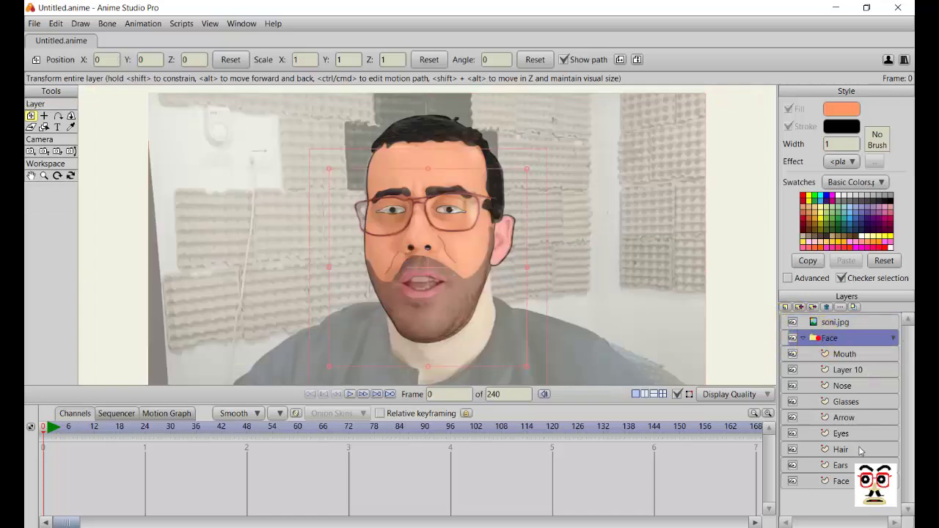
left_click(841, 481)
scroll(440, 212, "up", 8)
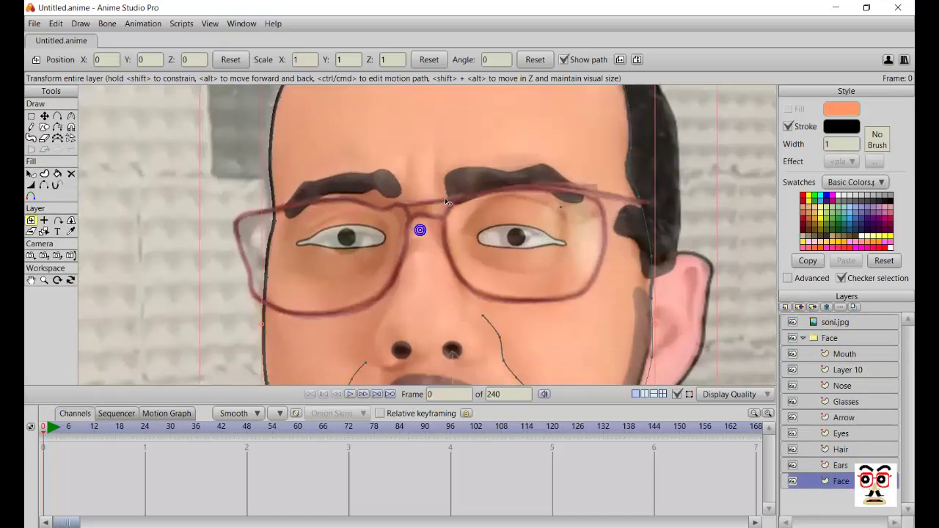
key("a")
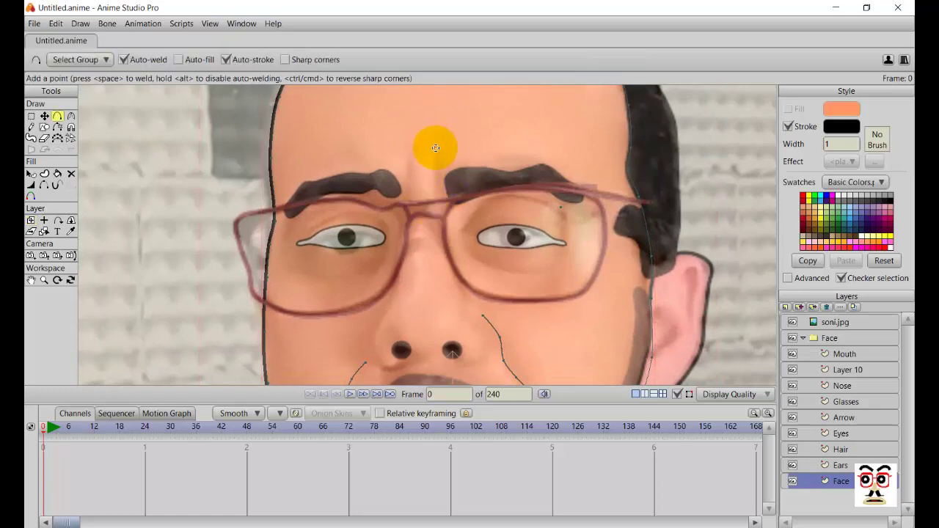
left_click_drag(435, 148, 437, 184)
mouse_move(419, 151)
left_mouse_down()
mouse_move(410, 147)
mouse_move(410, 186)
left_mouse_up()
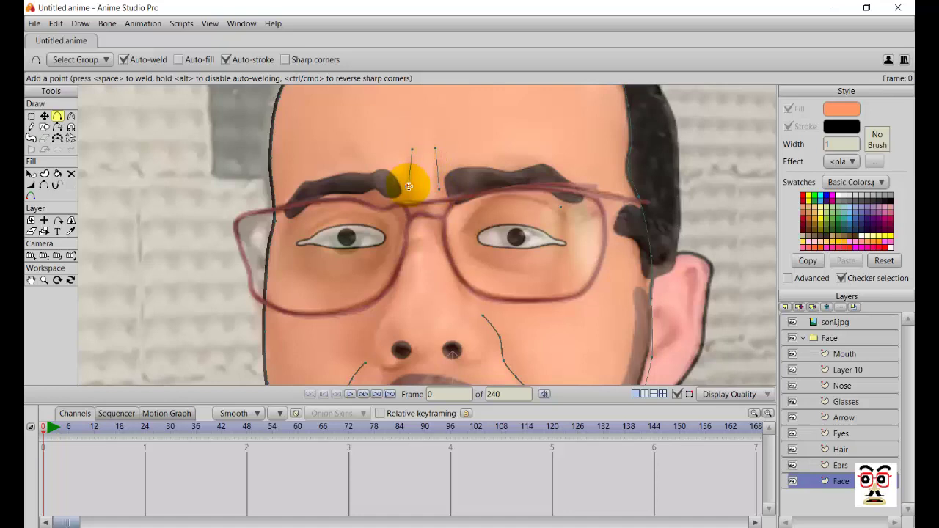
- Create a separate stroke-only shape from each of the two frown lines between the eyebrows
key("t")
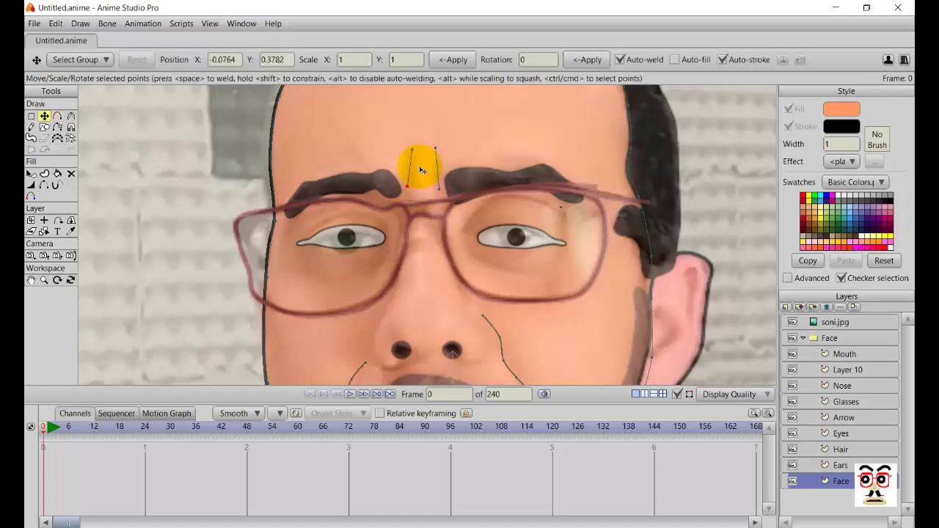
left_click(412, 161)
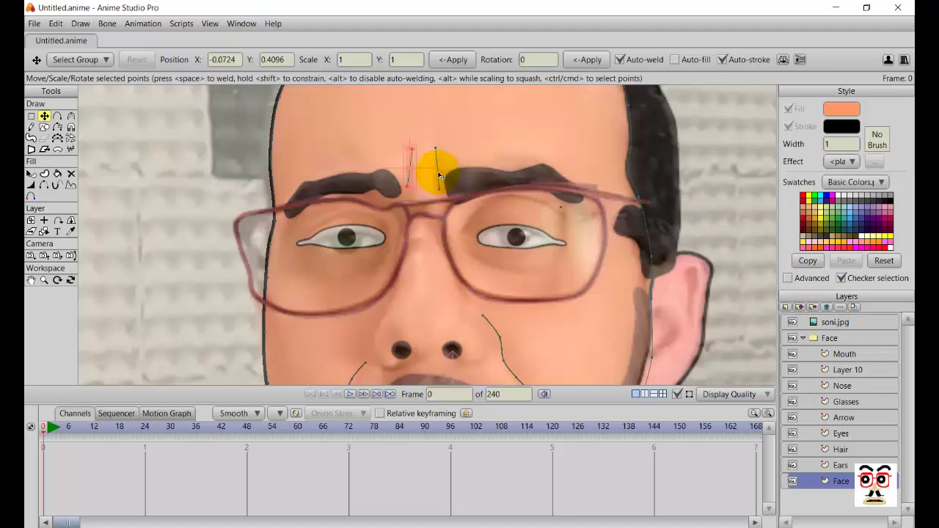
left_click(44, 173)
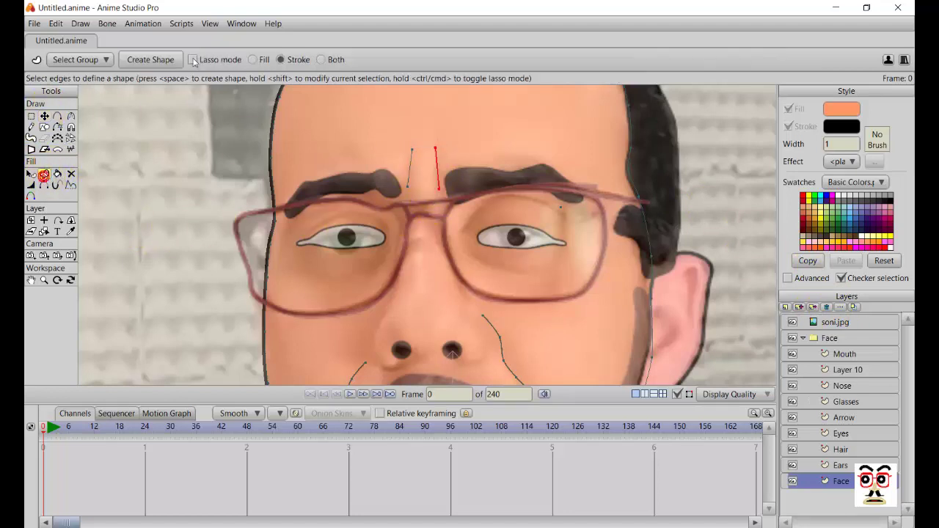
left_click(154, 61)
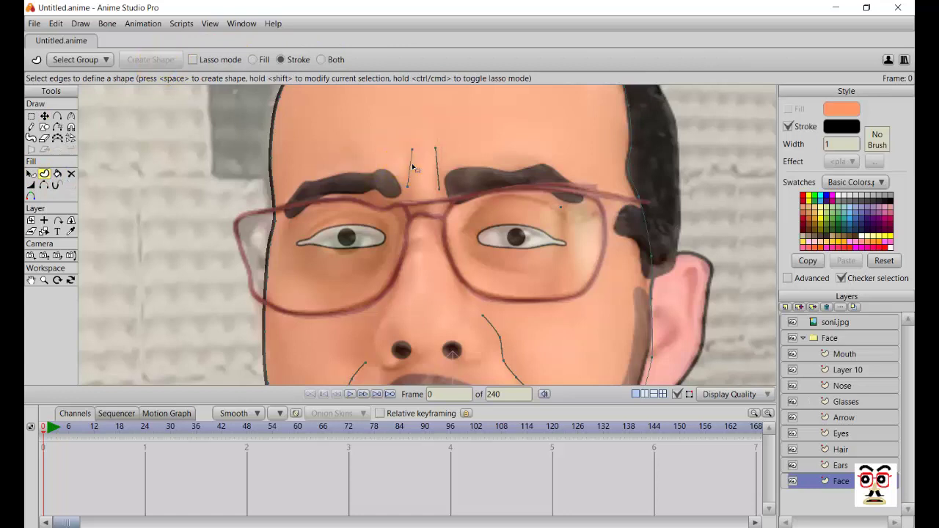
left_click(411, 167)
left_click(155, 64)
- Compare the whole head with and without the soni.jpg photo to examine the forehead lines
left_click(833, 338)
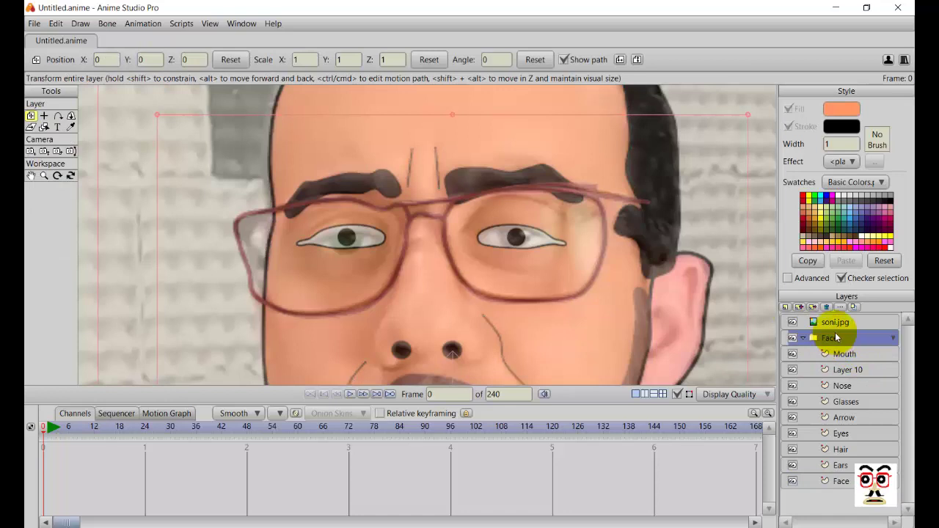
left_click(792, 322)
scroll(683, 314, "down", 6)
scroll(530, 298, "up", 2)
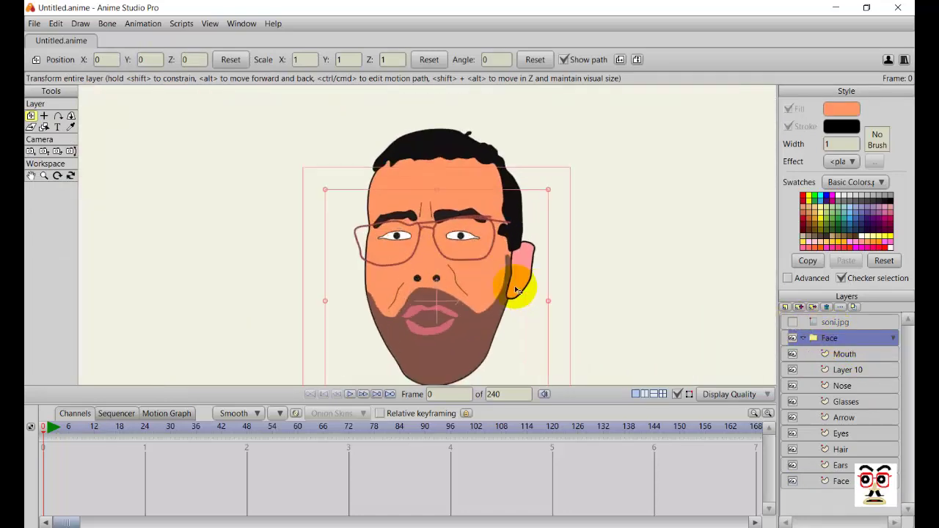
left_click(792, 323)
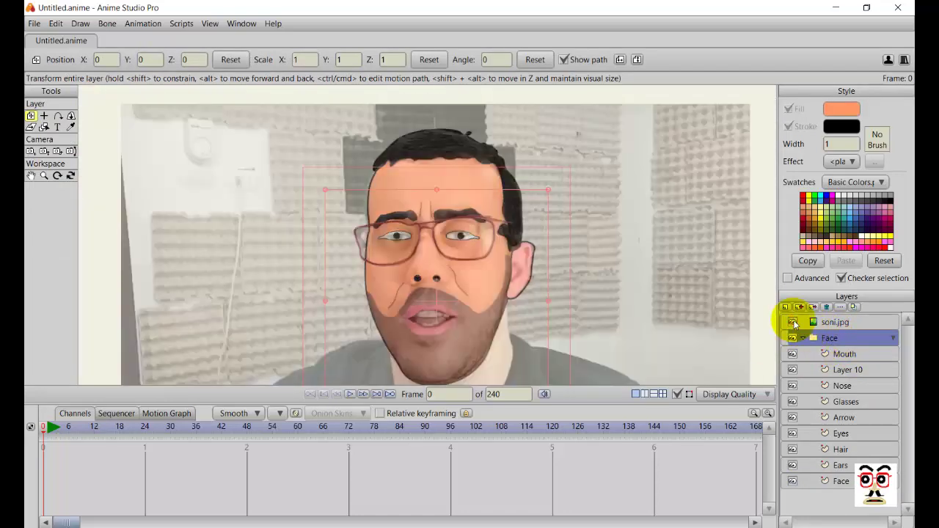
left_click(792, 322)
left_click(793, 323)
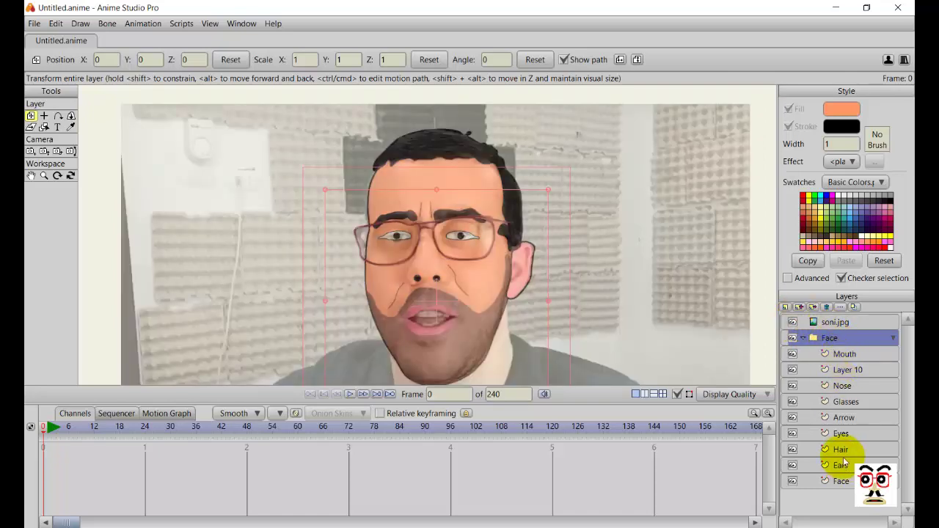
- On the Face vector layer, draw an open arched eyelid crease above the ear-side eye with Add Point
left_click(841, 480)
scroll(503, 299, "up", 2)
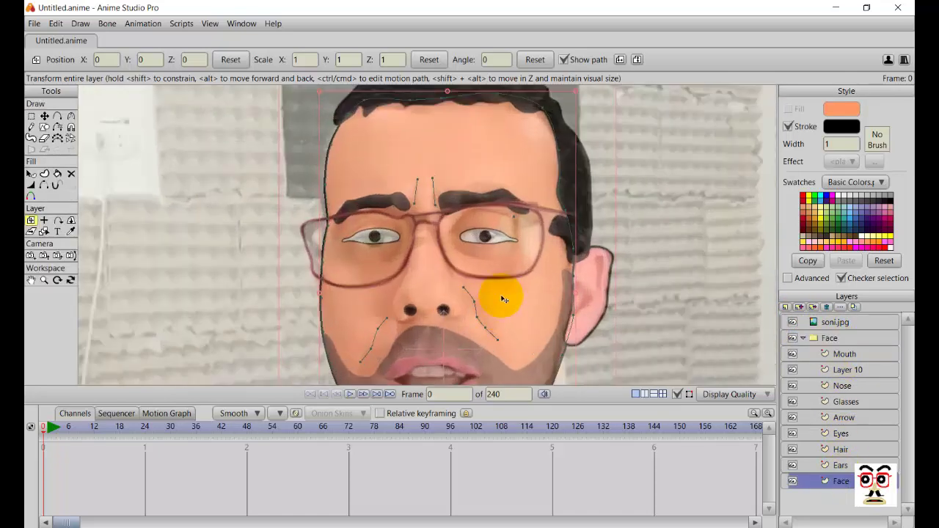
scroll(478, 245, "up", 4)
key("a")
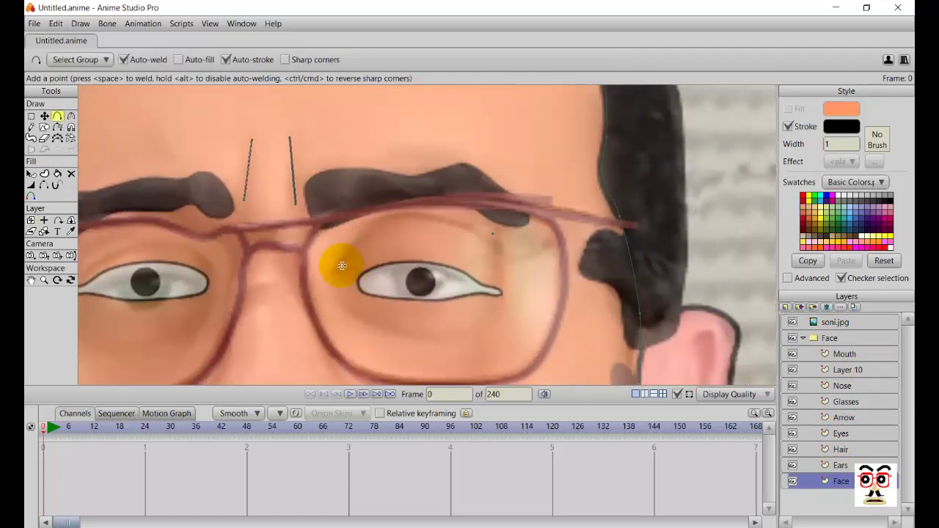
left_click(333, 267)
left_click_drag(357, 242, 379, 224)
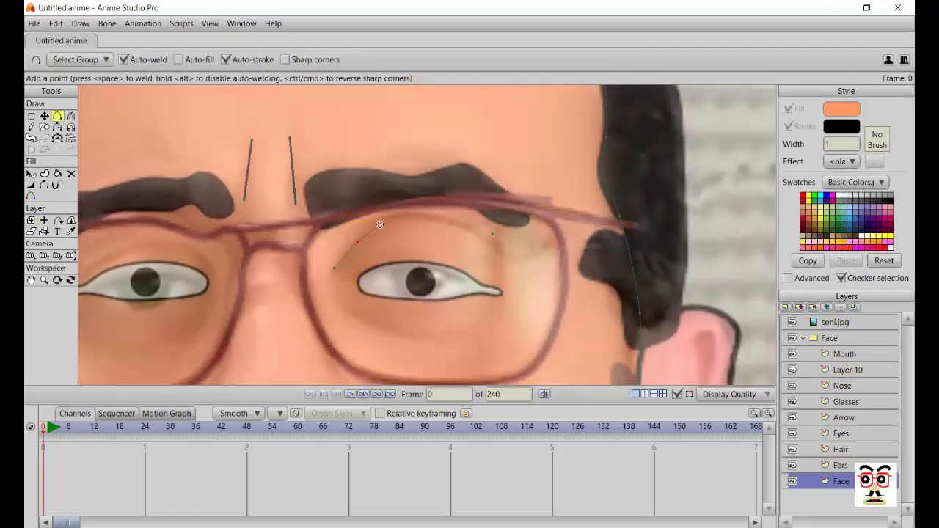
left_click(449, 223)
left_click(479, 237)
left_click(499, 256)
- Draw a matching open eyelid crease above the other eye, ending near its outer corner
scroll(481, 292, "down", 2)
left_click_drag(411, 314, 456, 312)
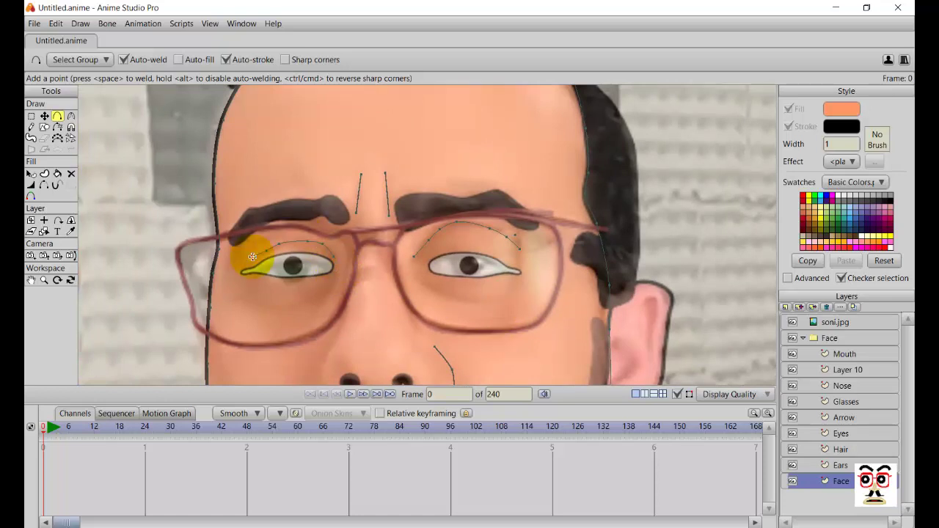
left_click(252, 257)
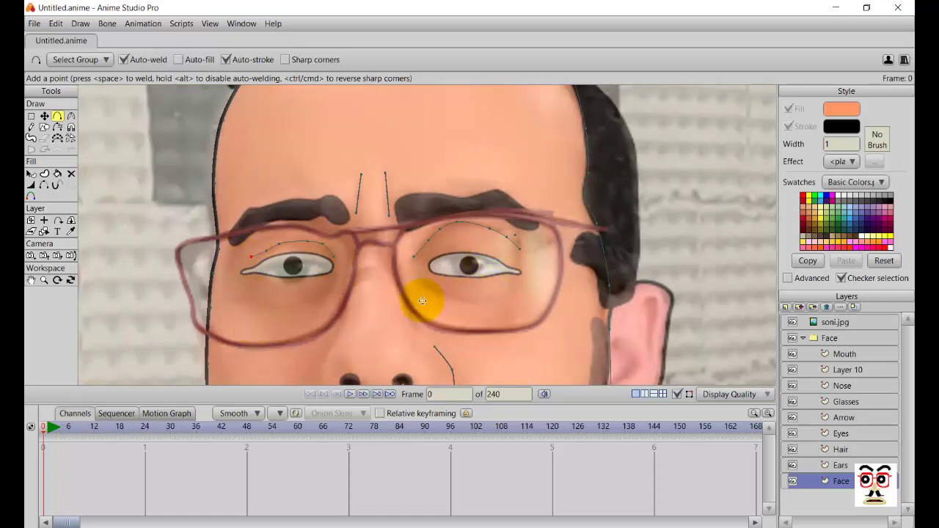
- Draw an open curved crease under the ear-side eye, inside the glasses lens
left_click_drag(416, 283, 436, 294)
left_click(468, 300)
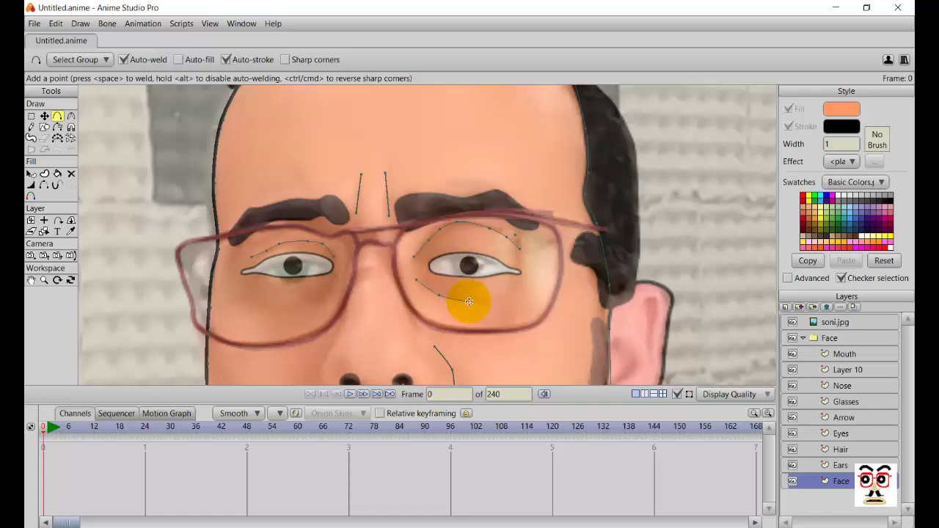
left_click(506, 295)
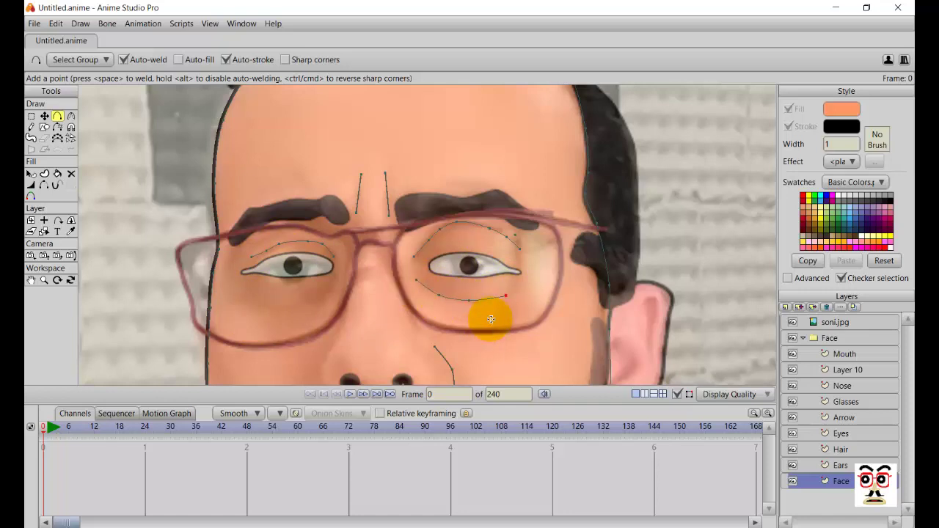
- Create a stroke-only shape from the crease under the ear-side eye
key("t")
left_click(474, 301)
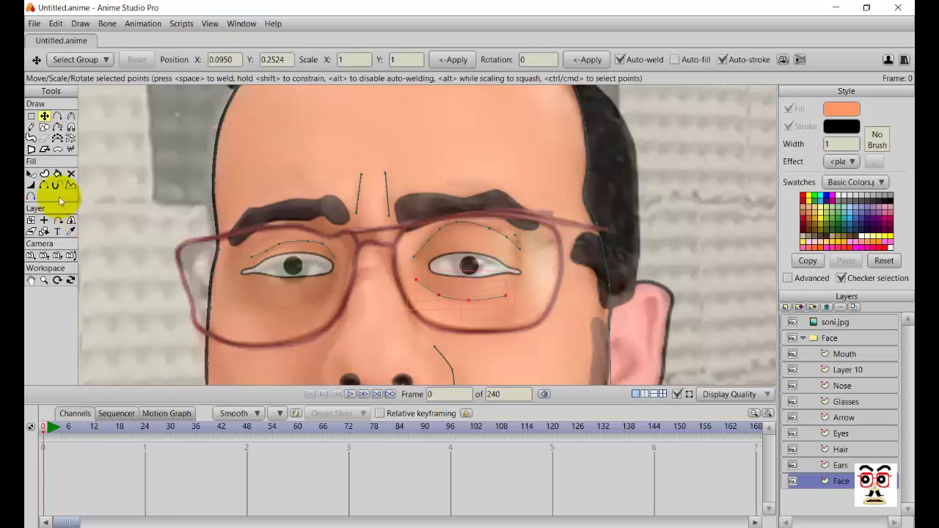
left_click(46, 176)
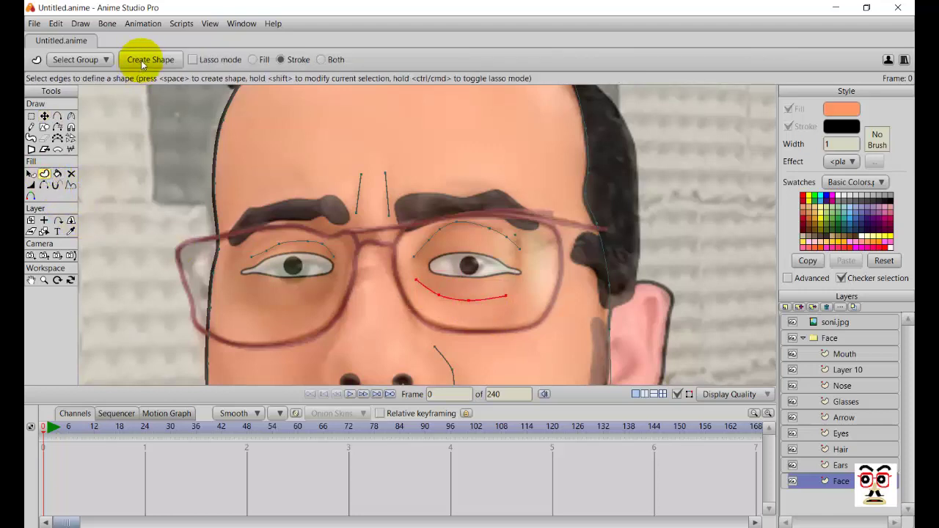
- Create stroke-only shapes from the crease below the right-hand eye and the eyelid curves above both eyes
left_click(145, 62)
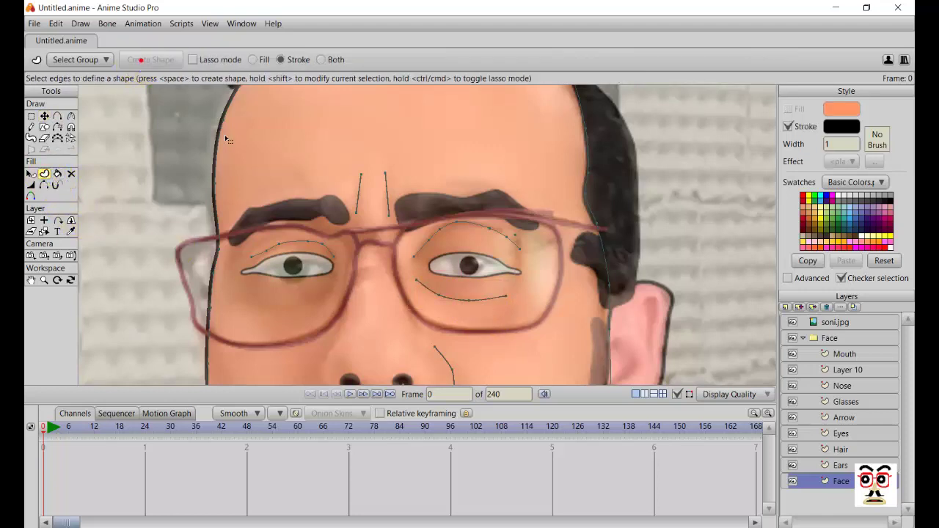
left_click(480, 225)
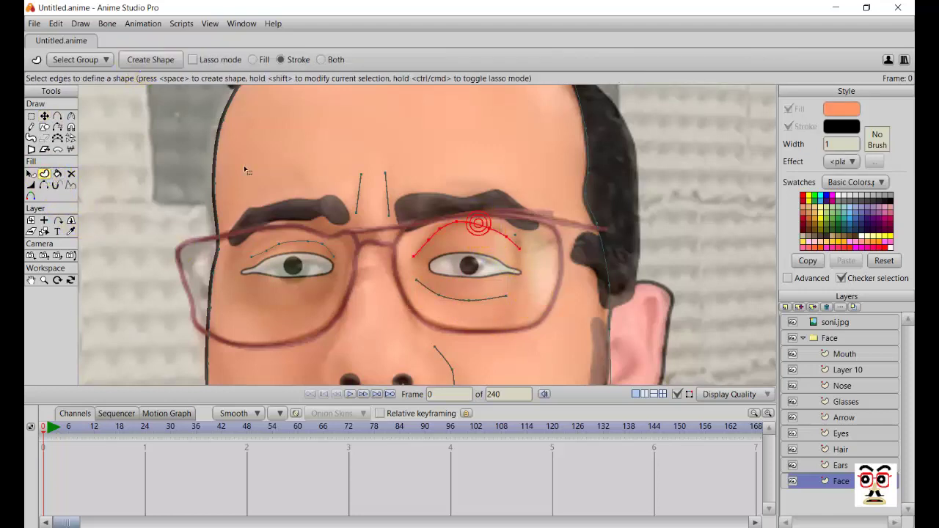
left_click(291, 244)
left_click(150, 59)
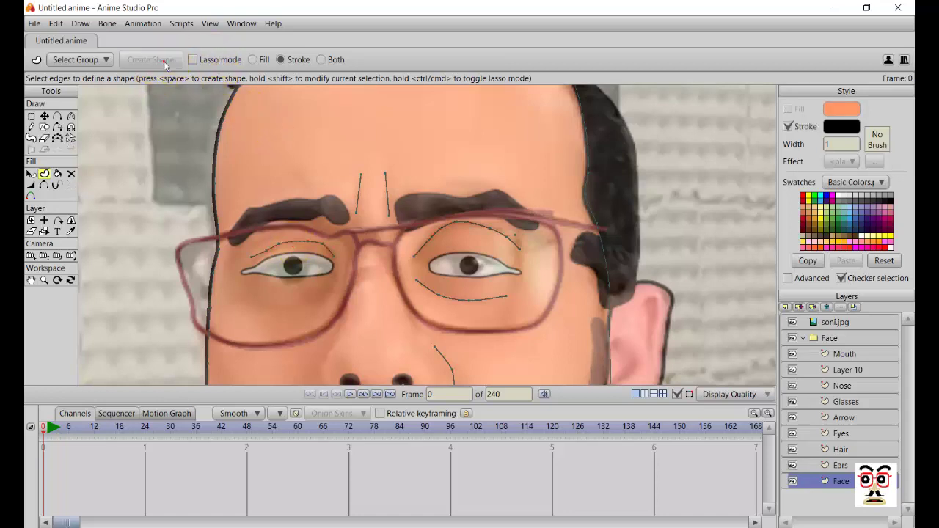
- Hide the soni.jpg reference photo and inspect the vector face with its eye creases
left_click(833, 338)
left_click(792, 322)
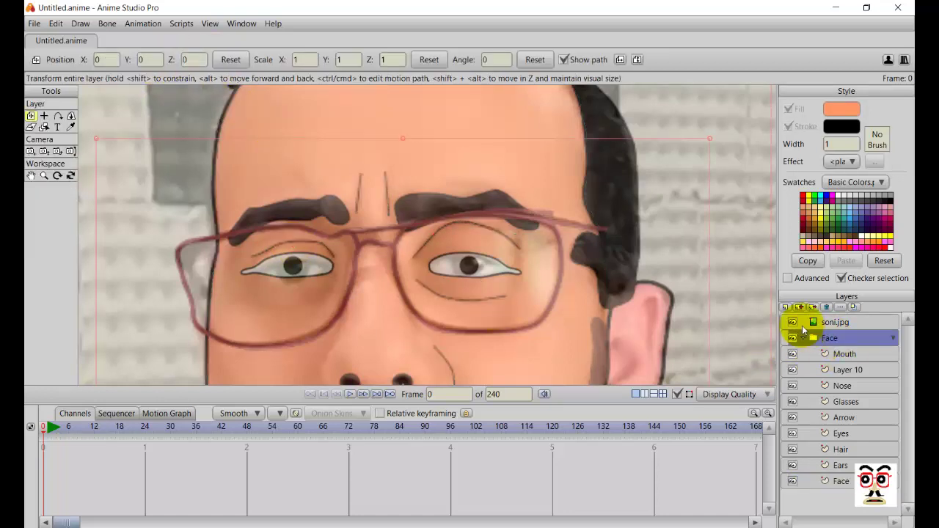
scroll(653, 335, "down", 3)
scroll(590, 323, "down", 1)
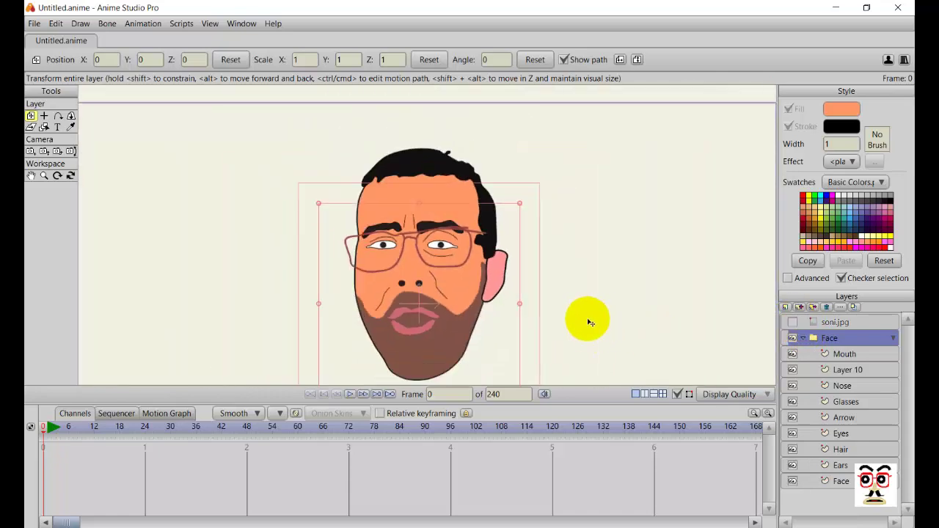
scroll(587, 318, "up", 3)
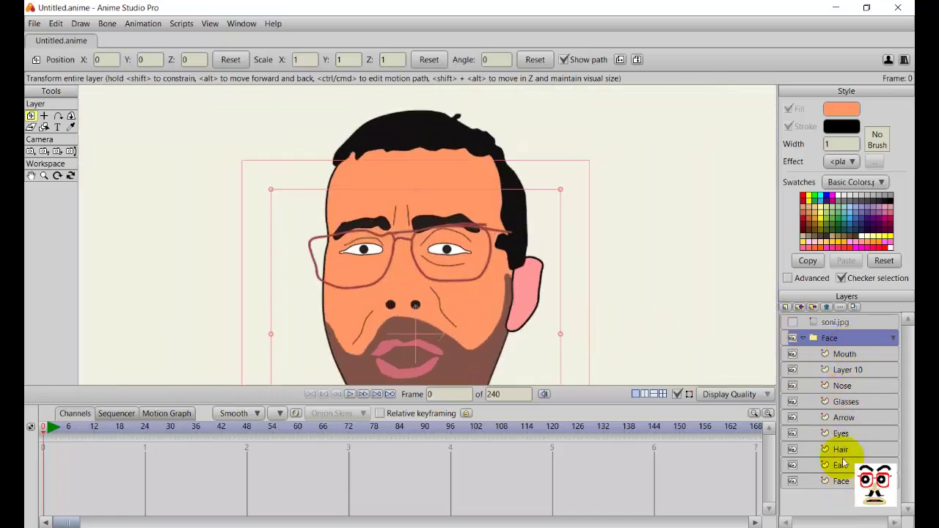
scroll(469, 310, "up", 6)
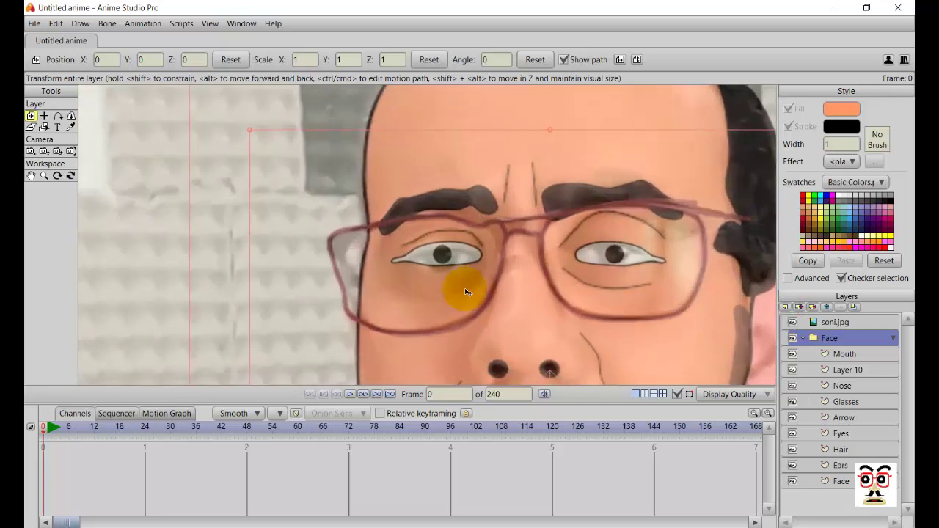
- On the Face layer, draw a four-point curved crease below the left-hand eye and create a stroke shape from it
left_click(840, 481)
scroll(403, 300, "up", 3)
key("a")
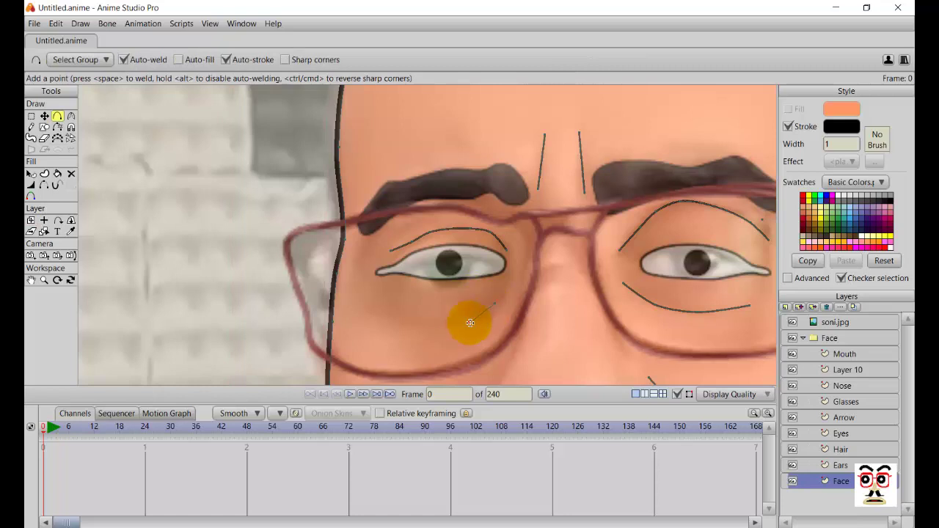
left_click(425, 325)
left_click(379, 315)
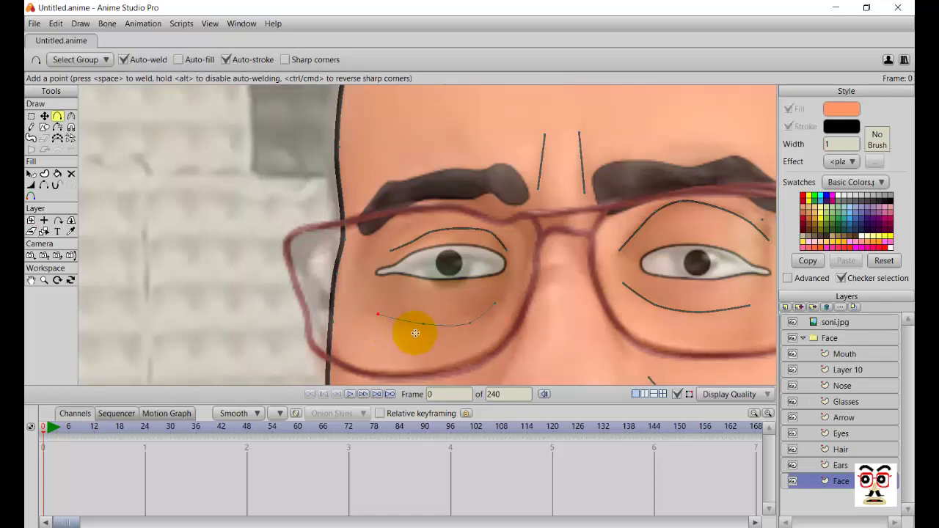
scroll(428, 338, "down", 1)
key("t")
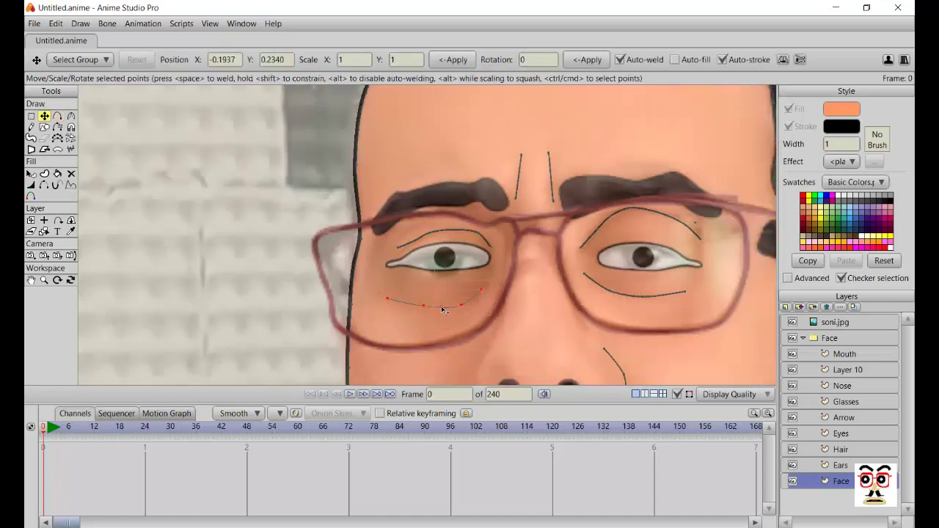
left_click(44, 173)
left_click(173, 60)
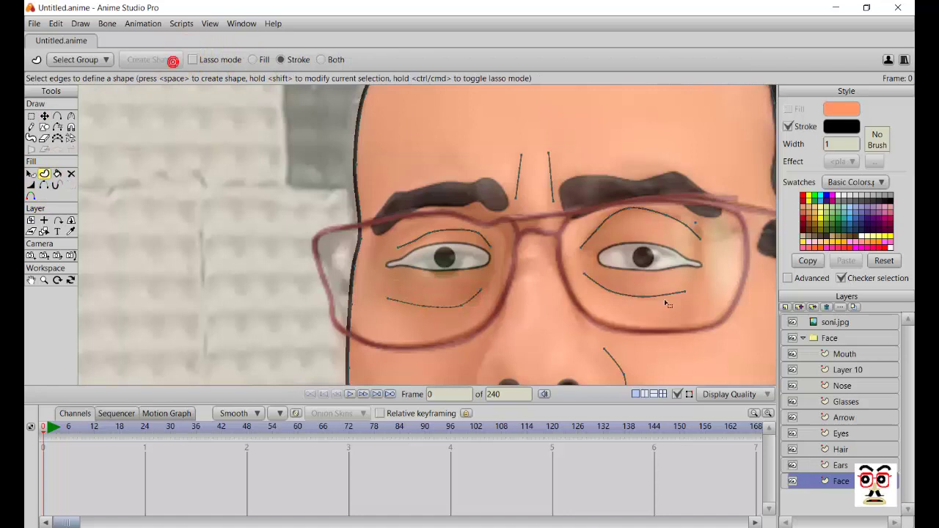
- Hide the soni.jpg photo and review the whole face drawing
left_click(830, 338)
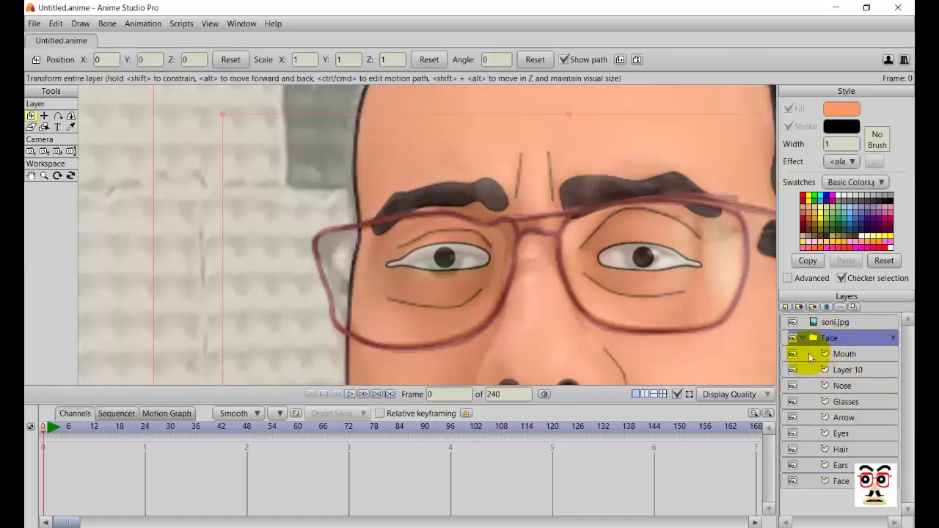
left_click(800, 326)
left_click(792, 322)
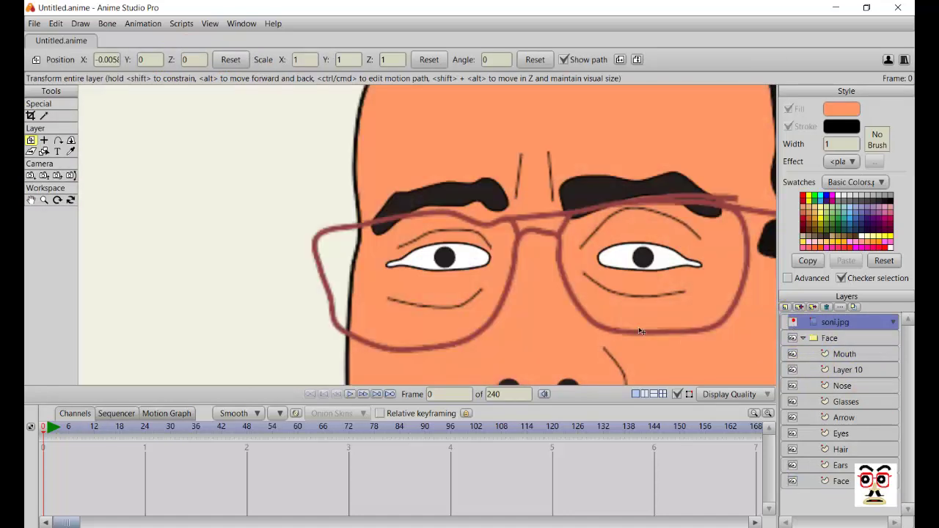
scroll(603, 285, "down", 3)
left_click_drag(604, 284, 659, 286)
scroll(518, 270, "down", 1)
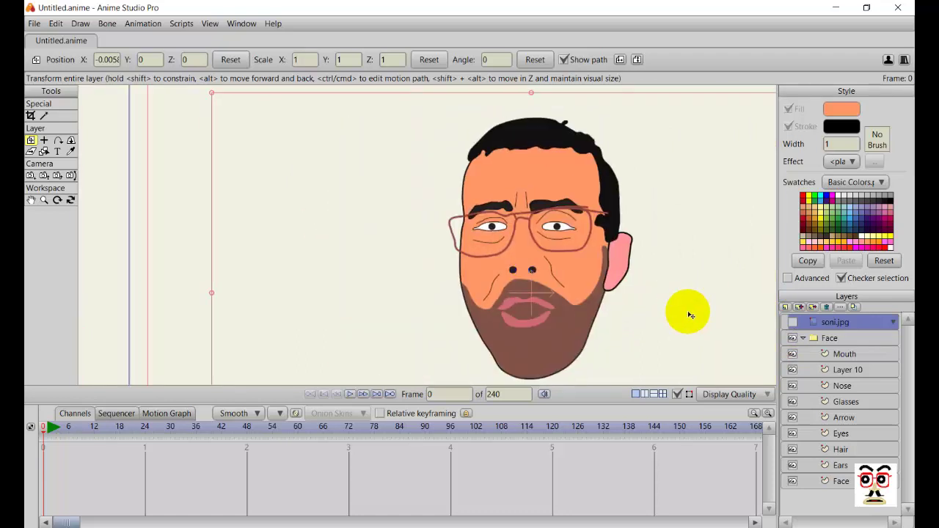
- Show the soni.jpg photo and trace the nose's right-hand contour on the Face layer, from below the nostril up towards the glasses
left_click(825, 338)
left_click(841, 483)
scroll(348, 320, "up", 6)
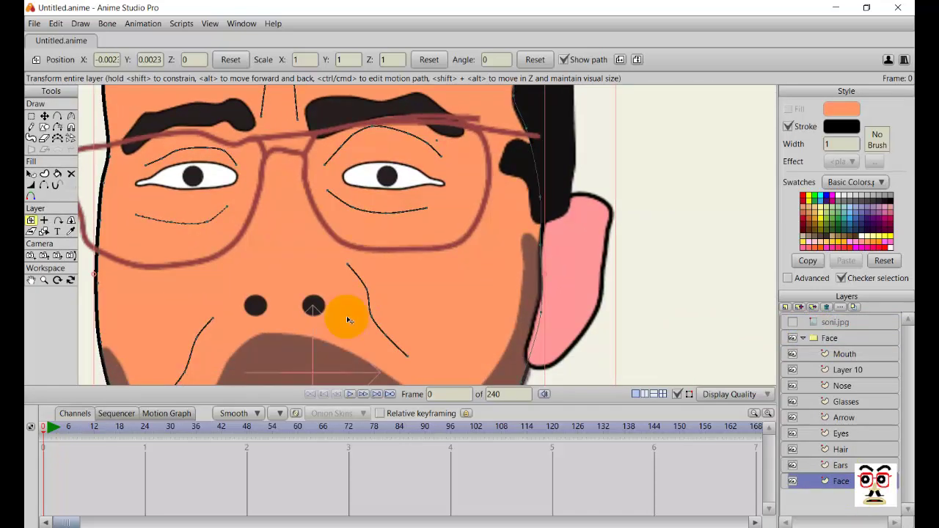
left_click(792, 321)
key("a")
left_click_drag(325, 319, 355, 309)
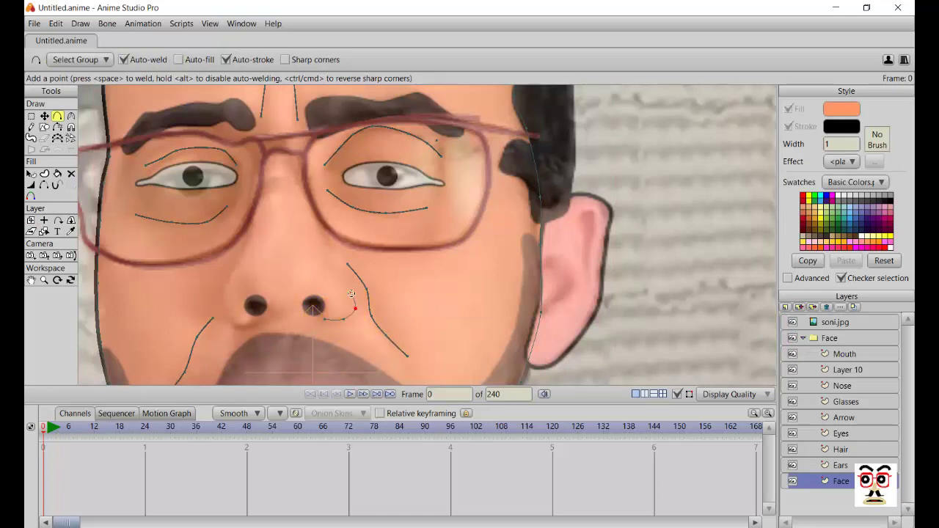
left_click(346, 294)
left_click(331, 284)
left_click(321, 256)
left_click(327, 235)
- Trace the nose's left-hand contour from below the nostril up to the glasses' rim
left_click(229, 322)
left_click(224, 302)
left_click(230, 279)
left_click(243, 260)
left_click(249, 232)
- Create stroke shapes from the nose's left-hand and right-hand contour curves
key("t")
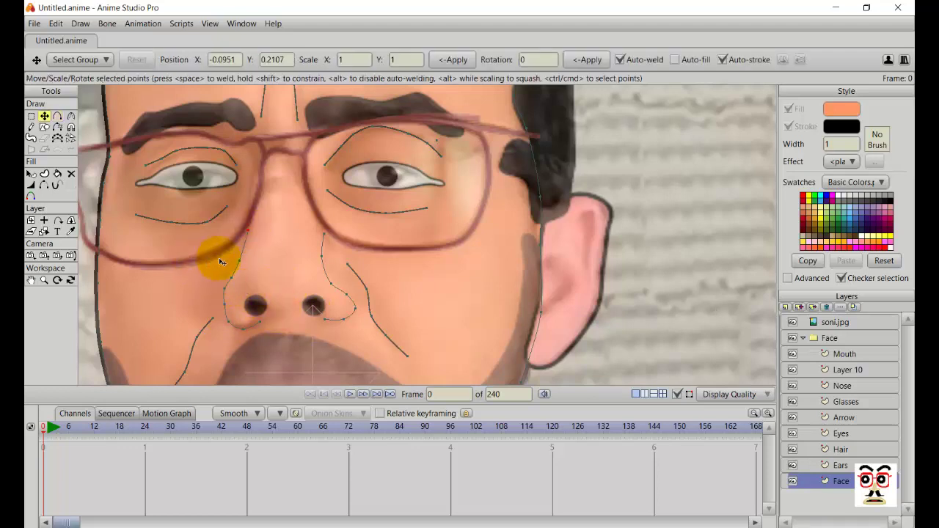
double_click(240, 268)
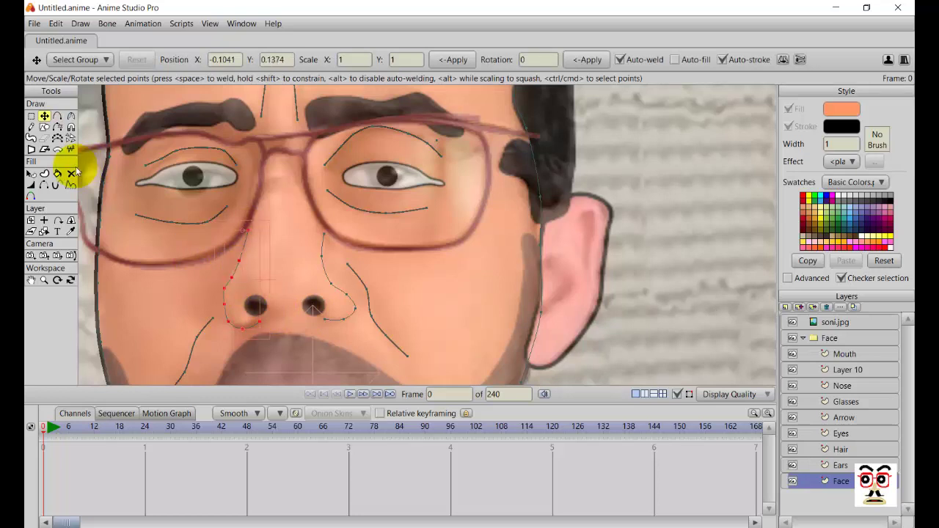
left_click(45, 173)
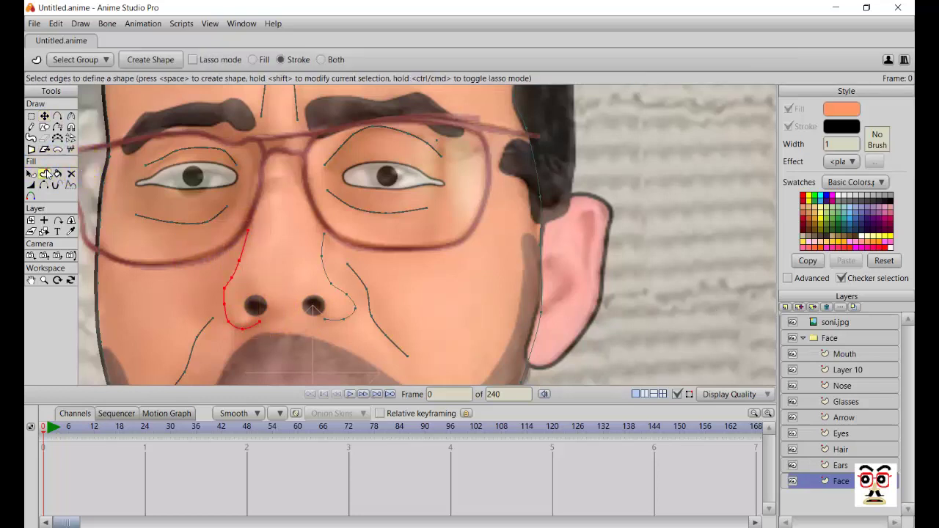
left_click(150, 60)
double_click(321, 266)
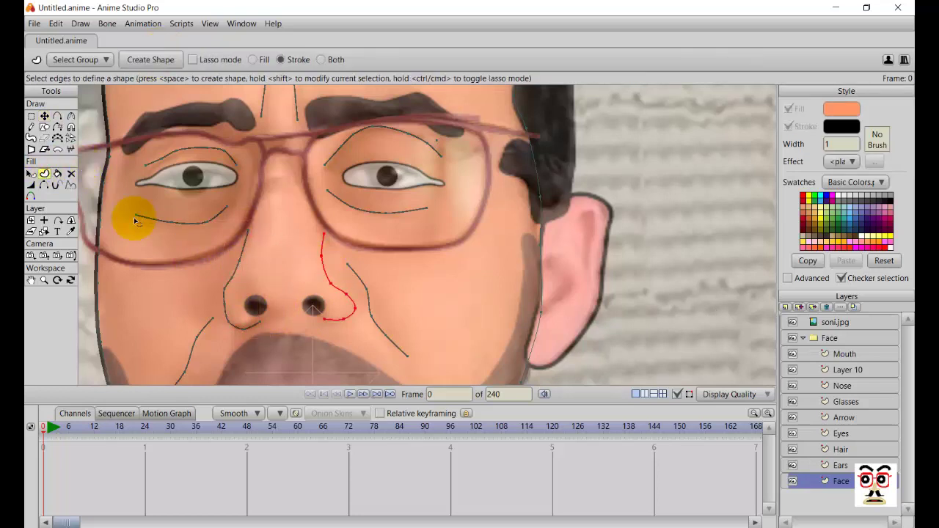
left_click(154, 60)
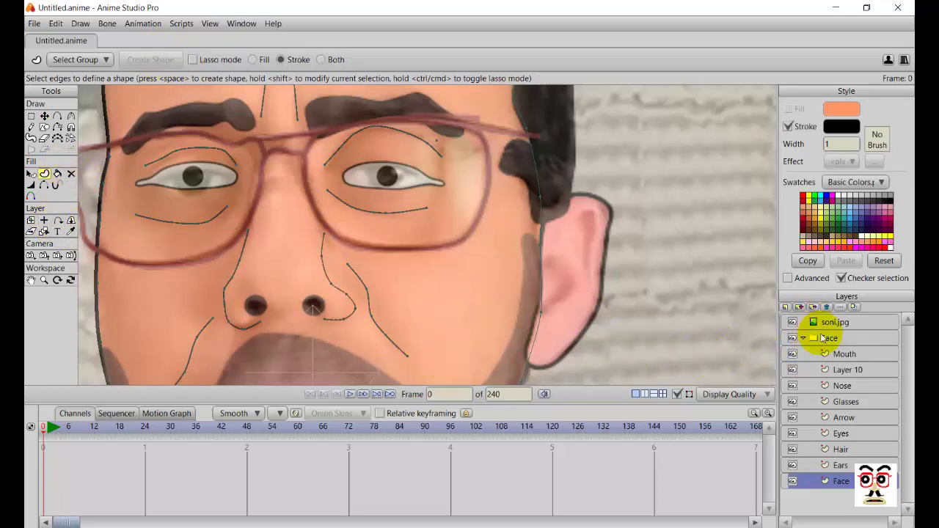
left_click(823, 337)
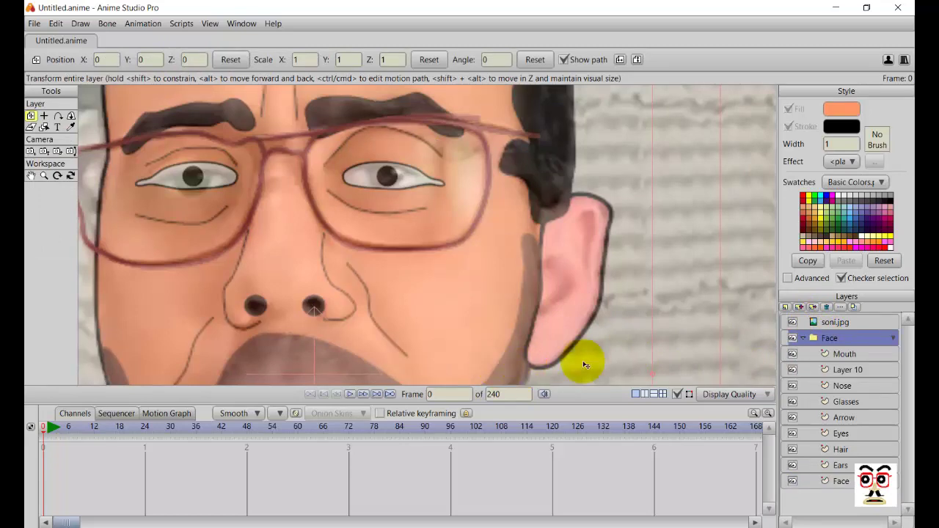
- On the Face layer, move the outermost point of the nose's right-hand contour slightly inward
left_click(836, 480)
scroll(373, 335, "up", 2)
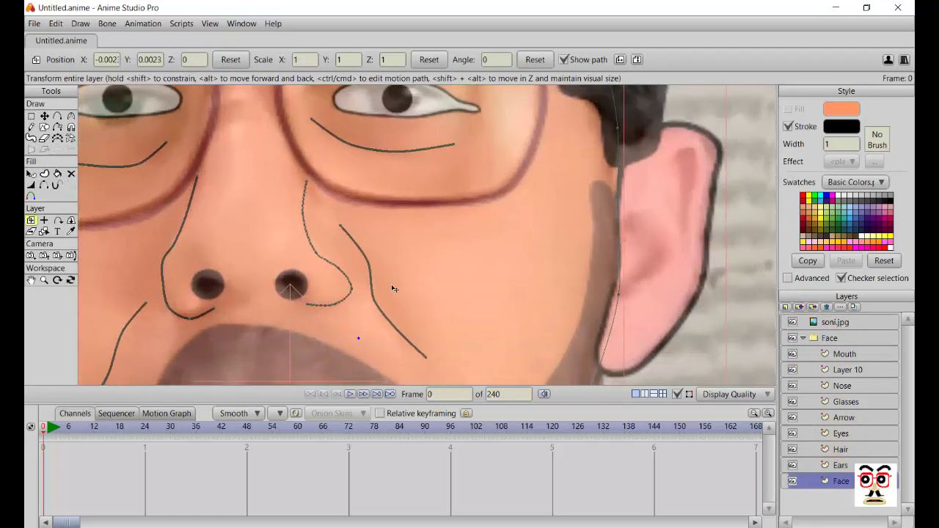
scroll(393, 288, "up", 2)
key("t")
left_click(318, 315)
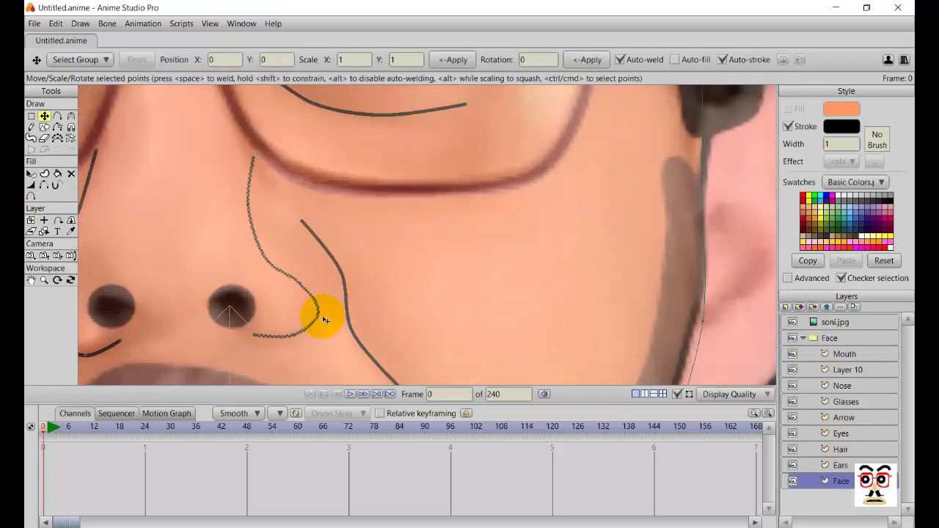
left_click(318, 315)
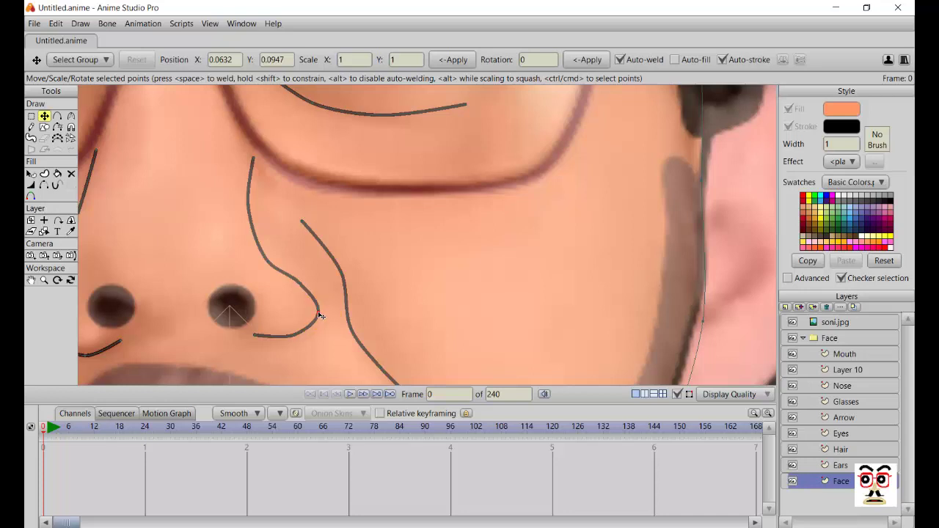
left_click_drag(319, 315, 313, 317)
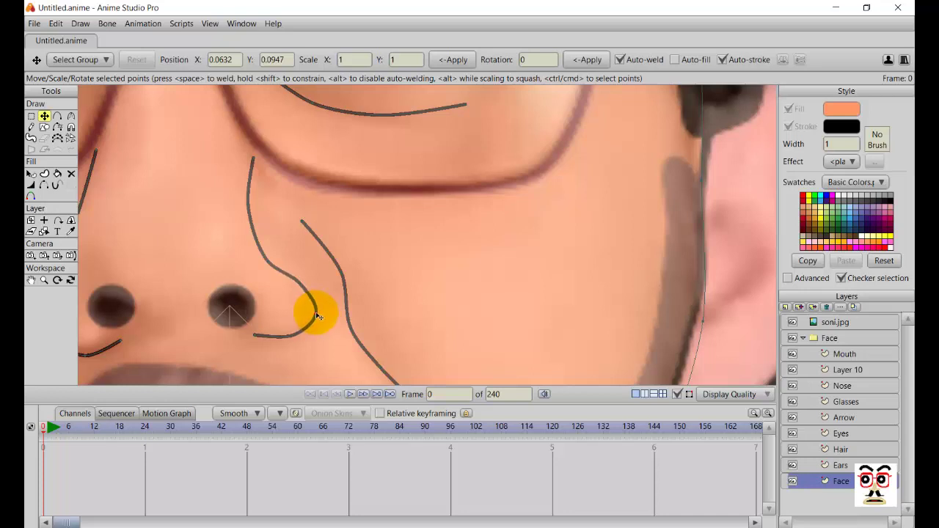
- Hide the soni.jpg photo and examine the nose contours on the face drawing
left_click(811, 338)
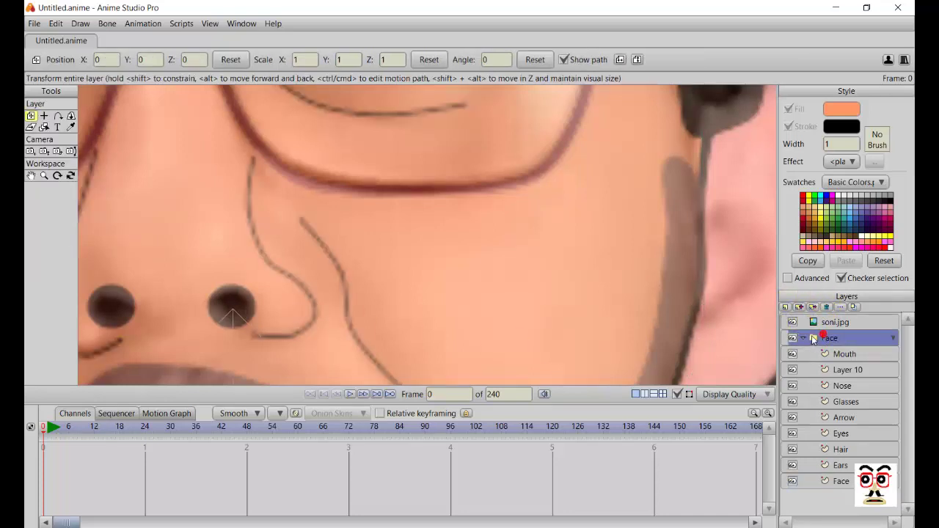
left_click(792, 322)
scroll(484, 279, "down", 8)
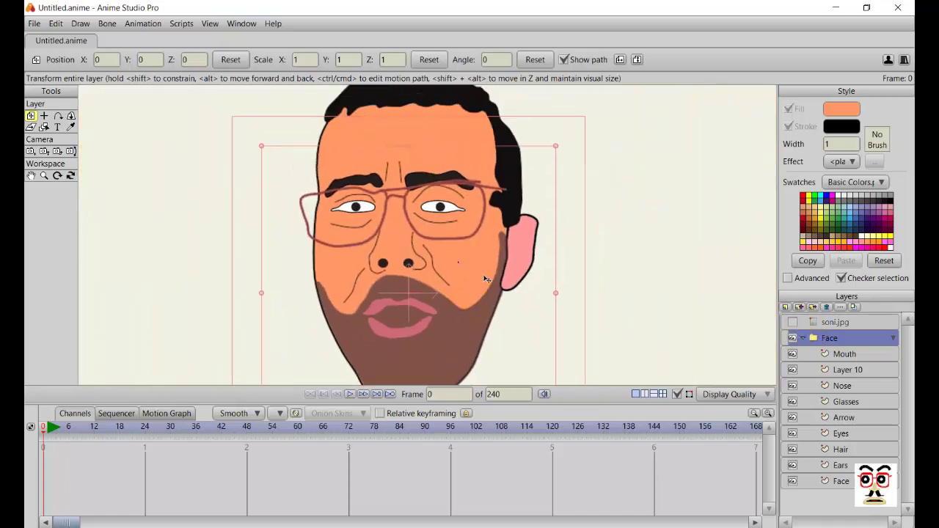
scroll(506, 290, "up", 6)
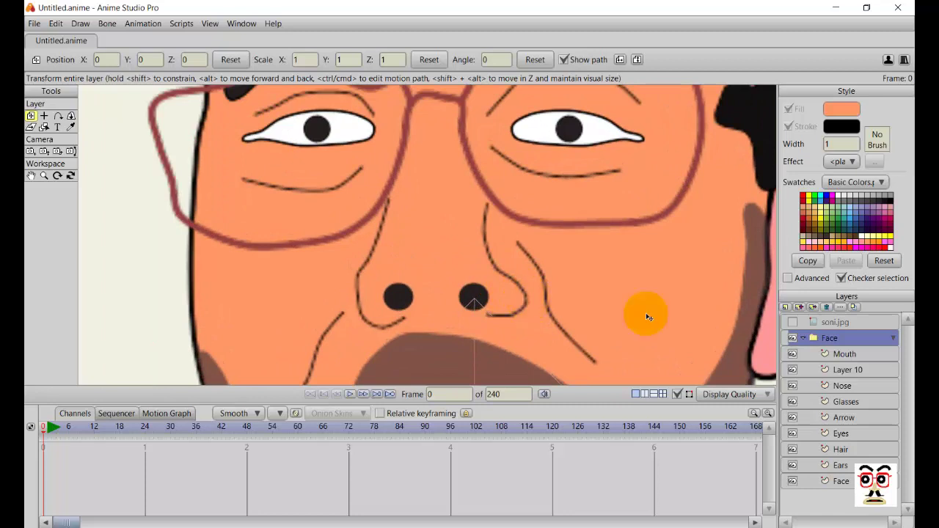
- Reshape the nose's right-hand contour on the Face layer by pulling its points inward around the nostril
left_click(841, 481)
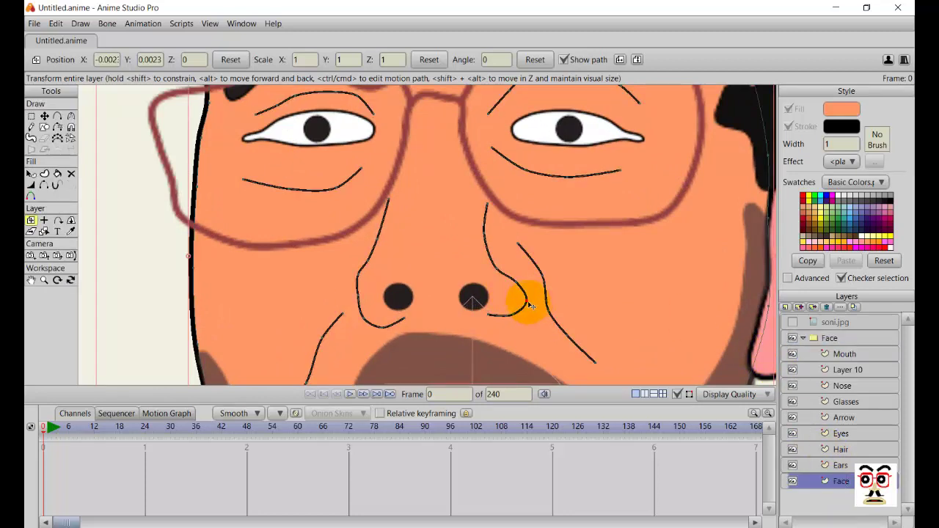
left_click(527, 305)
key("t")
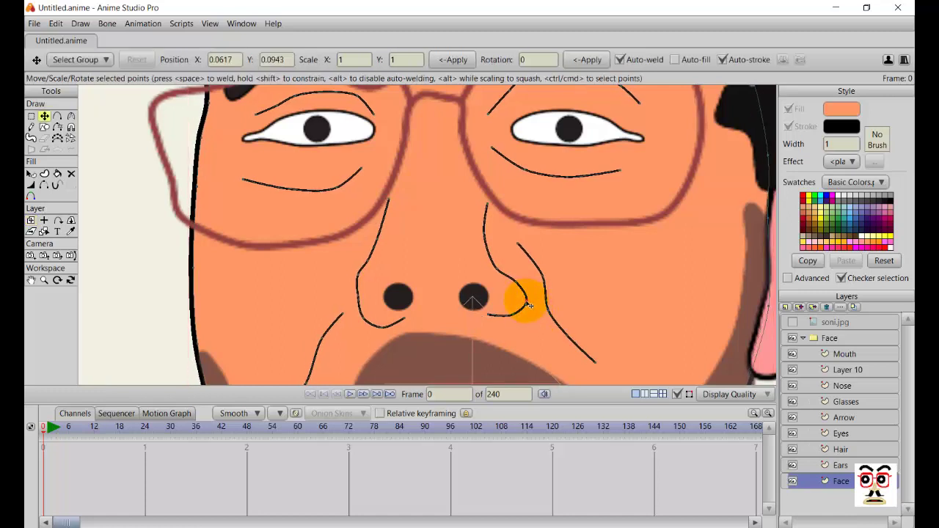
left_click_drag(525, 304, 510, 279)
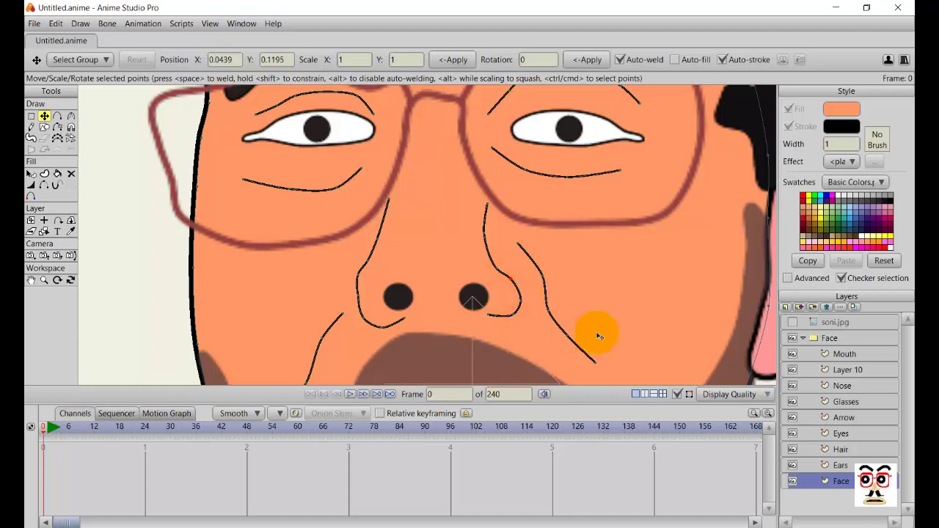
- Compare the face drawing with the soni.jpg photo shown and hidden, leaving the photo hidden
left_click(792, 322)
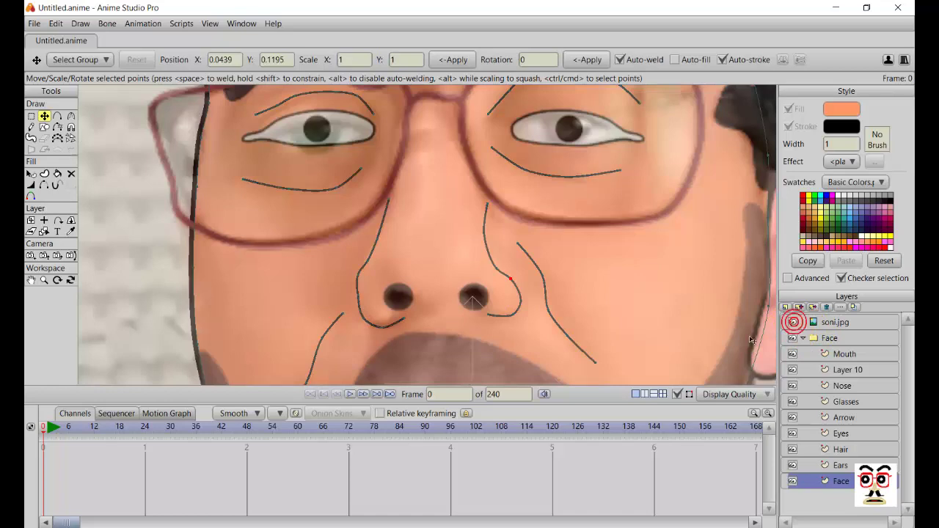
scroll(580, 314, "down", 5)
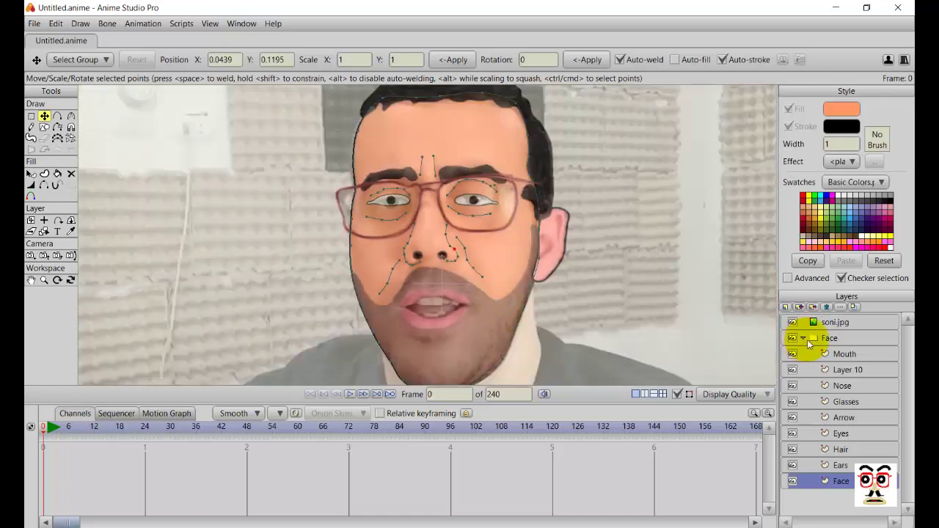
left_click(792, 322)
scroll(547, 306, "down", 2)
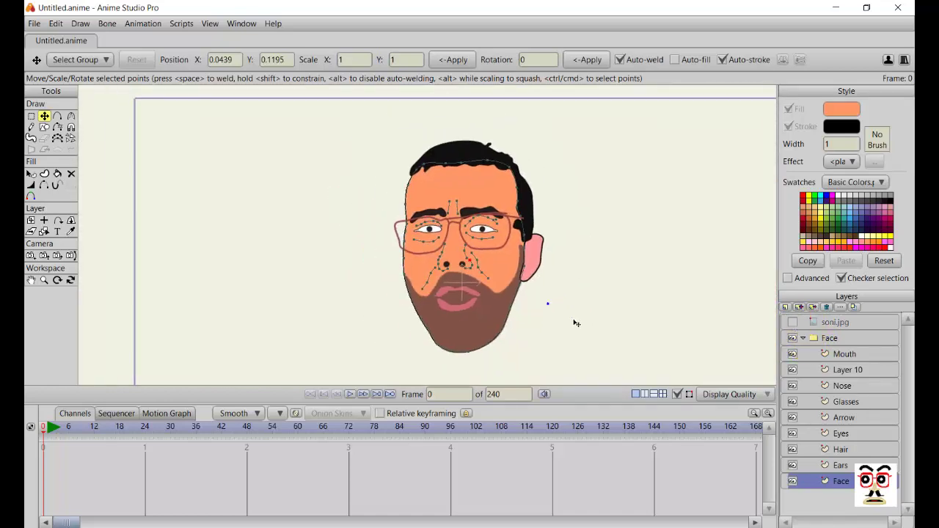
- Compare the soni.jpg photo shown and hidden with the Face group hidden, leaving the photo shown
left_click(807, 345)
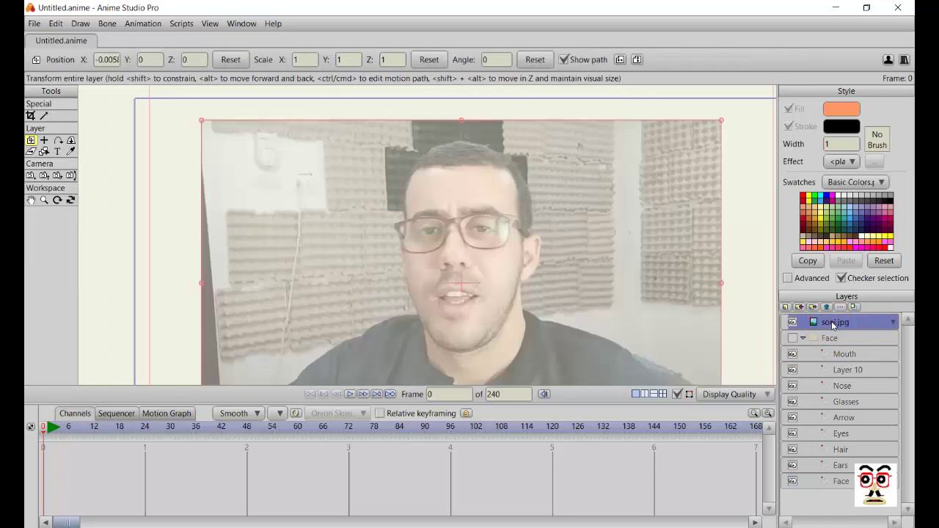
left_click(793, 322)
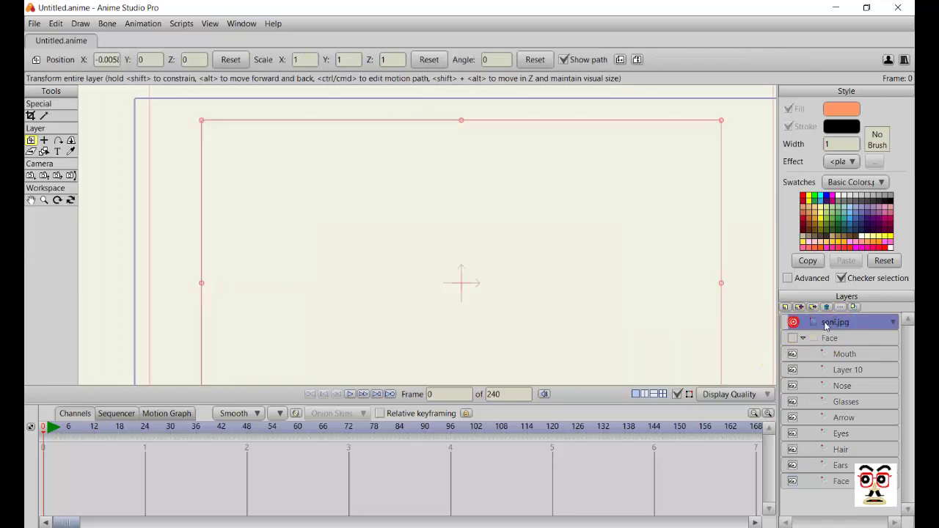
left_click(792, 322)
scroll(533, 275, "down", 2)
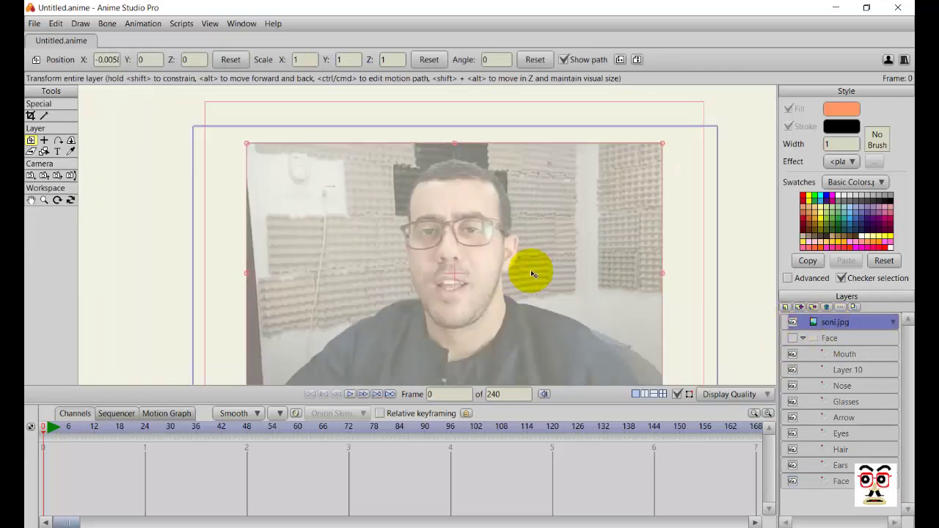
- Move the whole Face group to the right, beside the photographed face, and show the soni.jpg photo
left_click(831, 339)
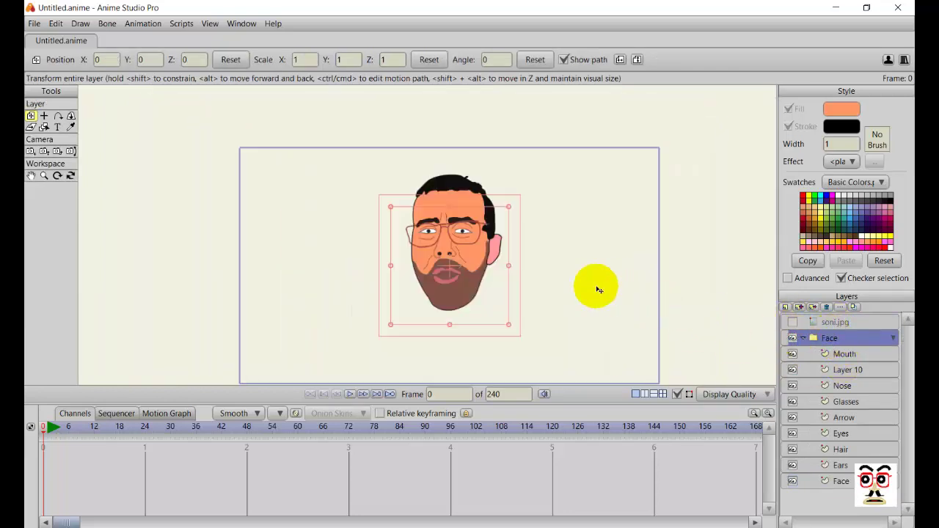
scroll(493, 276, "up", 2)
left_click_drag(480, 265, 618, 271)
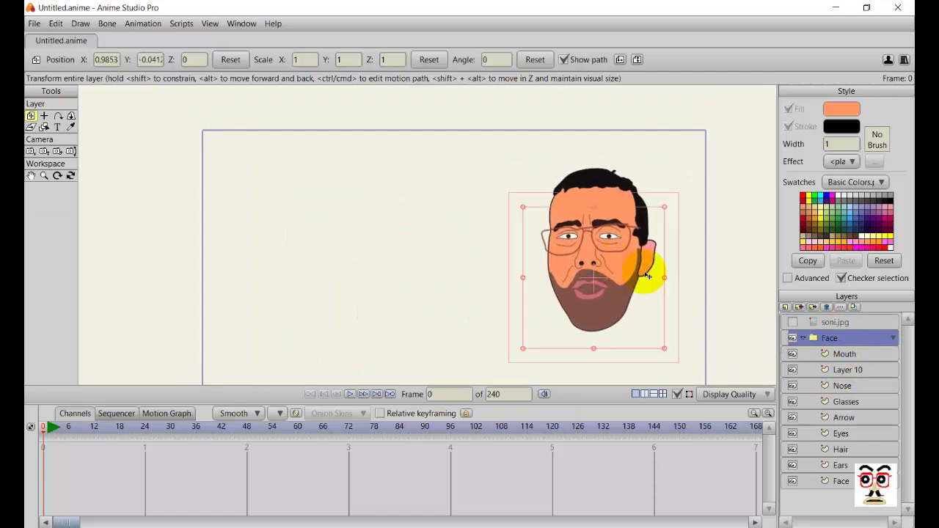
left_click(793, 324)
left_click_drag(549, 307, 446, 273)
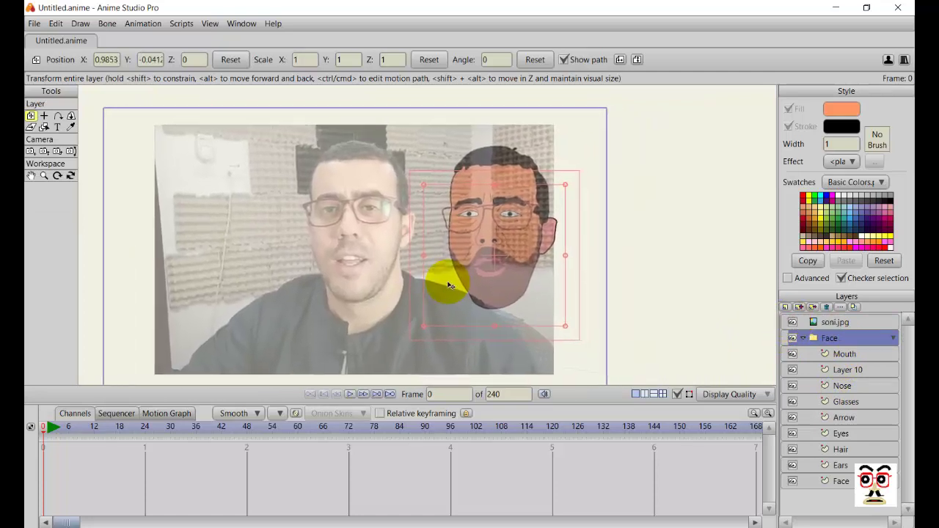
- Set the soni.jpg layer's opacity to 100%
left_click(828, 322)
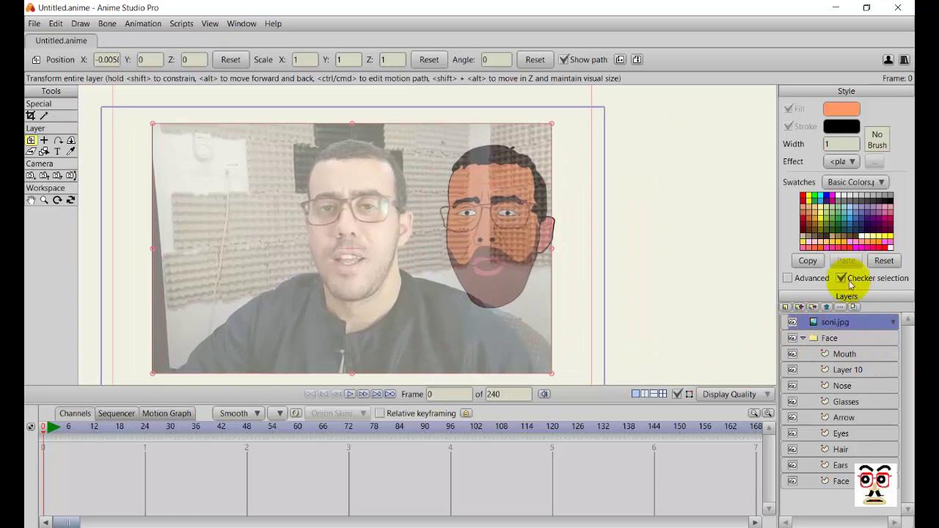
double_click(829, 322)
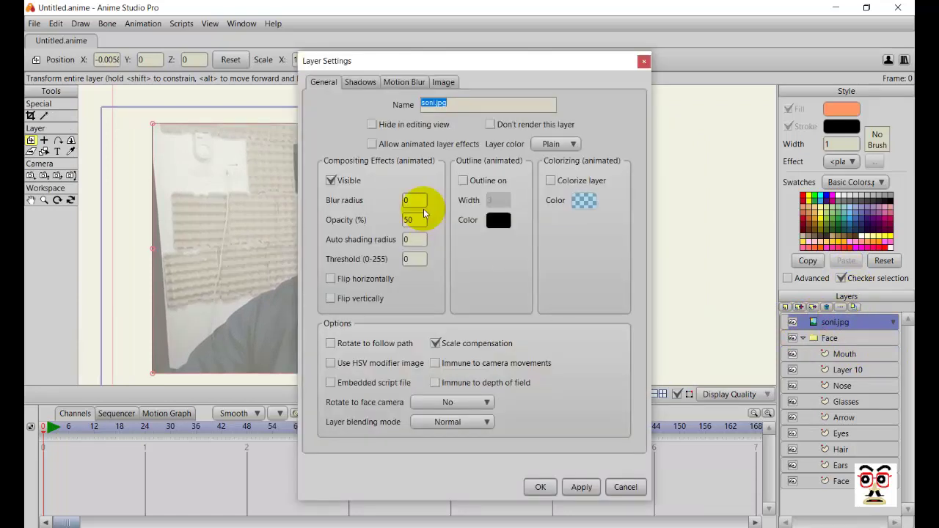
left_click(408, 220)
type("100")
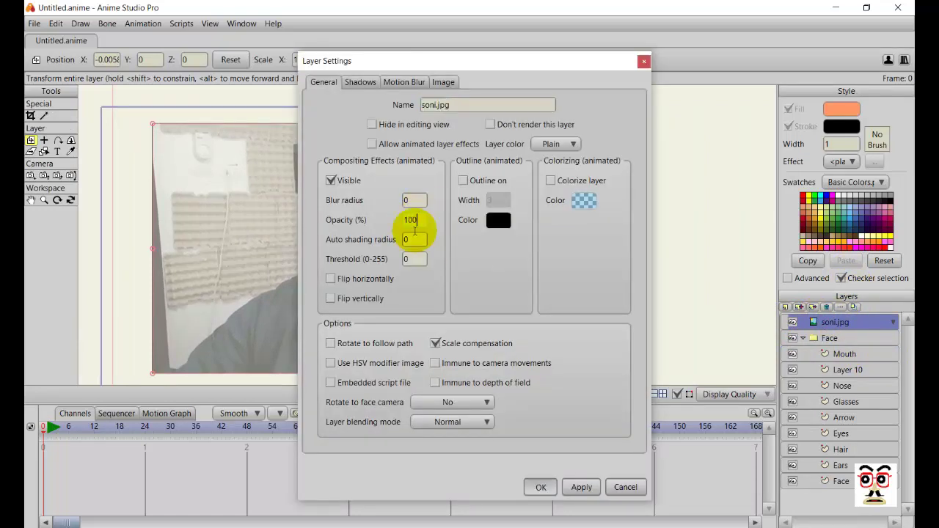
key("Return")
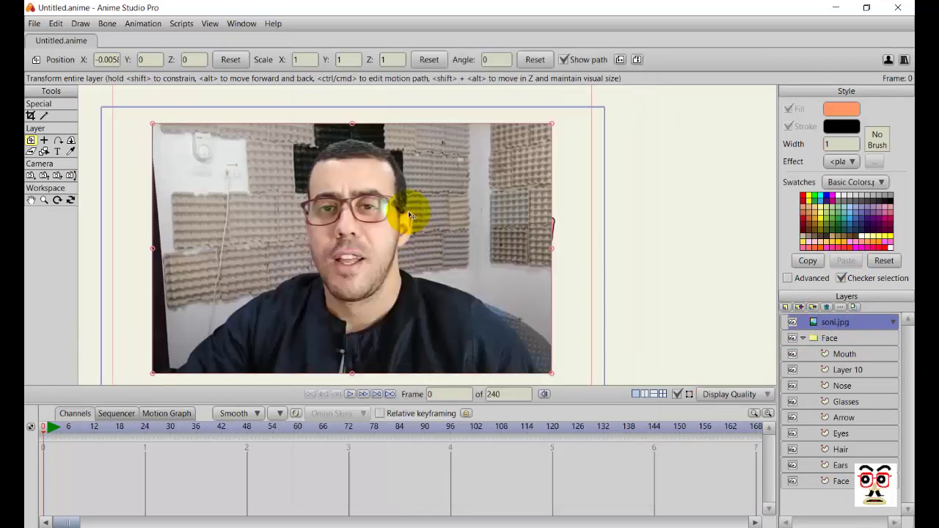
- Collapse the Face group and place it above soni.jpg in the layer order, comparing the drawing with the photo
left_click(804, 338)
left_click(803, 339)
left_click_drag(818, 325, 819, 318)
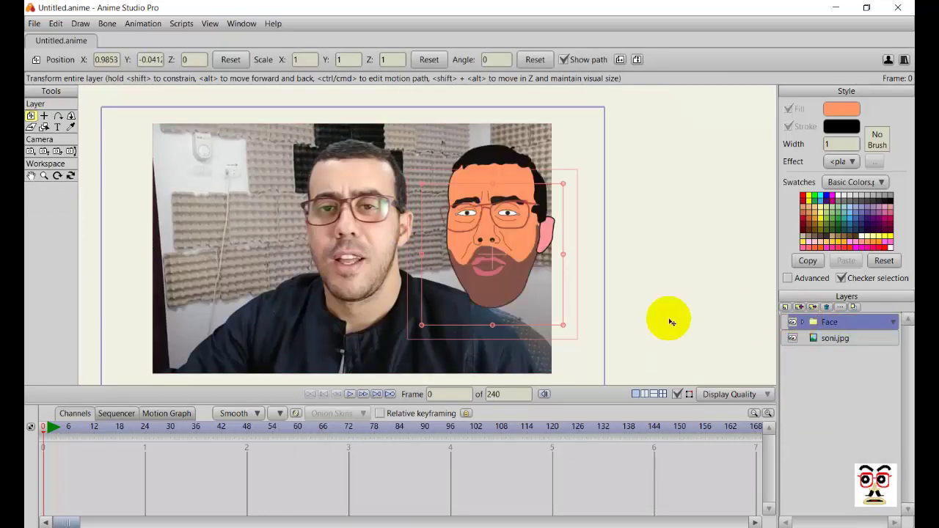
scroll(382, 257, "up", 5)
scroll(444, 265, "down", 3)
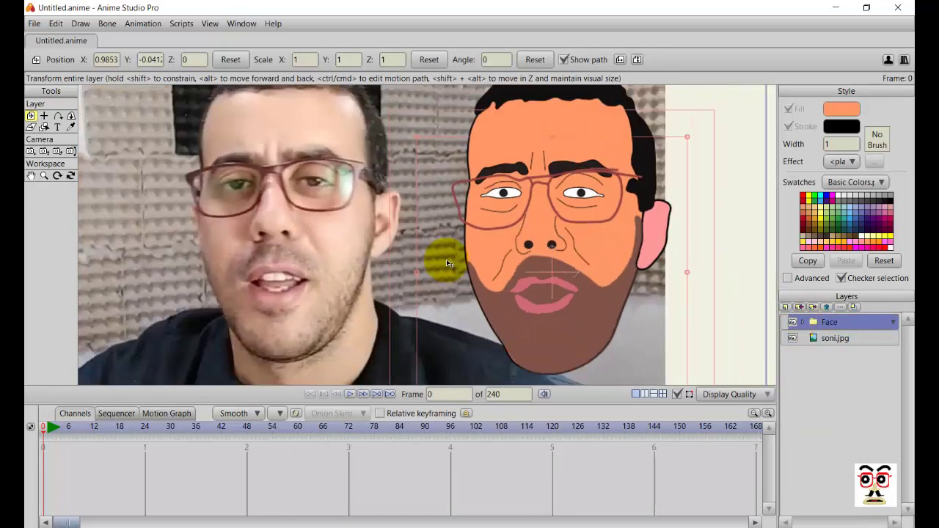
left_click_drag(476, 278, 505, 282)
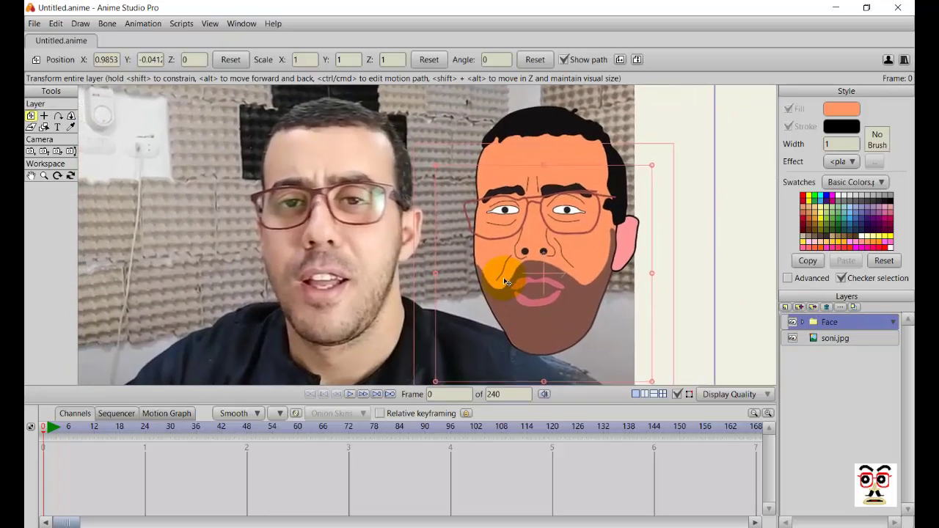
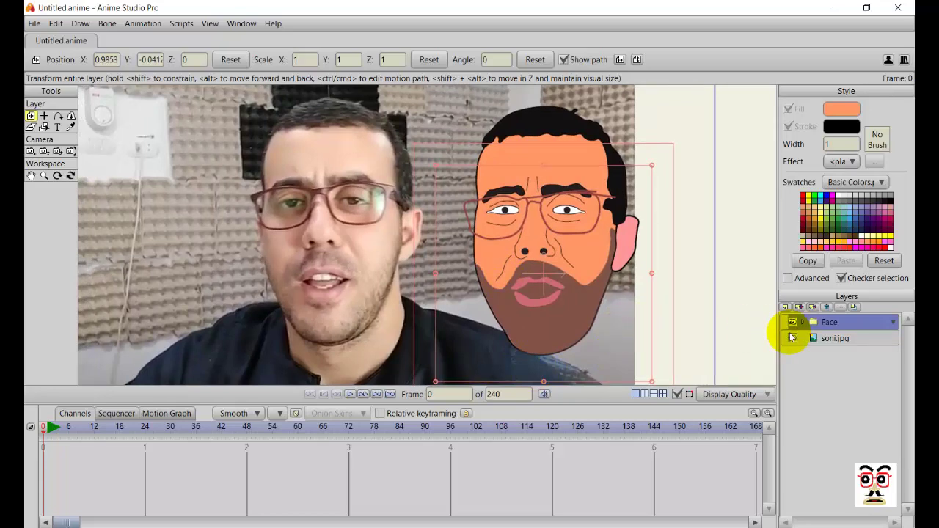
- Expand the Face group and delete the newly added empty layer above Mouth
left_click(802, 321)
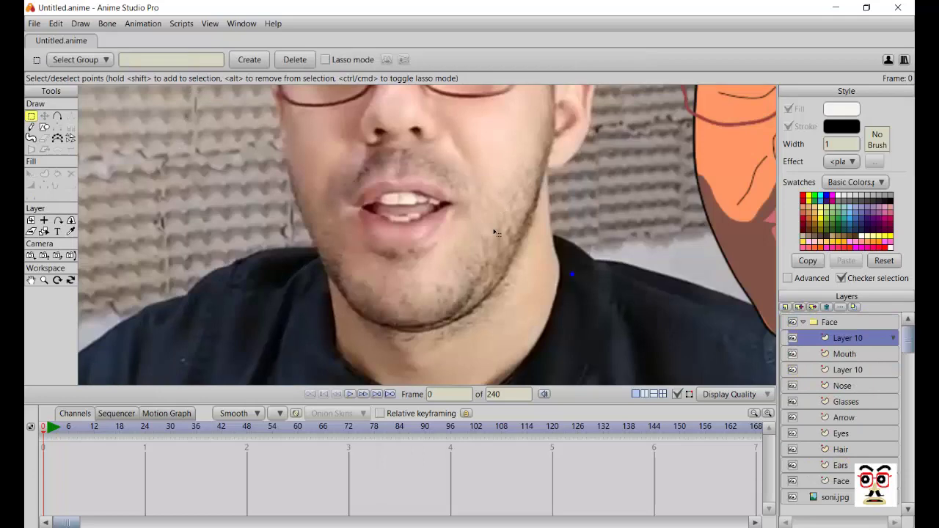
scroll(489, 220, "down", 3)
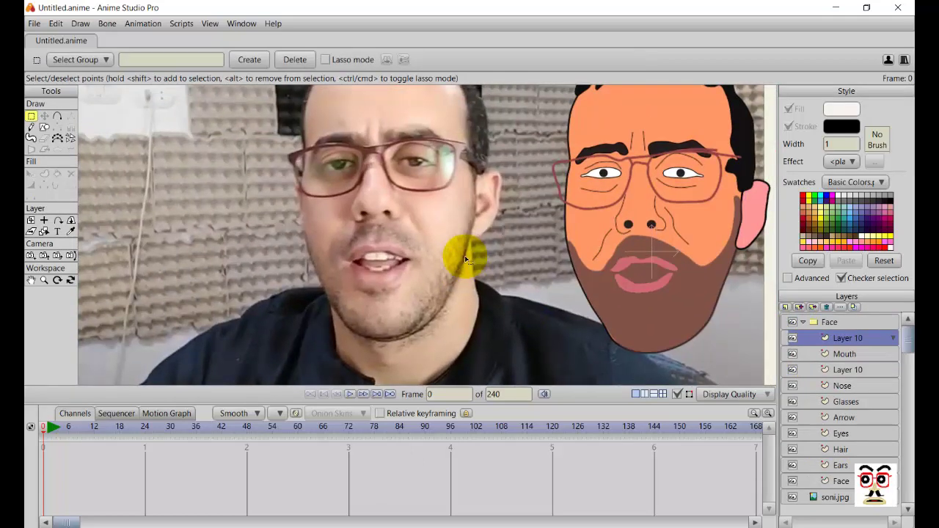
left_click(826, 306)
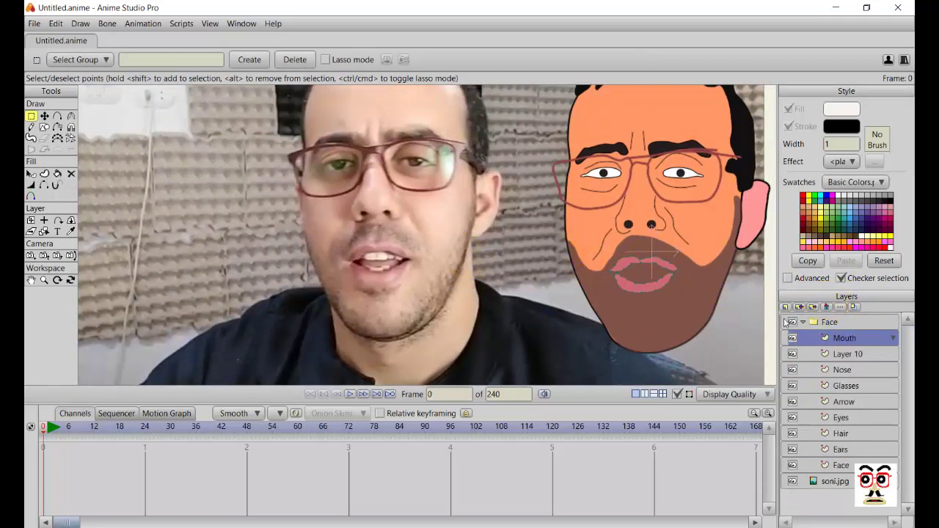
scroll(524, 282, "down", 2)
left_click_drag(524, 282, 430, 303)
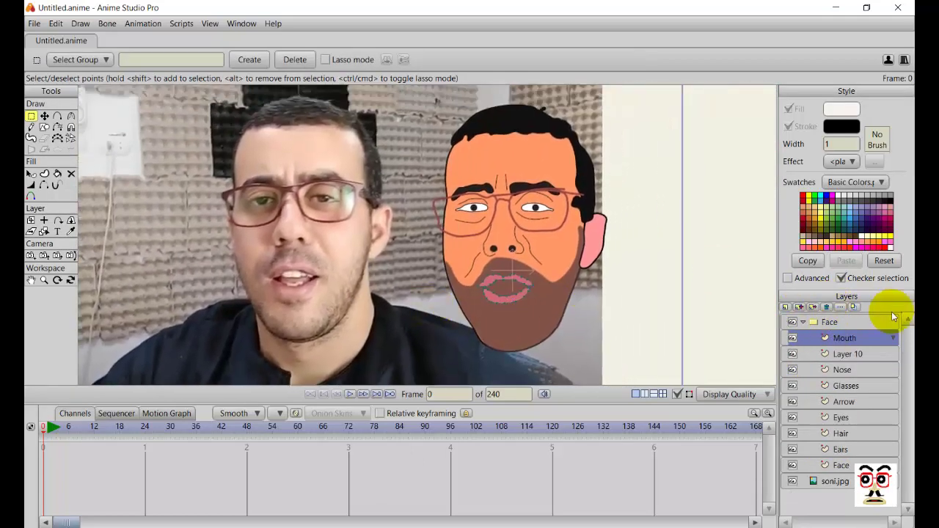
- Add a new vector layer above Mouth in the Face group and make it the active layer
left_click(784, 306)
left_click(789, 316)
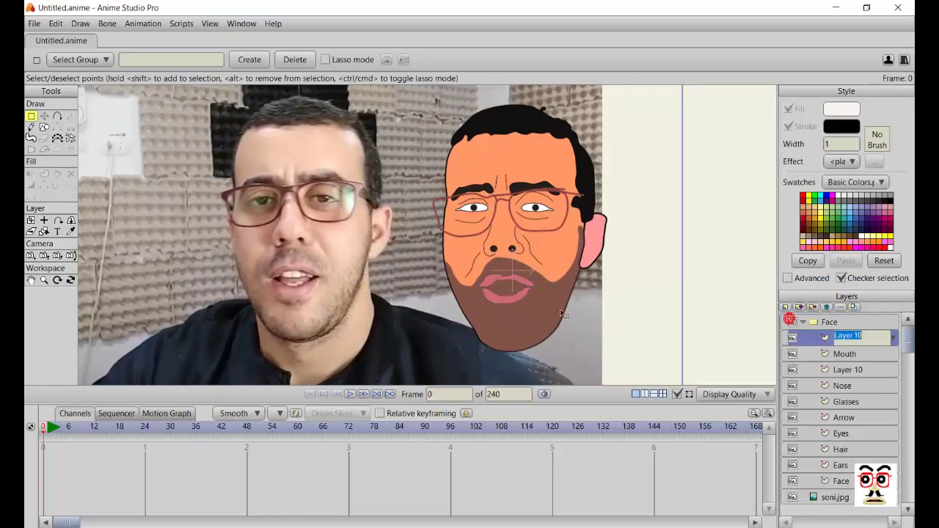
left_click(850, 352)
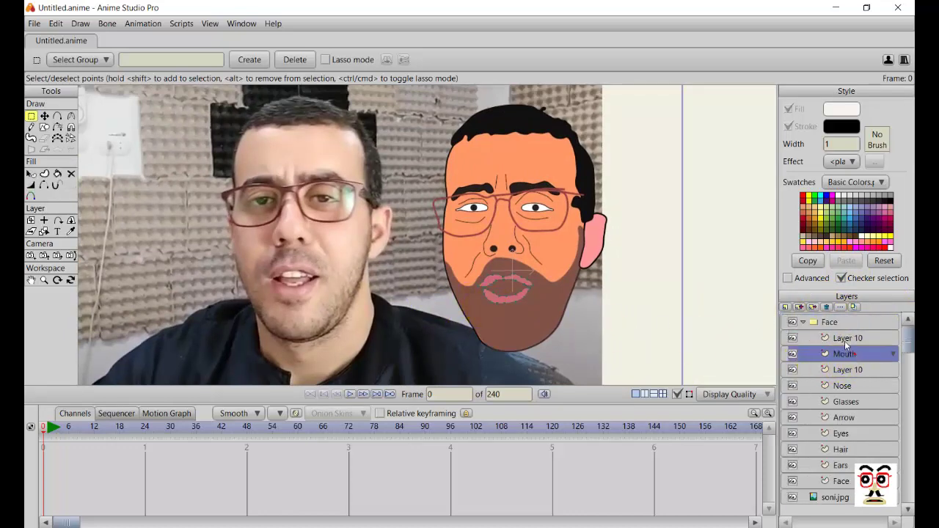
left_click(845, 338)
- On the new layer, trace the lower edge of the photo's upper teeth with Add Point, from the left mouth corner rightward
scroll(427, 235, "up", 2)
left_click_drag(322, 290, 599, 292)
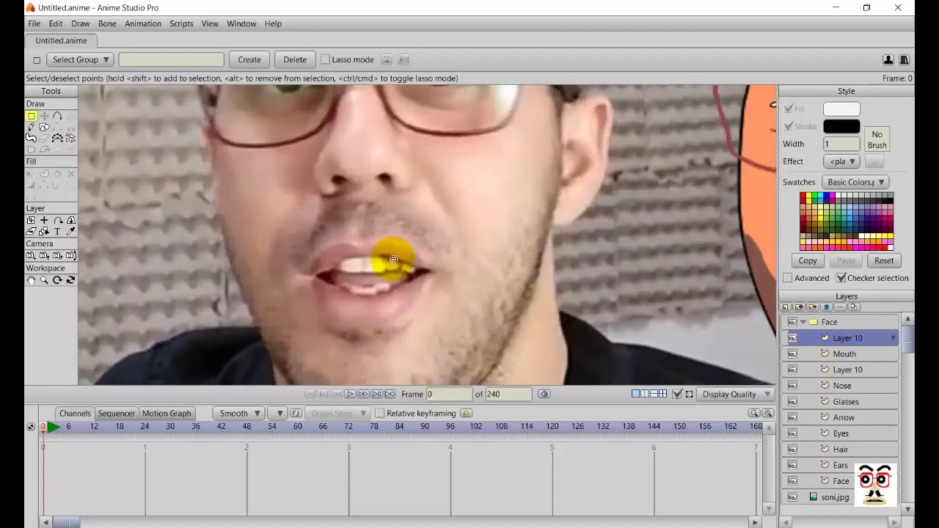
key("a")
scroll(405, 263, "up", 3)
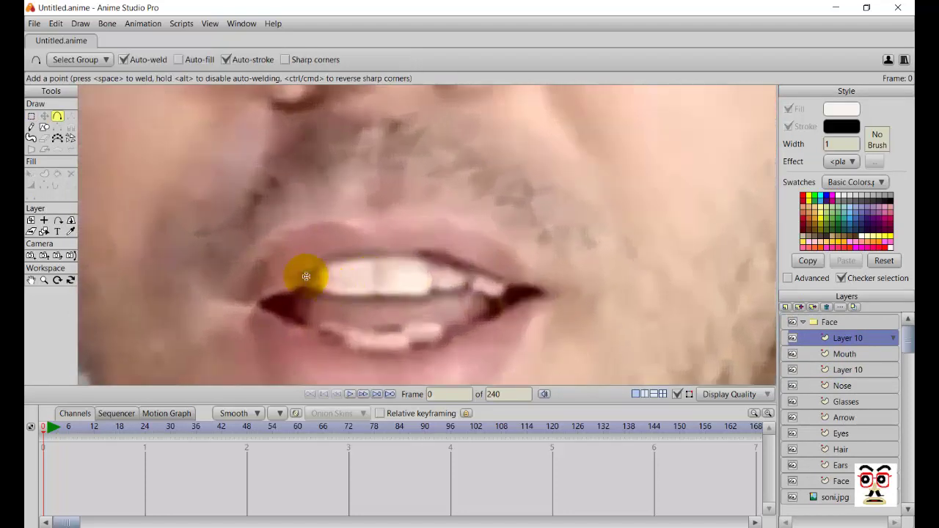
left_click(338, 299)
left_click_drag(365, 296, 430, 336)
left_click(439, 293)
scroll(451, 304, "up", 2)
scroll(450, 313, "up", 3)
left_click(426, 318)
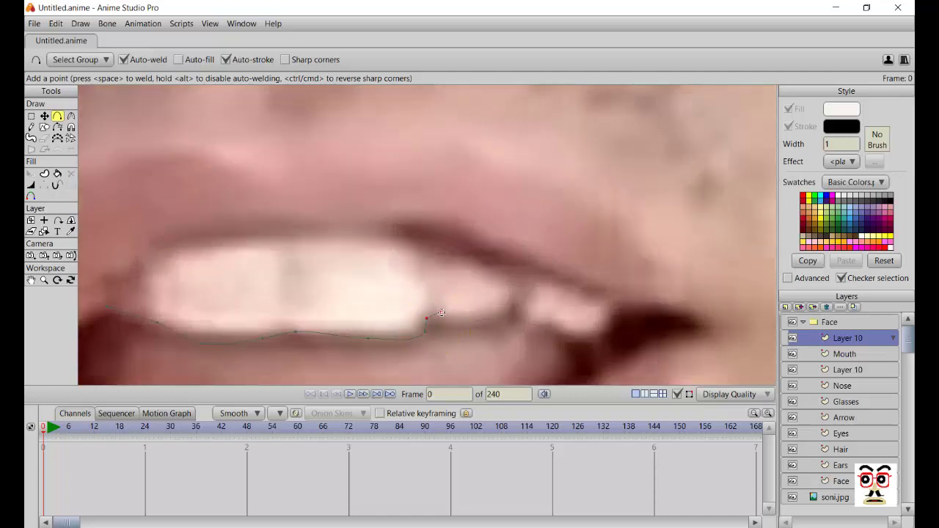
left_click(436, 318)
left_click(456, 324)
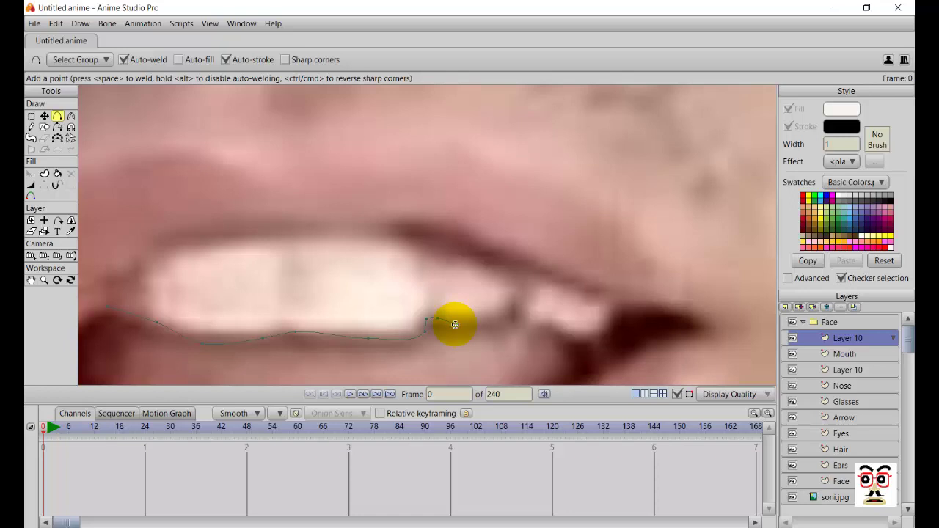
left_click(492, 321)
left_click(535, 322)
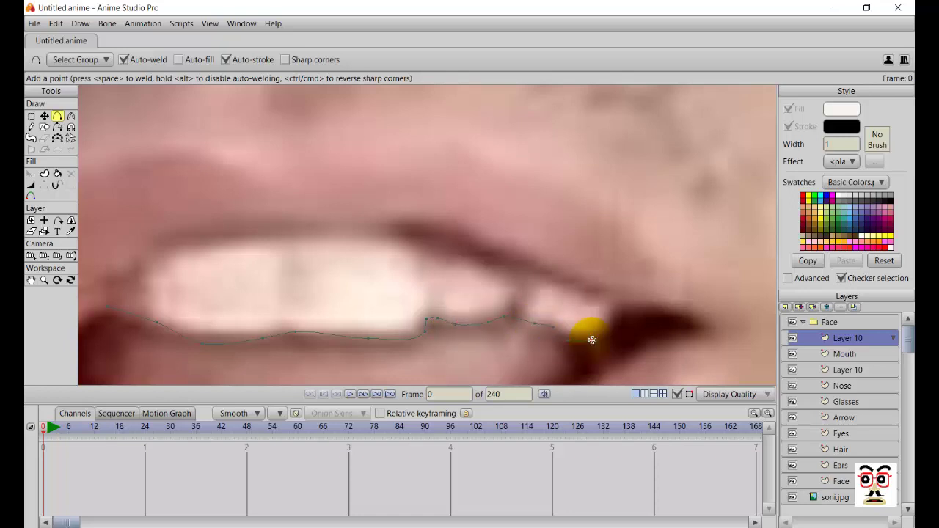
- Trace around the rightmost tooth and back along the upper edge of the teeth, closing the outline at its starting point
left_click(561, 280)
left_click(545, 279)
left_click(563, 297)
left_click(353, 237)
left_click(320, 239)
left_click(156, 241)
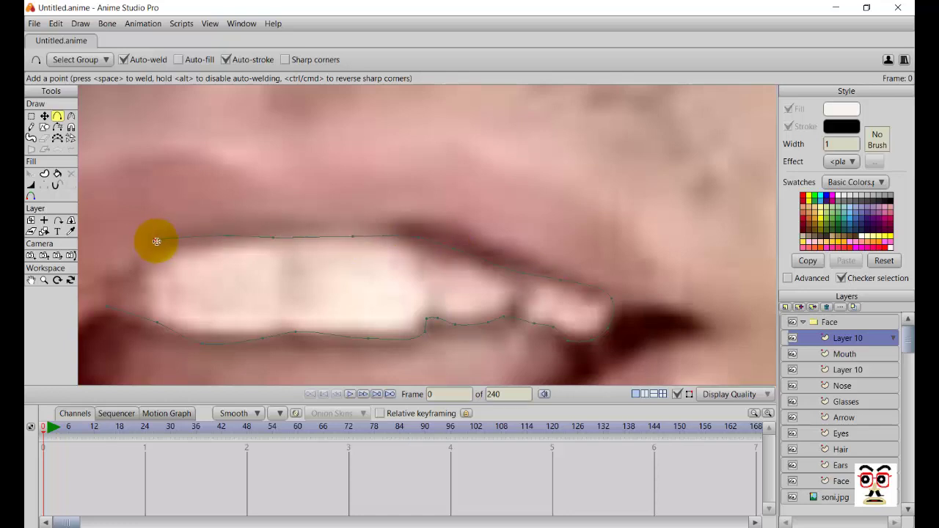
left_click_drag(185, 294, 537, 303)
left_click_drag(503, 334, 506, 339)
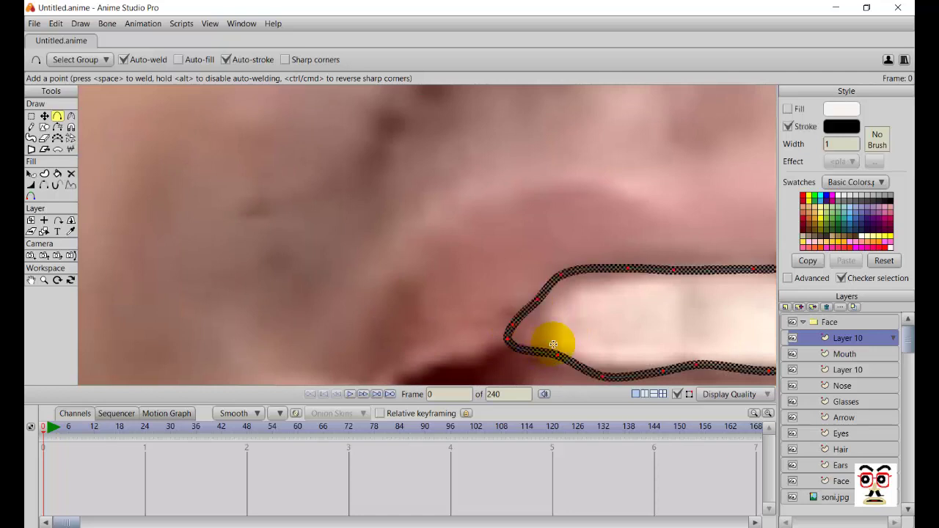
scroll(552, 338, "down", 4)
left_click_drag(621, 313, 537, 326)
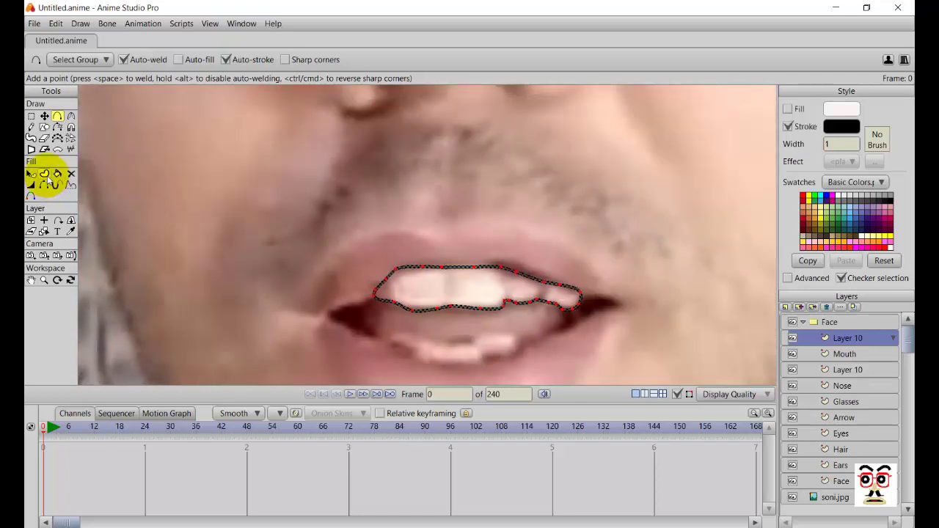
- Create a shape with both fill and stroke from the closed upper-teeth outline
left_click(45, 176)
left_click(141, 62)
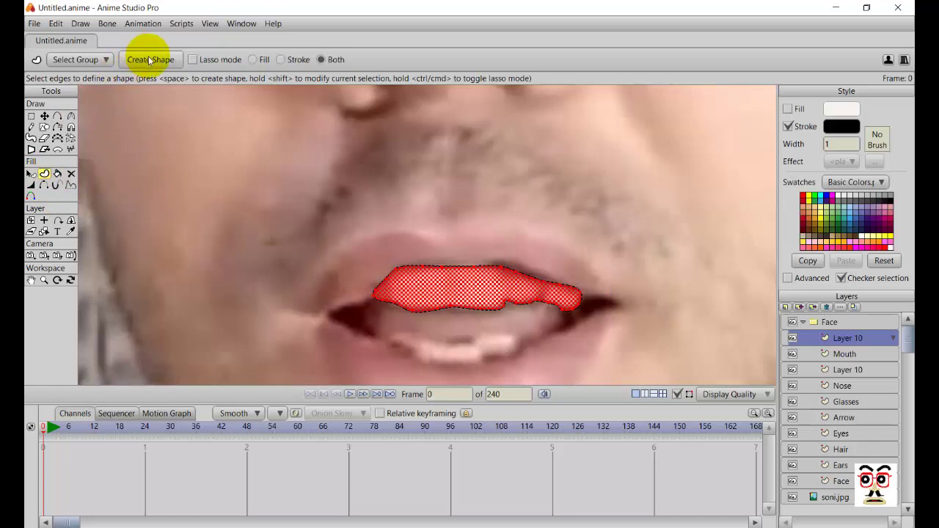
left_click(149, 61)
scroll(486, 323, "down", 3)
left_click_drag(626, 281, 546, 300)
scroll(348, 279, "up", 1)
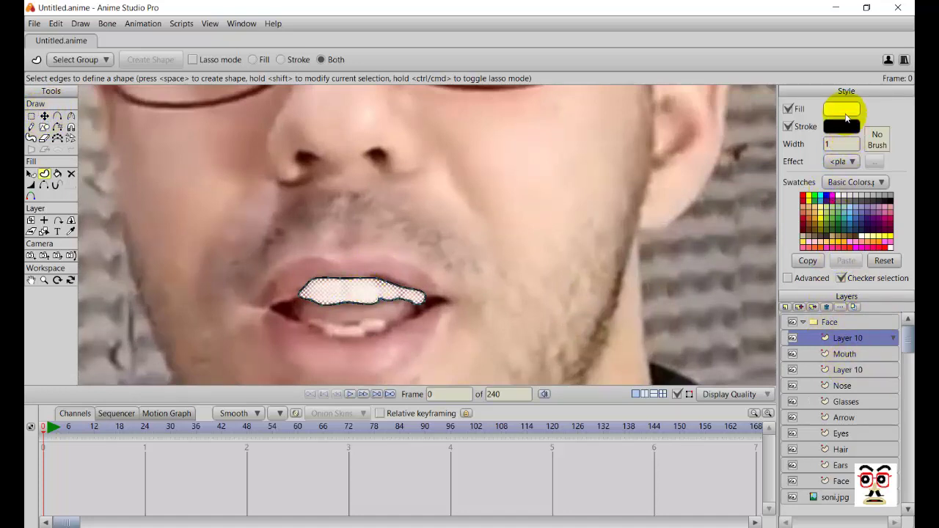
- Make the teeth shape's fill colour semi-transparent so that the photo shows through
left_click(841, 109)
left_click_drag(673, 253, 676, 320)
left_click(678, 365)
scroll(358, 305, "up", 3)
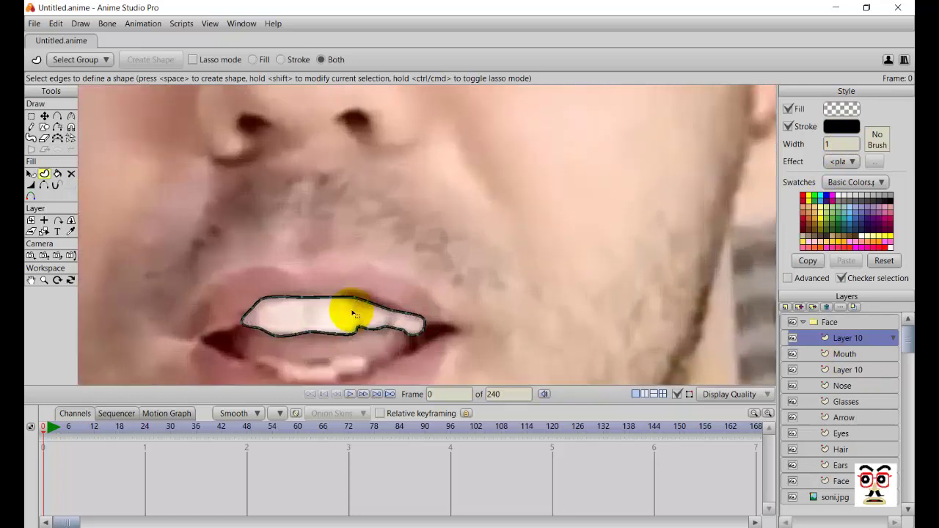
- Draw a short vertical line between the two front teeth inside the teeth outline with Add Point
key("a")
scroll(359, 289, "up", 2)
left_click_drag(337, 278, 360, 253)
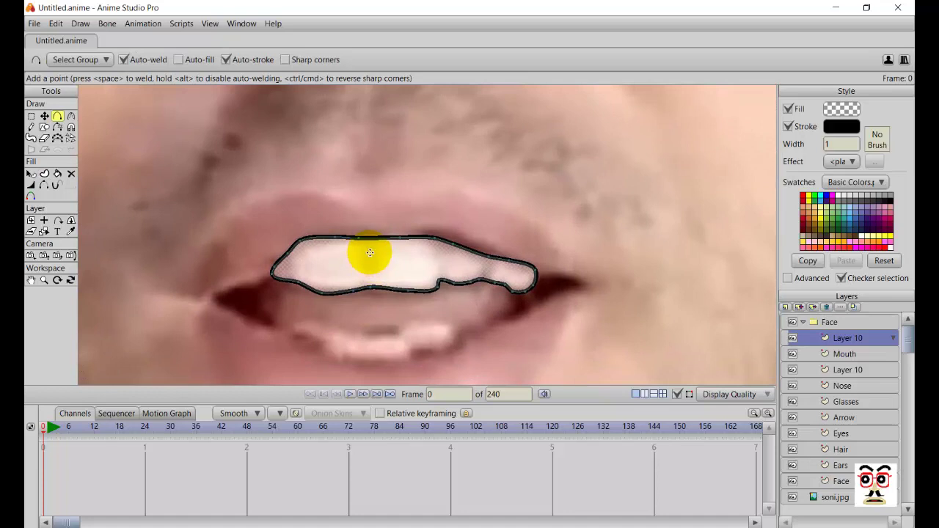
scroll(371, 248, "up", 2)
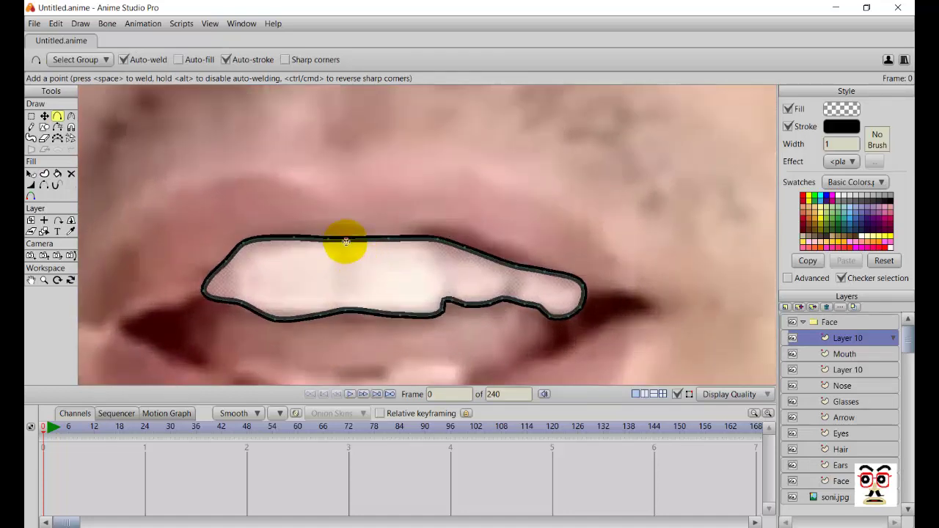
left_click_drag(341, 256, 339, 292)
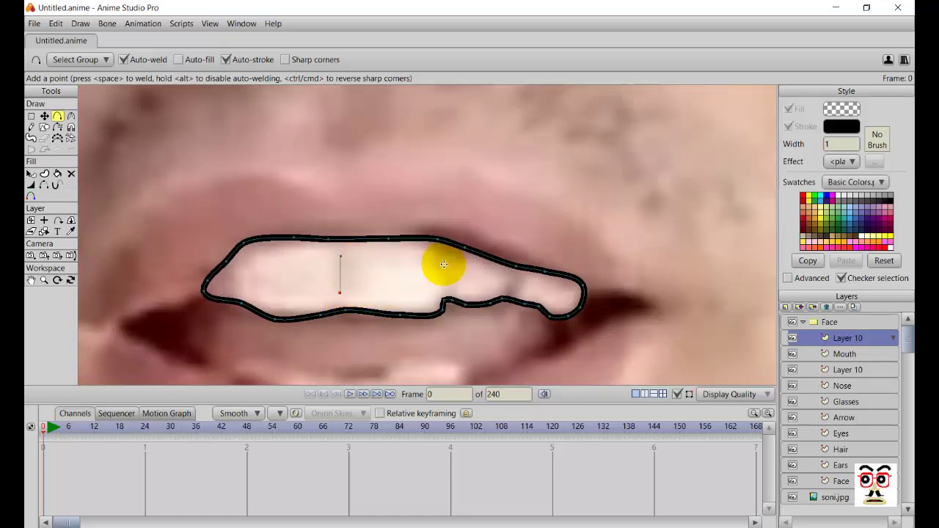
left_click_drag(441, 258, 442, 281)
key("ctrl+z")
scroll(447, 267, "up", 2)
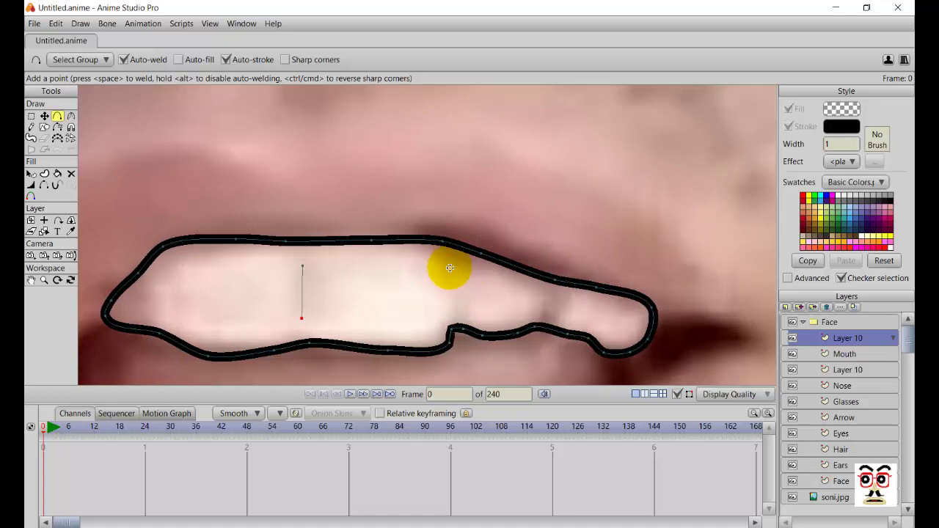
- Draw two short divider lines along the tooth gaps right of the front teeth with Add Point
left_click_drag(449, 268, 448, 273)
left_click(449, 312)
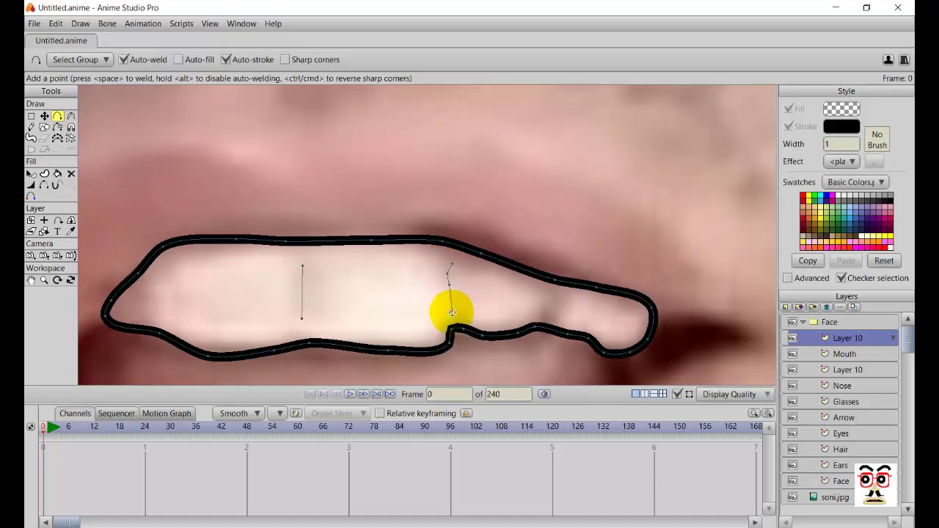
left_click(555, 297)
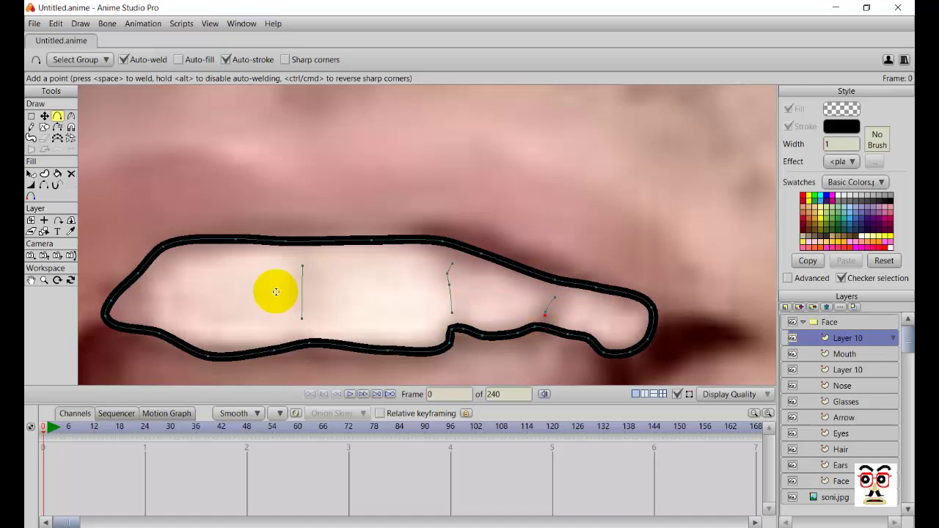
left_click_drag(177, 264, 167, 321)
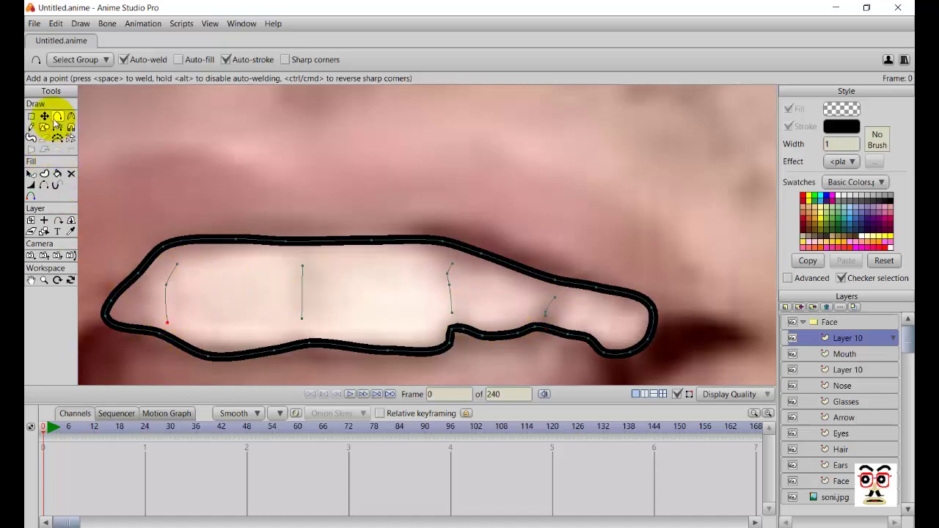
key("t")
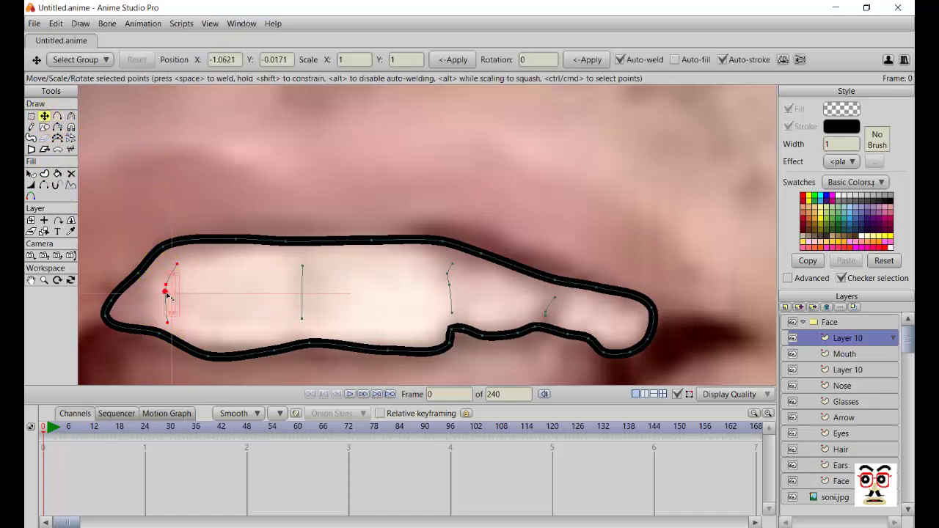
left_click(44, 174)
left_click(157, 62)
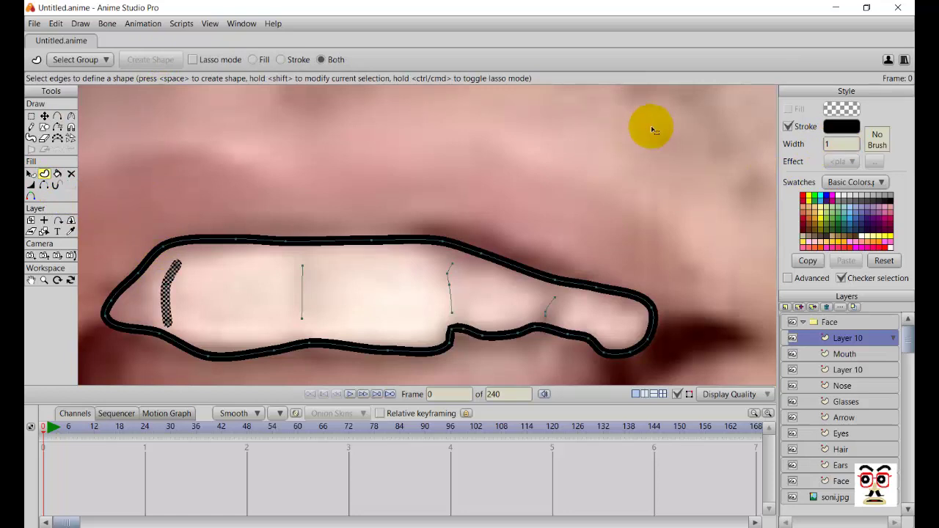
left_click(257, 59)
key("space")
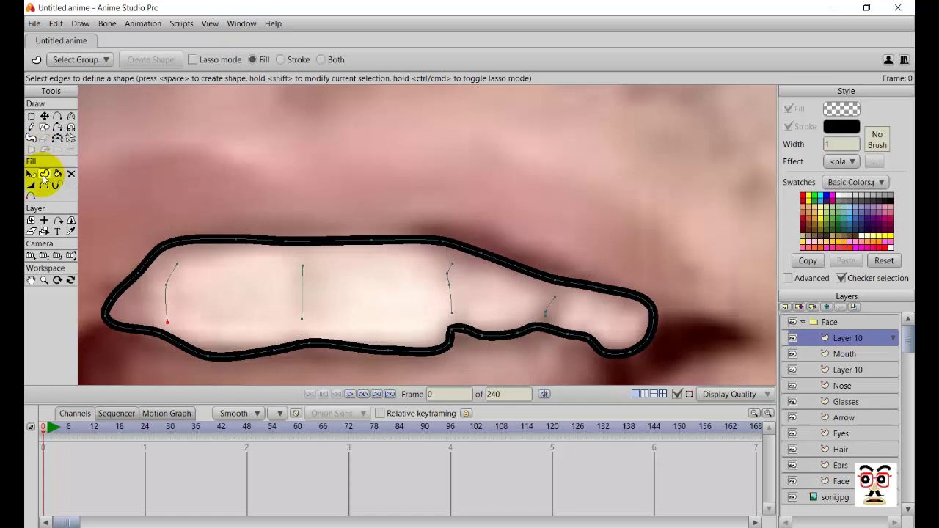
- Switch shape creation to stroke only, then undo and redraw the curved divider line at the left end of the teeth
left_click(281, 60)
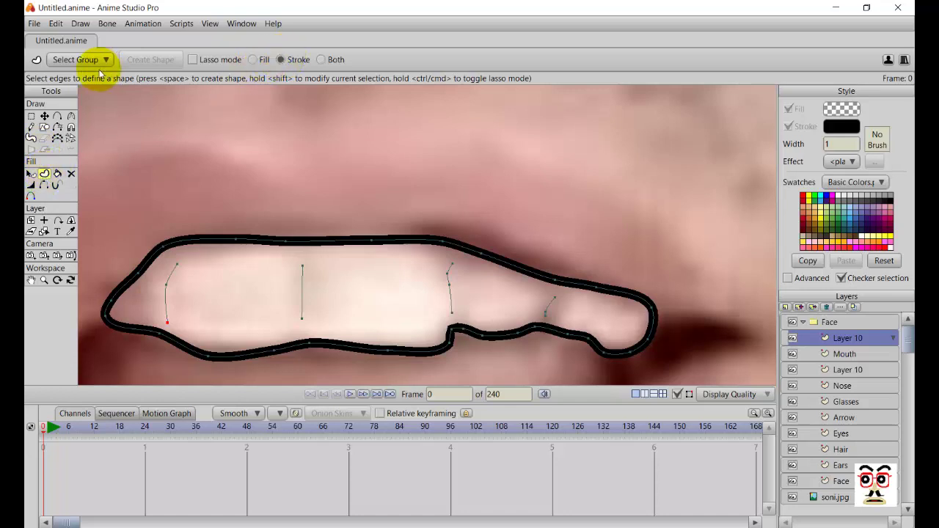
key("ctrl+z")
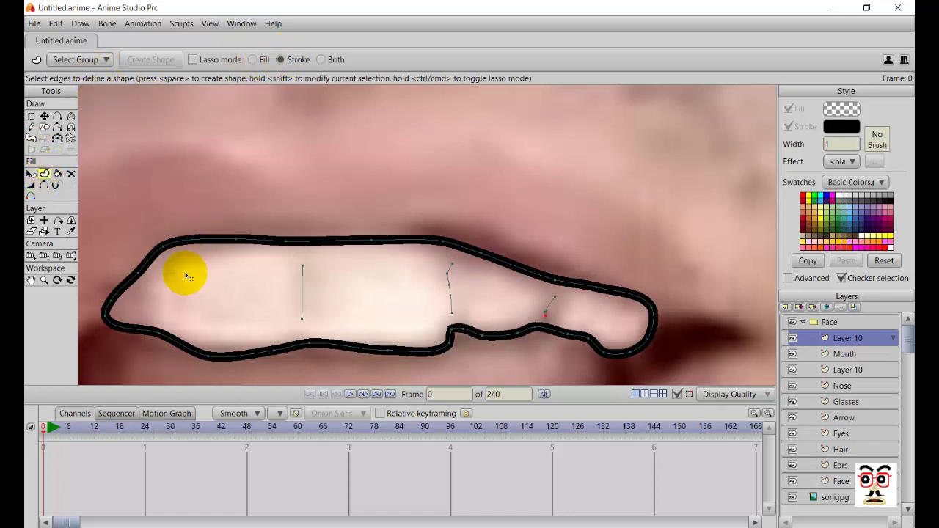
key("a")
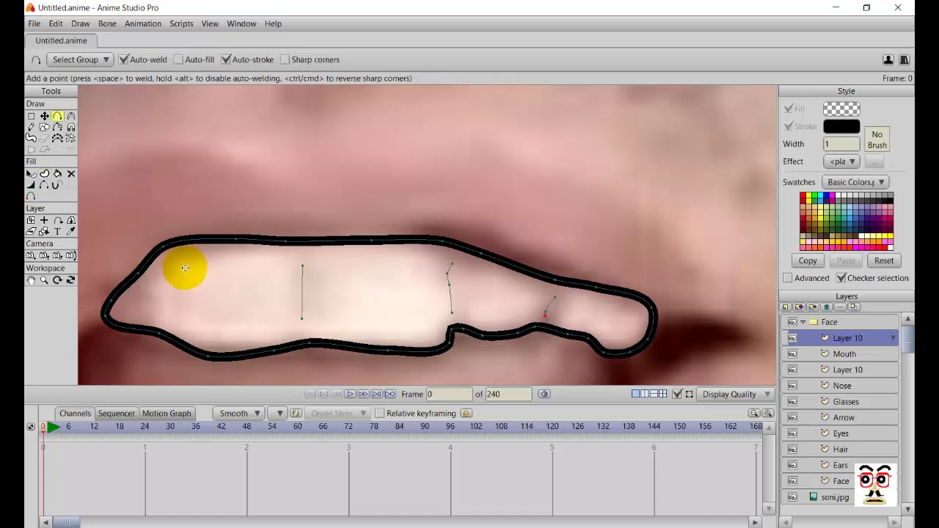
left_click_drag(185, 268, 173, 317)
- Select all points of the leftmost tooth divider and create a stroke shape from it
key("t")
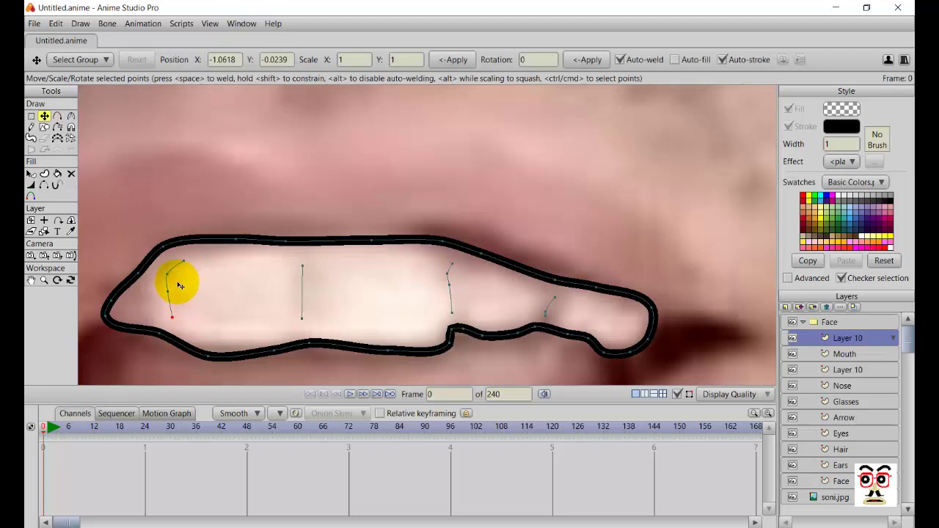
left_click(169, 283)
left_click(168, 281)
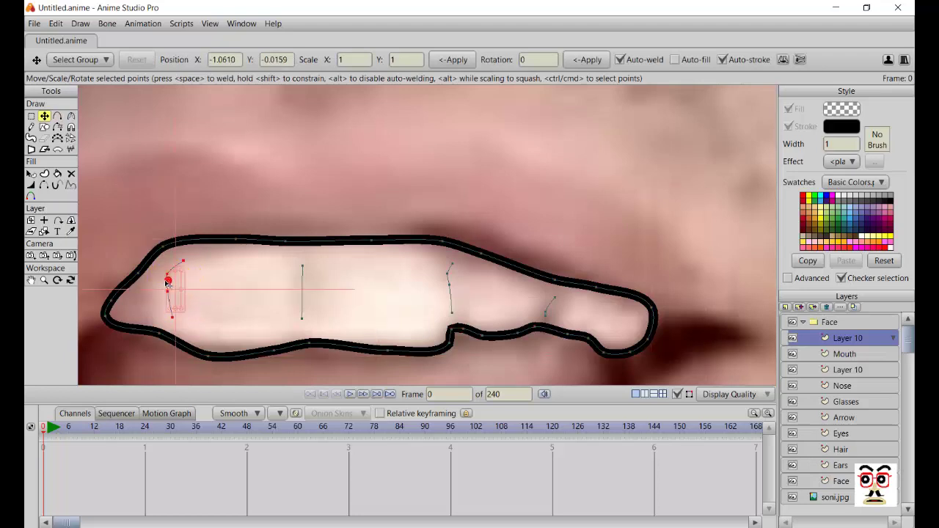
left_click(44, 173)
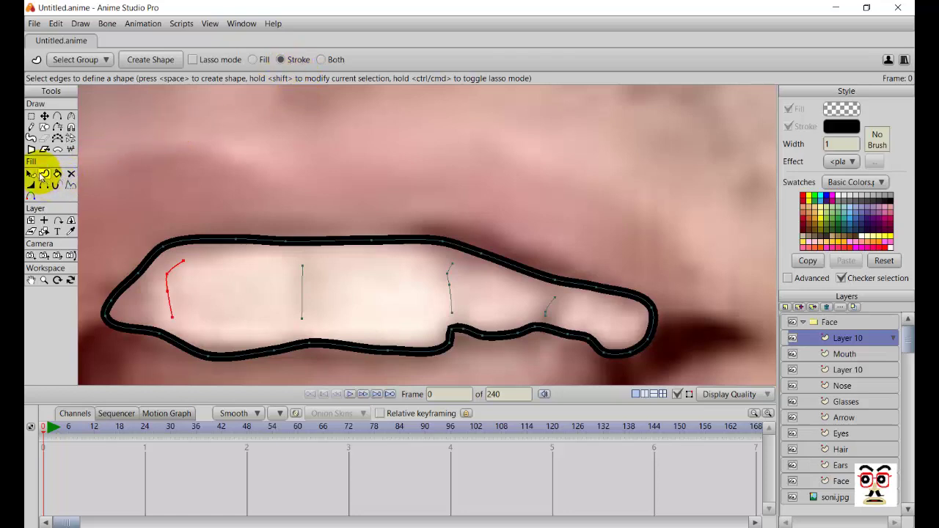
left_click(134, 60)
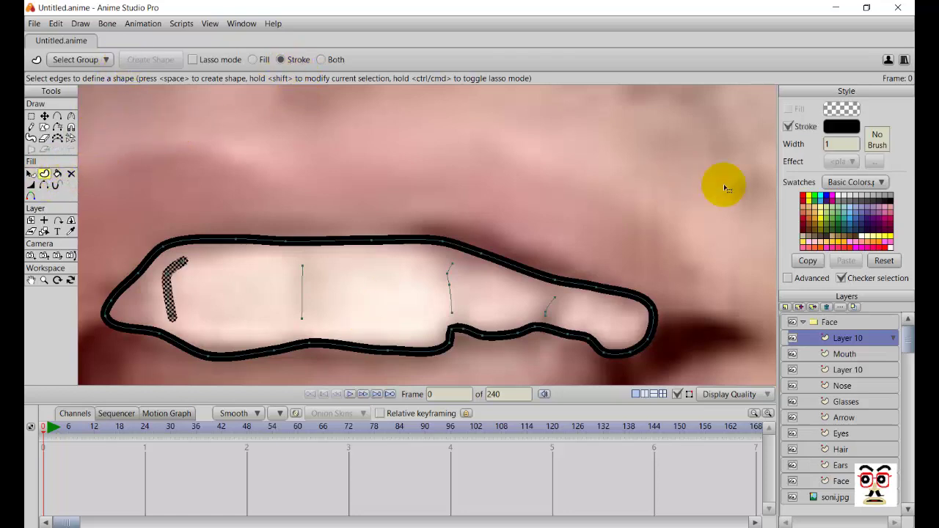
left_click_drag(833, 143, 812, 144)
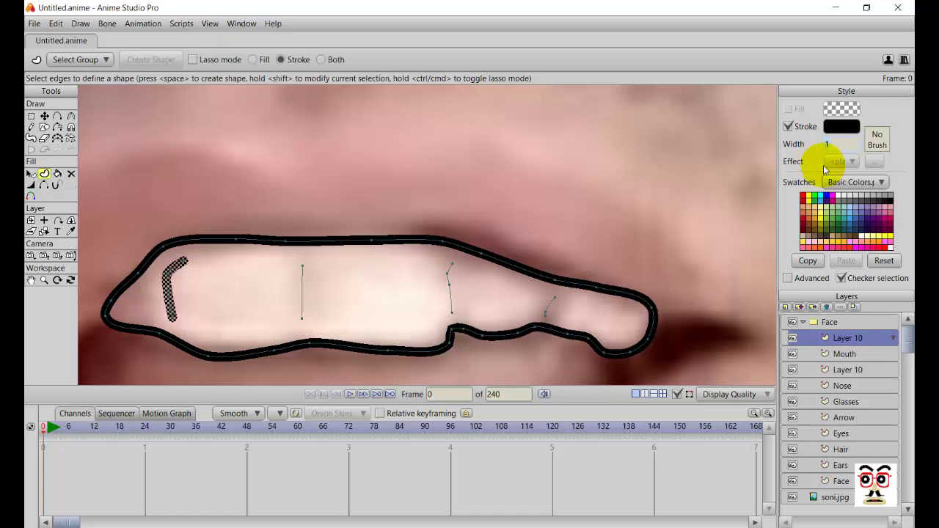
left_click(841, 128)
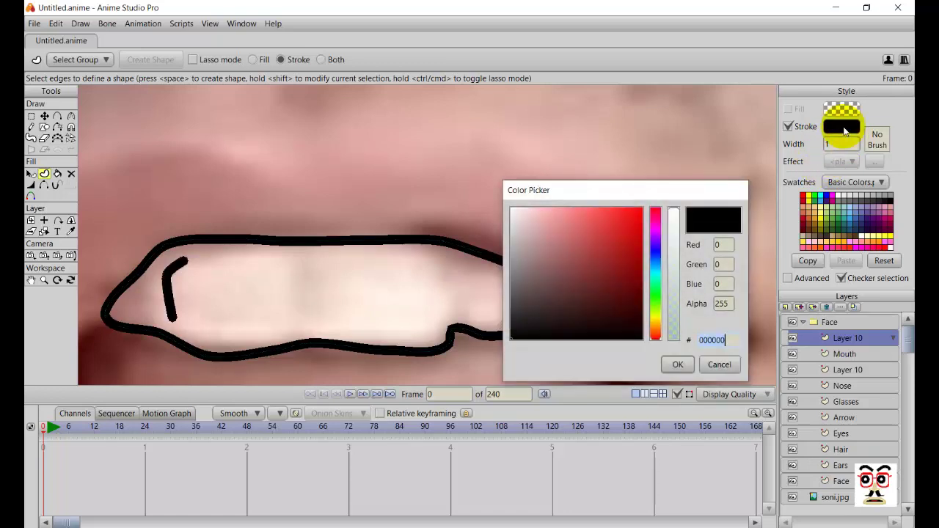
left_click(678, 365)
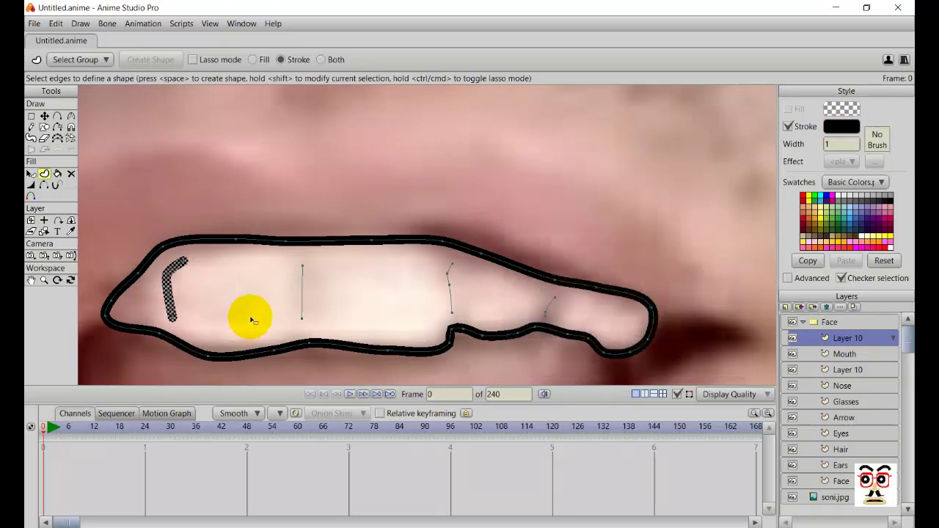
- Create a separate stroke shape from each of the three remaining tooth divider lines
left_click(301, 295)
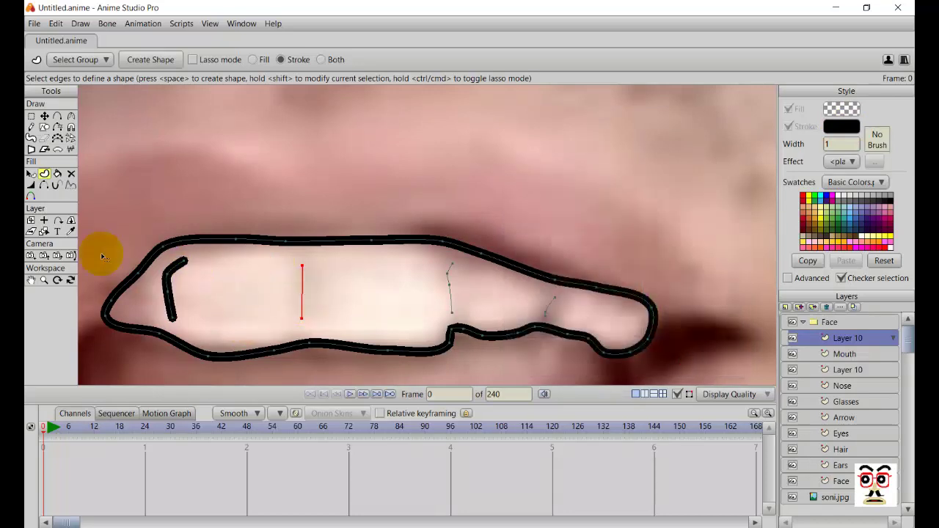
left_click(136, 60)
left_click(451, 295)
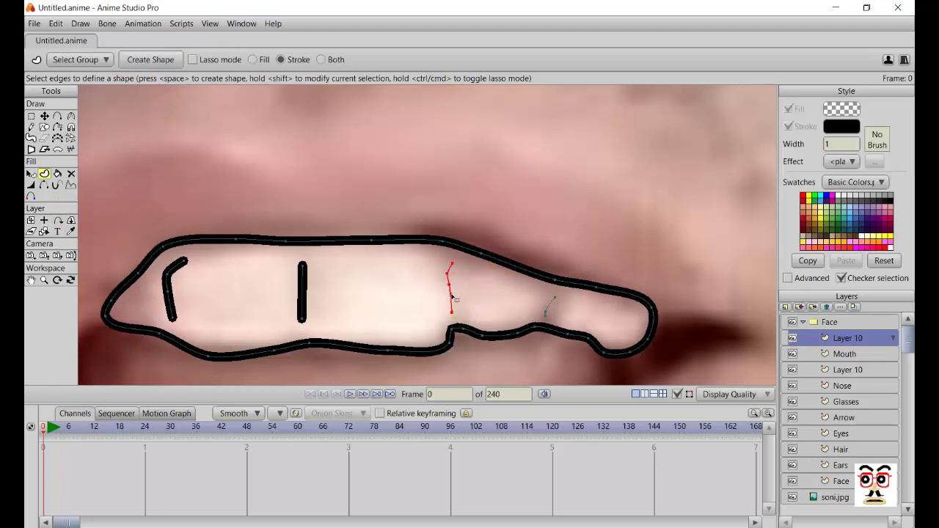
left_click(161, 59)
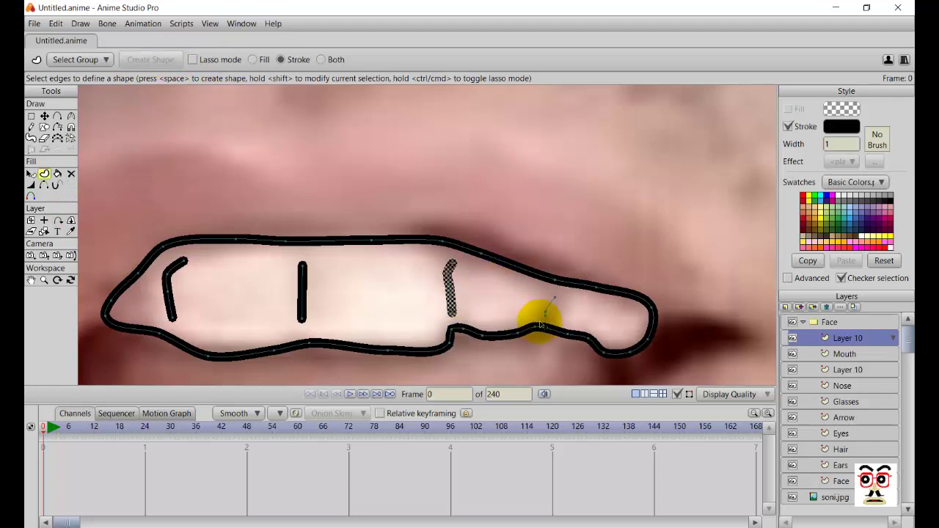
left_click(549, 307)
left_click(147, 59)
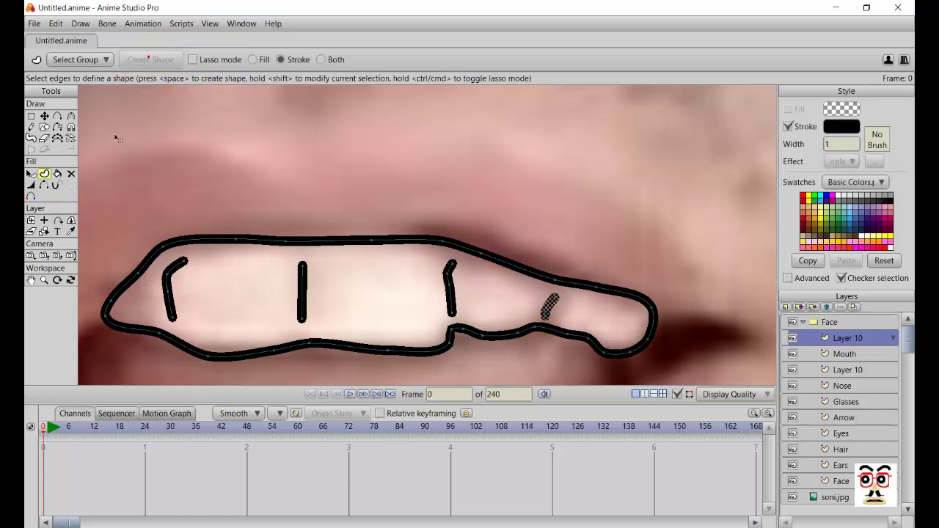
left_click(47, 186)
left_click(34, 186)
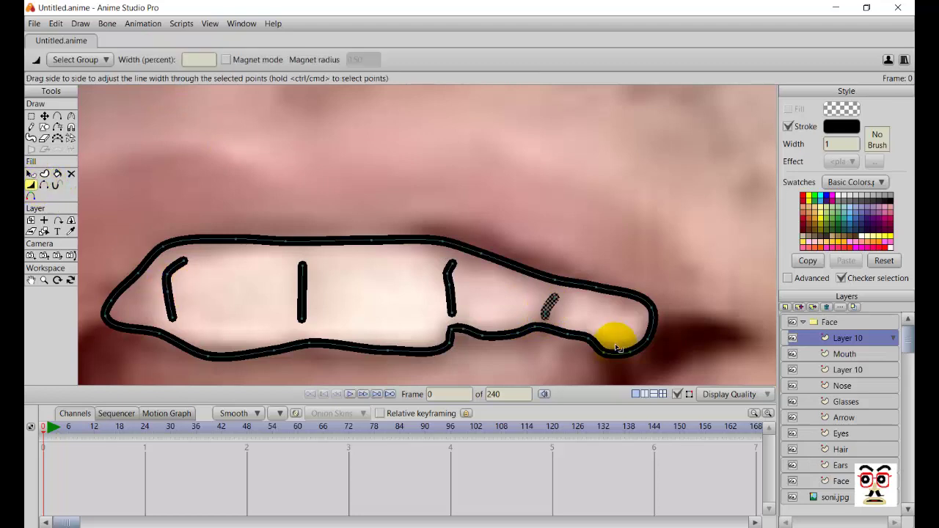
mouse_move(550, 304)
left_mouse_down()
mouse_move(559, 310)
mouse_move(550, 301)
left_mouse_up()
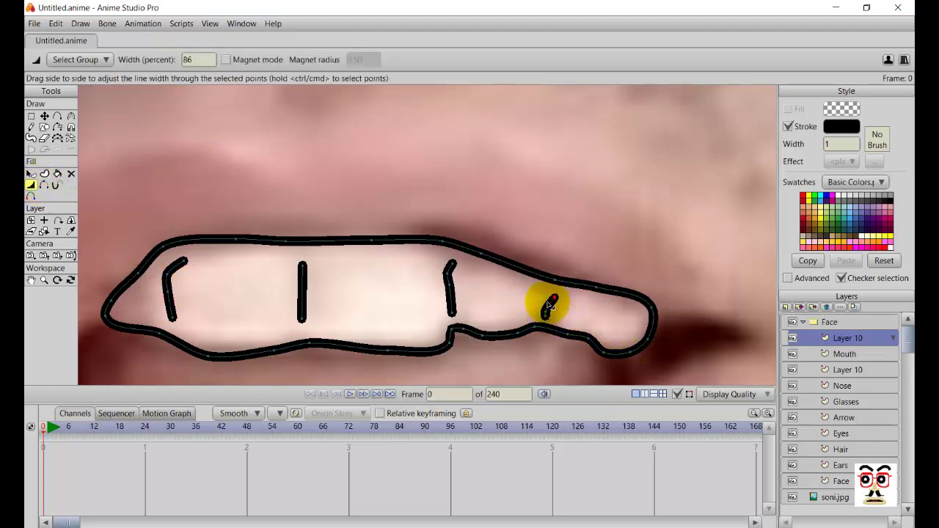
scroll(558, 315, "up", 2)
left_click(621, 360)
left_click_drag(618, 360, 456, 292)
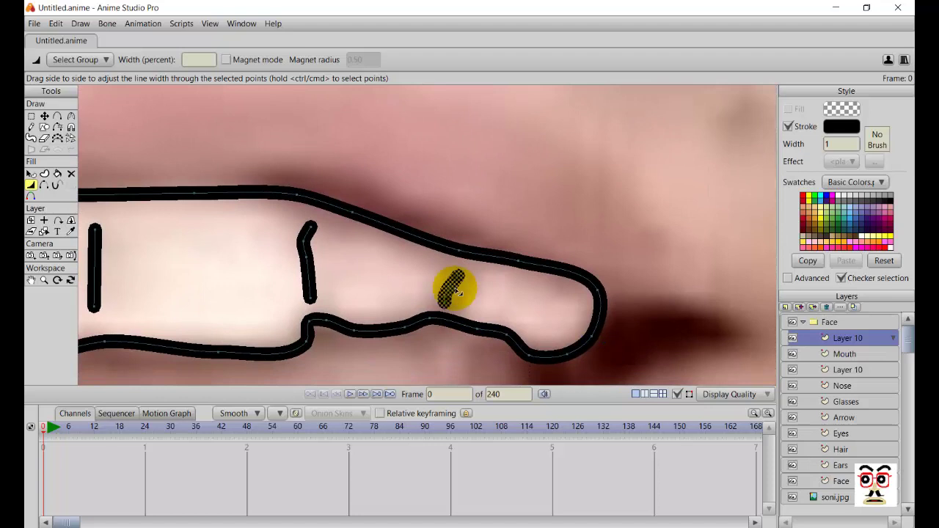
- Select the rightmost short tooth divider and thin it to 12 percent with Line Width
key("t")
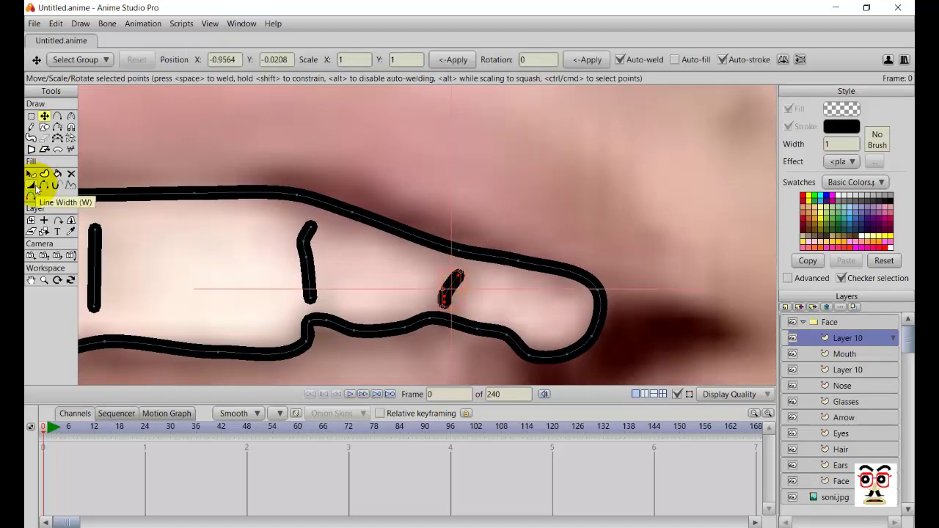
left_click(33, 187)
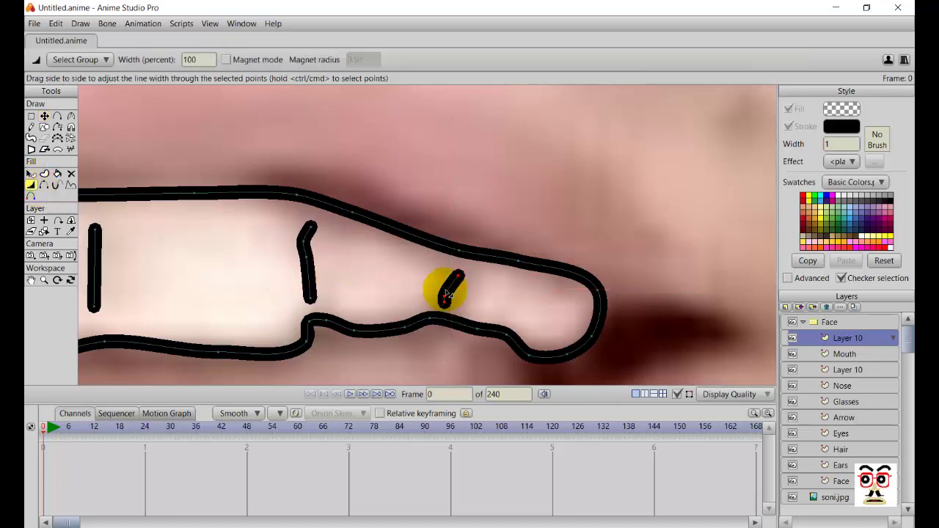
mouse_move(445, 294)
left_mouse_down()
mouse_move(461, 300)
mouse_move(419, 268)
mouse_move(369, 286)
mouse_move(317, 271)
left_mouse_up()
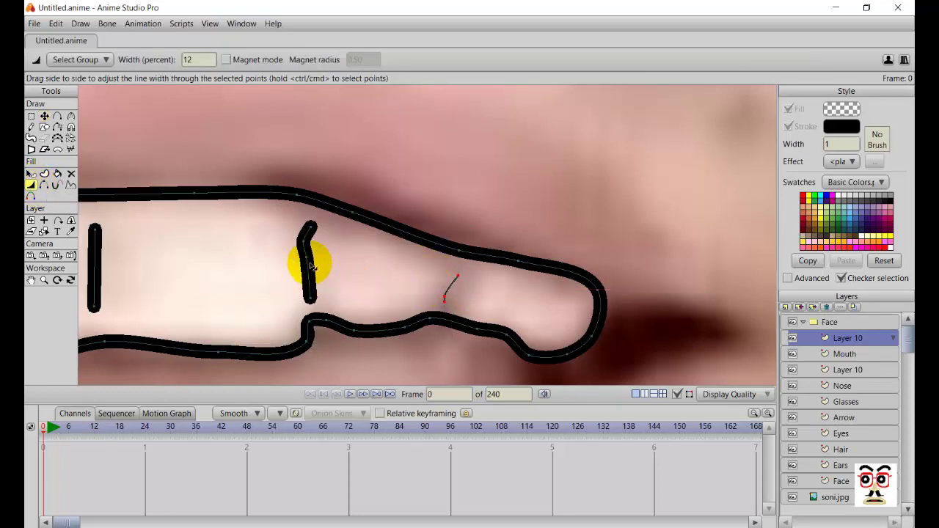
- Select the divider just right of the front teeth and reduce its line width to 32 percent
key("t")
left_click(310, 266)
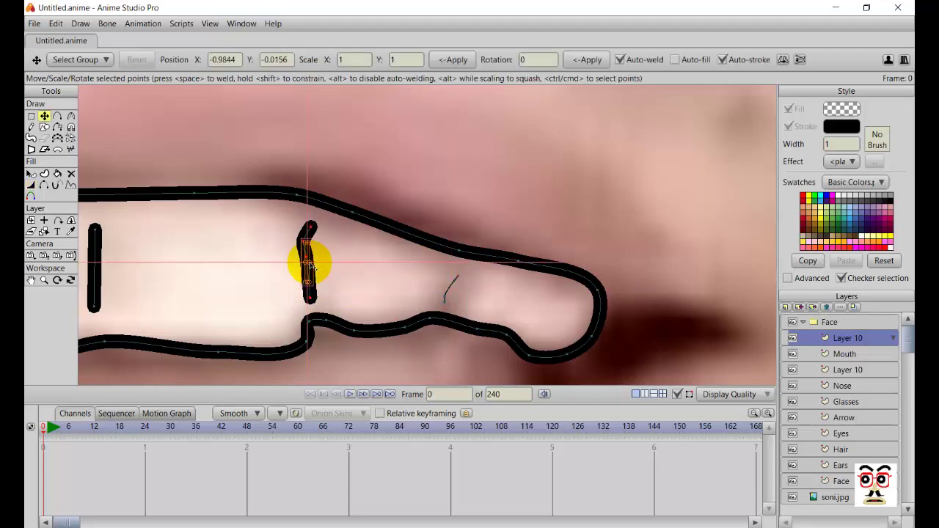
key("a")
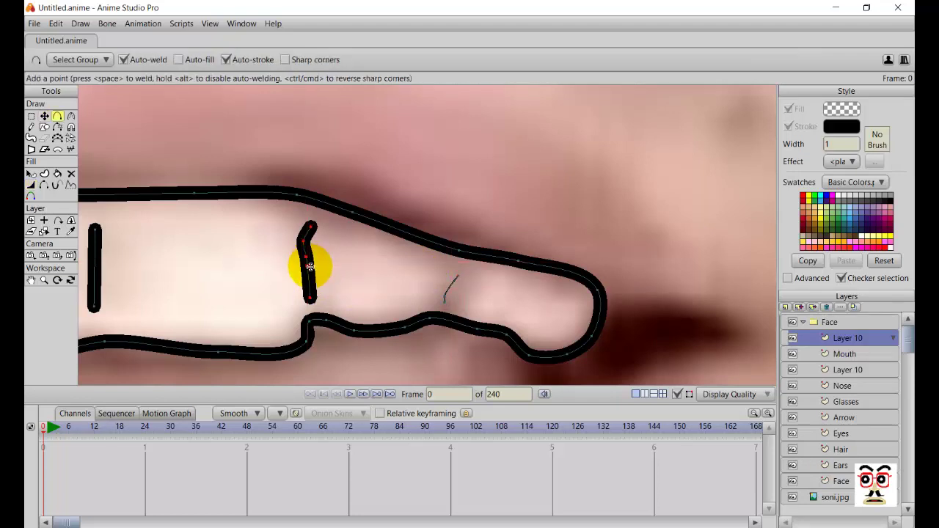
left_click(30, 185)
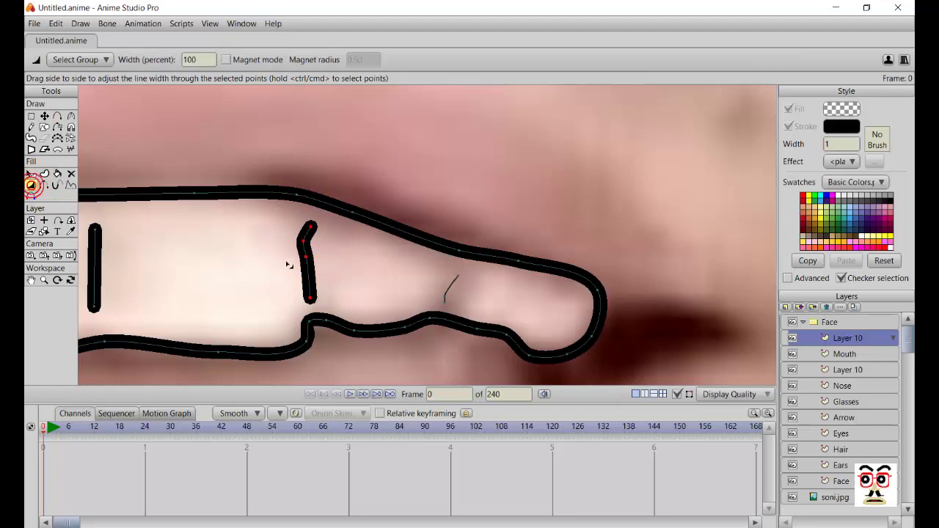
mouse_move(288, 265)
left_mouse_down()
mouse_move(330, 284)
mouse_move(293, 262)
mouse_move(454, 237)
left_mouse_up()
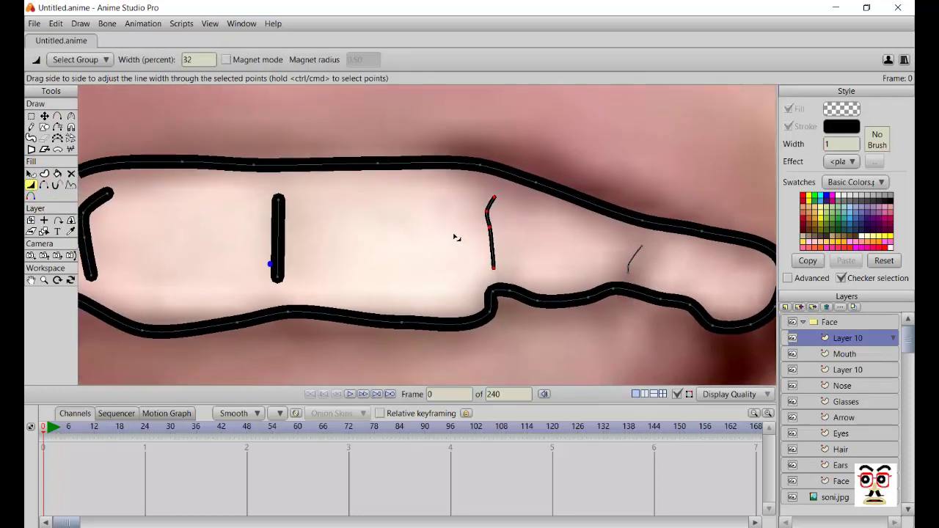
- Select the straight divider between the two front teeth and reduce its line width to 36 percent
key("t")
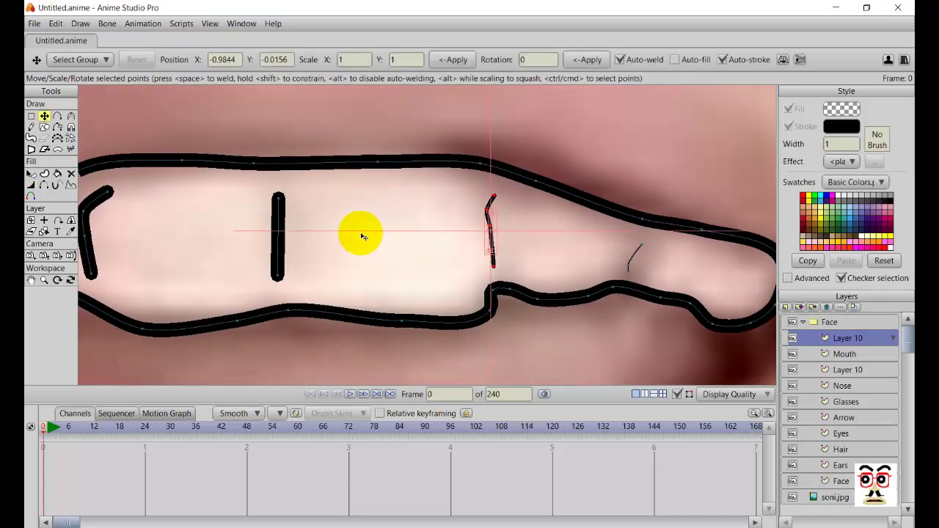
left_click(278, 242)
key("w")
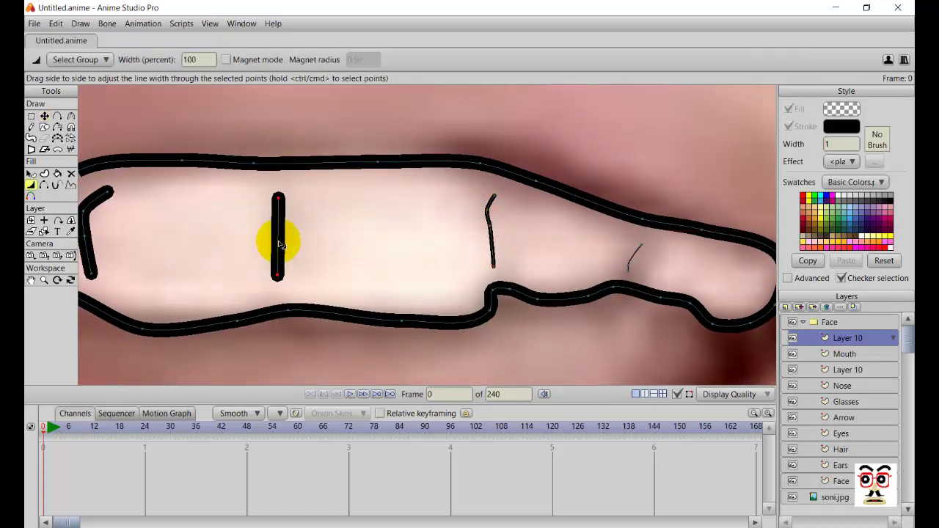
mouse_move(274, 242)
left_mouse_down()
mouse_move(308, 254)
mouse_move(273, 238)
mouse_move(270, 272)
left_mouse_up()
scroll(228, 240, "down", 2)
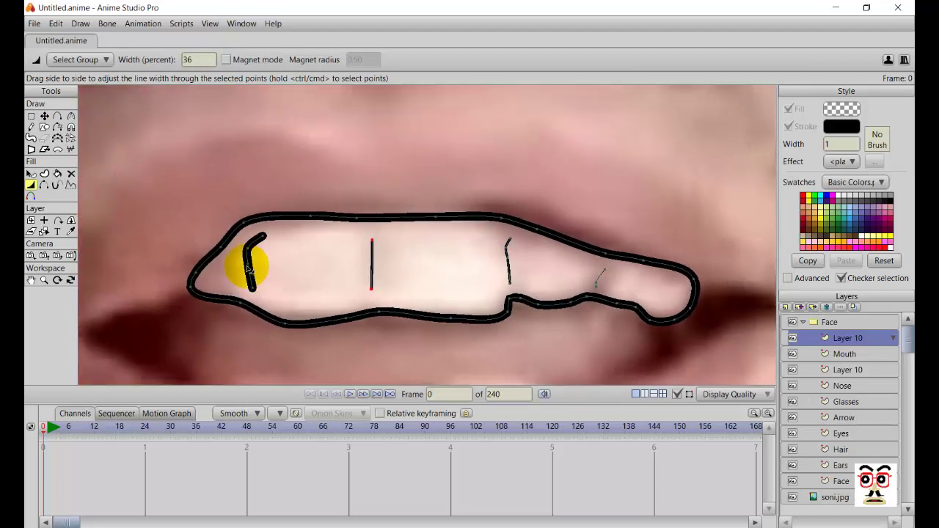
- Select the leftmost curved tooth divider and reduce its line width to 32 percent
left_click(247, 268, "ctrl")
left_click(249, 273)
key("t")
double_click(253, 273)
key("w")
left_click(253, 273)
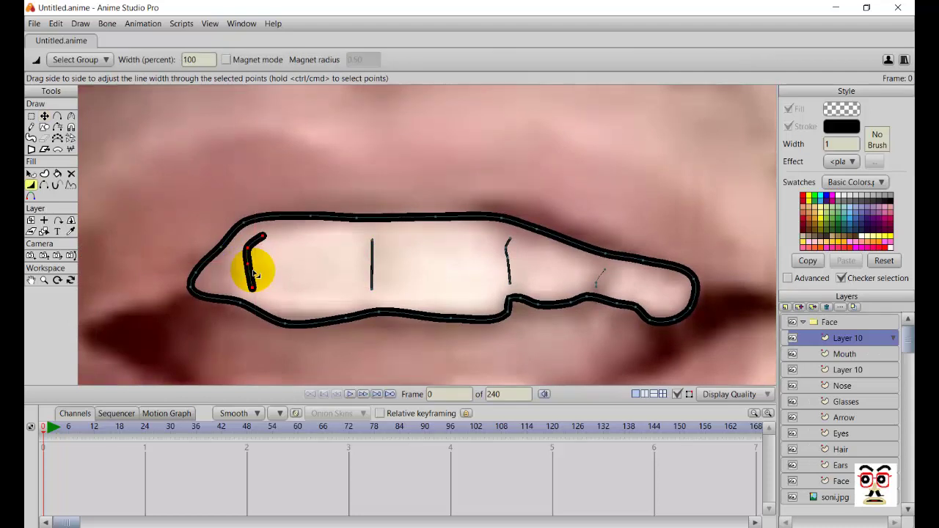
left_click_drag(253, 272, 241, 265)
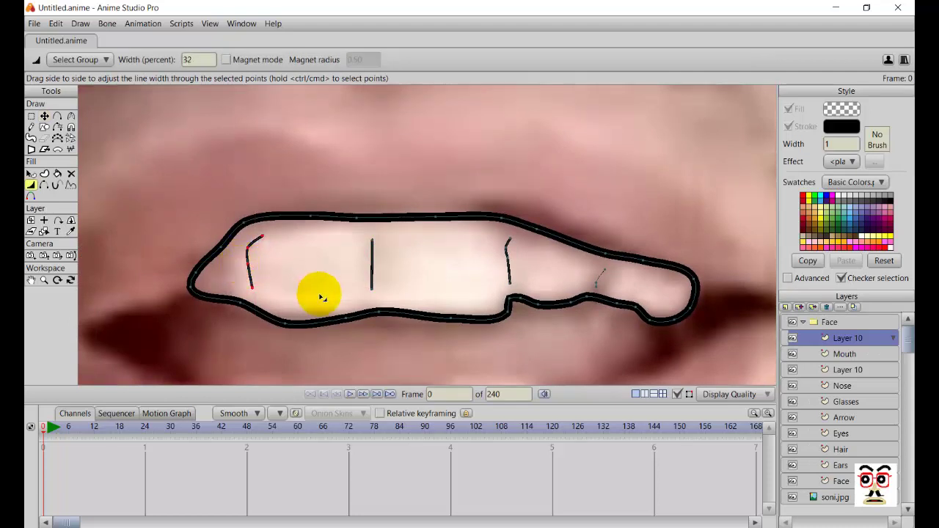
- Trace the upper edge of the lower teeth with Add Point, following the photo from the left end to the raised right tooth
scroll(320, 295, "down", 4)
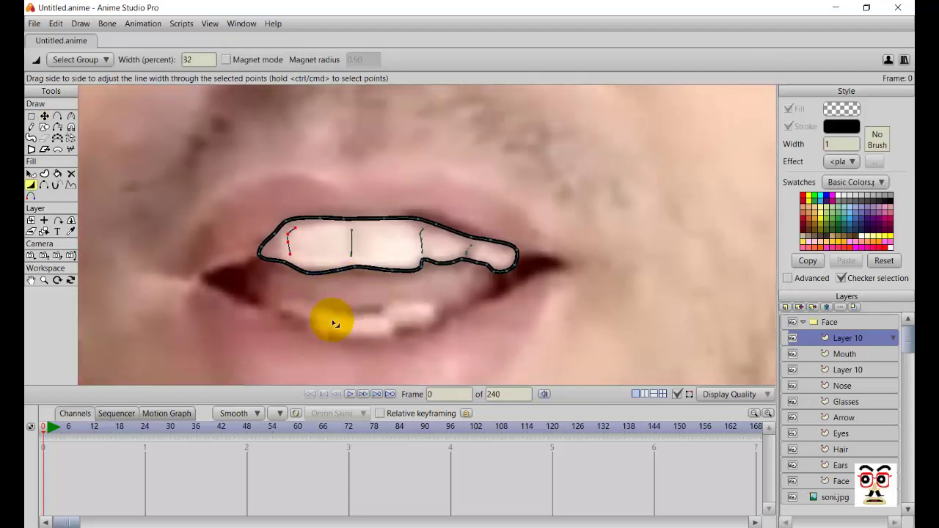
key("a")
left_click(278, 313)
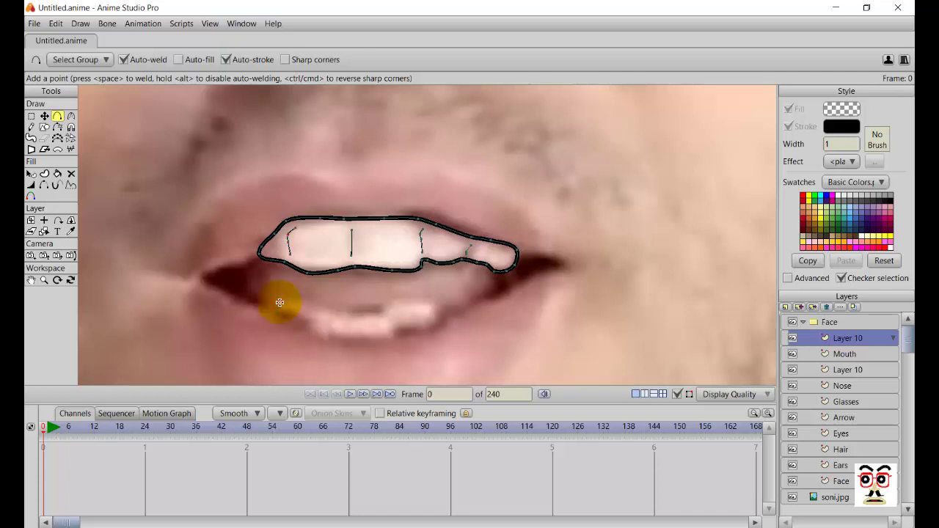
left_click_drag(280, 302, 299, 300)
left_click(336, 316)
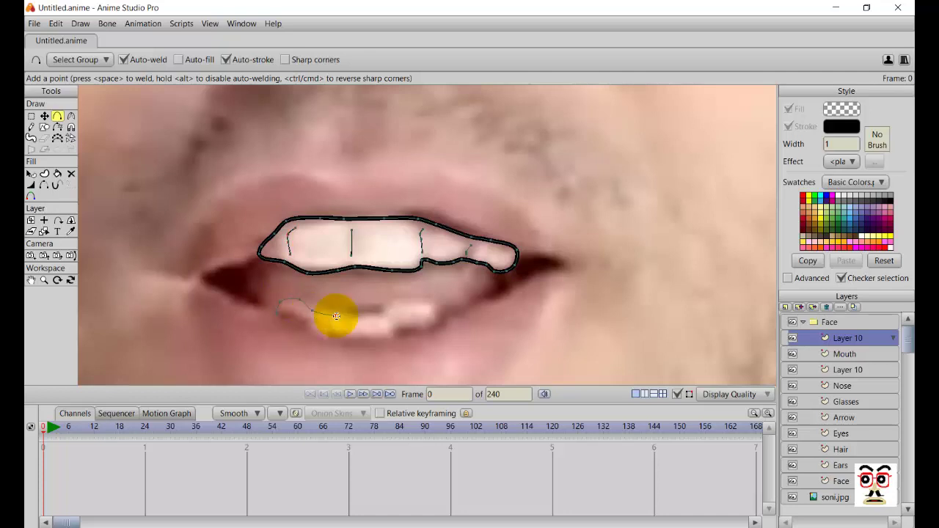
left_click(361, 314)
left_click(388, 303)
left_click(426, 305)
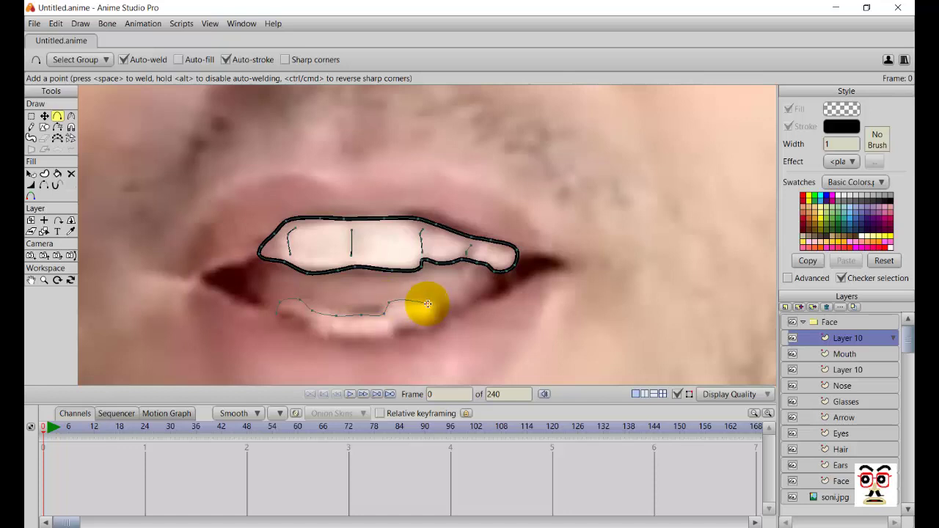
- Continue the lower-teeth curve around the right end and back along the bottom edge, closing it at its starting point
left_click(406, 337)
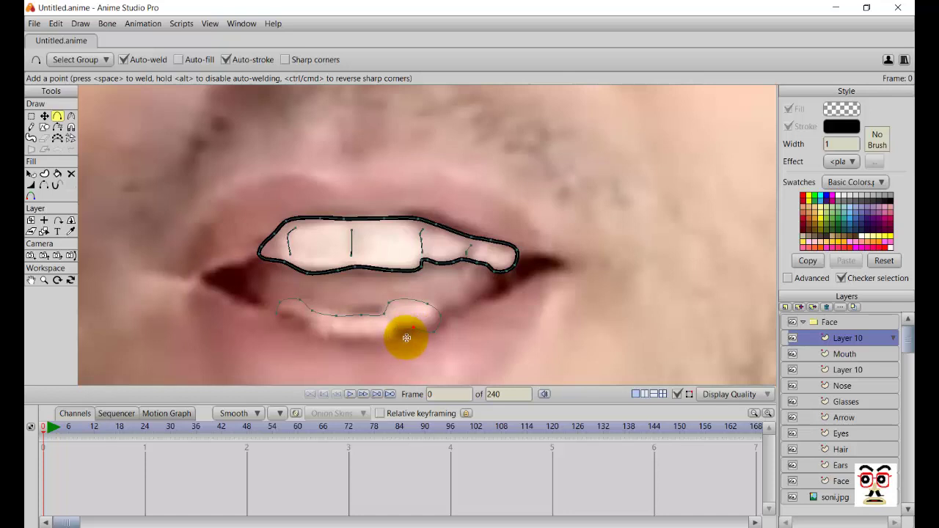
left_click(388, 336)
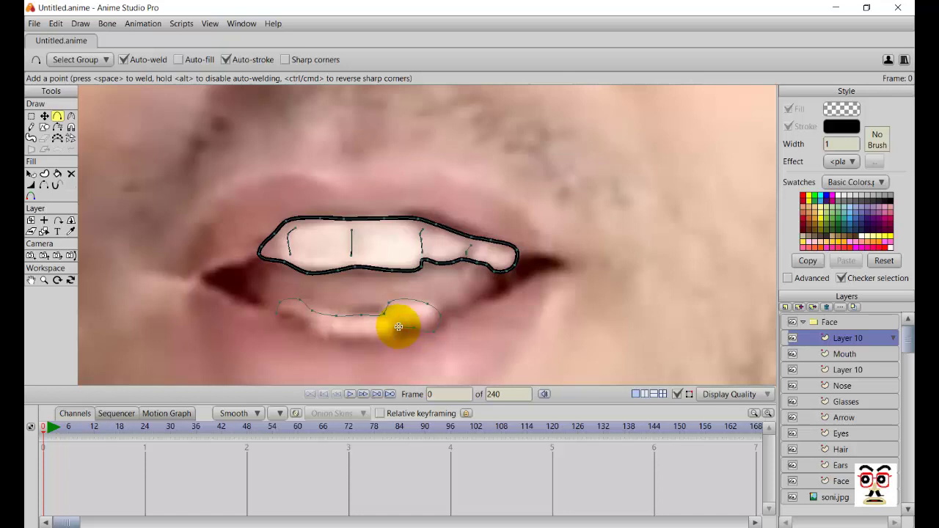
left_click(348, 340)
left_click(314, 335)
left_click(311, 328)
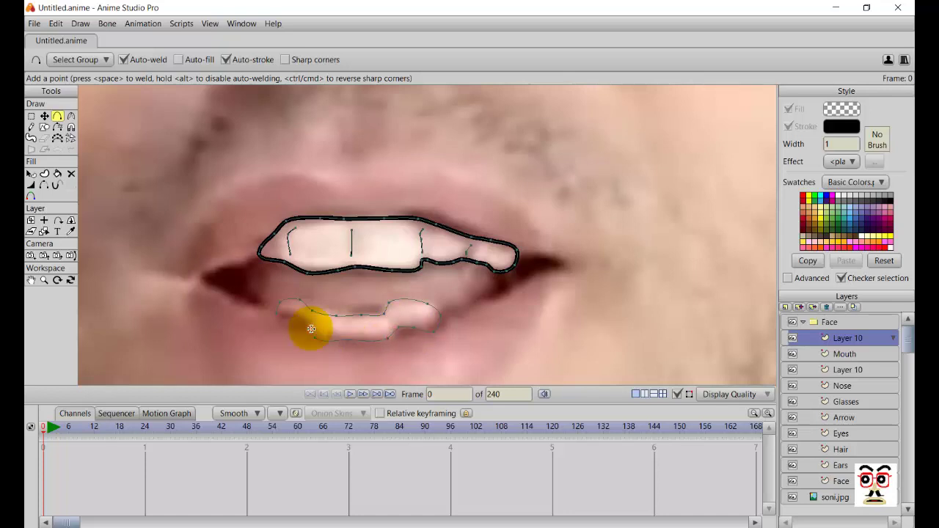
left_click(280, 304)
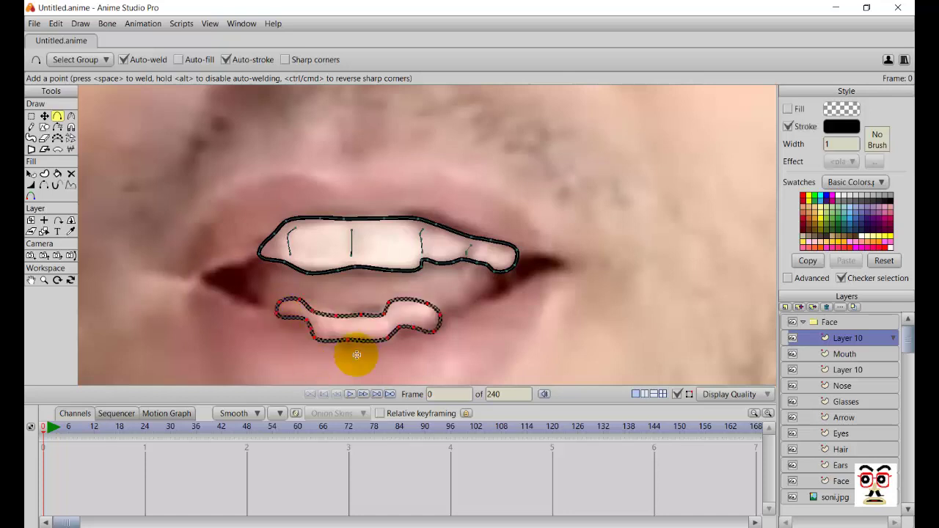
- Create a shape with both fill and stroke from the closed lower-teeth outline
left_click(44, 173)
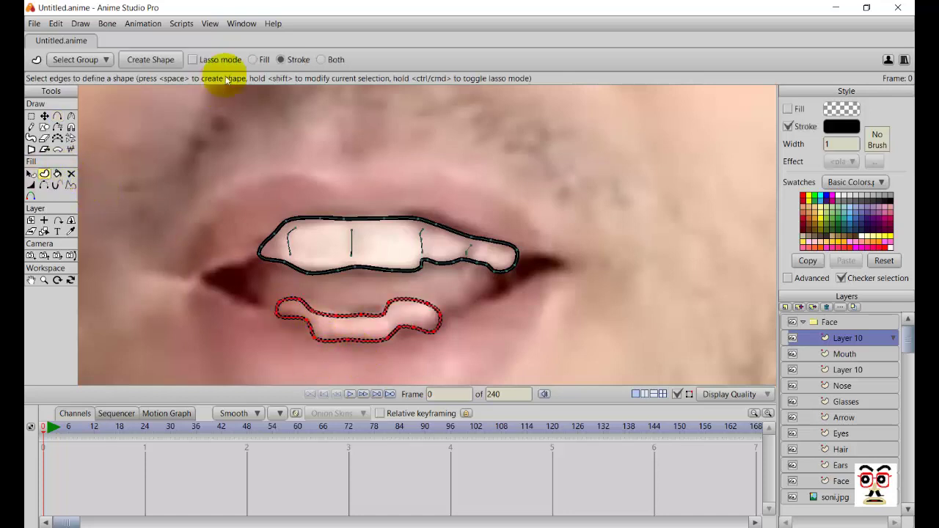
left_click(324, 60)
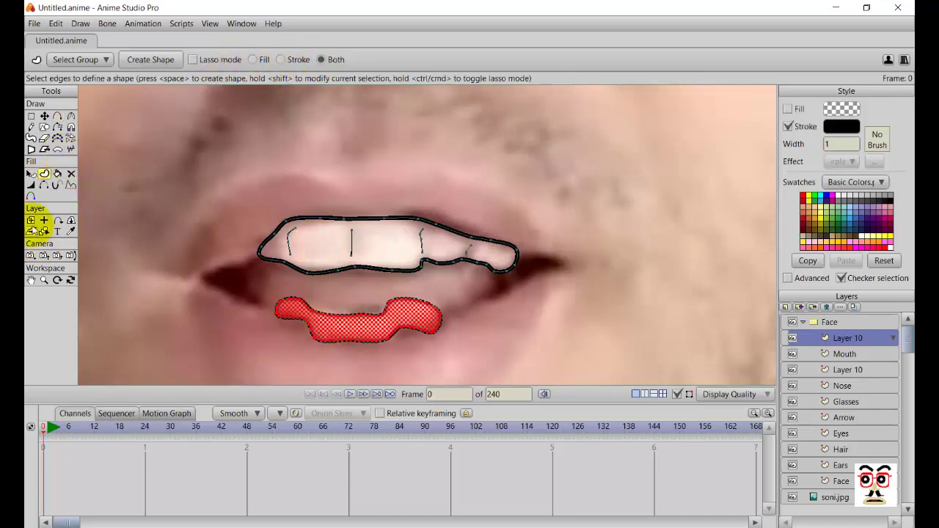
left_click(139, 60)
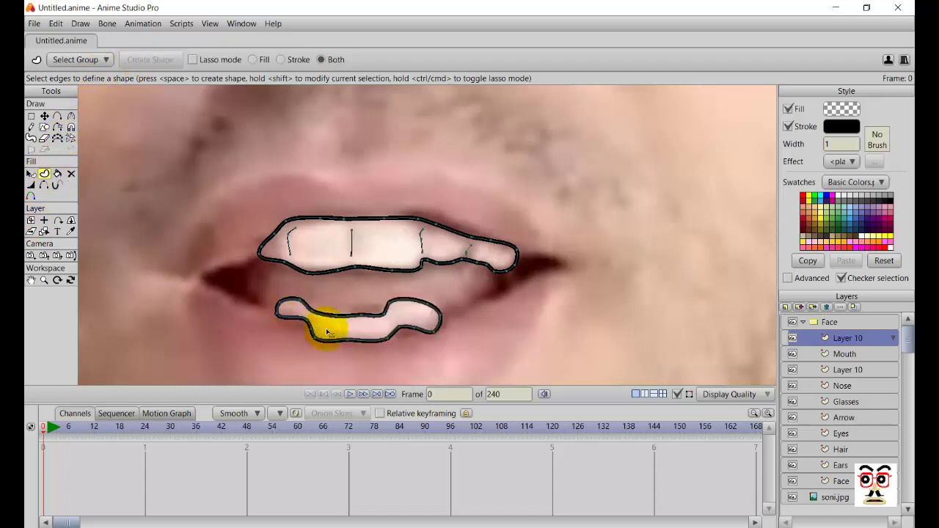
- Draw three short, near-vertical tooth divider lines inside the lower-teeth outline with Add Point
scroll(334, 332, "up", 4)
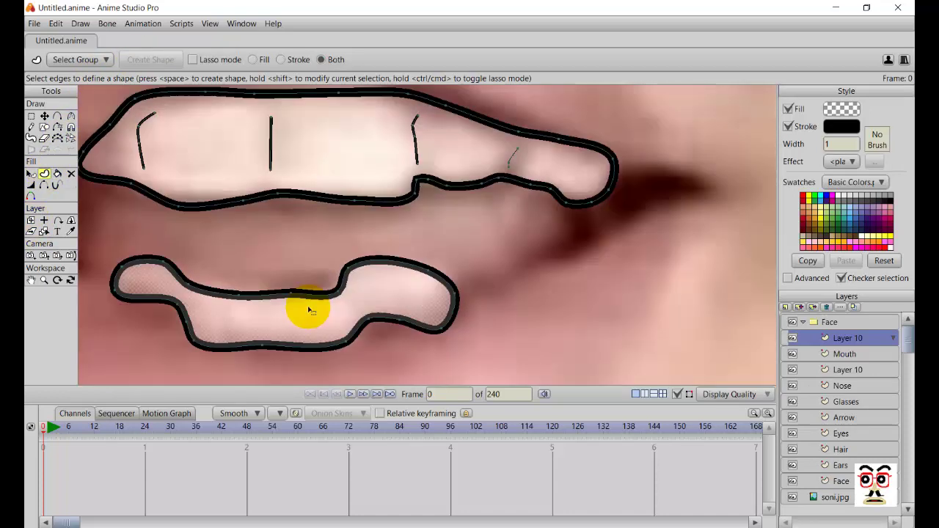
key("a")
left_click_drag(224, 308, 220, 332)
left_click_drag(268, 314, 269, 328)
left_click_drag(344, 305, 347, 318)
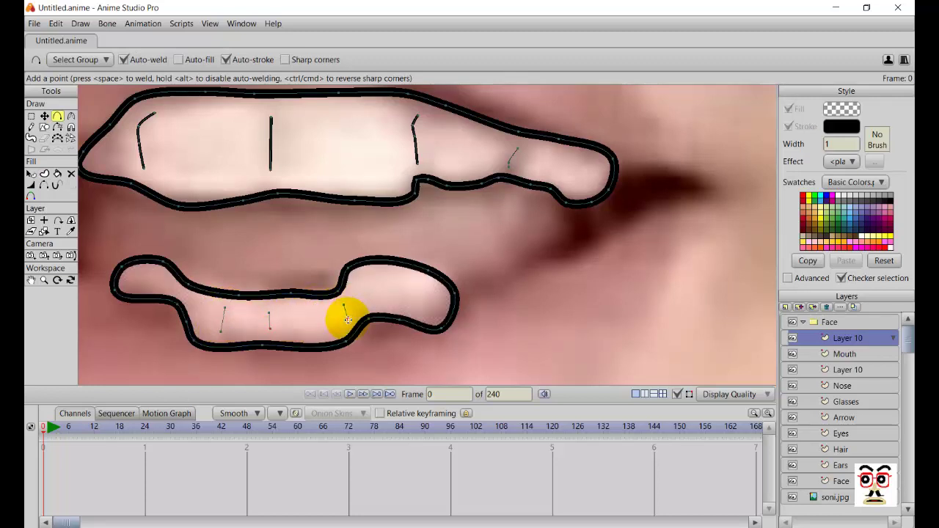
- Create a stroke-only shape from each of the three lower tooth dividers, working from right to left
key("t")
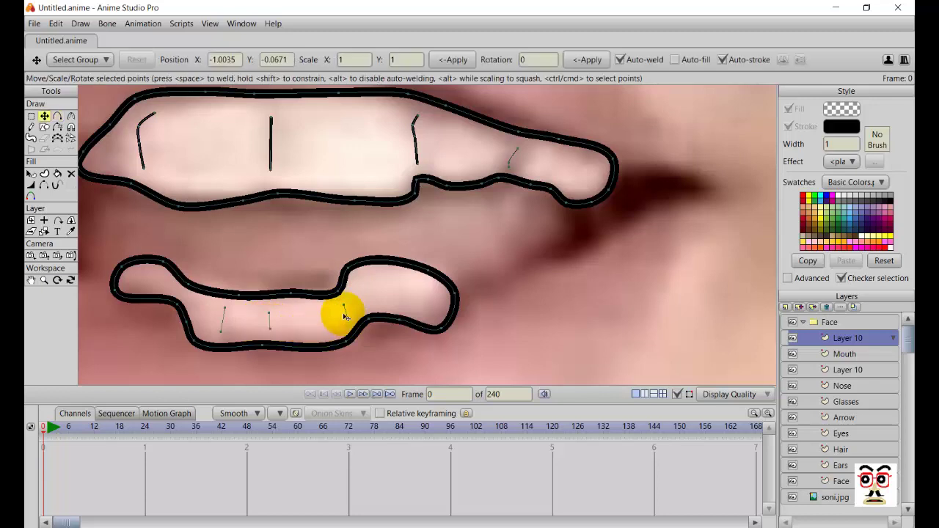
left_click(344, 313)
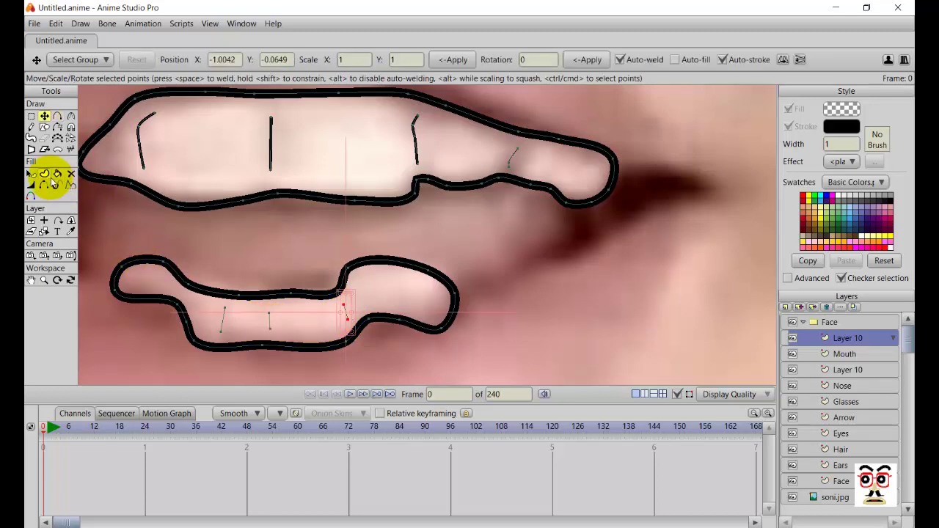
left_click(44, 174)
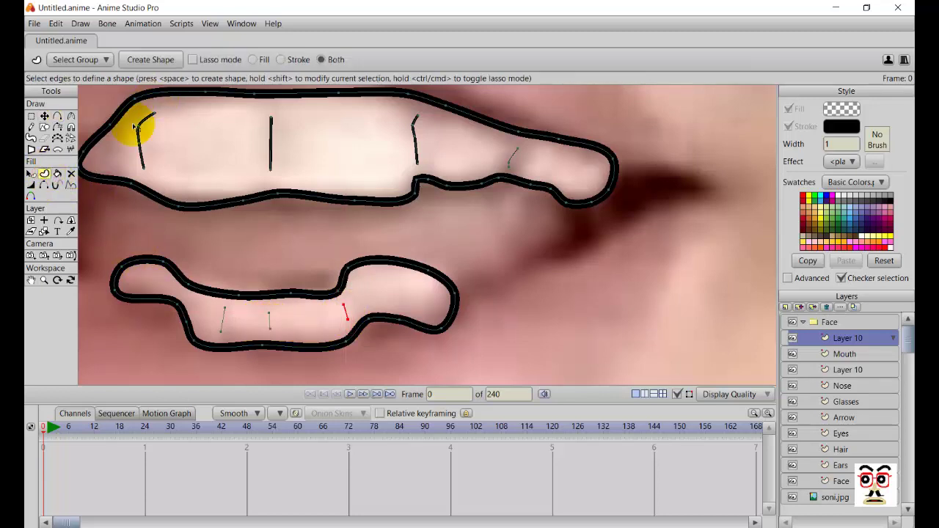
left_click(137, 59)
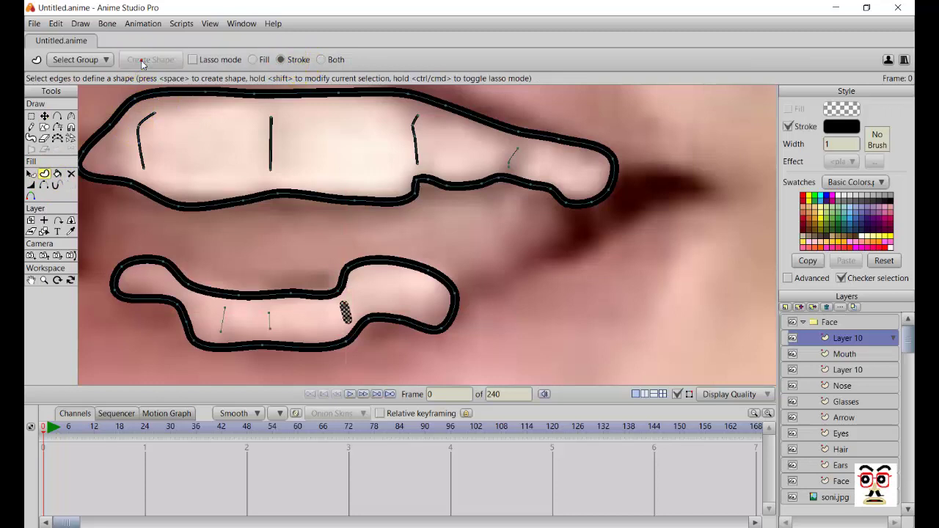
left_click(269, 344)
left_click(136, 59)
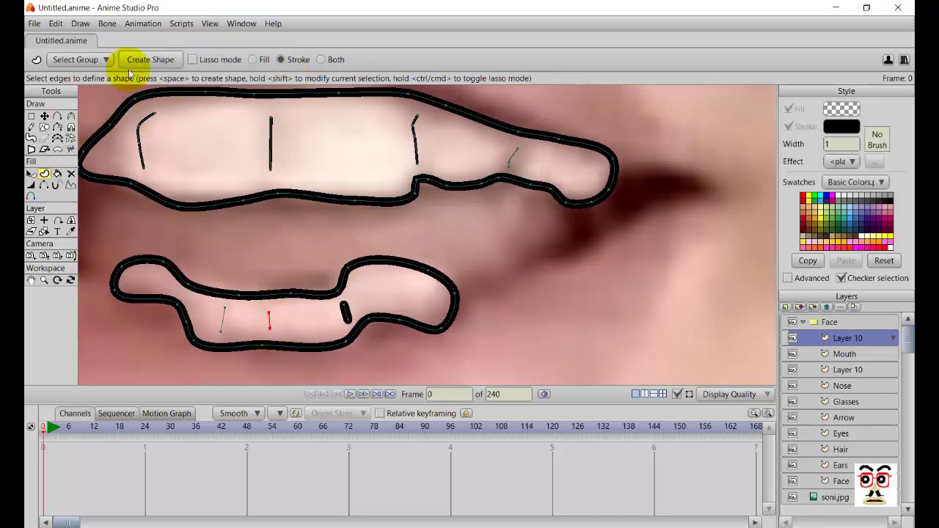
left_click(222, 316)
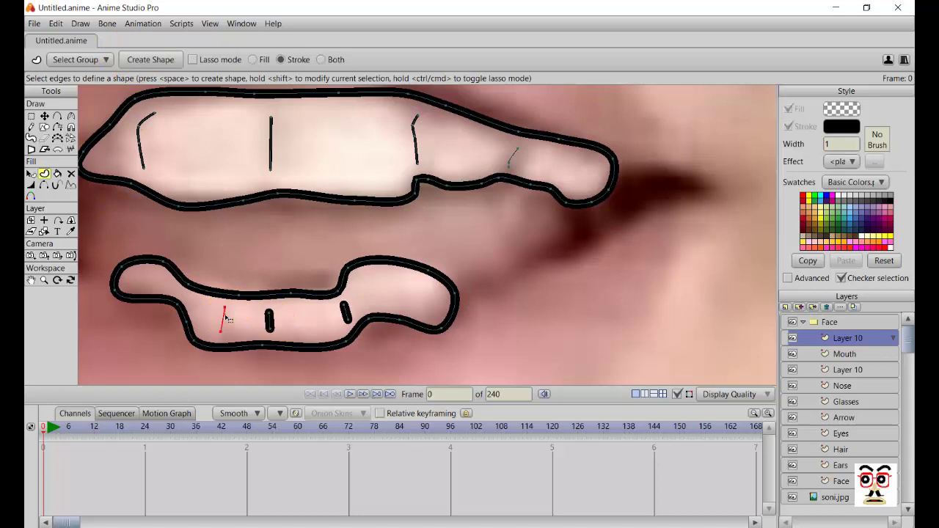
left_click(146, 60)
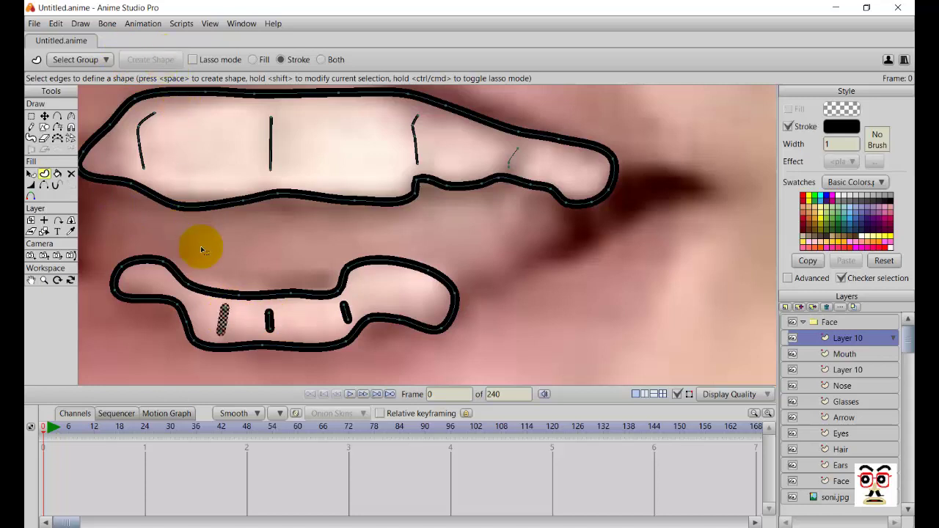
key("w")
left_click_drag(222, 315, 231, 326)
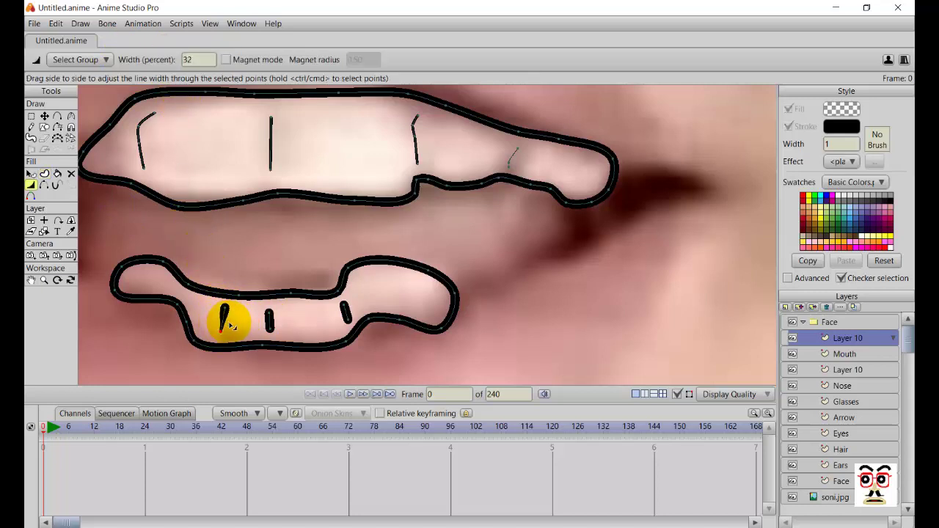
key("ctrl+z")
- Select the whole leftmost lower tooth divider and reduce its line width to 26 percent
key("t")
left_click(223, 319)
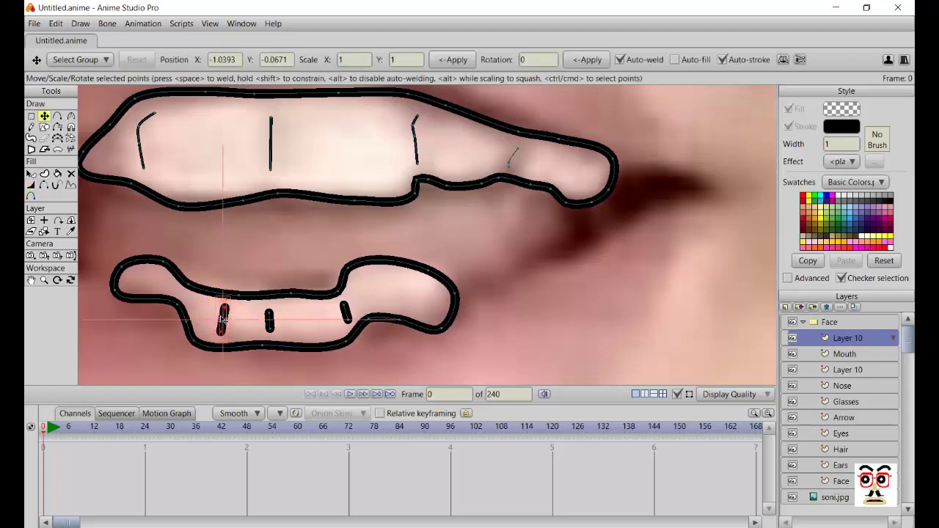
key("w")
left_click_drag(249, 332, 230, 328)
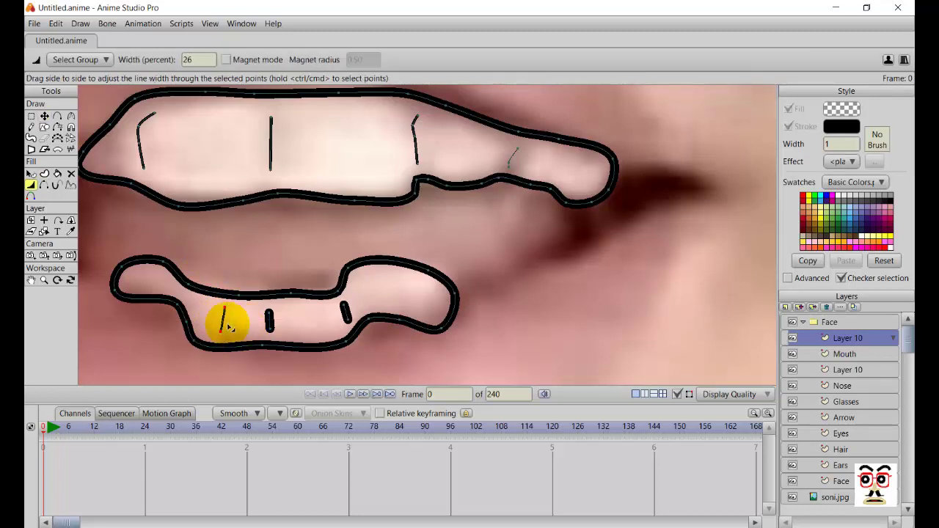
- Select the middle lower tooth divider and reduce its line width to 34 percent
key("t")
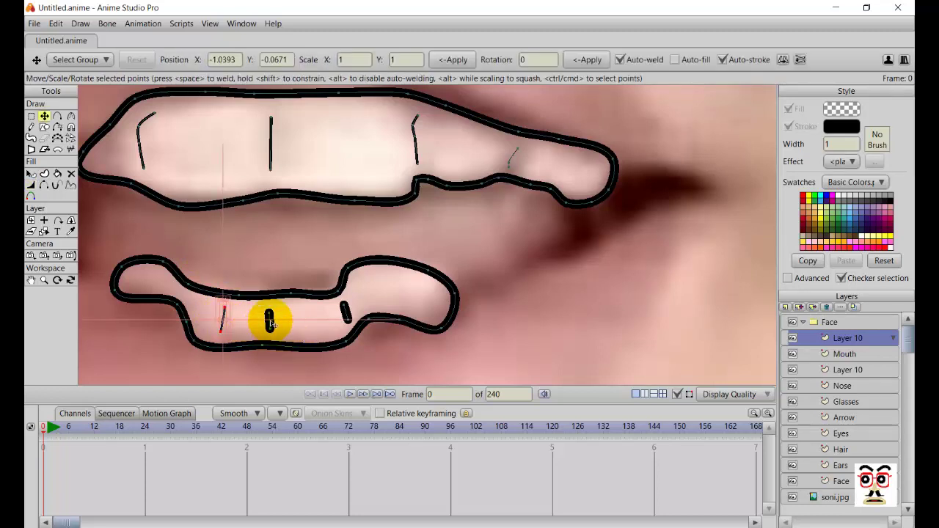
left_click(270, 321)
key("w")
left_click_drag(293, 329, 273, 327)
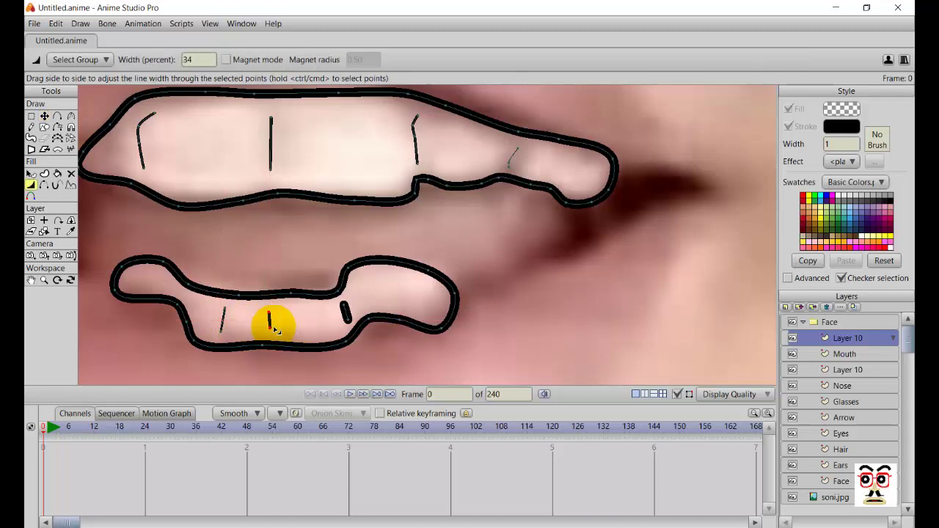
- Select the rightmost lower tooth divider and reduce its line width to 46 percent
left_click(347, 314)
left_click(347, 313)
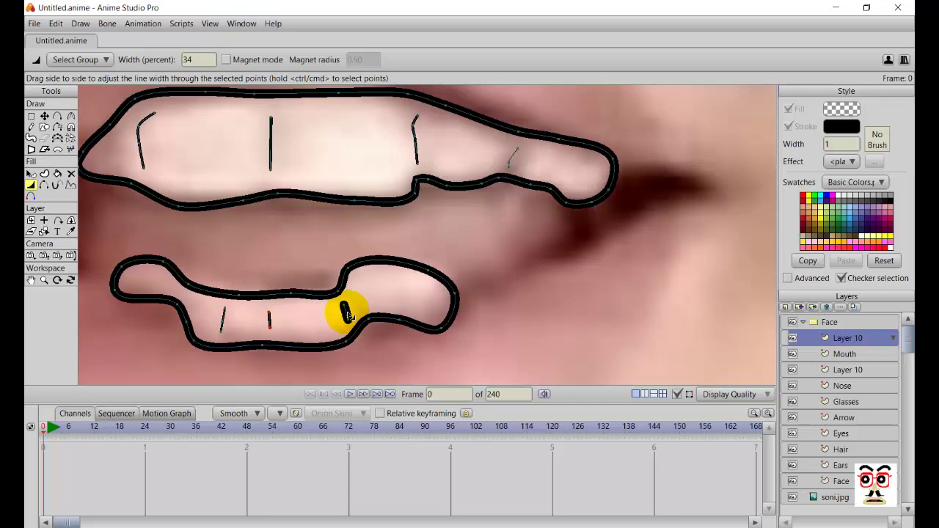
key("t")
left_click(347, 315)
double_click(347, 316)
key("w")
left_click(356, 309)
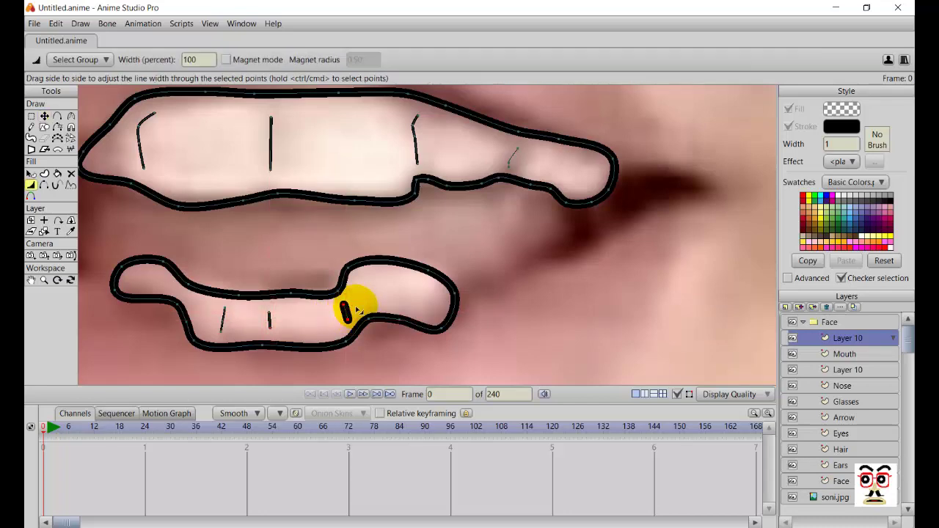
left_click_drag(356, 309, 352, 308)
left_click(325, 315)
scroll(288, 320, "down", 3)
left_click(347, 287)
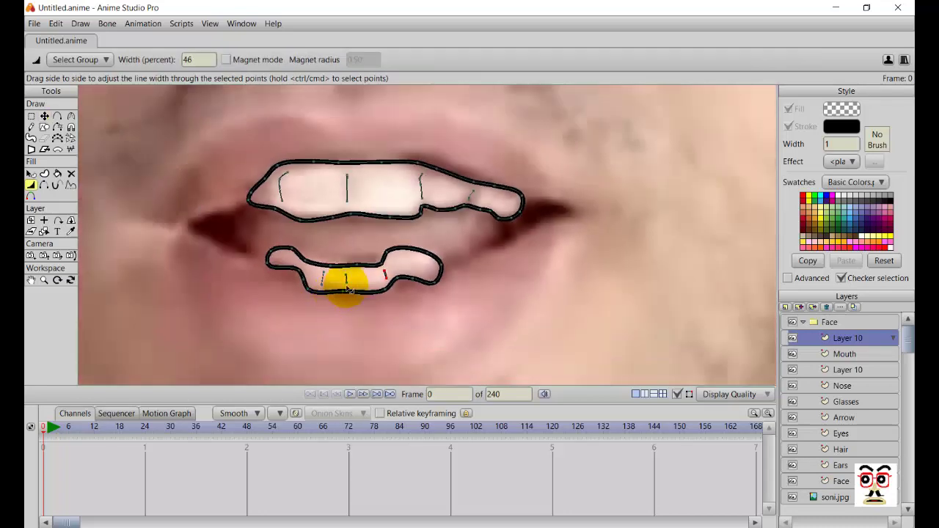
- Draw a fourth short divider line between the middle and rightmost dividers of the lower teeth
scroll(348, 289, "up", 2)
key("a")
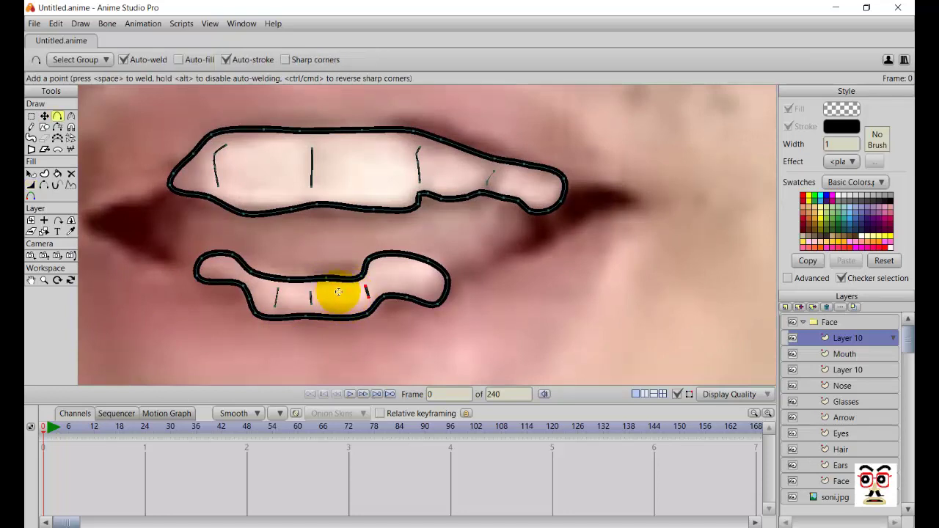
left_click_drag(342, 289, 338, 306)
scroll(342, 312, "down", 2)
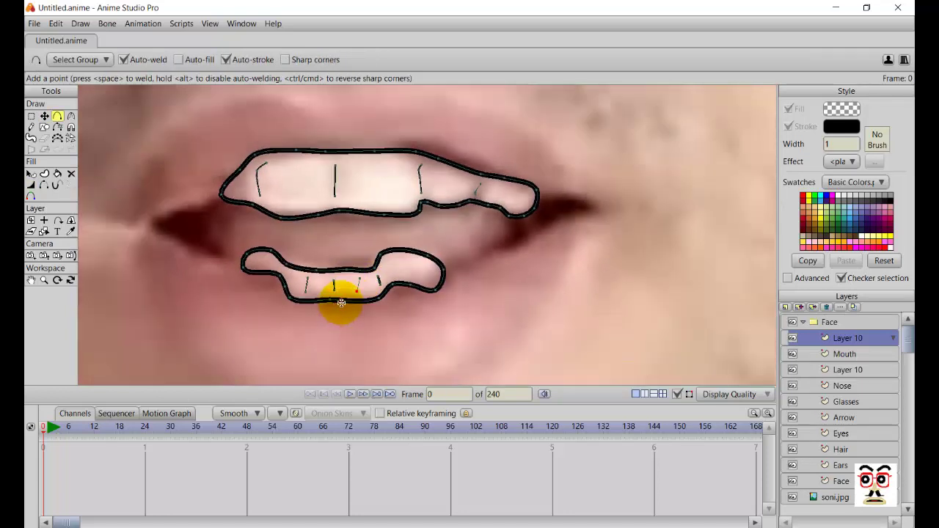
- Select the newly drawn lower tooth divider and set its line width to 70 percent
key("t")
left_click(356, 288)
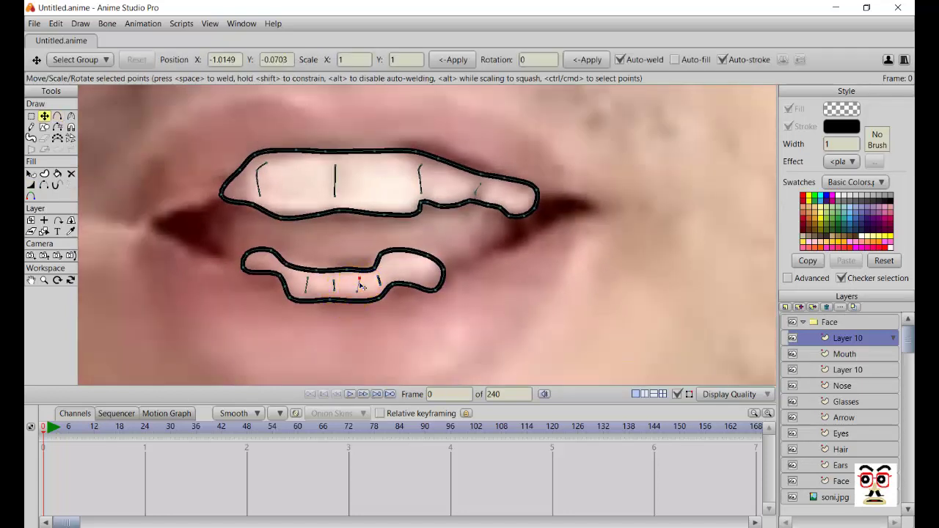
left_click(361, 287)
key("w")
left_click(358, 286)
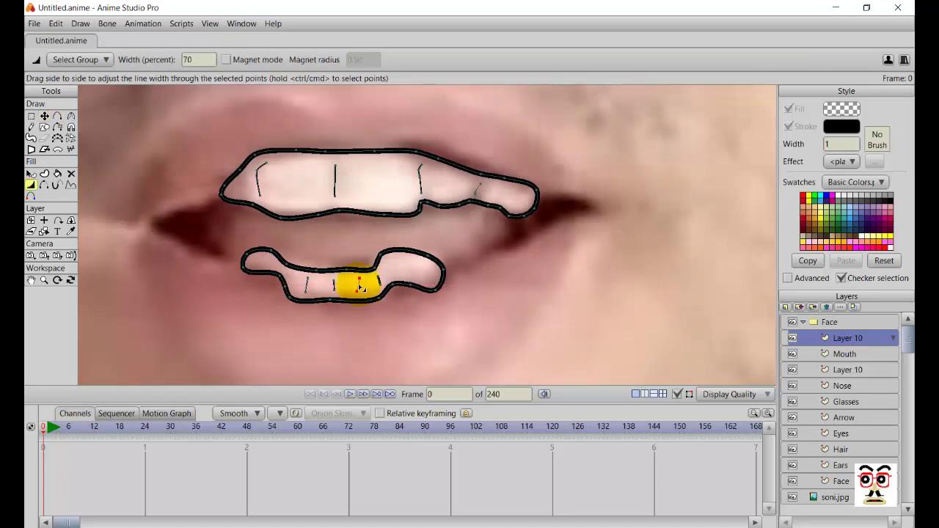
- Apply a stroke to the fourth lower tooth divider and reduce its line width to 36 percent
scroll(363, 292, "up", 1)
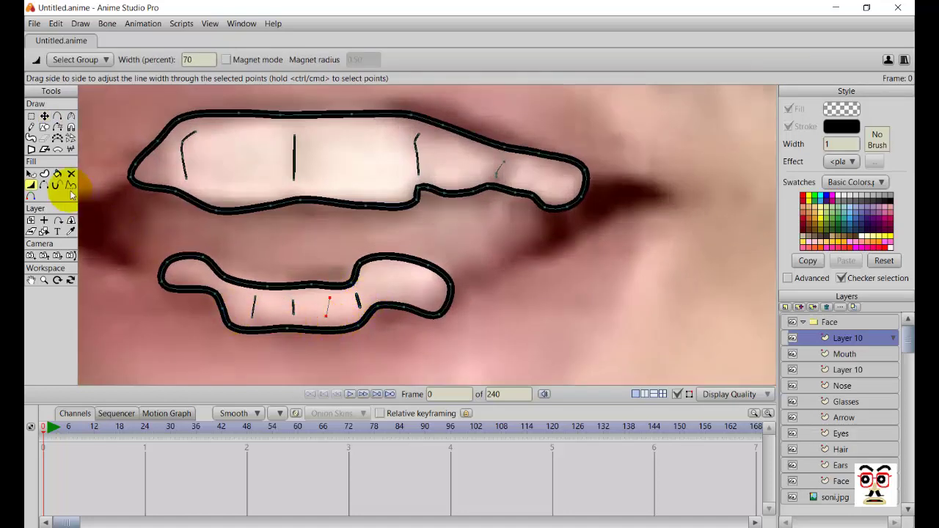
left_click(45, 175)
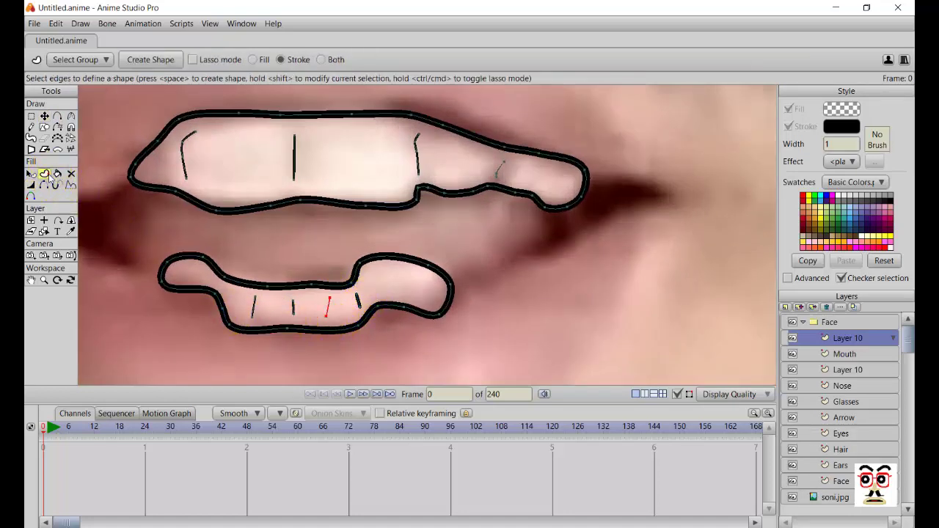
left_click(132, 62)
left_click(341, 308)
key("w")
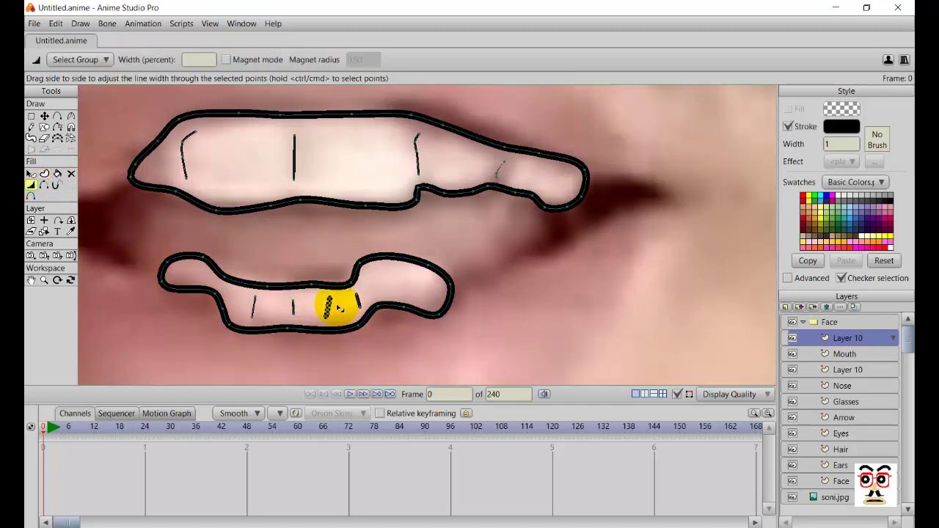
left_click(335, 308)
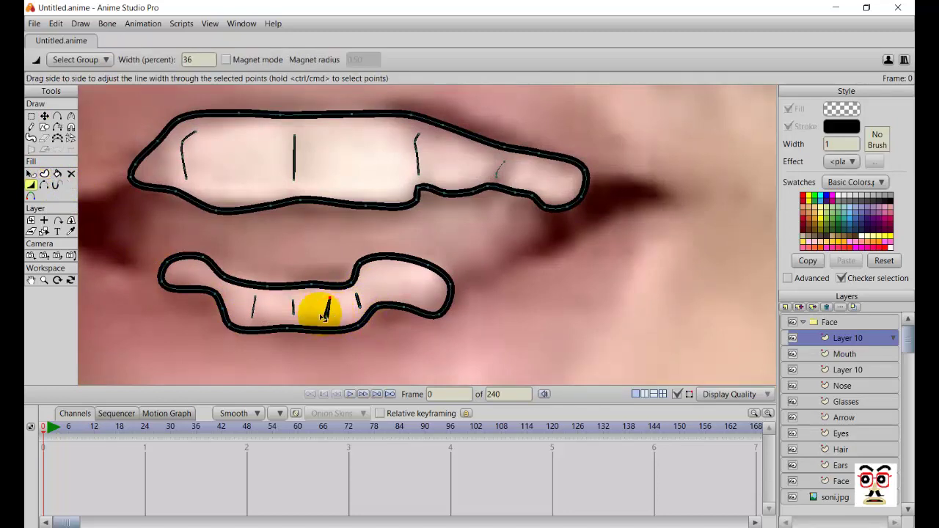
- Delete the uneven fourth divider of the lower teeth and redraw it as a short slanted line in the same place
scroll(315, 308, "up", 4)
key("q")
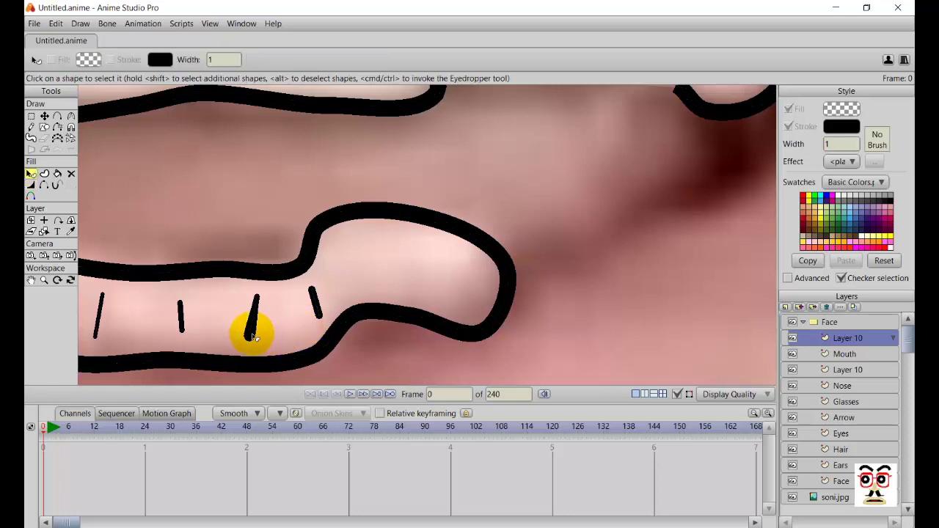
left_click(251, 335)
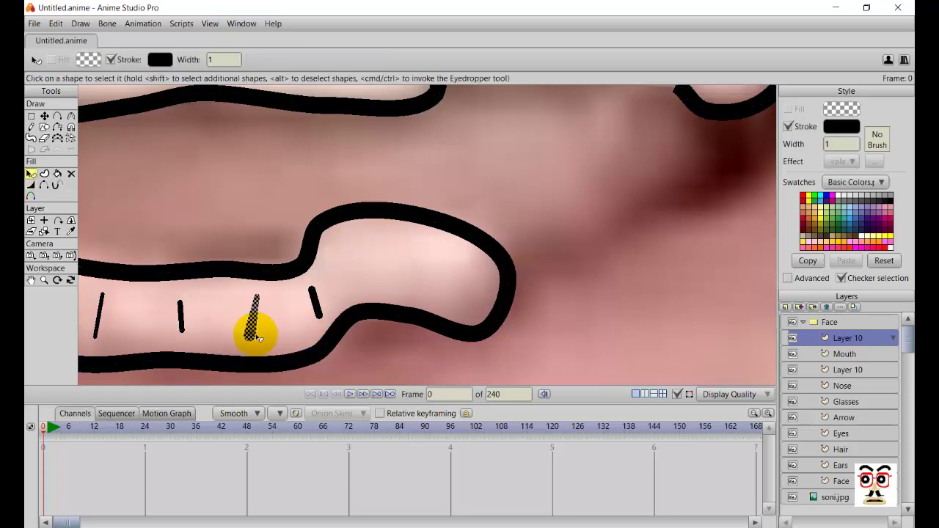
key("Delete")
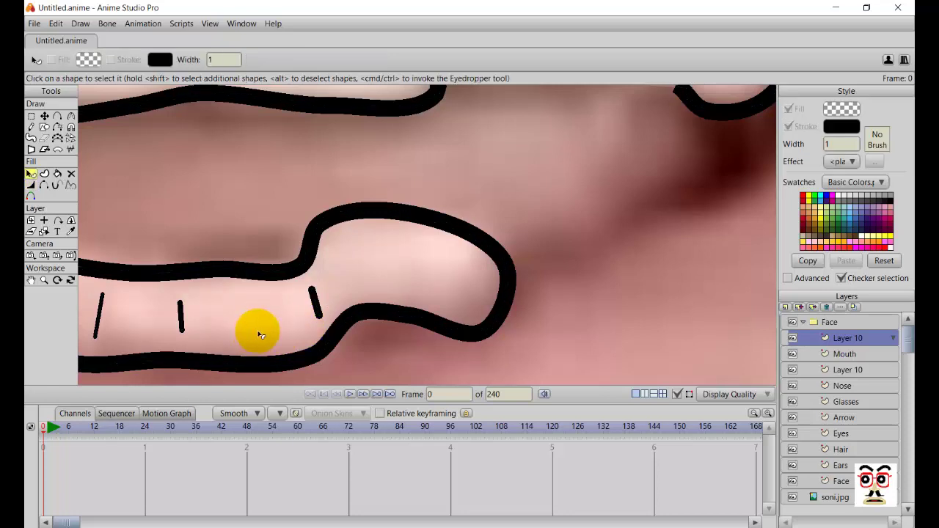
left_click(57, 116)
left_click_drag(256, 297, 249, 334)
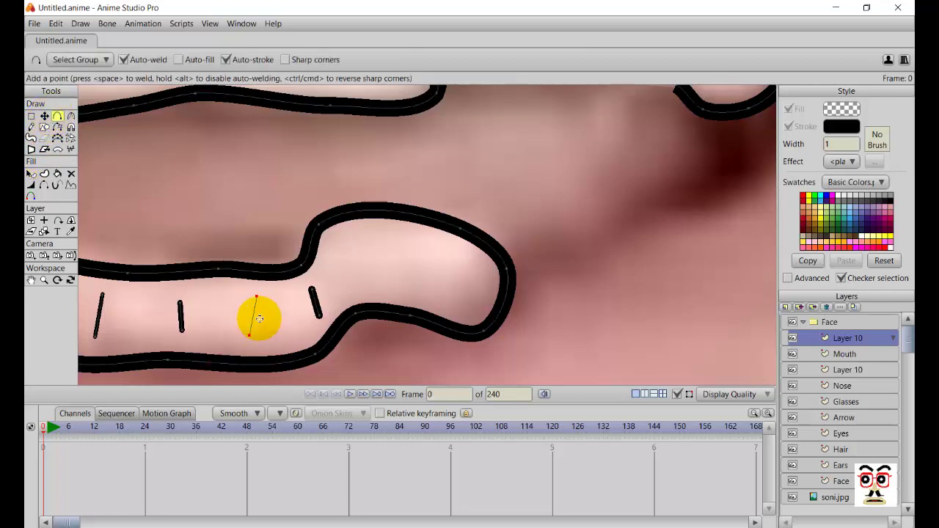
- Apply a stroke to the redrawn lower tooth divider and set its line width to 20 percent
left_click(44, 173)
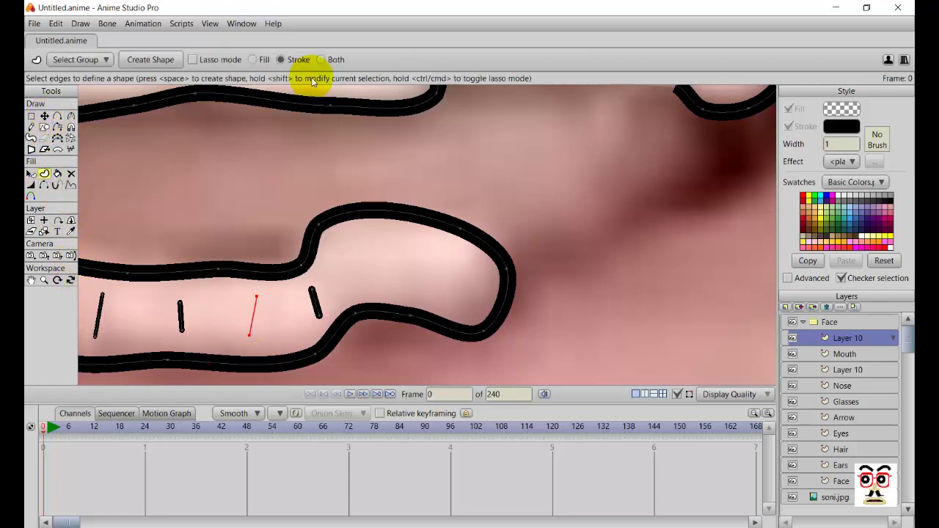
left_click(170, 59)
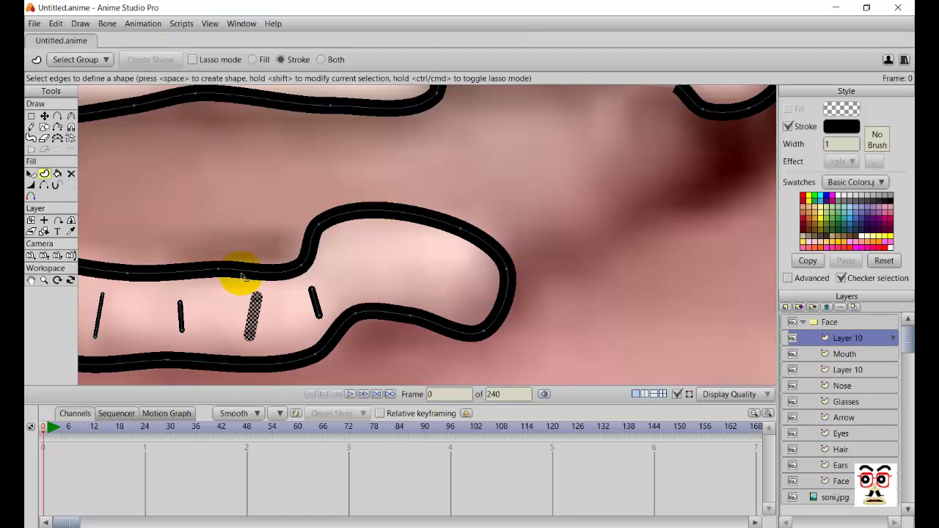
key("w")
key("t")
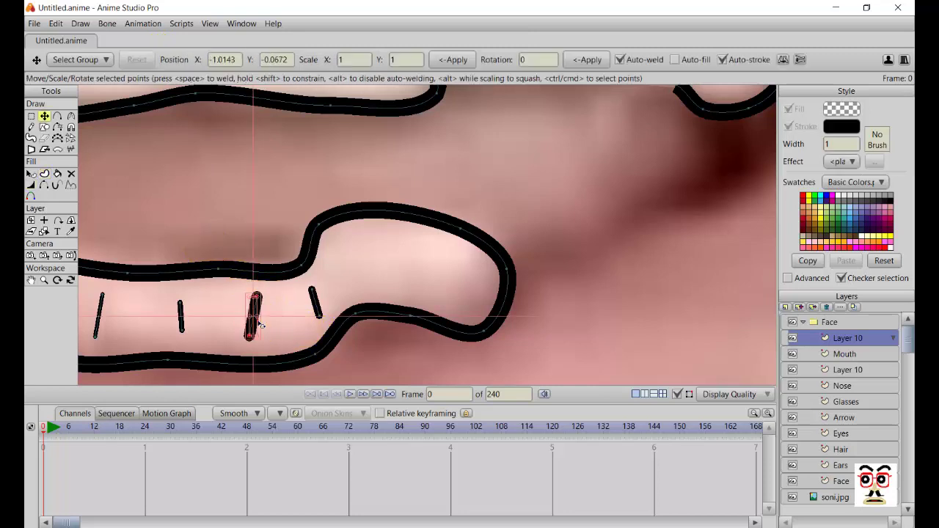
key("w")
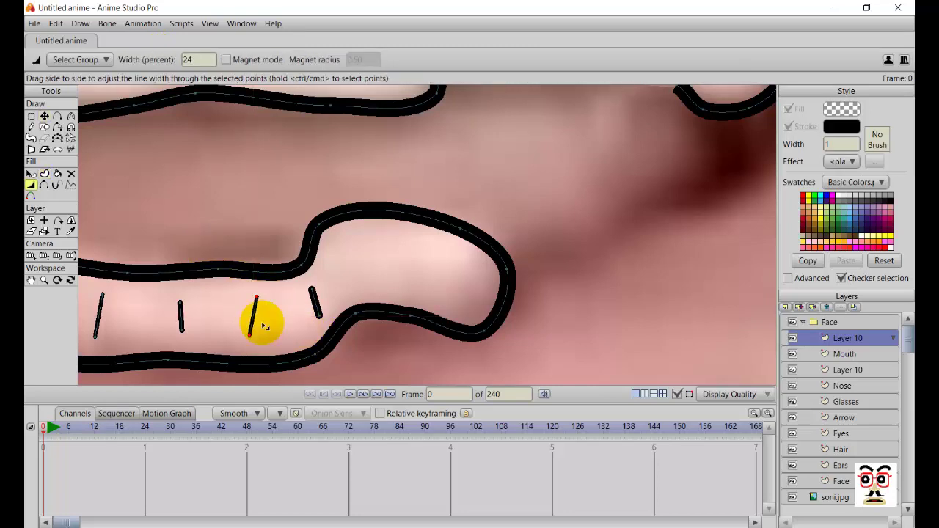
scroll(260, 325, "down", 3)
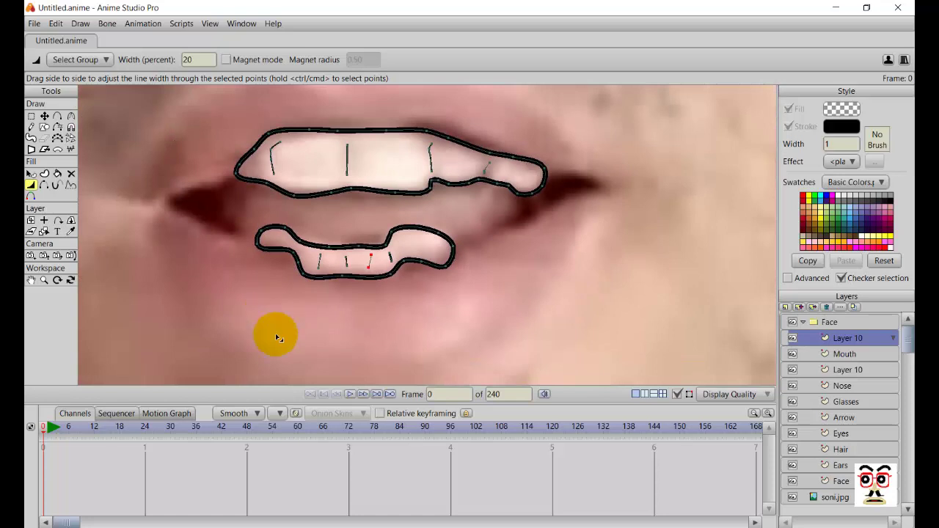
- Select all the points of the upper and lower teeth and move them from the photo onto the cartoon's mouth
left_click(31, 174)
left_click(33, 115)
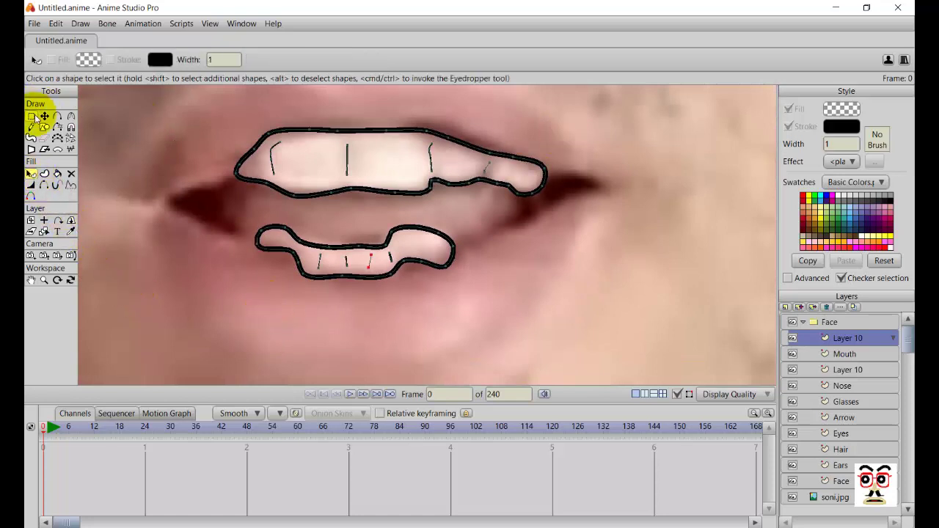
left_click_drag(614, 121, 210, 289)
scroll(369, 300, "down", 3)
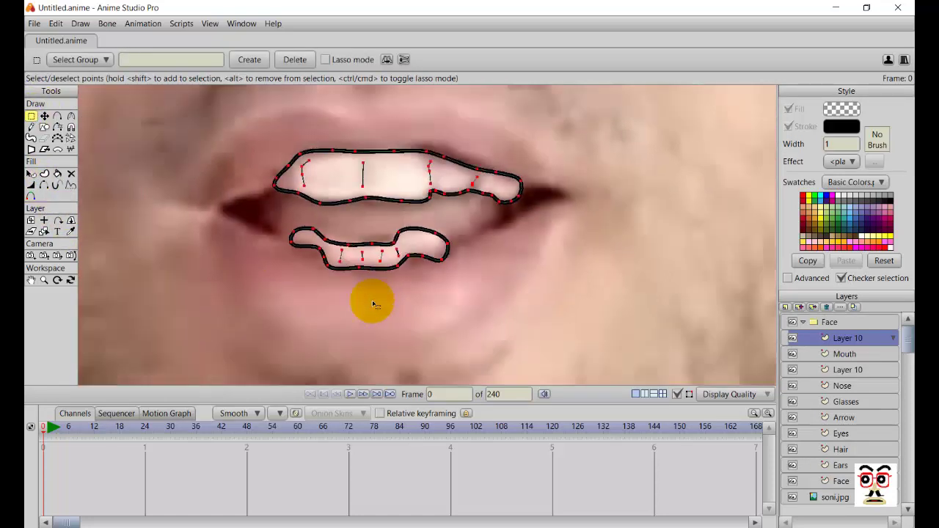
scroll(419, 308, "down", 5)
key("t")
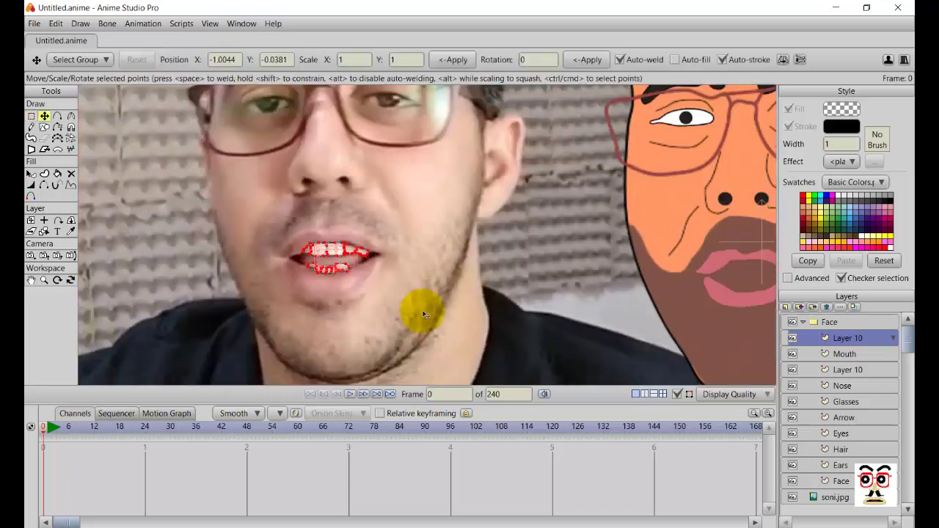
left_click_drag(283, 272, 576, 277)
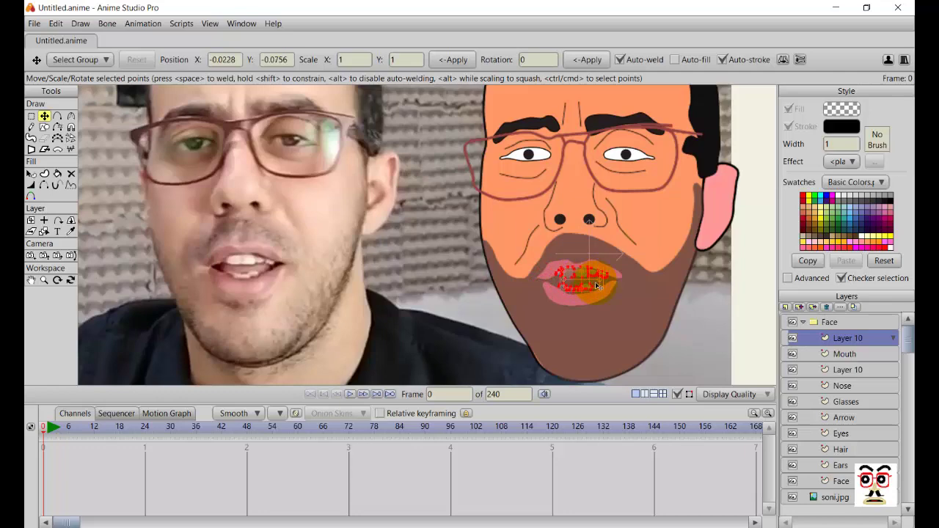
- Nudge the selected teeth slightly to the right to adjust their placement between the cartoon lips
scroll(598, 286, "up", 5)
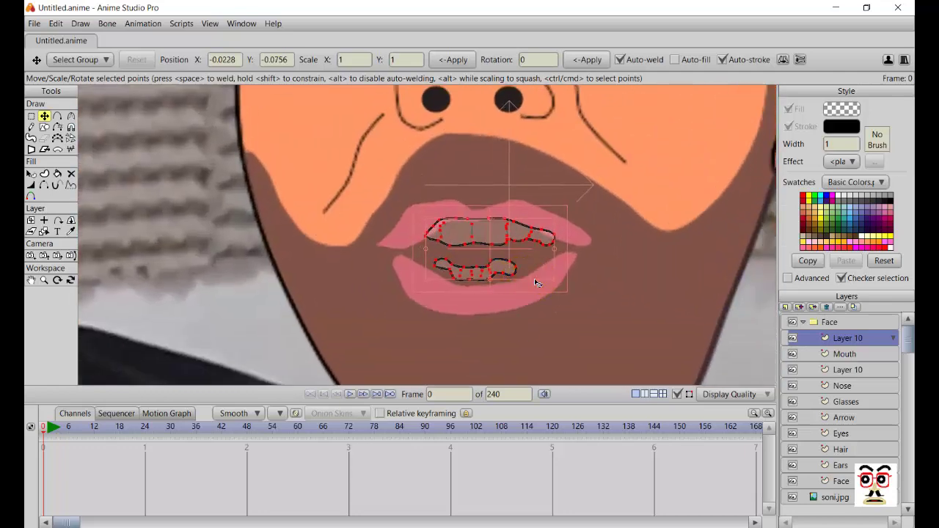
left_click_drag(534, 281, 508, 289)
left_click_drag(472, 249, 477, 250)
scroll(528, 337, "up", 3)
scroll(528, 337, "down", 3)
- Select the upper teeth shape and raise its off-white fill to full opacity
key("u")
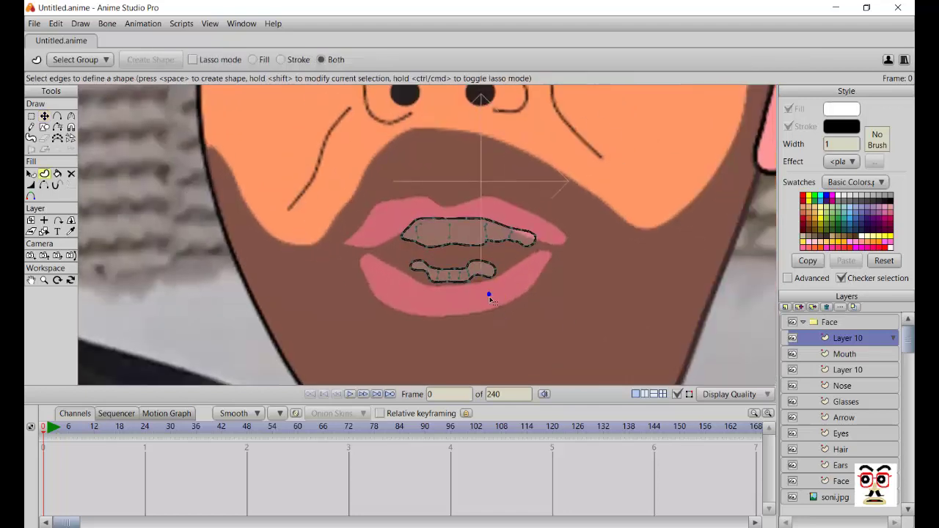
left_click(29, 174)
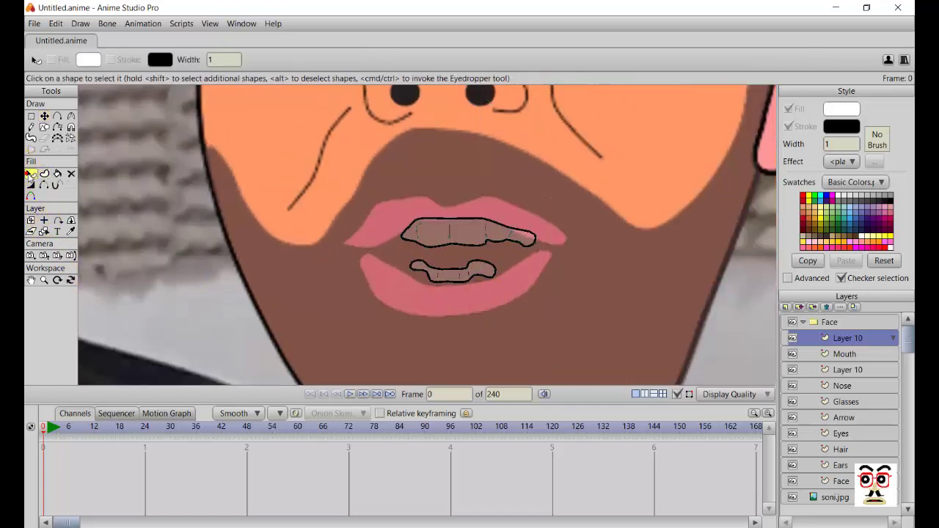
left_click(440, 244)
left_click(474, 235)
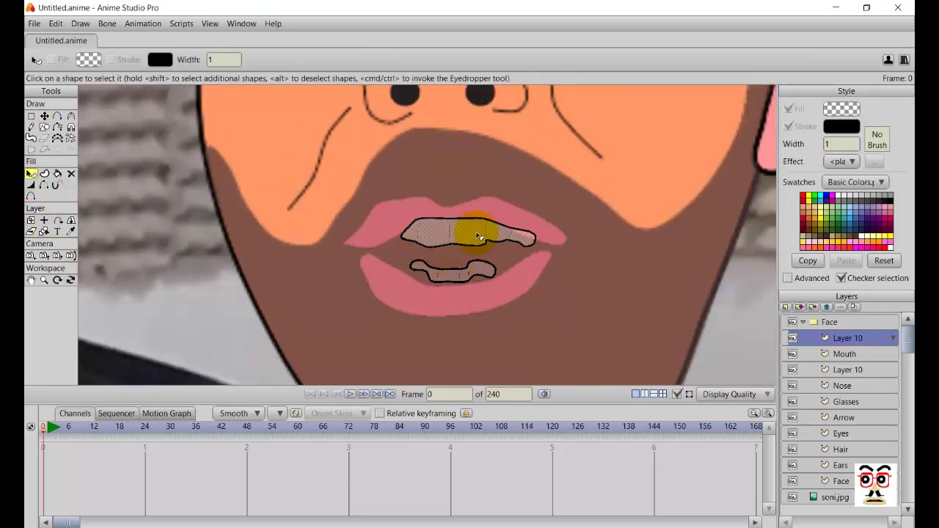
left_click(841, 109)
left_click_drag(676, 315, 677, 203)
left_click(678, 364)
- Select the lower teeth shape and set the alpha of its F8F3F1 fill to 255
left_click(477, 277)
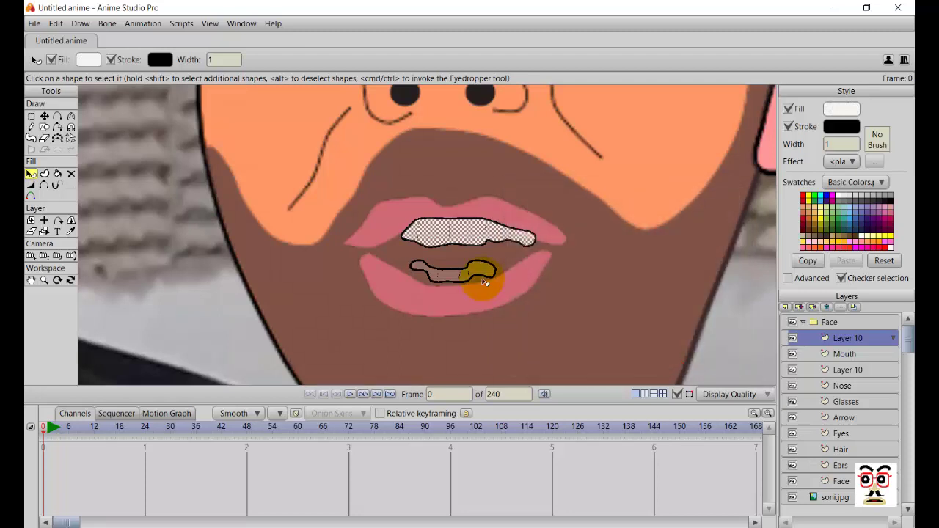
left_click(841, 108)
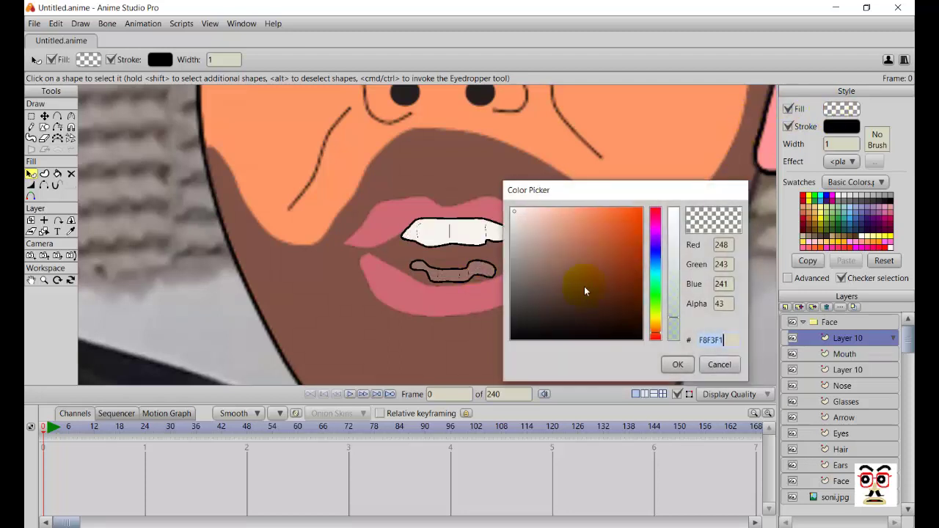
left_click_drag(673, 314, 676, 212)
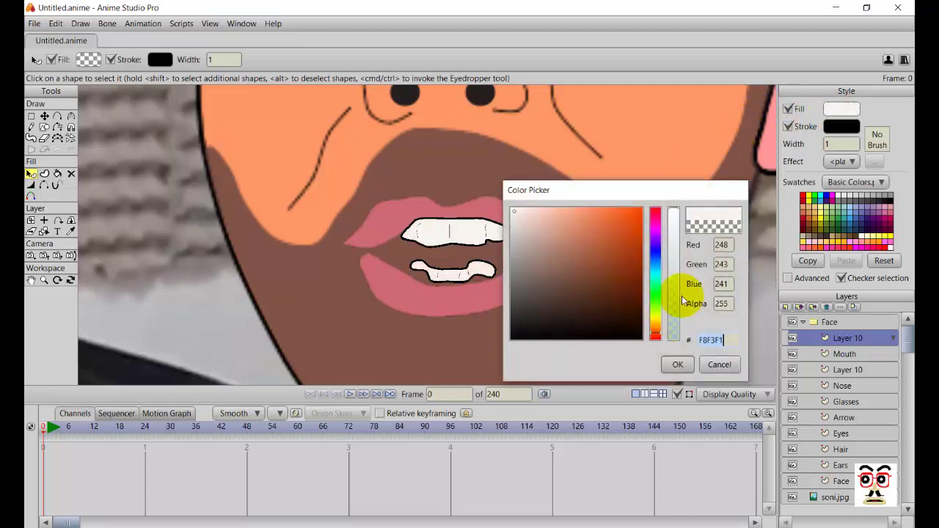
left_click(678, 365)
left_click(472, 291)
scroll(482, 279, "down", 1)
scroll(471, 272, "up", 3)
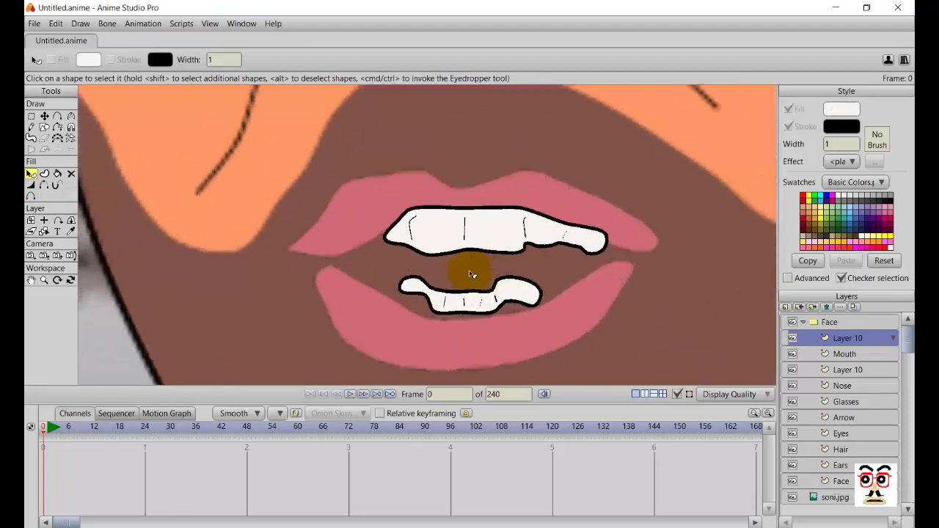
- Select the upper teeth with their divider lines and shift them slightly to the left within the mouth
left_click_drag(493, 267, 496, 291)
left_click(31, 116)
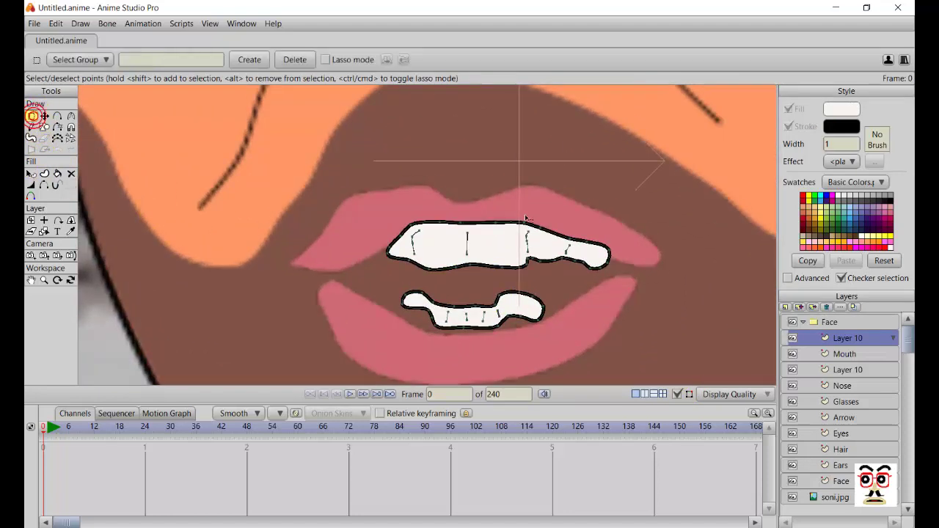
left_click_drag(638, 226, 357, 271)
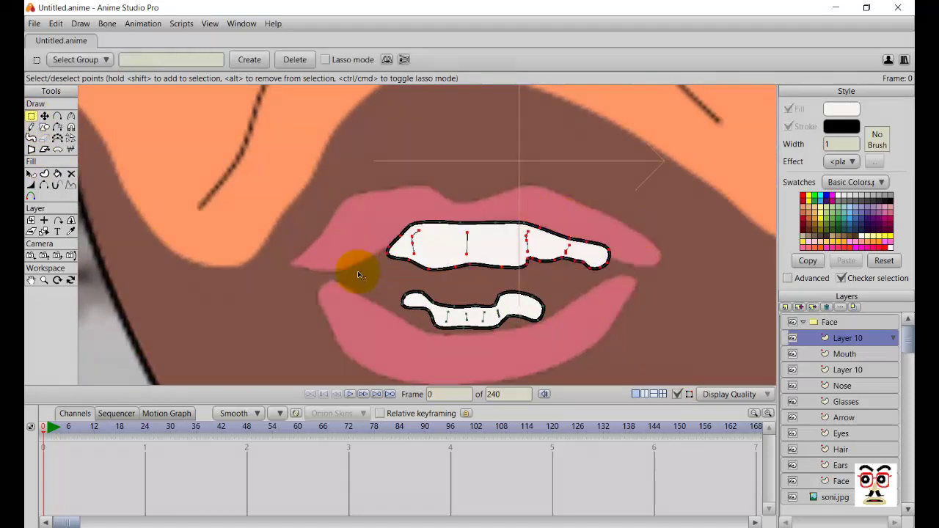
left_click(31, 174)
left_click(469, 237)
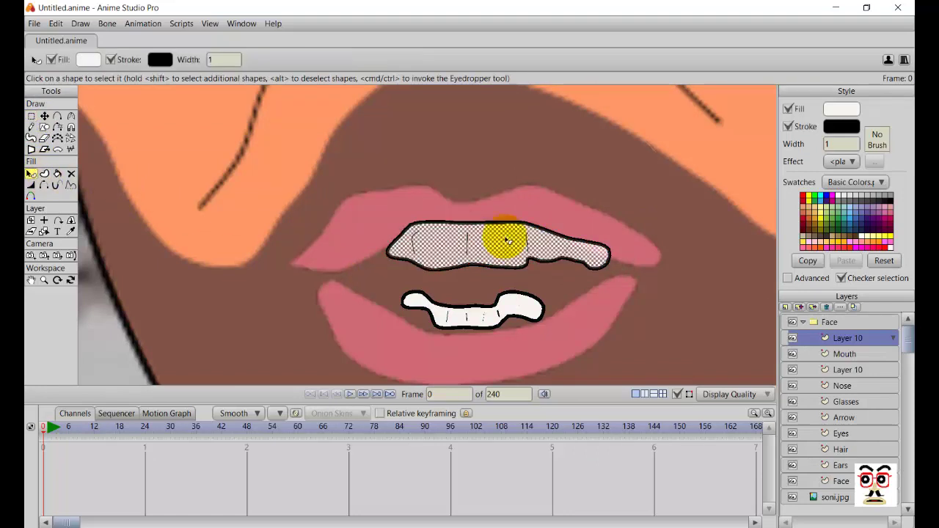
left_click(73, 144)
left_click(44, 116)
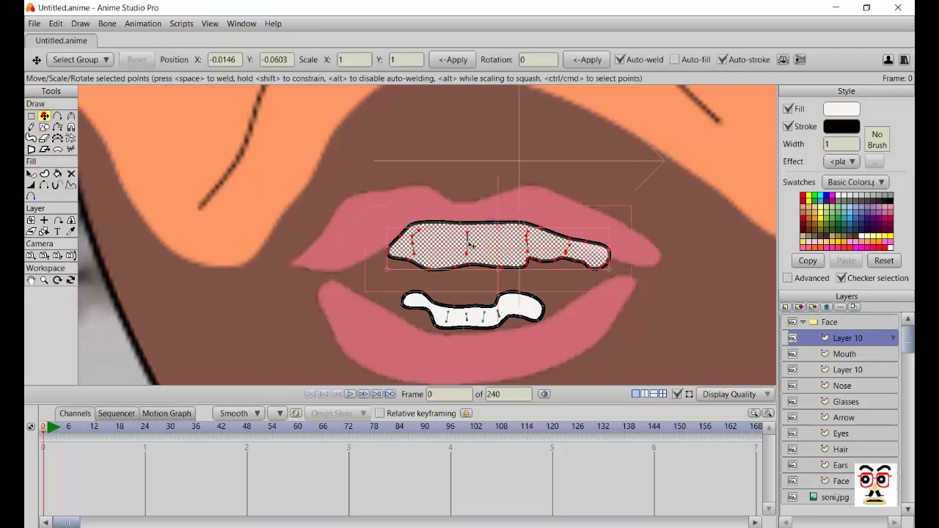
mouse_move(515, 247)
left_mouse_down()
mouse_move(496, 271)
mouse_move(527, 251)
mouse_move(508, 250)
left_mouse_up()
- Move the outline points at the right end of the upper teeth downward to narrow the tip beneath the upper lip
scroll(602, 241, "up", 5)
left_click_drag(599, 284, 557, 281)
key("a")
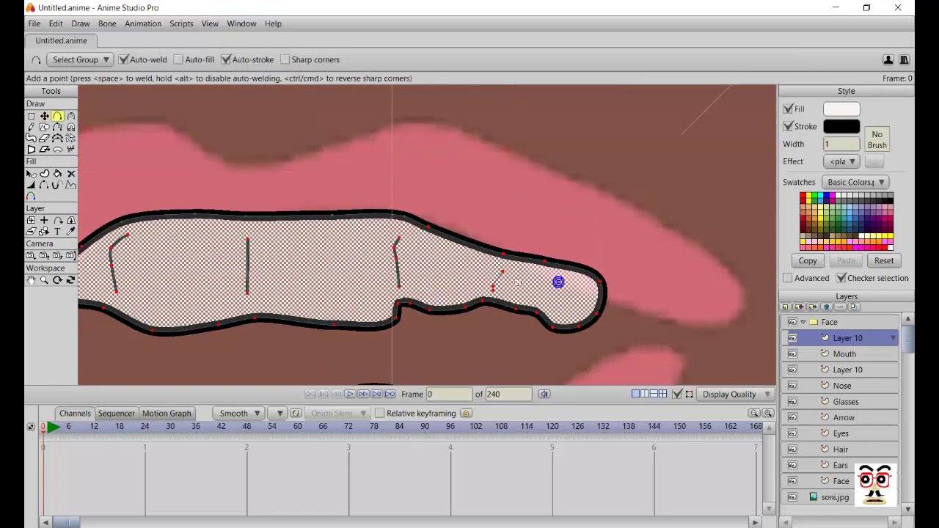
key("t")
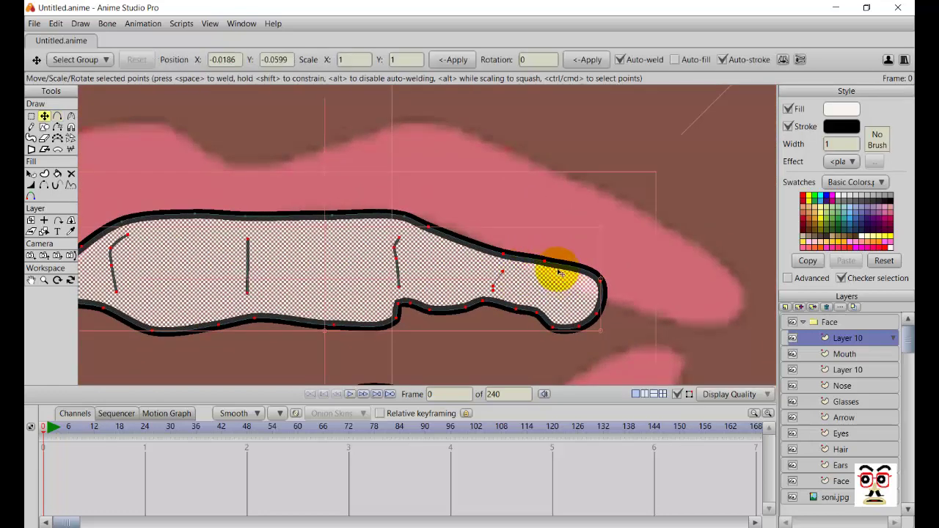
left_click_drag(547, 264, 596, 283)
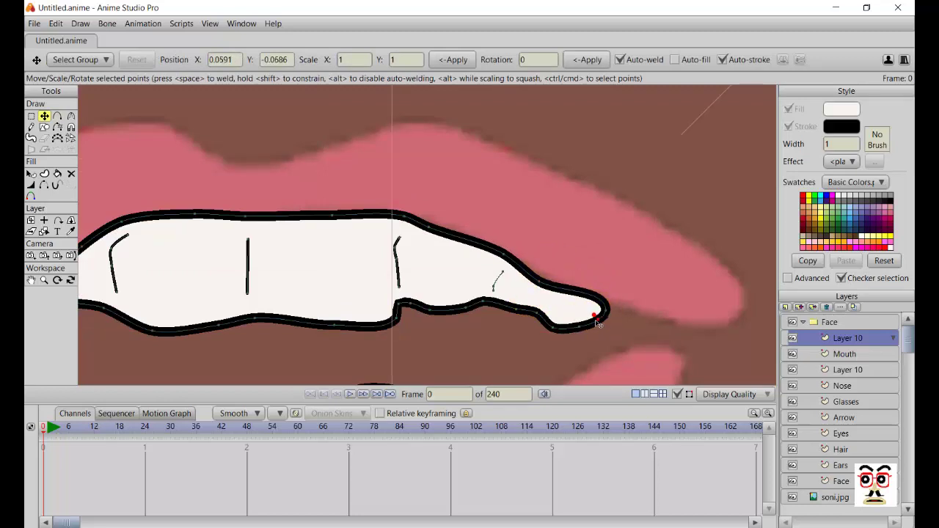
left_click_drag(596, 322, 598, 322)
scroll(360, 267, "down", 3)
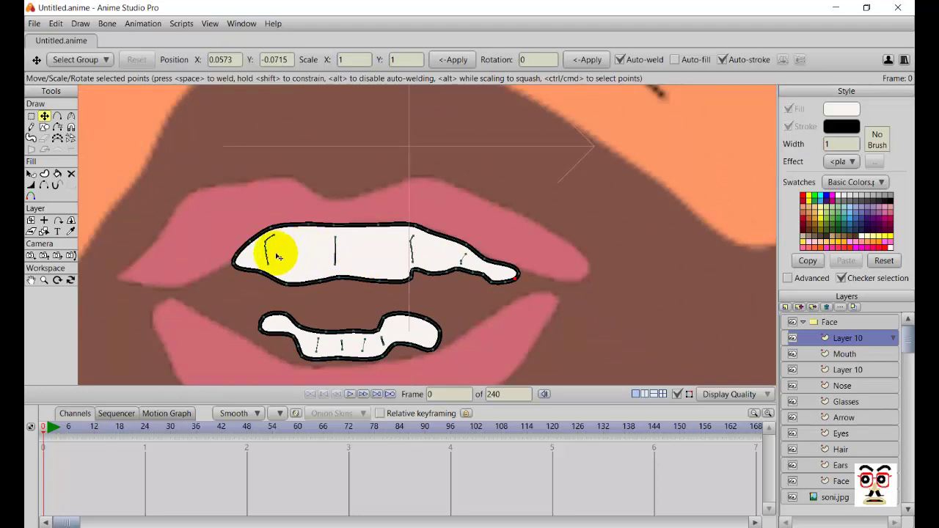
- Select the whole upper teeth outline and thin its line width to 50 percent
scroll(277, 256, "down", 3)
scroll(374, 316, "up", 2)
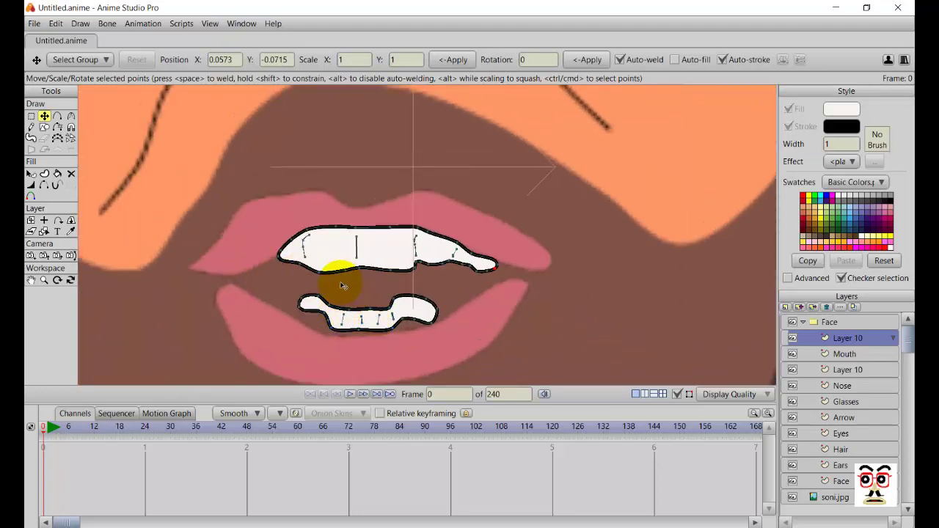
double_click(383, 247)
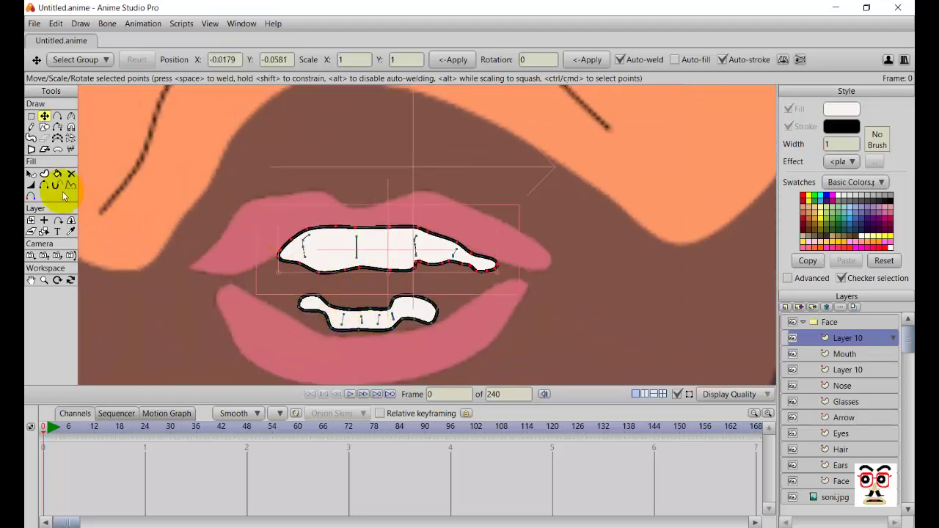
left_click(32, 174)
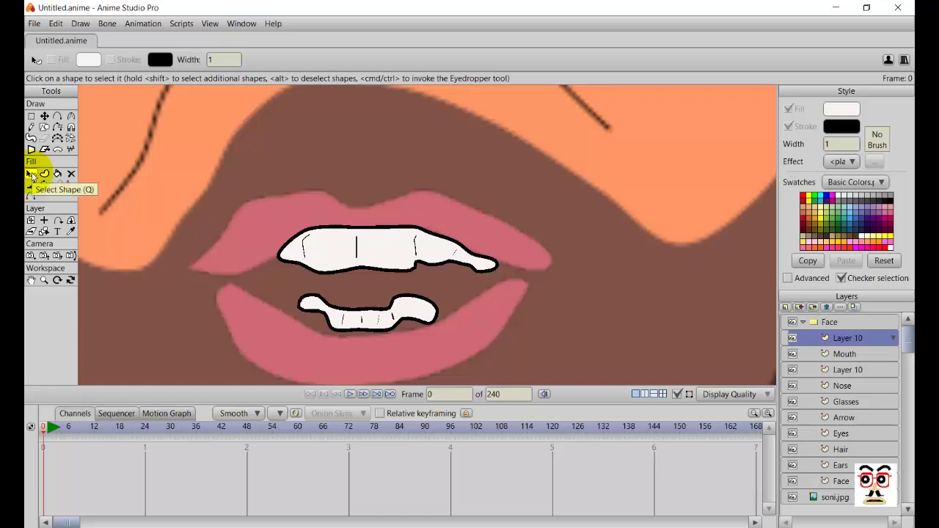
left_click(45, 175)
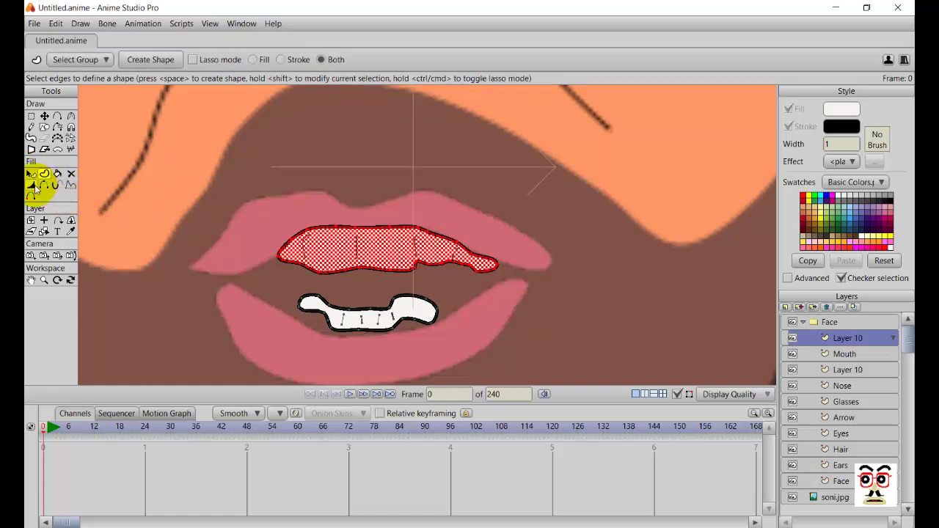
left_click(32, 186)
left_click_drag(381, 244, 365, 231)
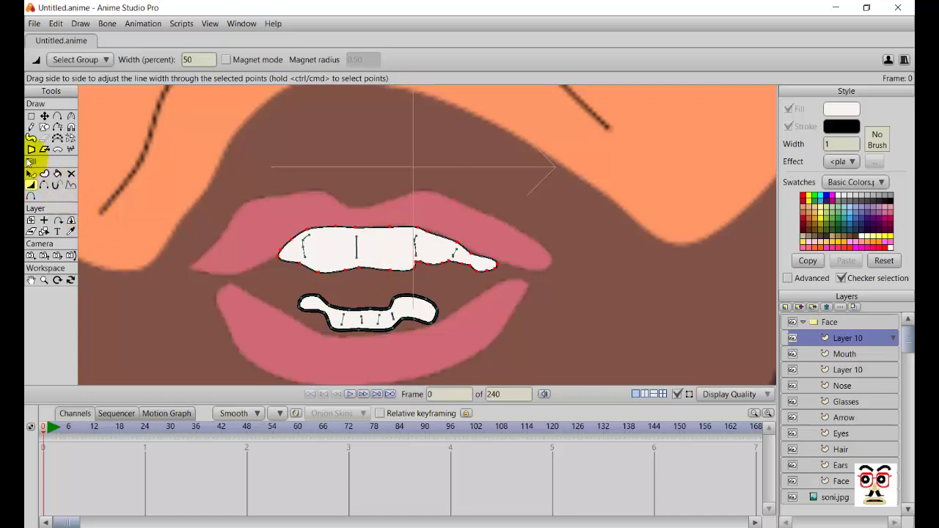
- Select the lower teeth outline with its divider lines and shift them slightly down and to the left
left_click(32, 175)
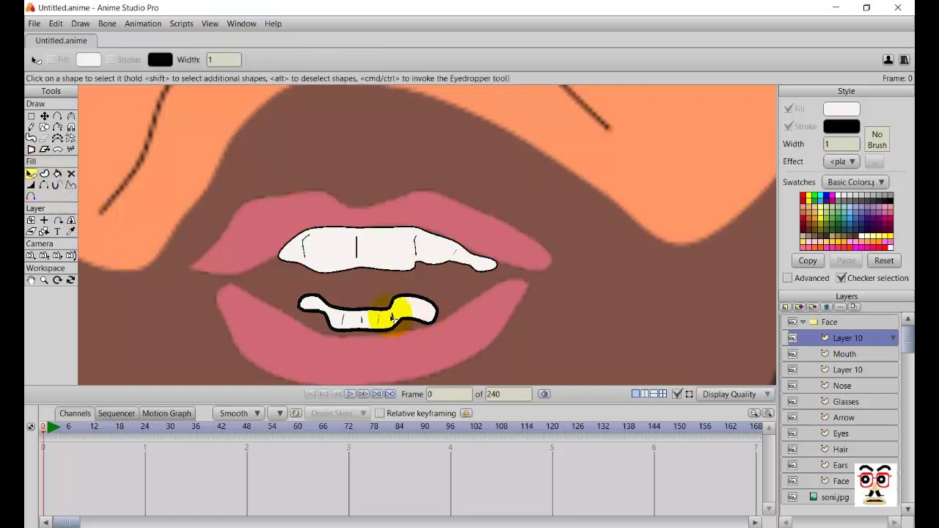
left_click(392, 317)
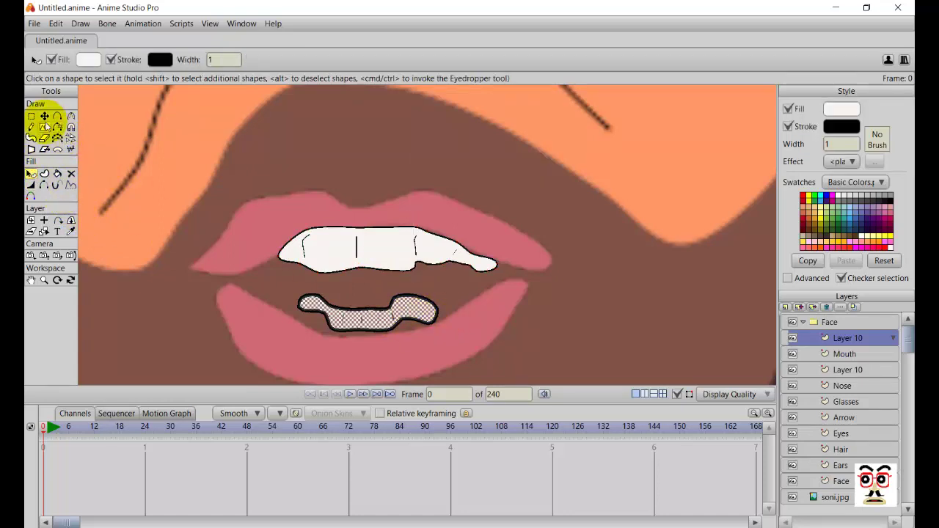
left_click(44, 116)
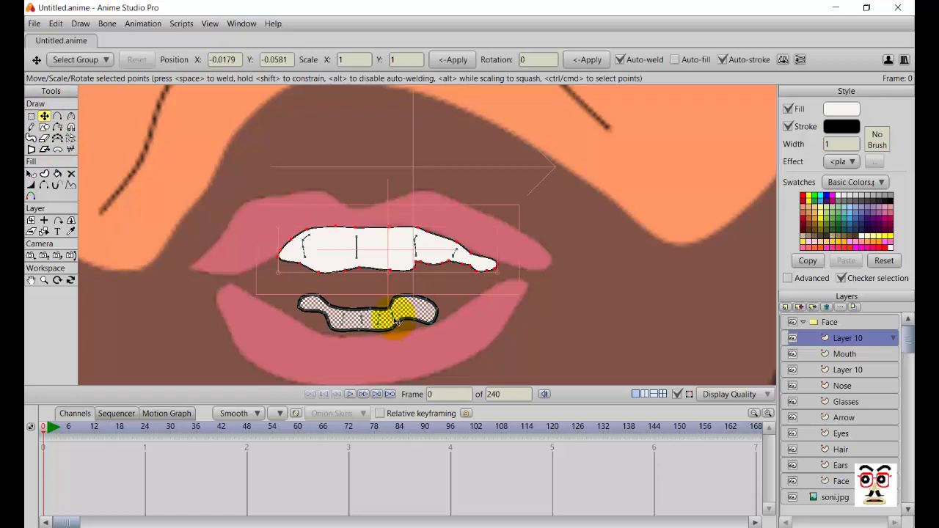
scroll(389, 330, "up", 2)
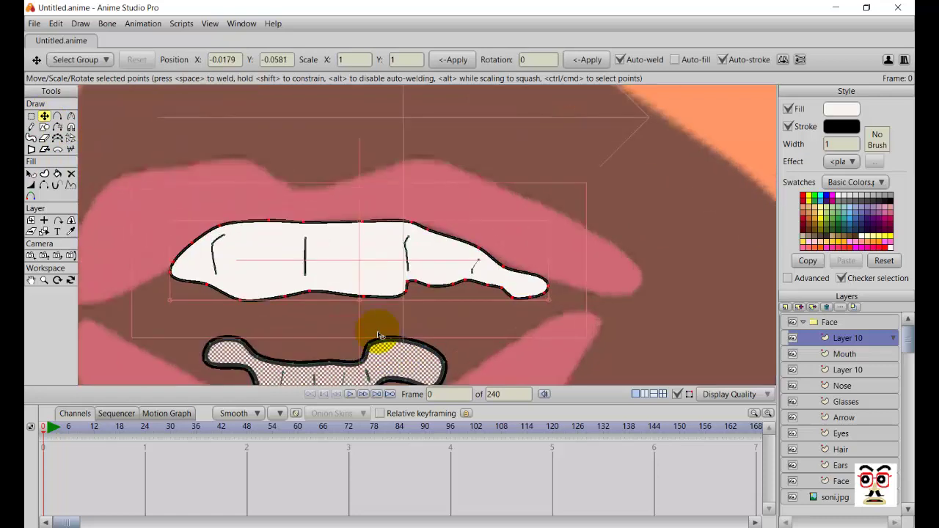
scroll(379, 335, "down", 2)
left_click(31, 116)
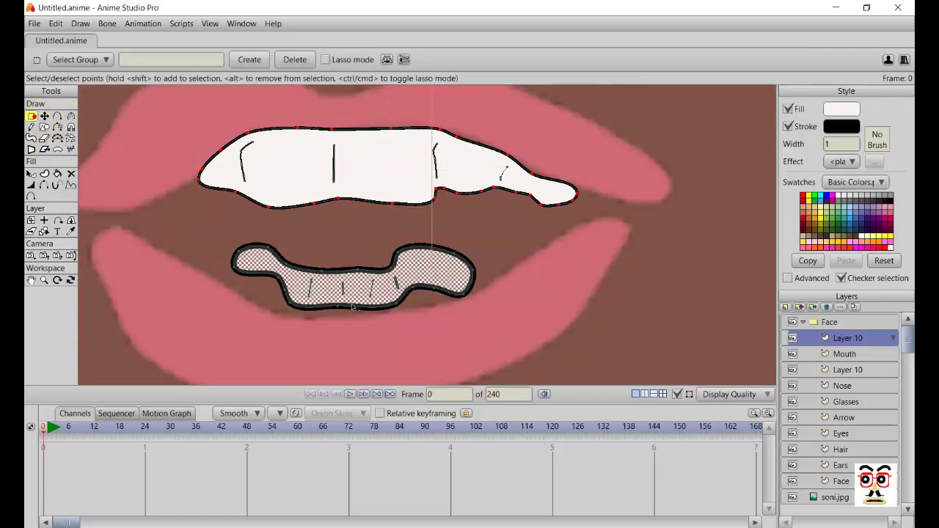
left_click_drag(210, 220, 513, 330)
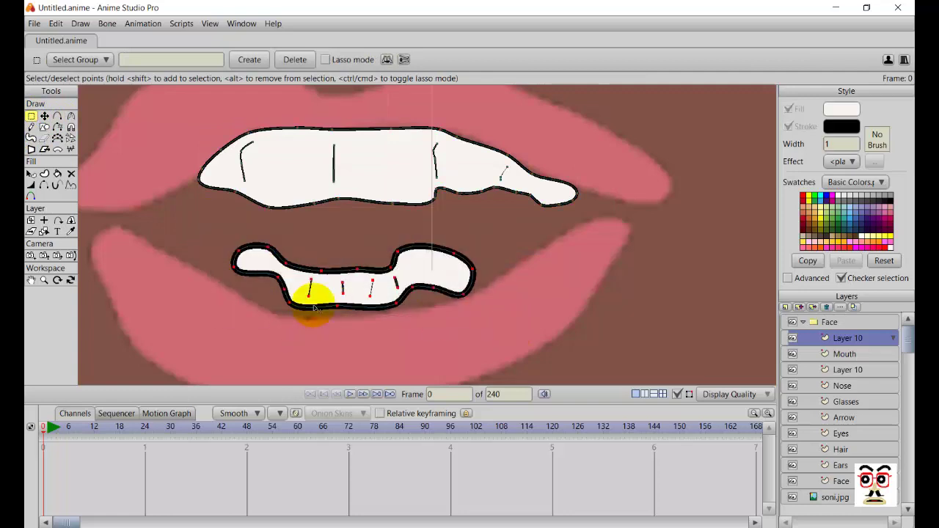
key("t")
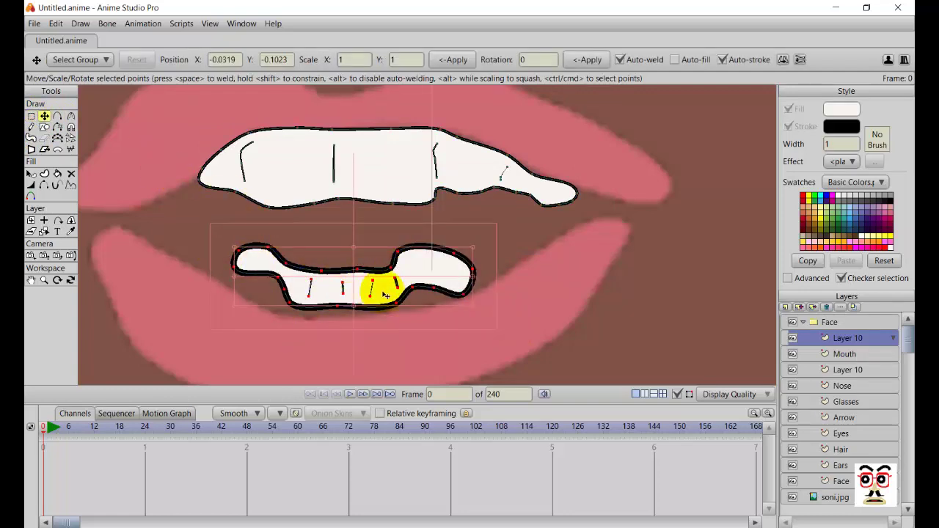
left_click_drag(390, 292, 381, 294)
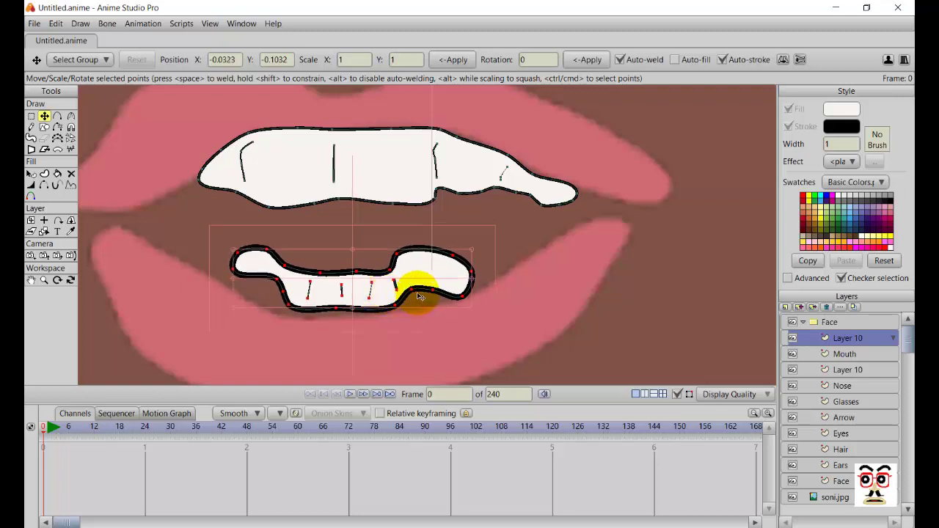
key("w")
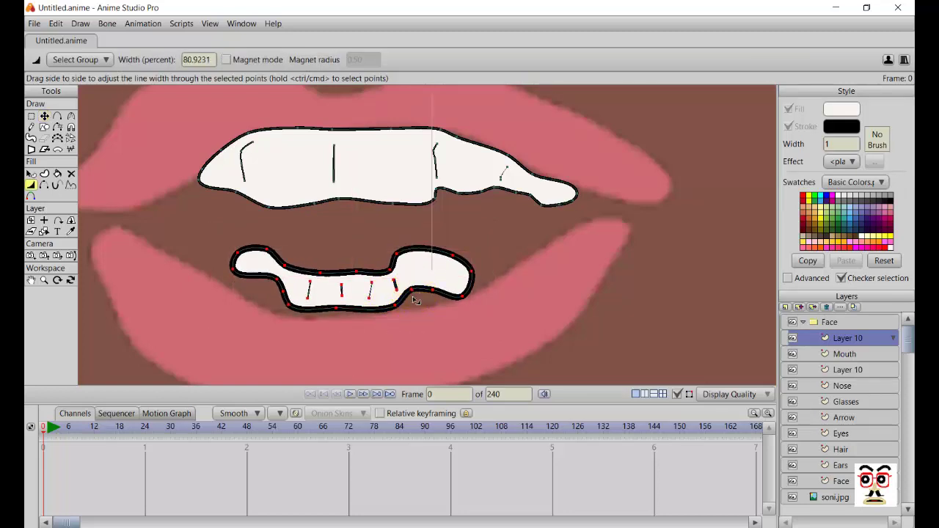
key("t")
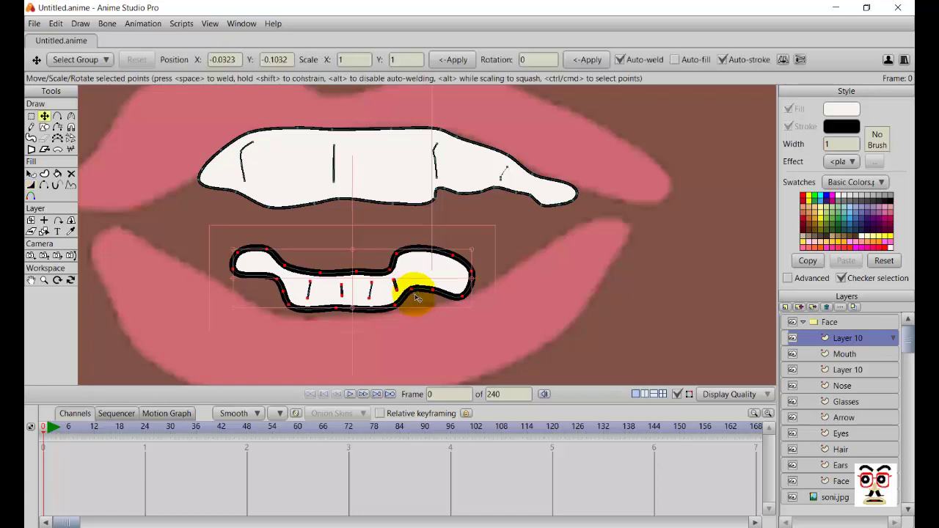
- Move the bottom outline points of the lower teeth down and outward so the edge follows the lower lip
left_click_drag(414, 295, 439, 303)
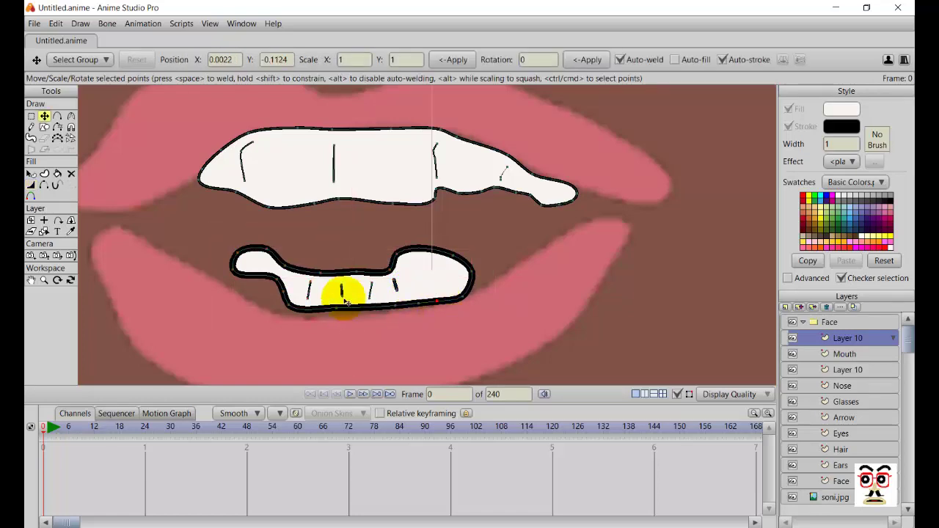
double_click(289, 294)
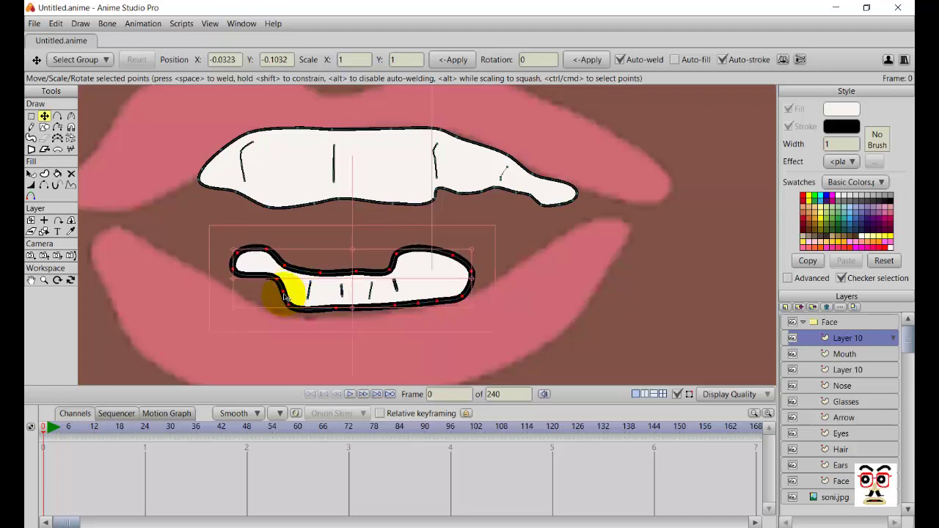
left_click(284, 295)
left_click(272, 306)
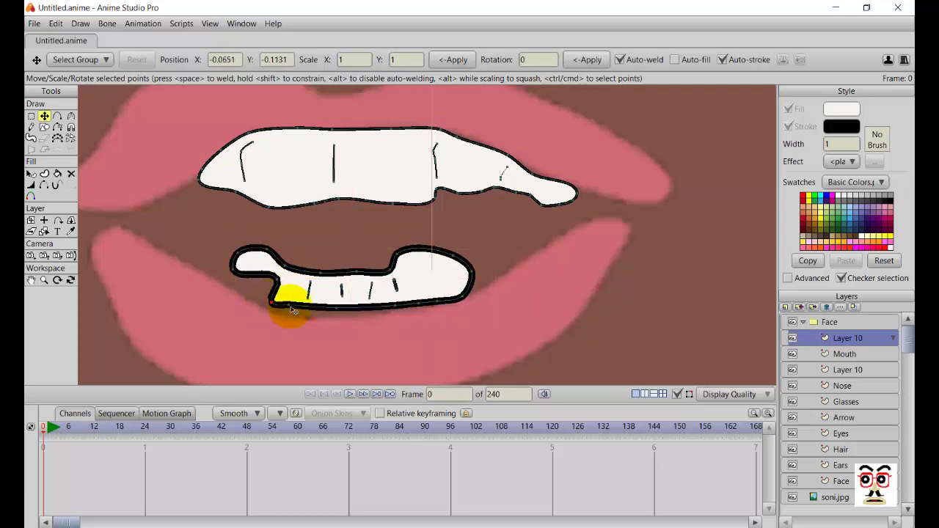
left_click_drag(290, 306, 346, 312)
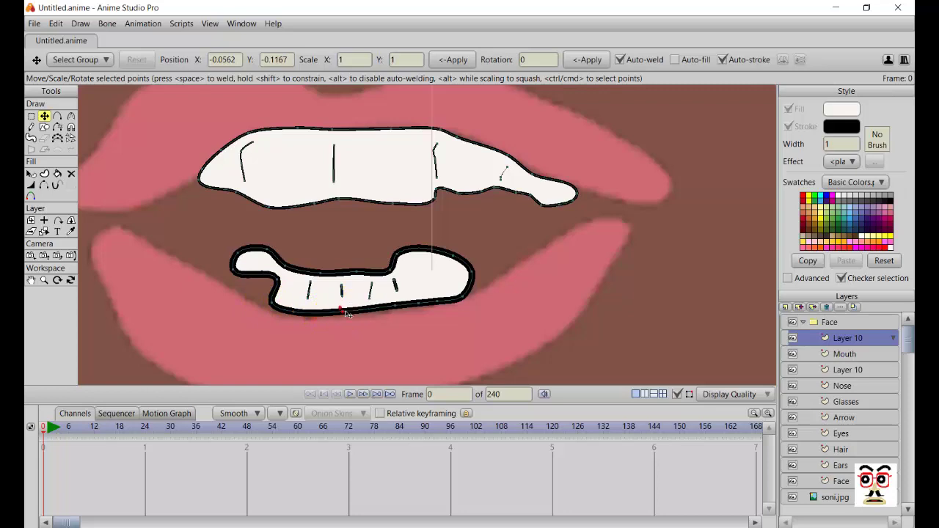
- Reshape the left end of the lower teeth outline into a smooth rounded tip
double_click(281, 282)
left_click(282, 282)
left_click_drag(281, 282, 272, 307)
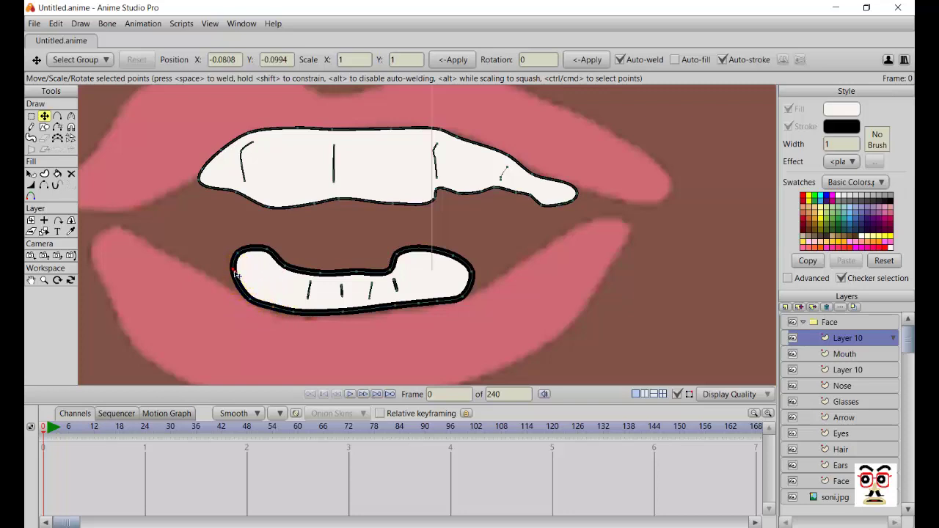
left_click_drag(234, 280, 254, 265)
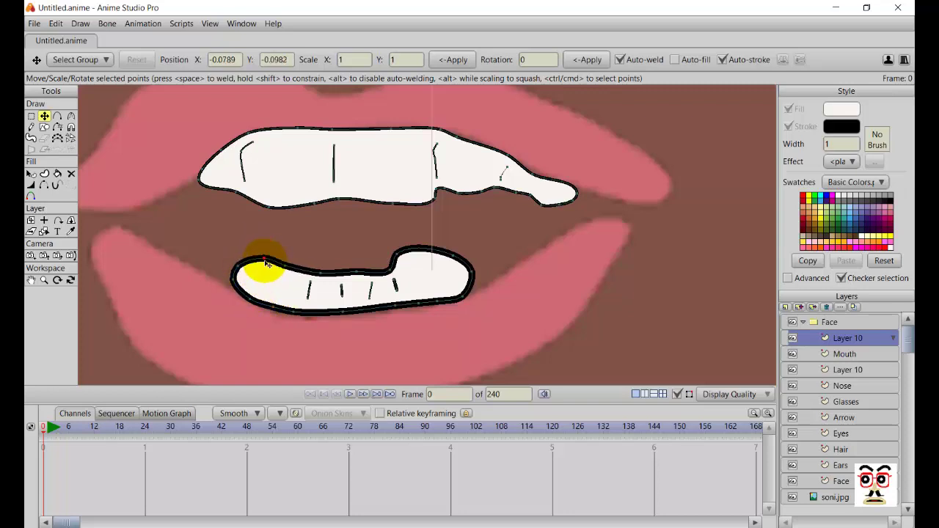
- Lower and smooth the top outline points at the right end of the lower teeth, leaving a slightly raised rounded tip
scroll(347, 276, "down", 5)
scroll(413, 262, "up", 4)
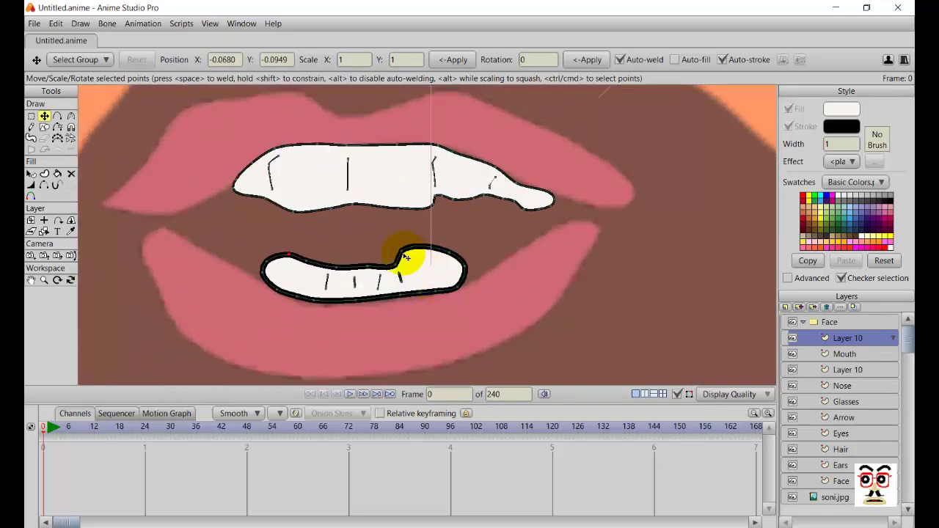
left_click_drag(420, 266, 444, 256)
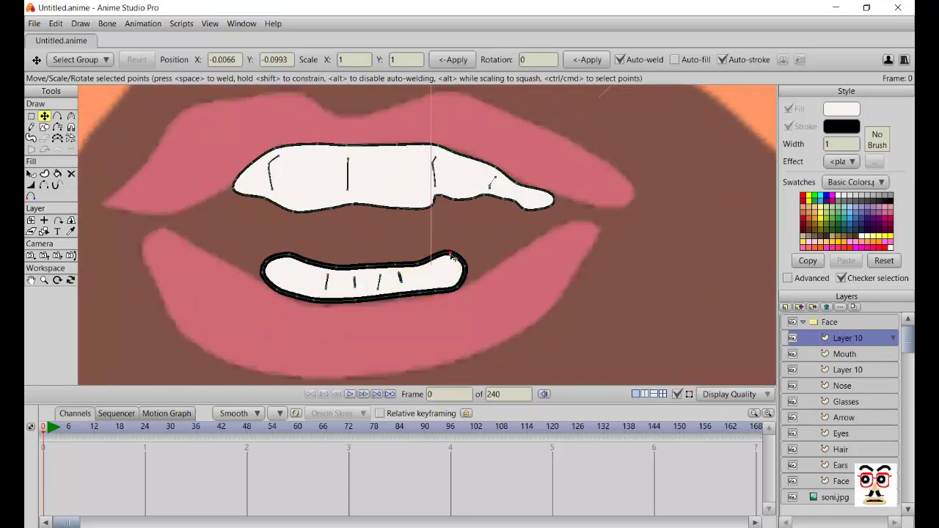
left_click(424, 270)
left_click(424, 273)
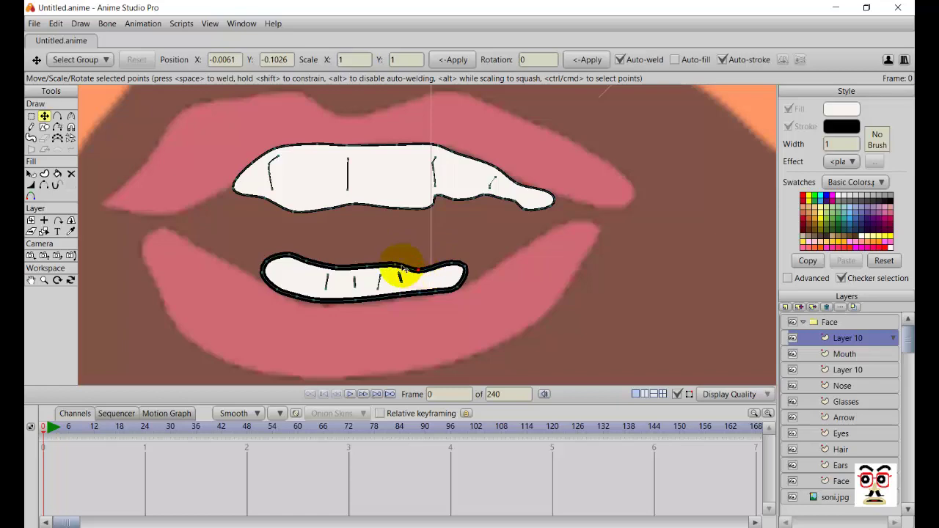
left_click(423, 275)
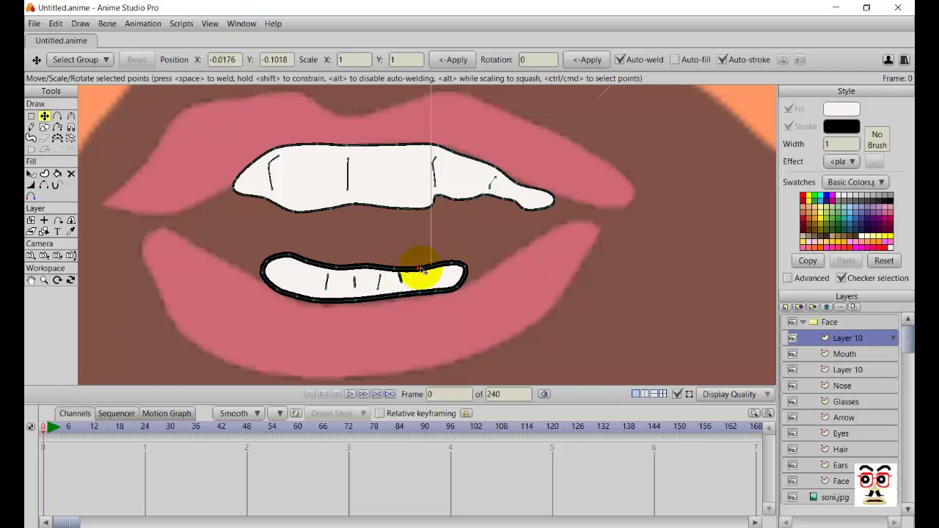
left_click(453, 267)
- Compare the reshaped teeth and mouth of the cartoon face with the reference photo
scroll(381, 265, "down", 10)
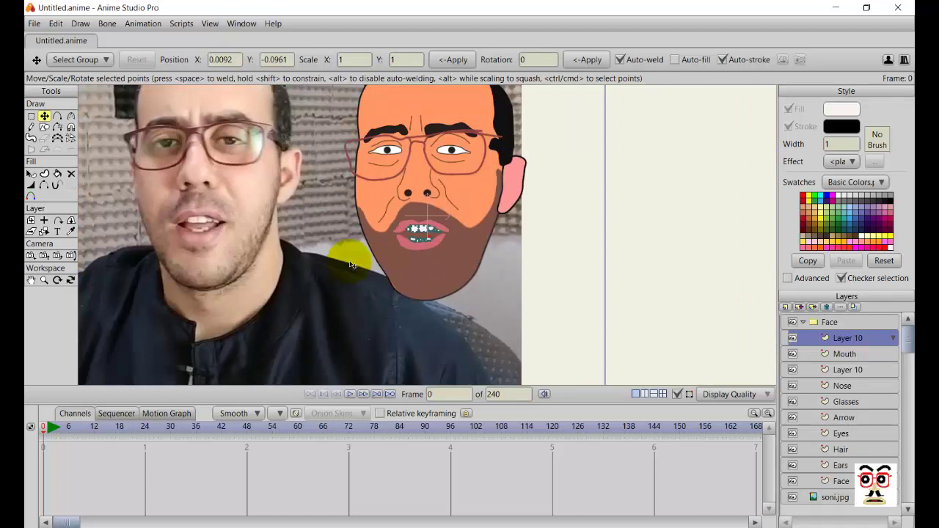
left_click_drag(378, 243, 387, 268)
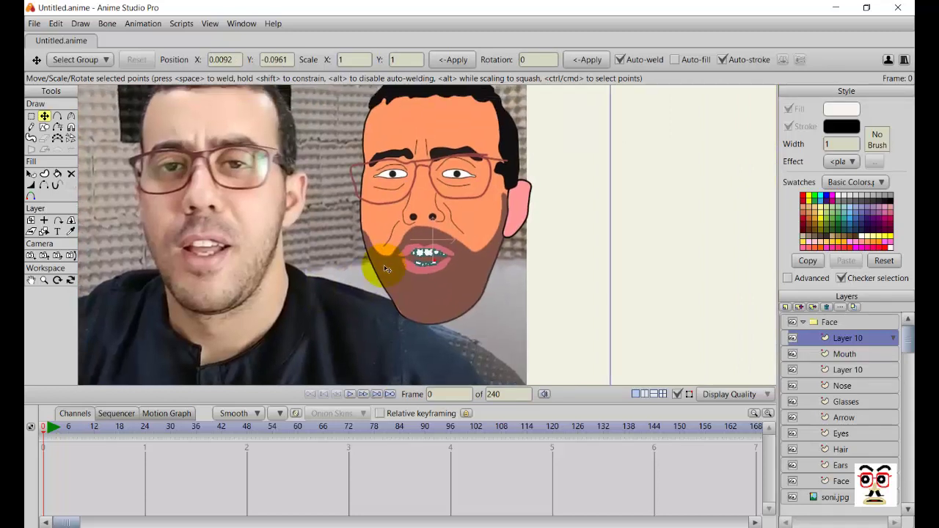
scroll(410, 225, "up", 5)
left_click_drag(473, 223, 468, 253)
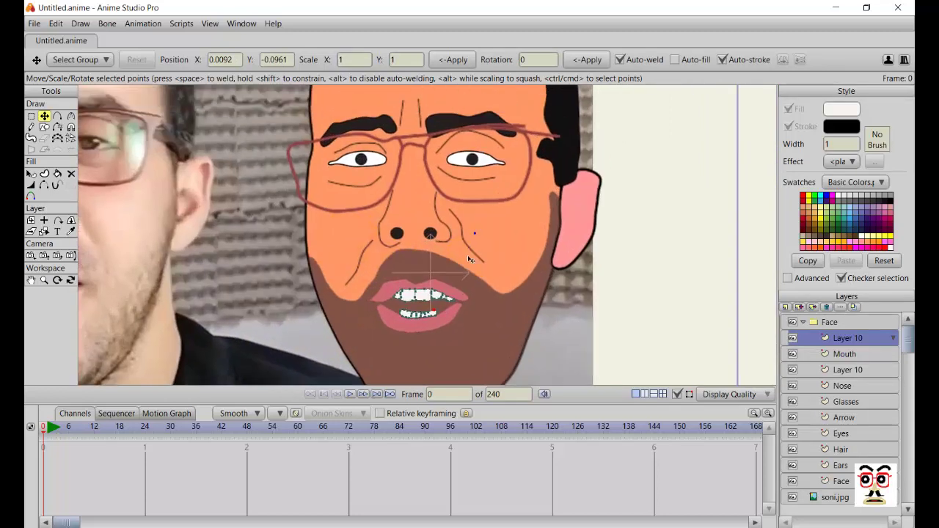
scroll(492, 306, "down", 4)
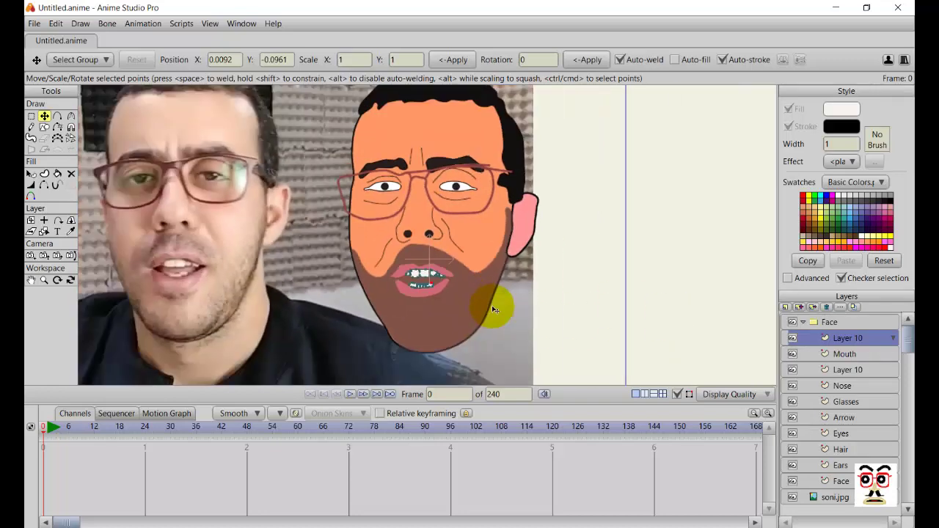
left_click_drag(494, 309, 520, 316)
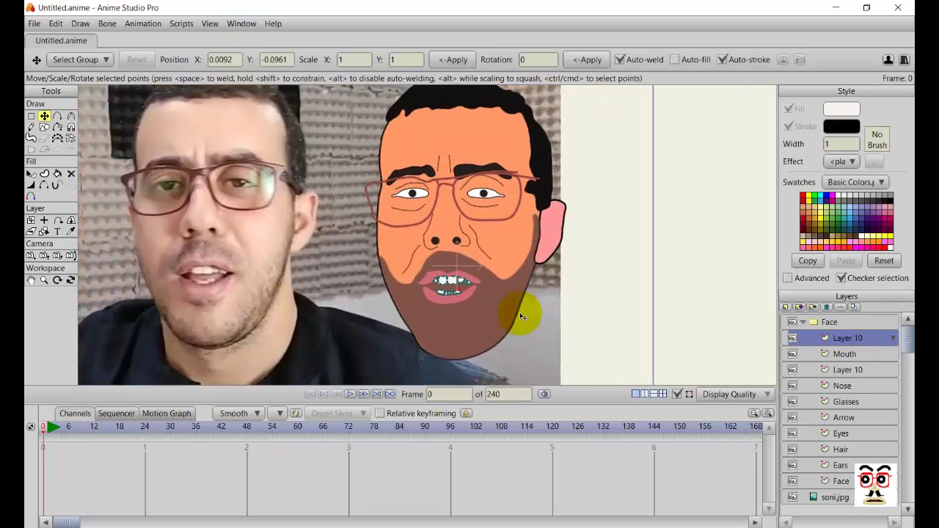
scroll(472, 341, "up", 5)
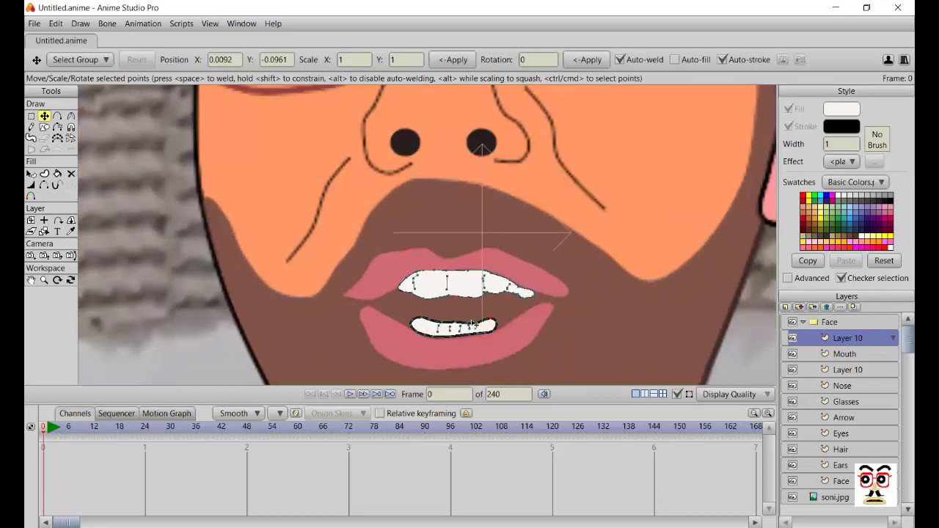
scroll(473, 323, "up", 4)
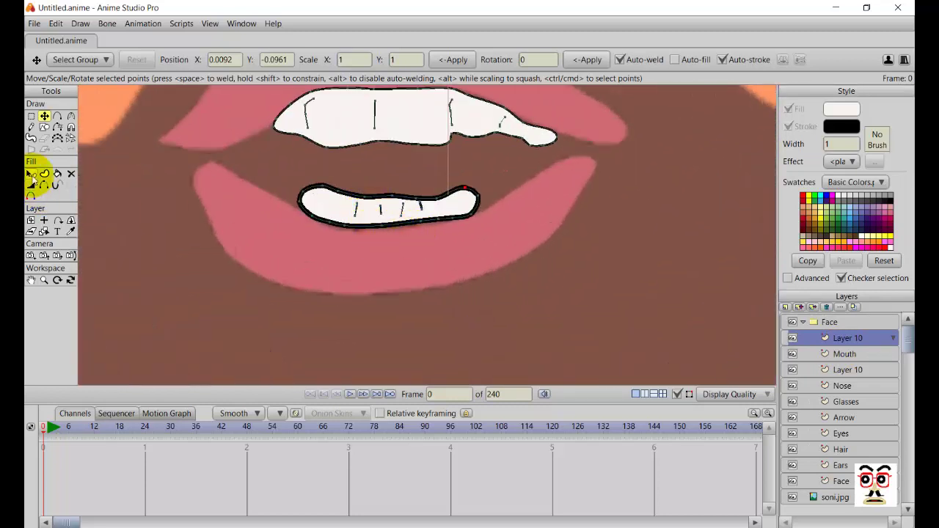
- Thin the line width of the whole lower teeth outline to about 38 percent
left_click(31, 175)
left_click(362, 218)
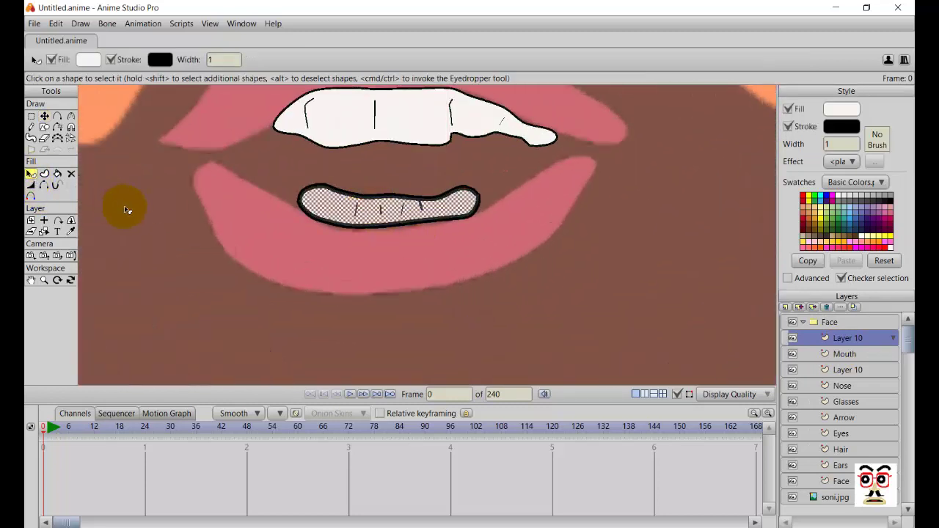
key("w")
left_click_drag(359, 215, 365, 214)
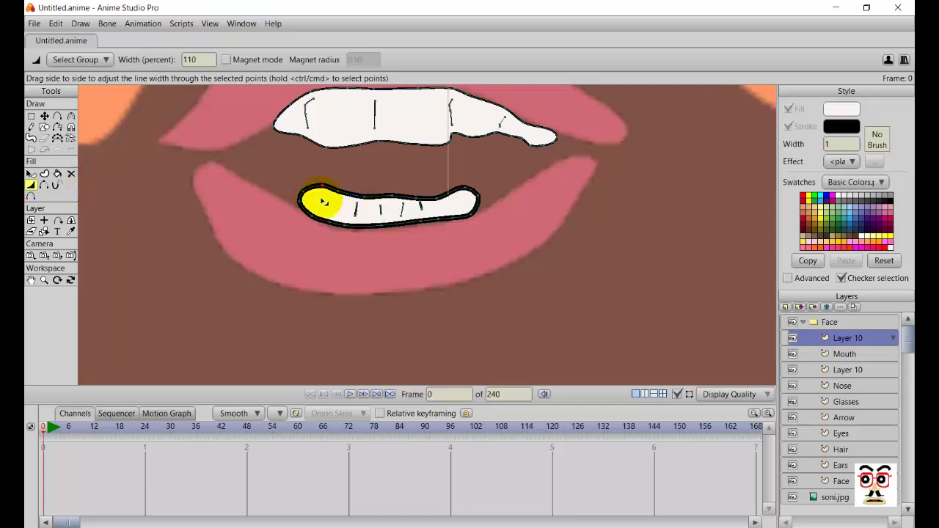
key("t")
key("ctrl+a")
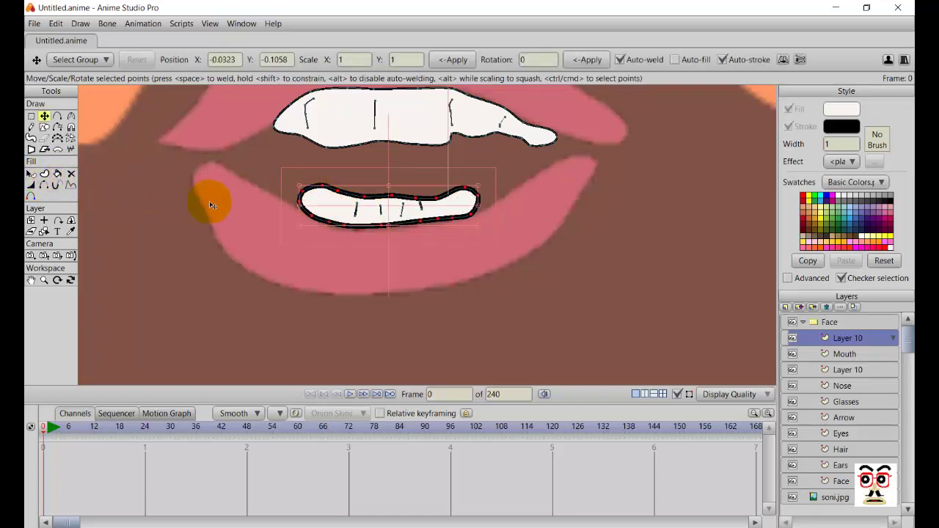
key("w")
left_click_drag(335, 204, 324, 186)
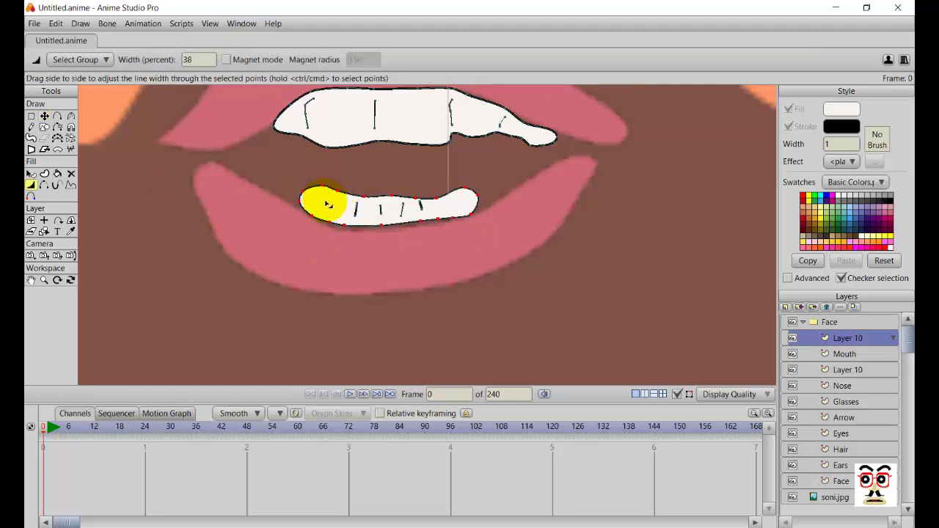
- Make the Glasses layer active and compare the drawn frame with the glasses in the reference photo
left_click(829, 321)
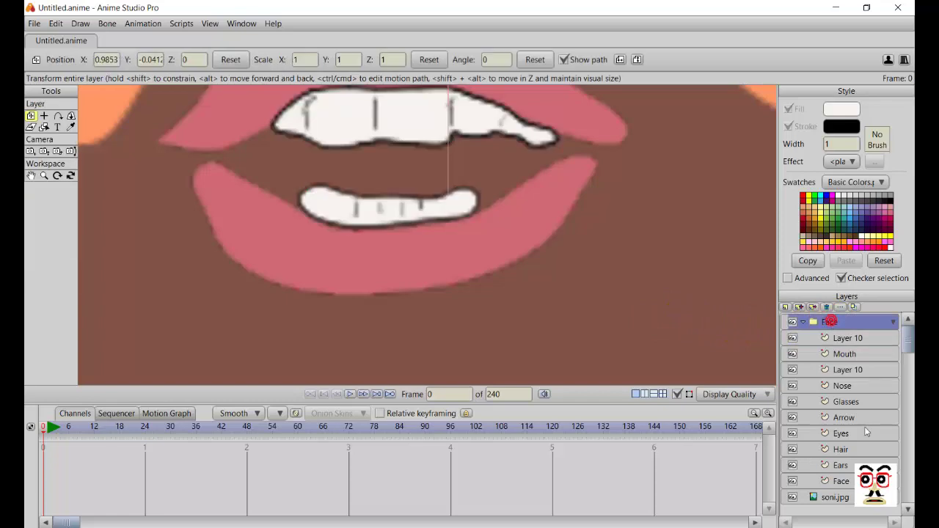
left_click(844, 403)
scroll(388, 266, "down", 4)
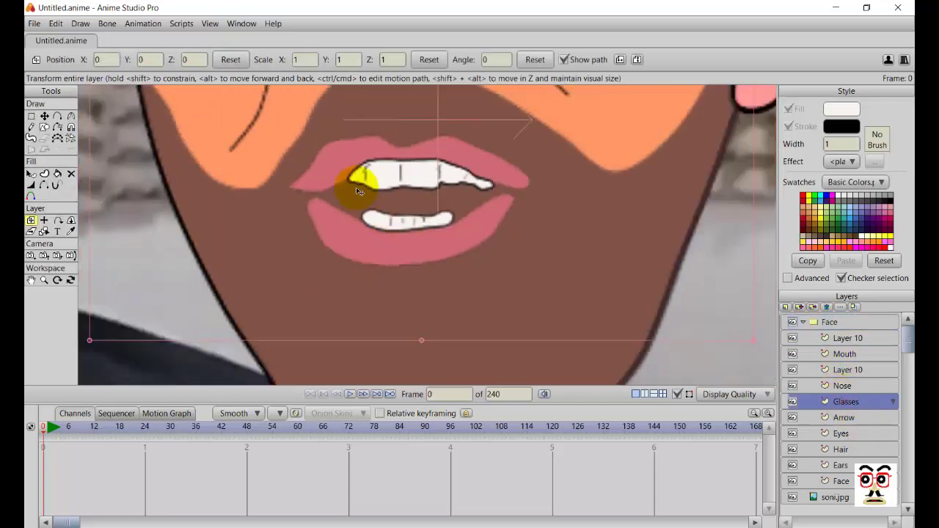
left_click_drag(356, 187, 415, 323)
left_click_drag(330, 173, 302, 346)
left_click_drag(194, 253, 267, 313)
scroll(218, 252, "up", 1)
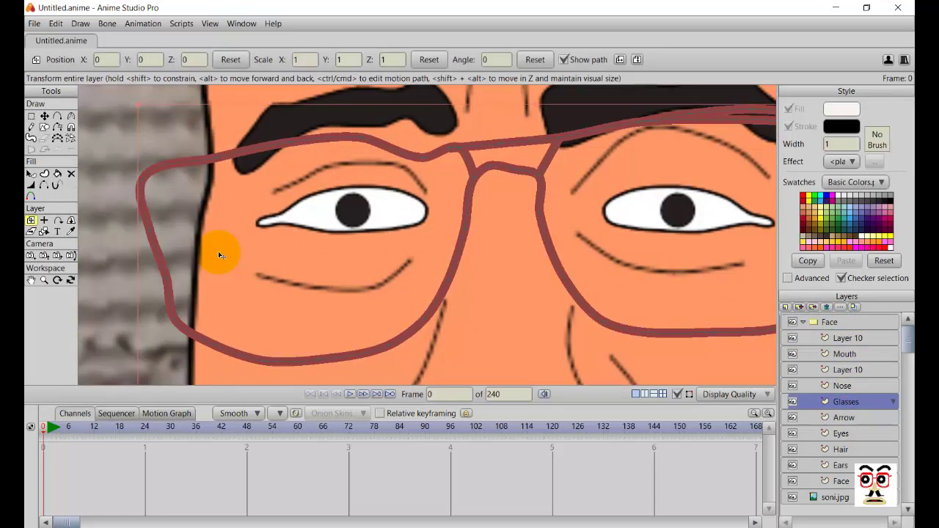
scroll(218, 251, "down", 1)
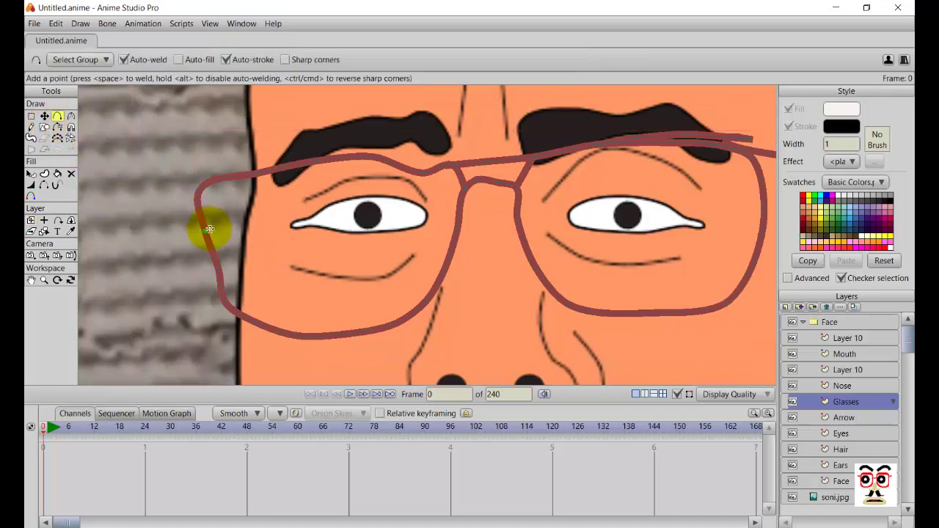
scroll(332, 248, "down", 3)
scroll(380, 242, "down", 2)
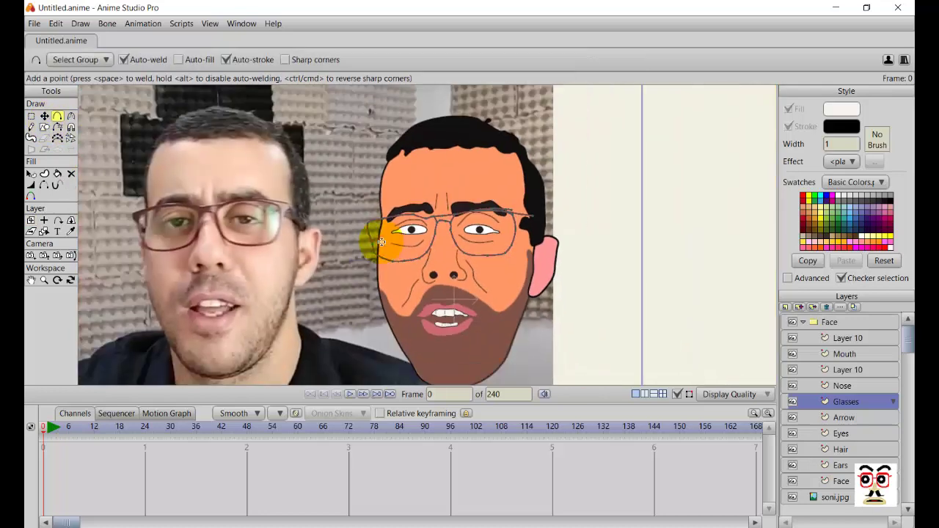
- Draw a short line from the frame's outer upper corner down to the face edge and create a stroke shape from it
left_click_drag(380, 242, 393, 264)
scroll(392, 264, "up", 3)
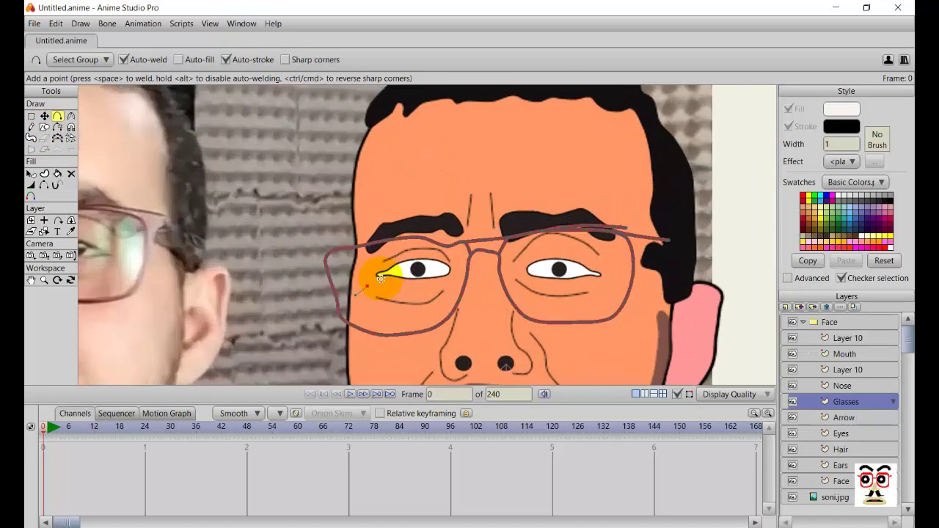
key("t")
left_click(329, 236)
key("a")
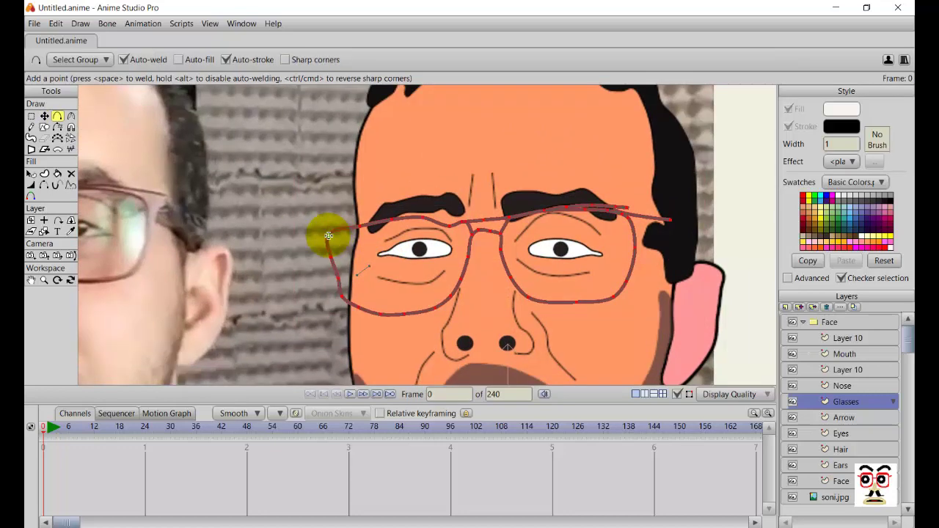
left_click(328, 236)
left_click(329, 236)
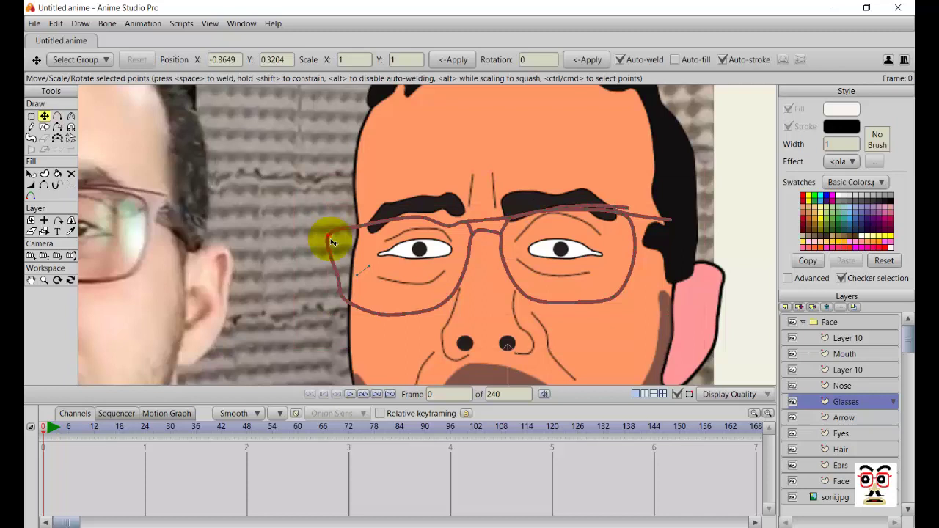
left_click_drag(329, 236, 347, 253)
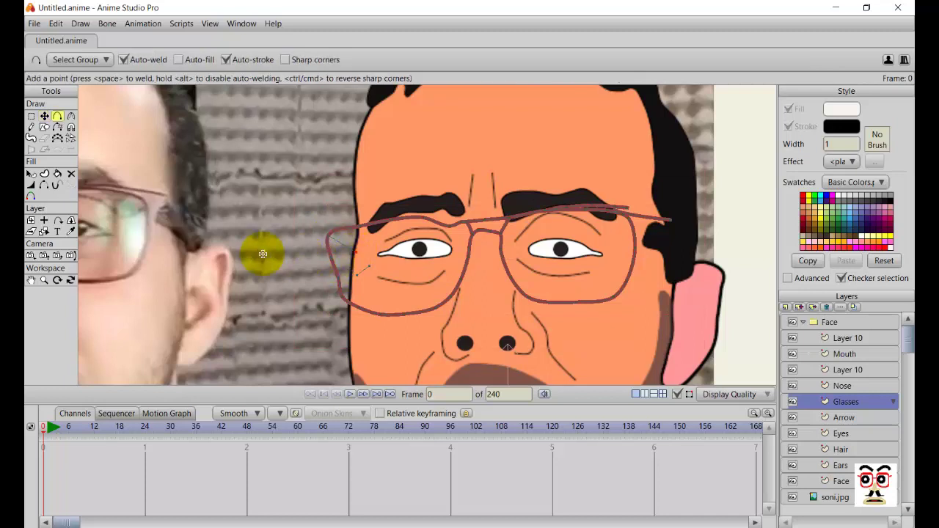
left_click(46, 176)
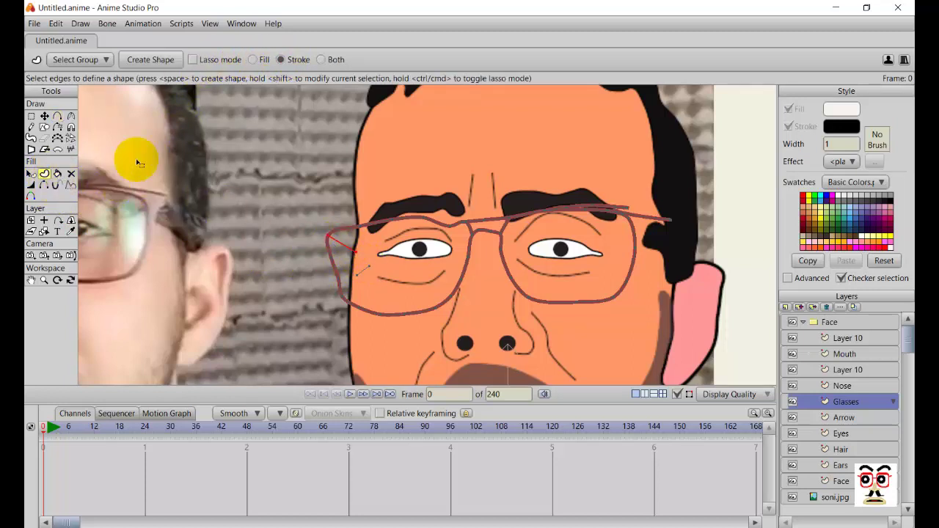
left_click(141, 62)
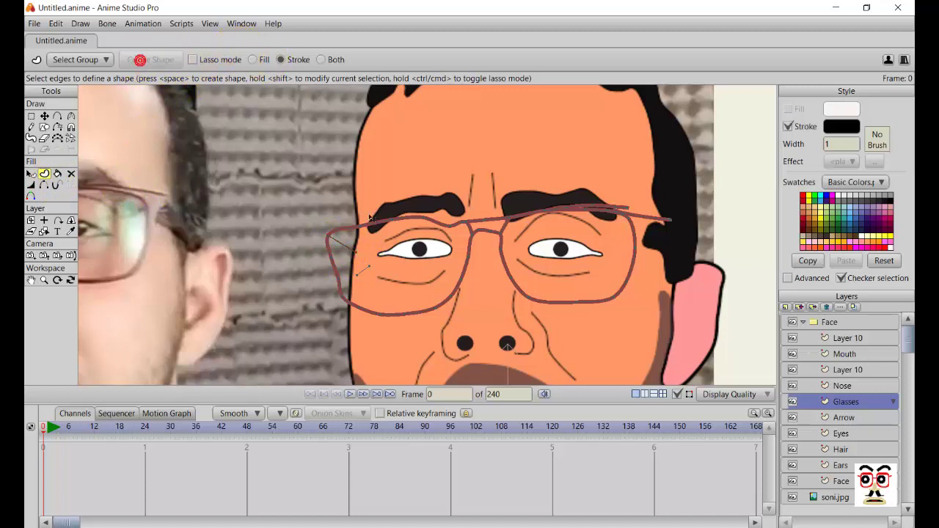
- Sample the glasses frame's style and copy its stroke colour code 944141
left_click(413, 219)
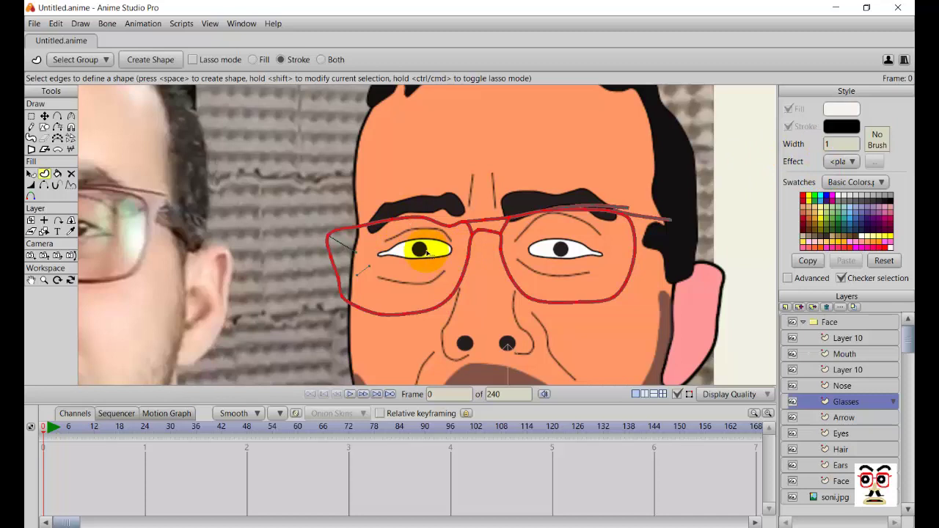
left_click(71, 231)
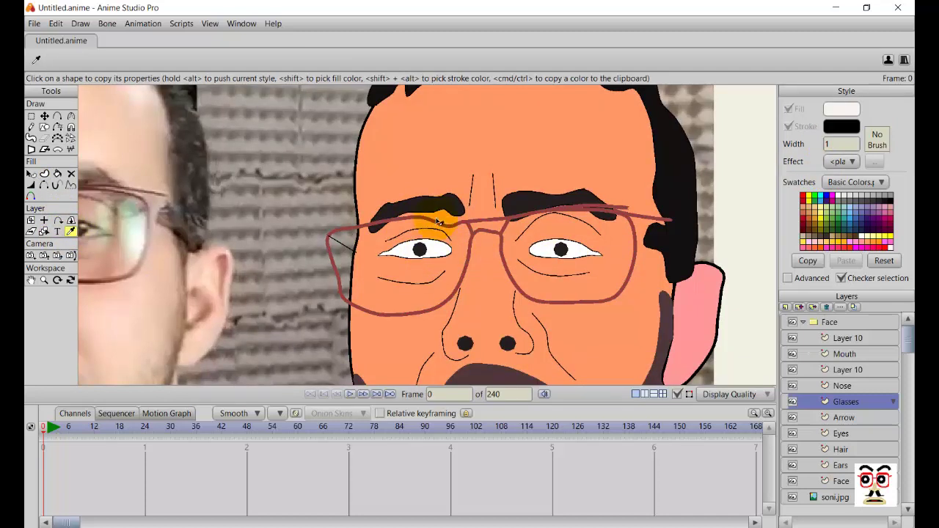
left_click(452, 228)
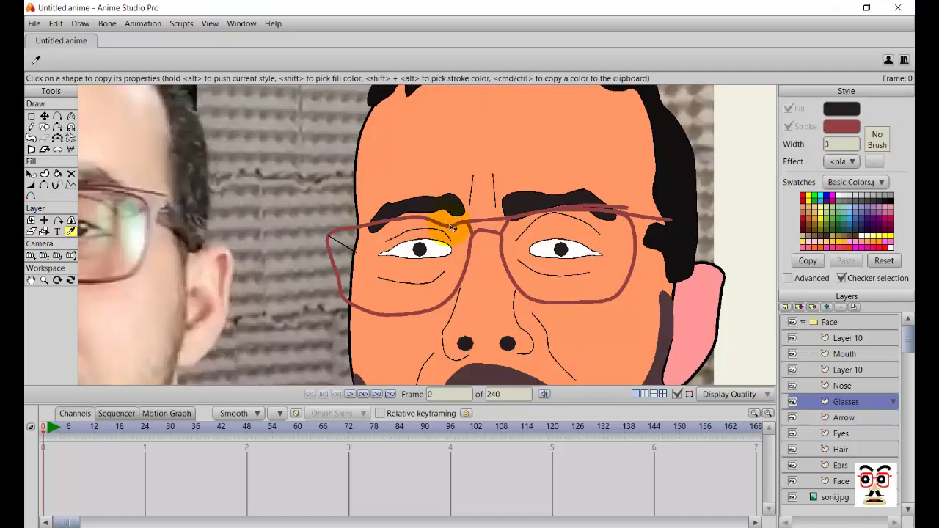
left_click(836, 126)
left_click(723, 341)
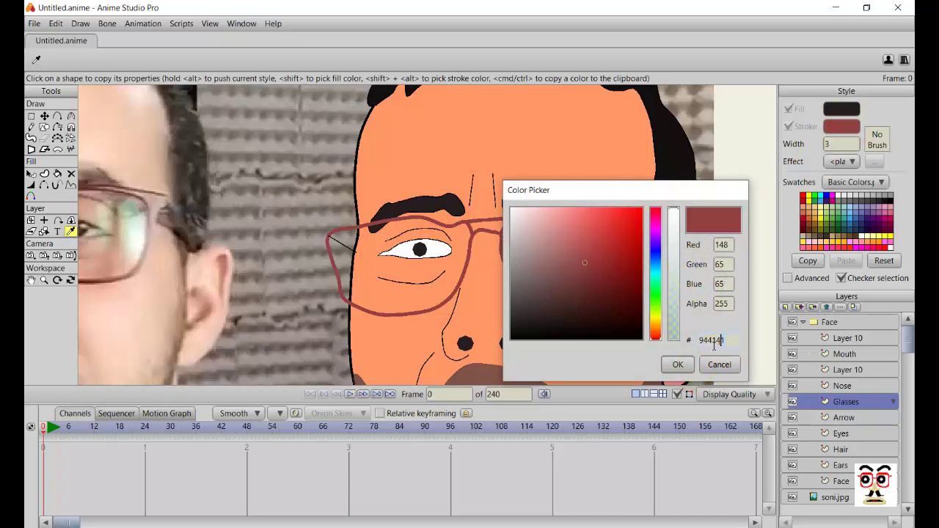
left_click(676, 367)
scroll(272, 251, "up", 2)
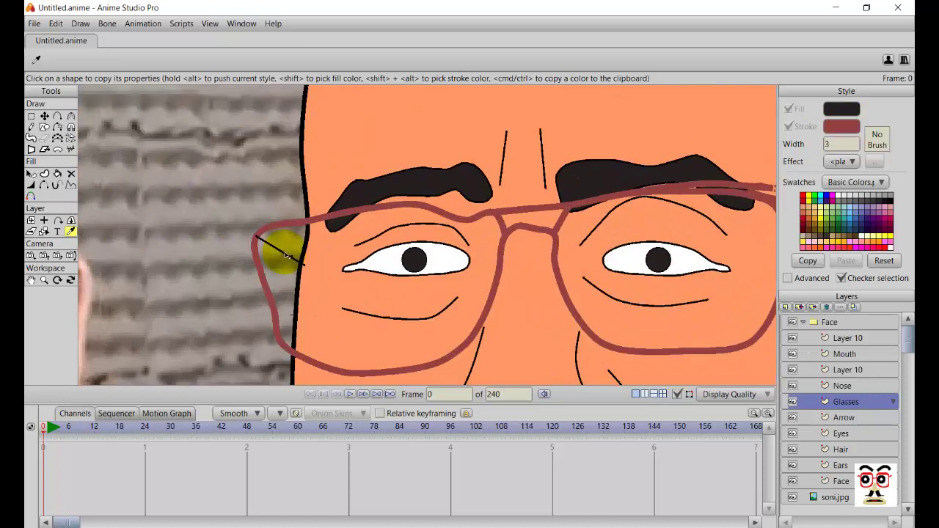
- Set the stroke colour of the short line between the frame corner and the face edge to 944141
left_click(299, 259)
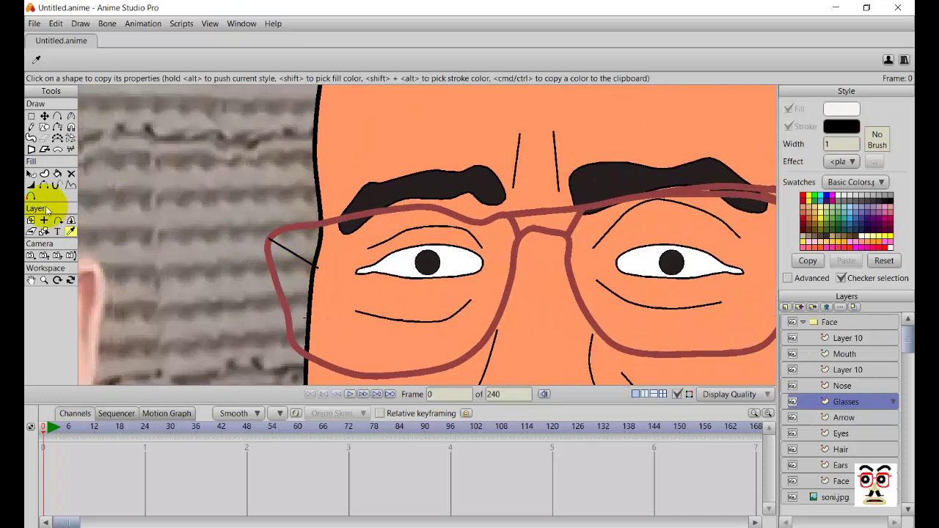
left_click(44, 116)
scroll(293, 272, "up", 2)
scroll(253, 287, "up", 2)
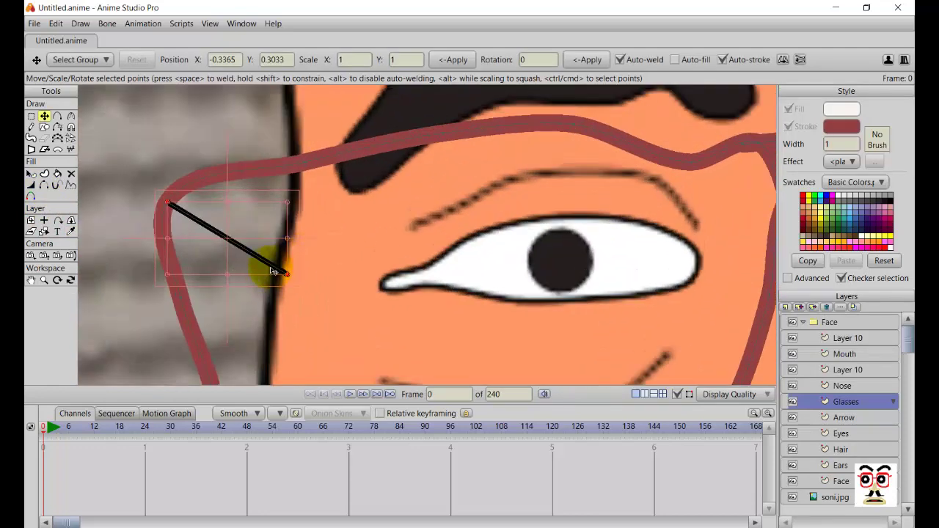
left_click(45, 175)
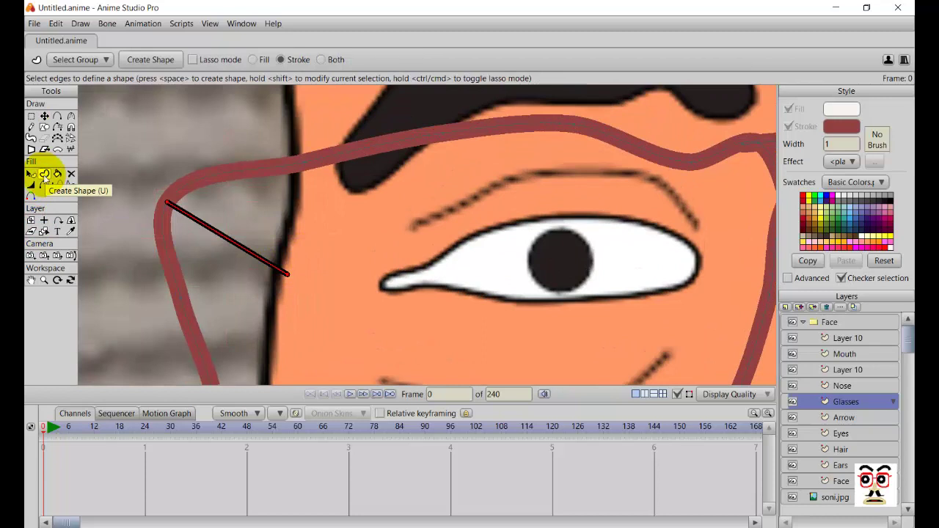
left_click(31, 175)
left_click(257, 256)
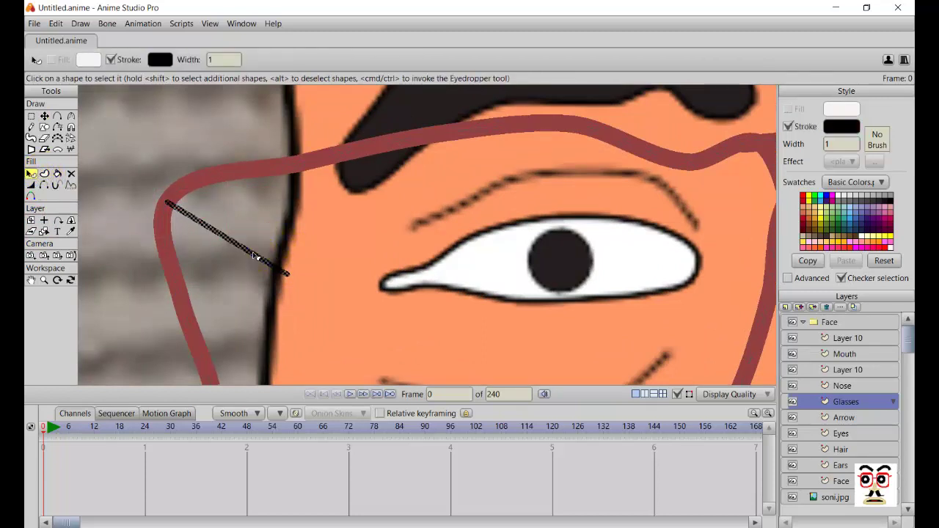
left_click(159, 59)
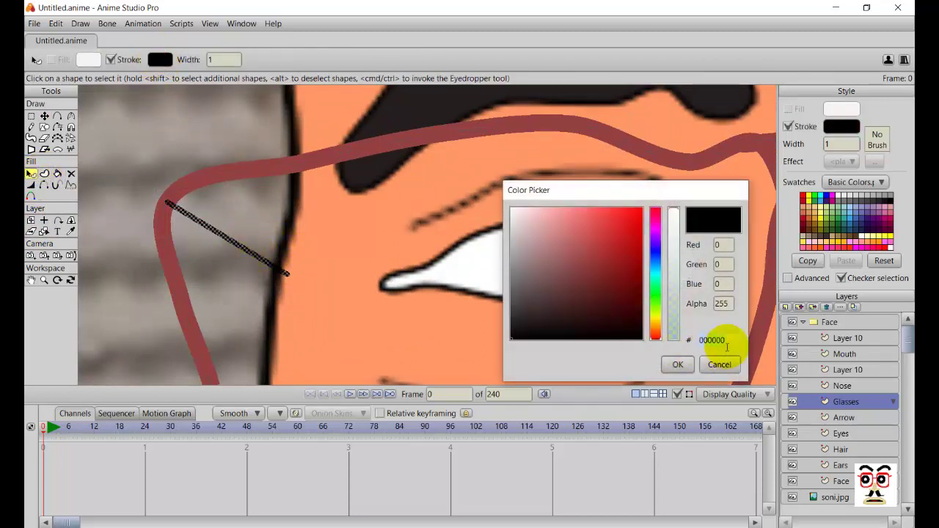
left_click_drag(727, 341, 627, 360)
type("944141")
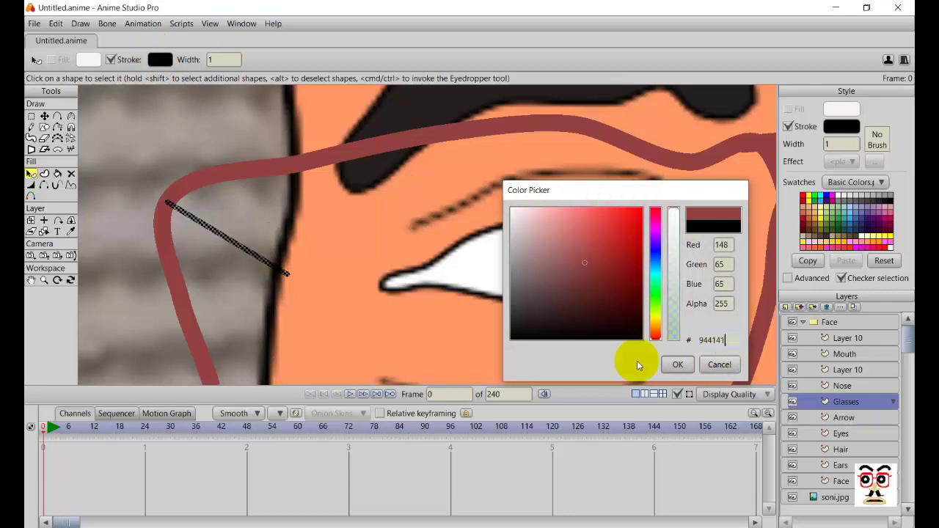
left_click(675, 364)
- Set the stroke width of the short line at the frame's outer corner to 2
scroll(388, 339, "down", 3)
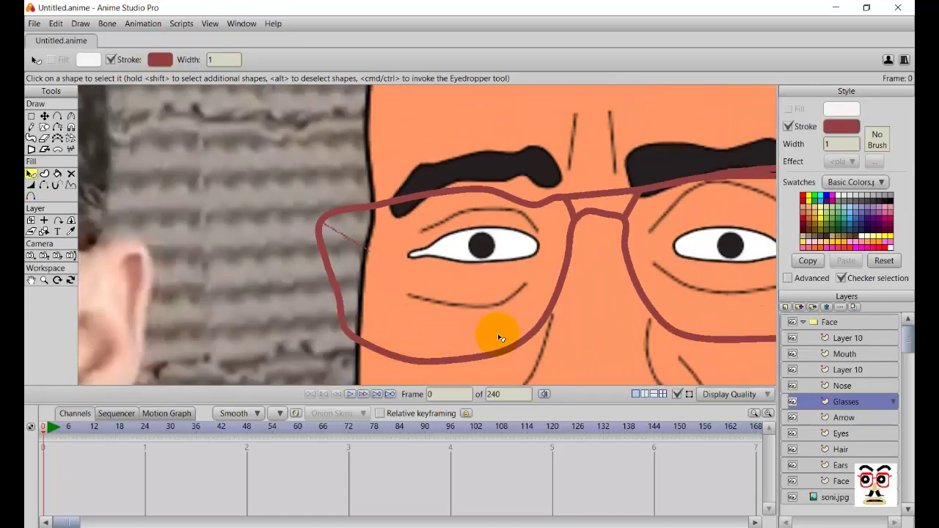
scroll(506, 323, "down", 3)
scroll(436, 330, "up", 2)
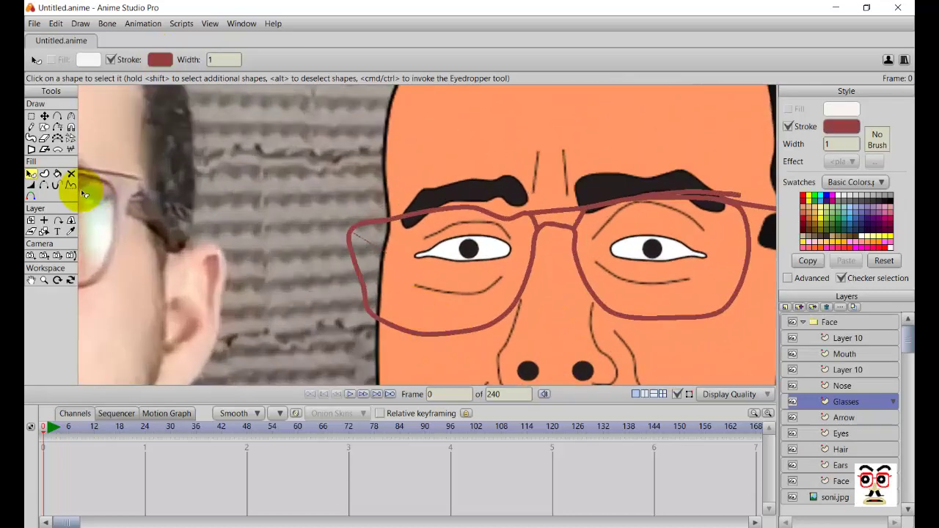
left_click(33, 185)
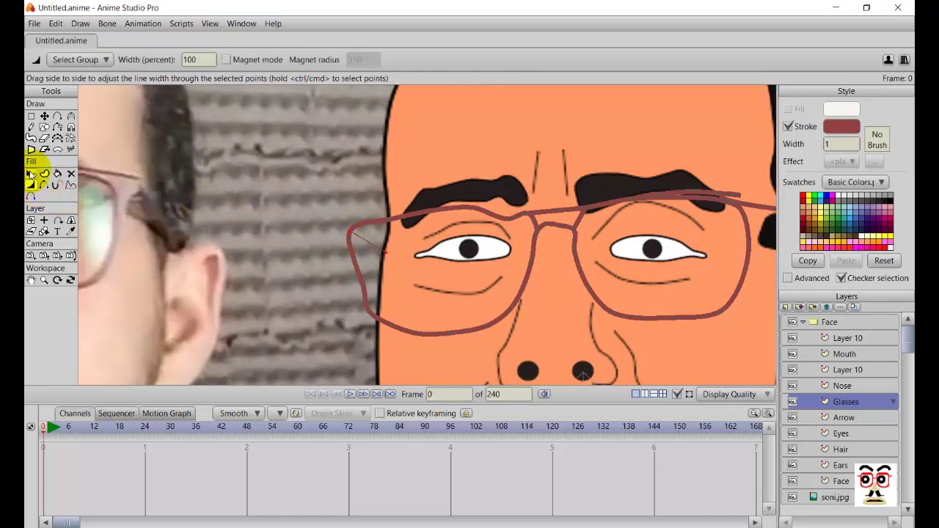
mouse_move(378, 252)
left_mouse_down()
mouse_move(384, 234)
mouse_move(375, 257)
left_mouse_up()
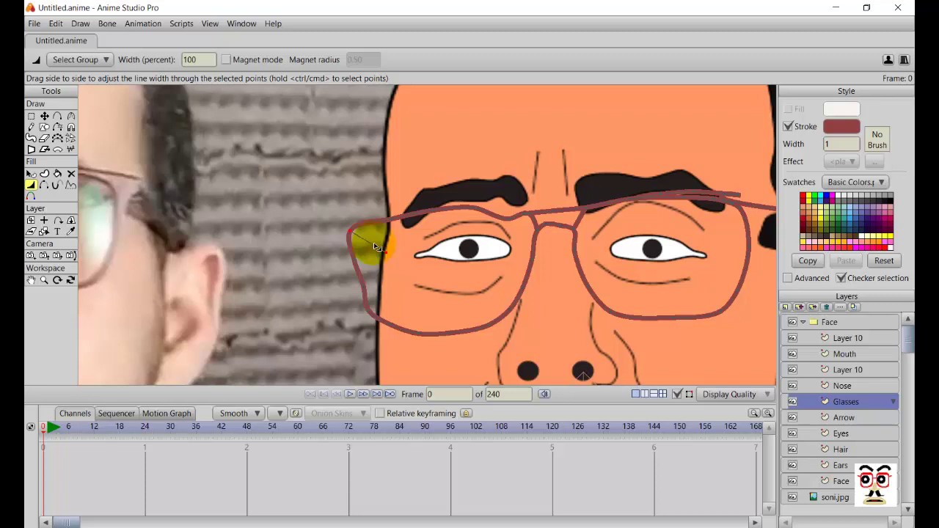
key("t")
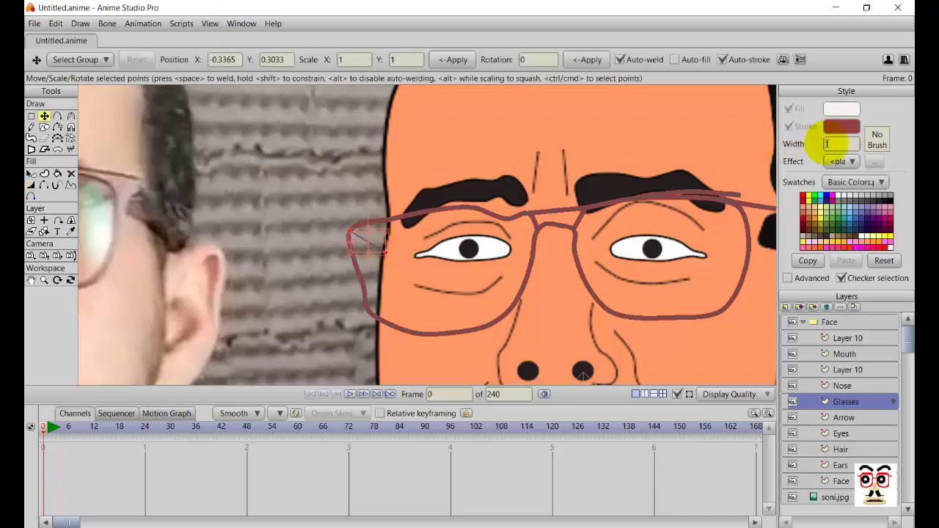
left_click_drag(835, 143, 790, 23)
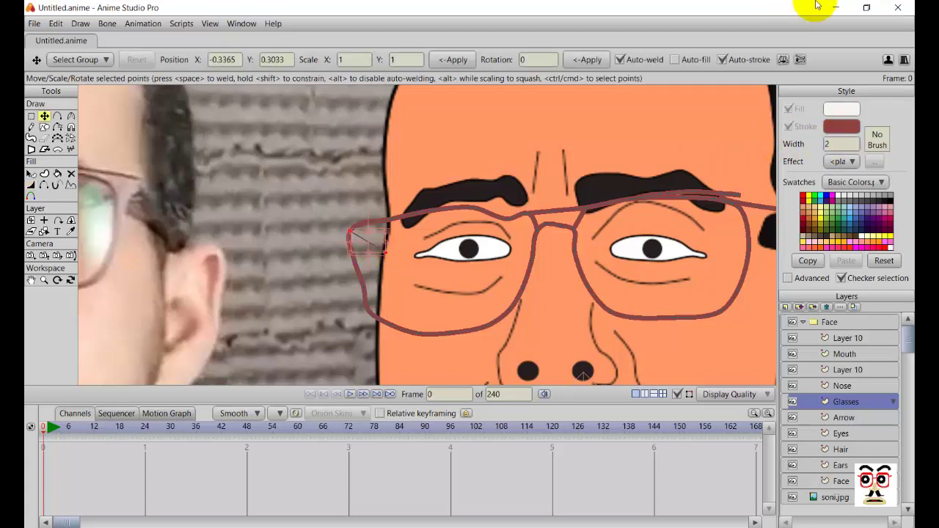
- Widen the line between the glasses frame's outer corner and the face edge to 142 percent with the Line Width tool
scroll(383, 269, "up", 1)
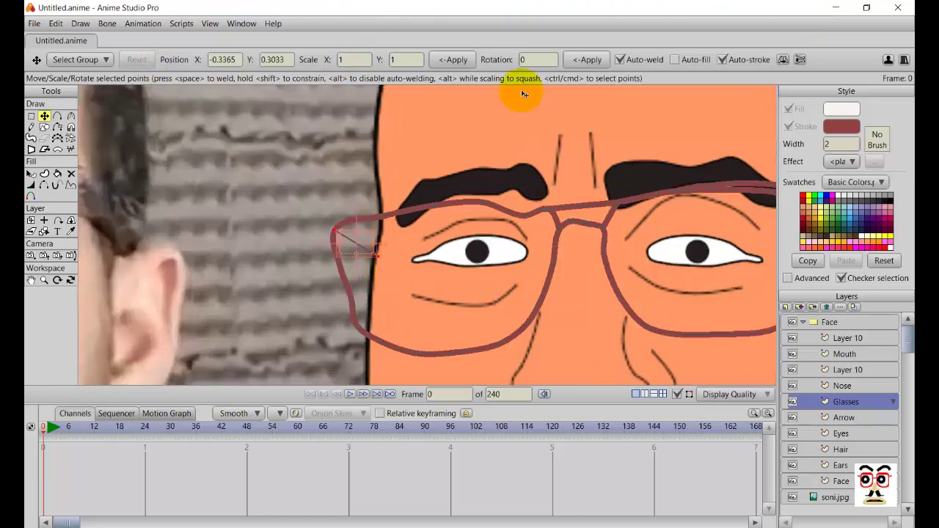
scroll(513, 117, "up", 5)
left_click_drag(270, 268, 353, 228)
scroll(337, 234, "up", 2)
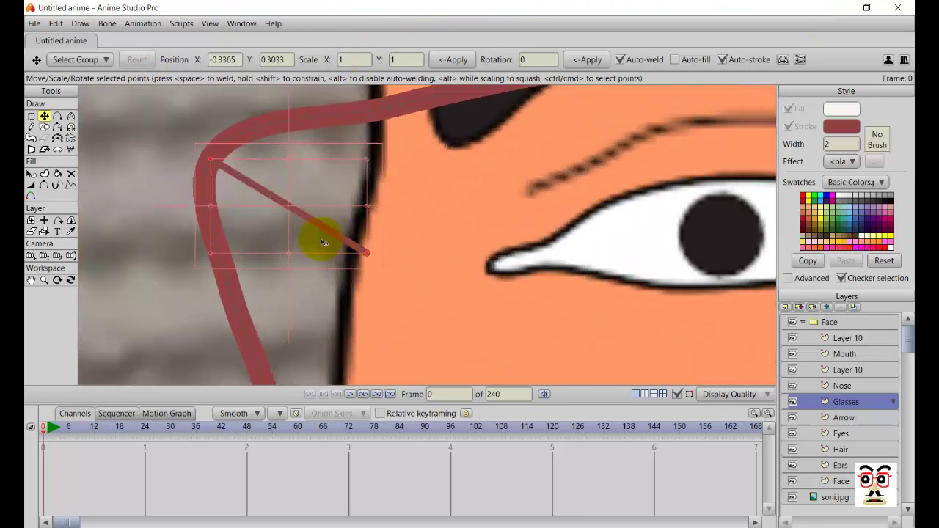
key("q")
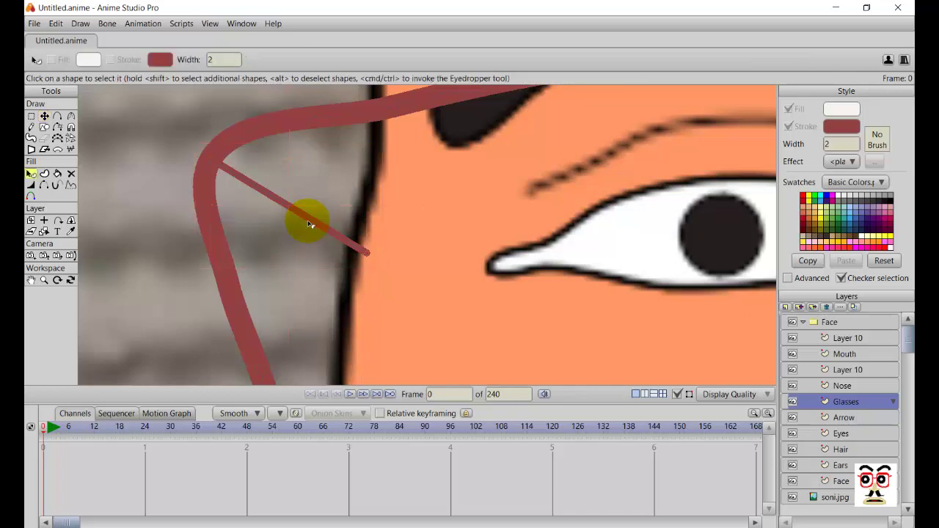
key("w")
mouse_move(313, 237)
left_mouse_down()
mouse_move(314, 210)
mouse_move(331, 184)
mouse_move(327, 222)
left_mouse_up()
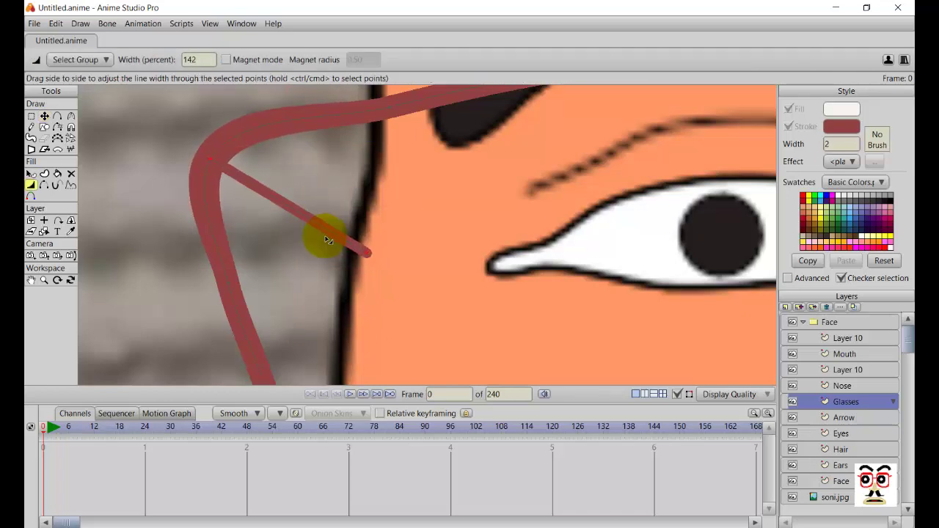
- Check the drawn face and glasses against the reference photo, both as a whole and around the frame's outer corner
scroll(327, 239, "down", 5)
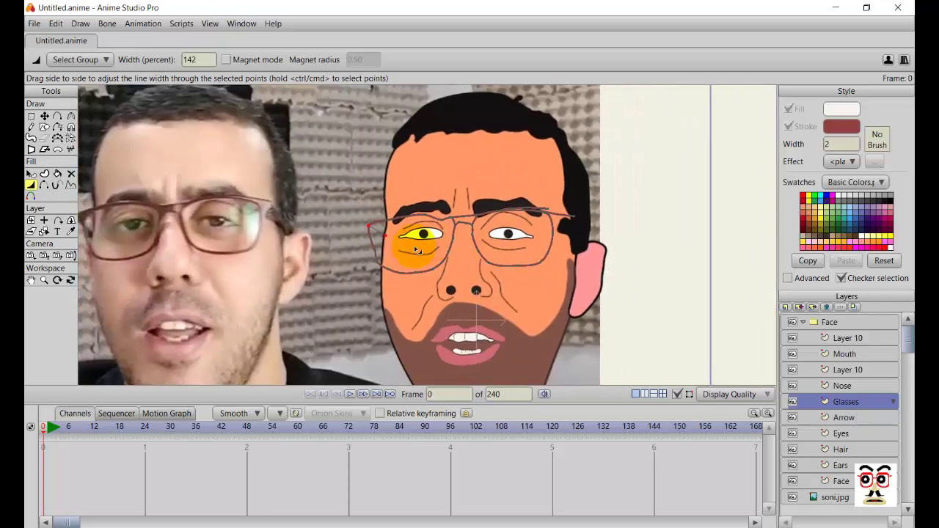
scroll(387, 252, "up", 2)
scroll(385, 253, "down", 1)
scroll(386, 252, "down", 3)
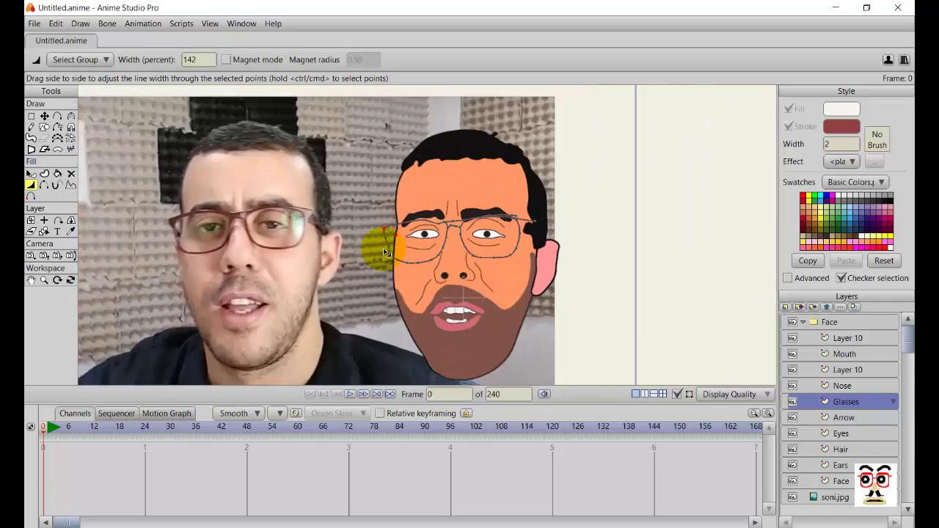
scroll(396, 262, "up", 3)
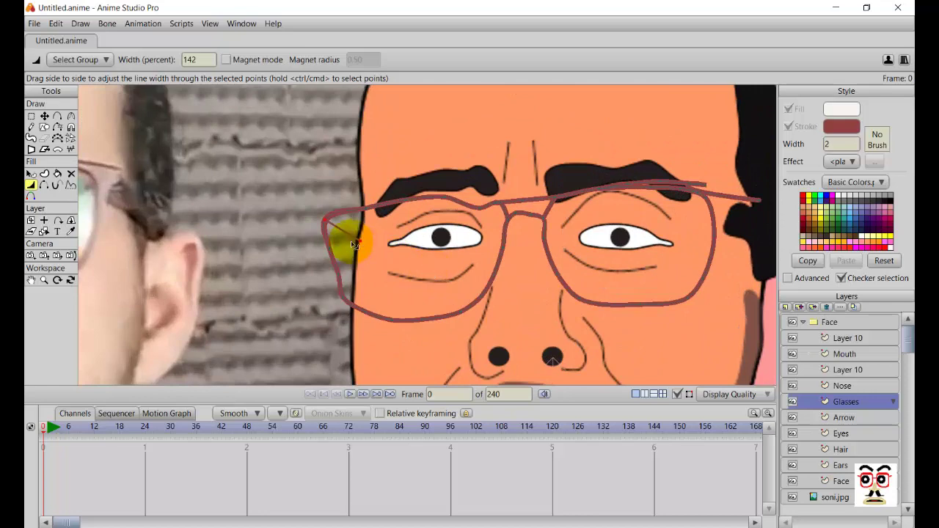
scroll(347, 239, "down", 3)
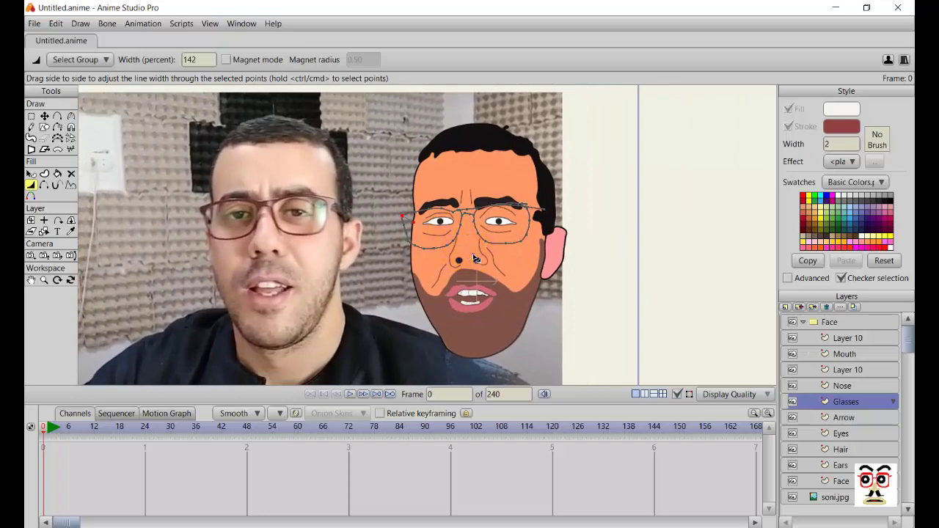
left_click(503, 316)
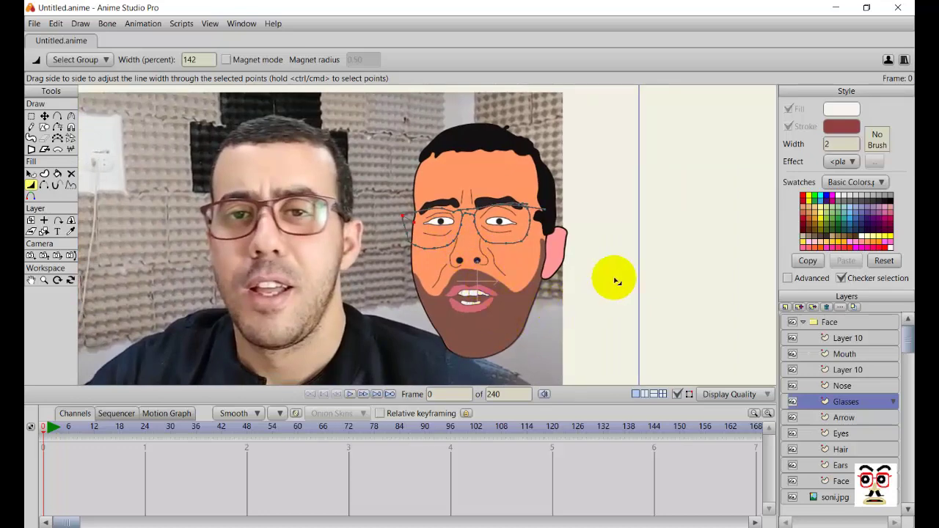
- Select the pink ear shape on the Ears layer
left_click(841, 465)
scroll(595, 296, "up", 3)
left_click(541, 264)
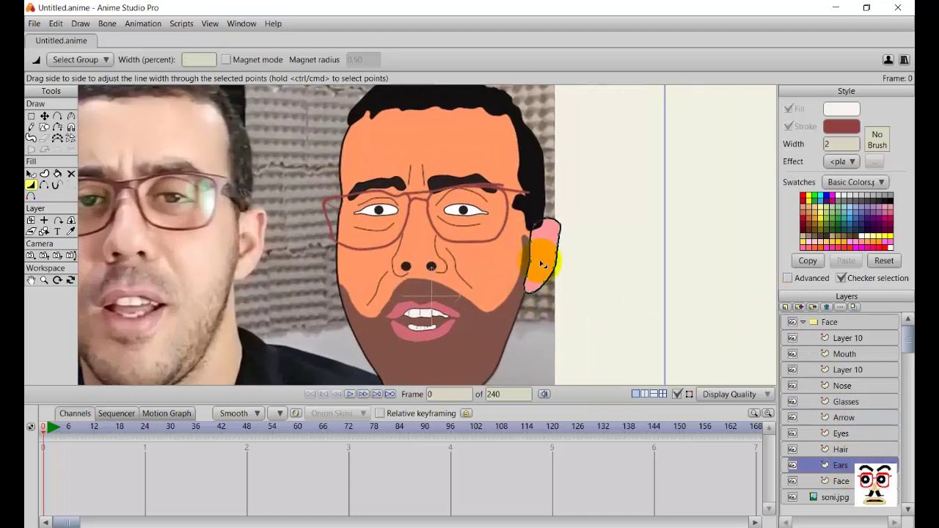
key("a")
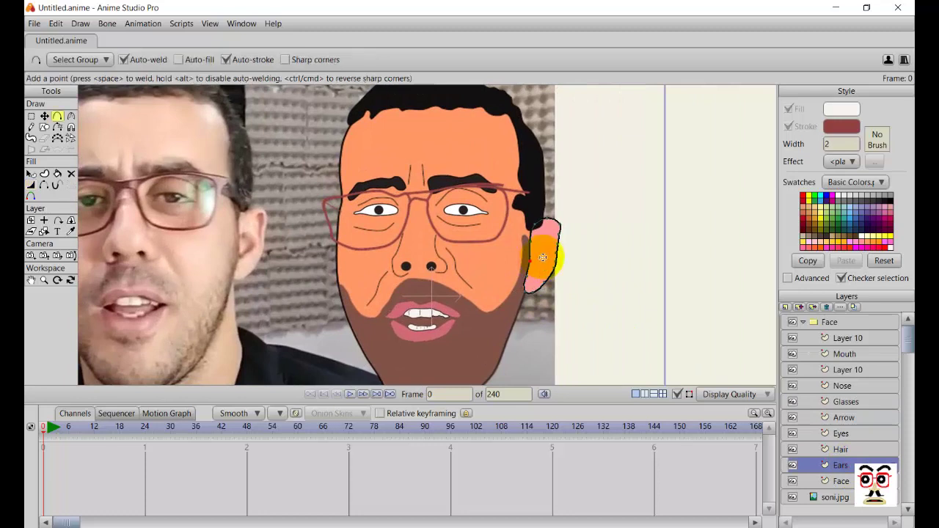
left_click(31, 174)
left_click(546, 252)
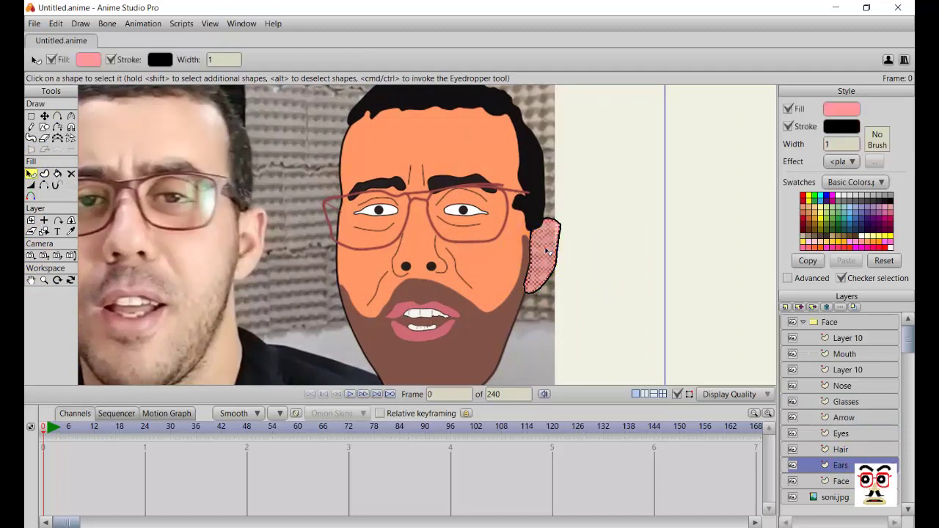
left_click(555, 276)
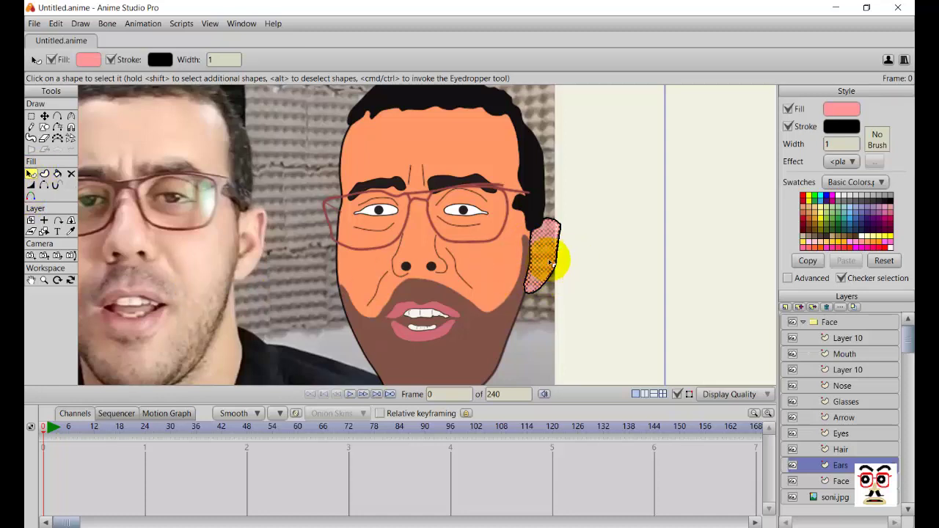
- Select the skin shape on the Face layer and copy its fill colour code FF9866
left_click(841, 481)
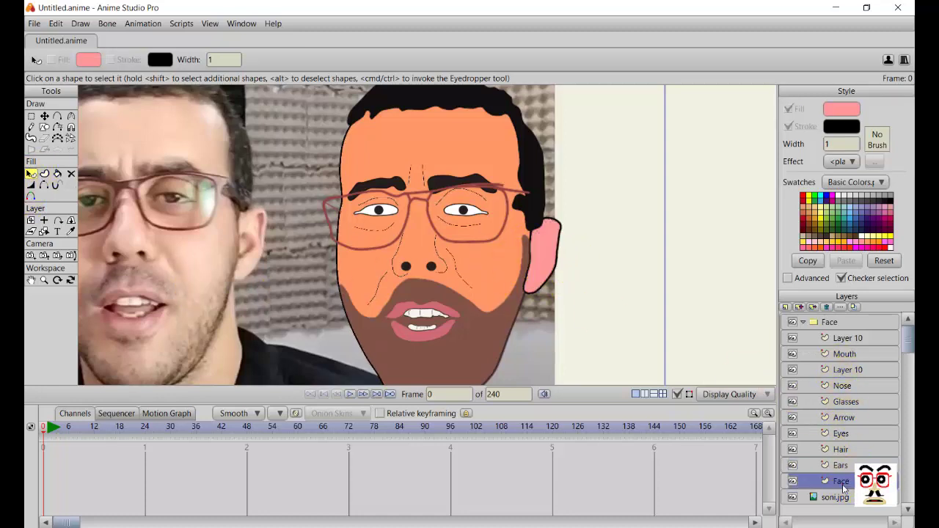
left_click(488, 268)
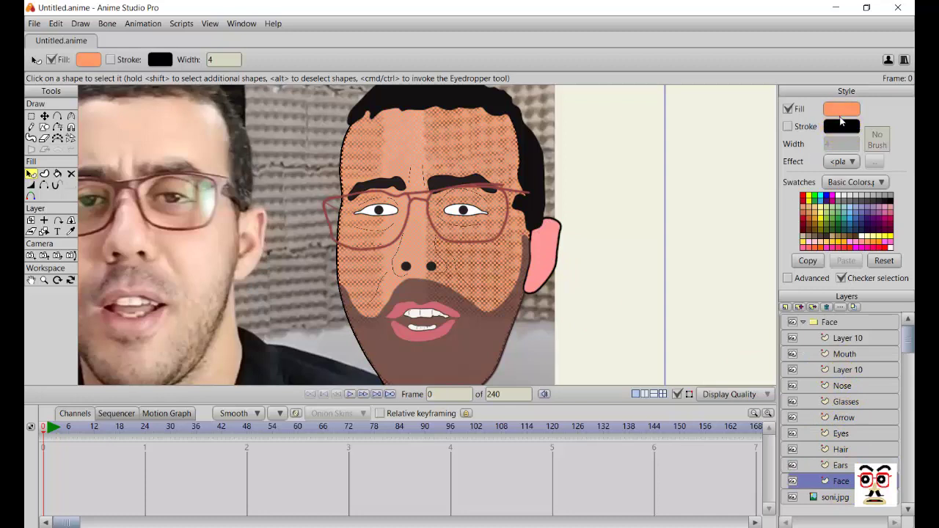
left_click(841, 112)
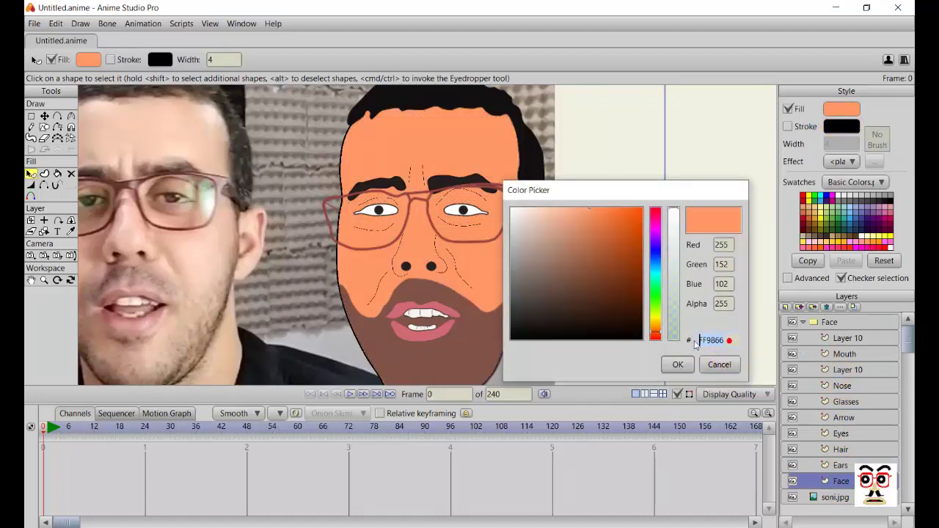
left_click(677, 365)
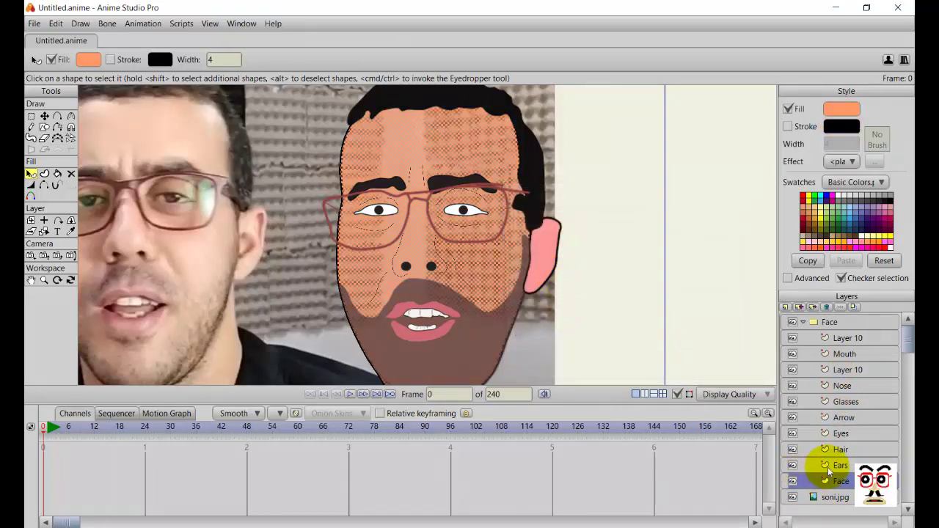
- Apply the fill colour FF9866 to the ear and darken it to E3895D
left_click(840, 465)
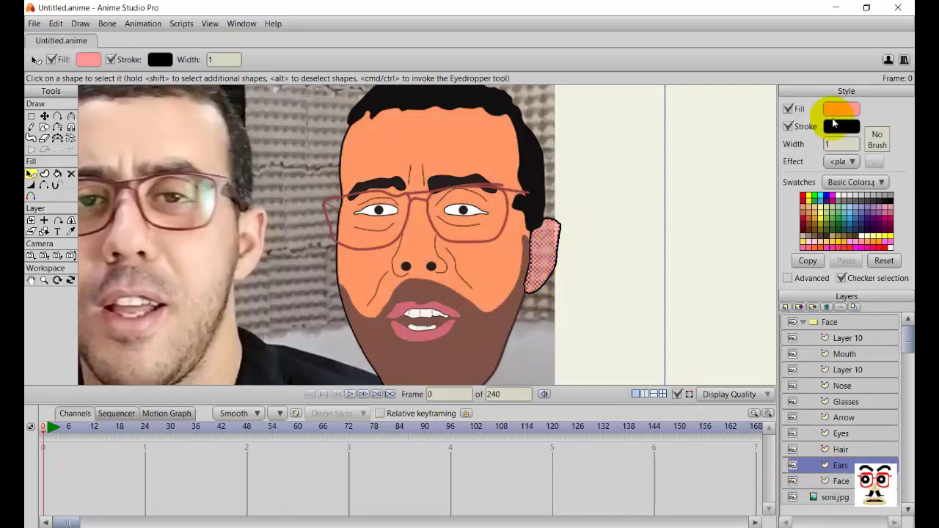
left_click(838, 111)
type("FF9866")
left_click(677, 364)
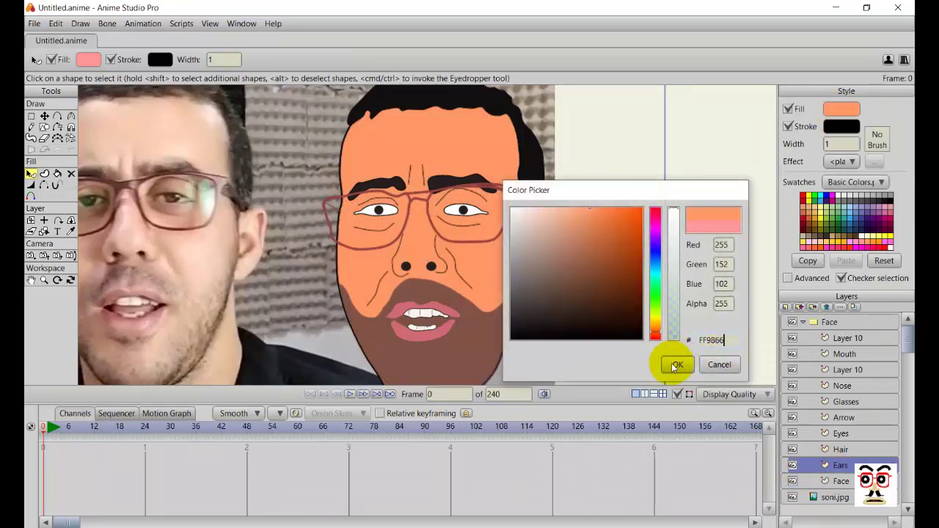
mouse_move(572, 224)
left_mouse_down()
mouse_move(588, 212)
mouse_move(587, 221)
left_mouse_up()
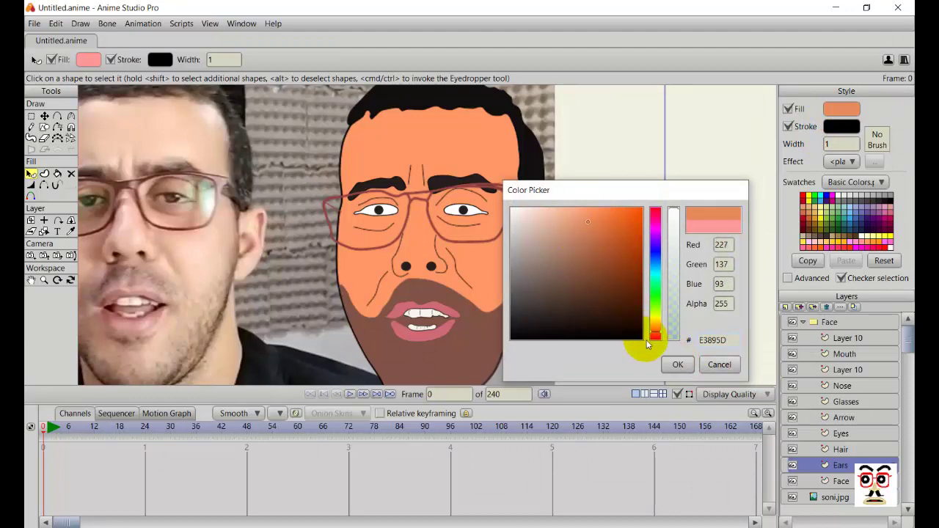
left_click(676, 365)
- Select the Face group and examine the ear's fill colour against the rest of the face
left_click(825, 324)
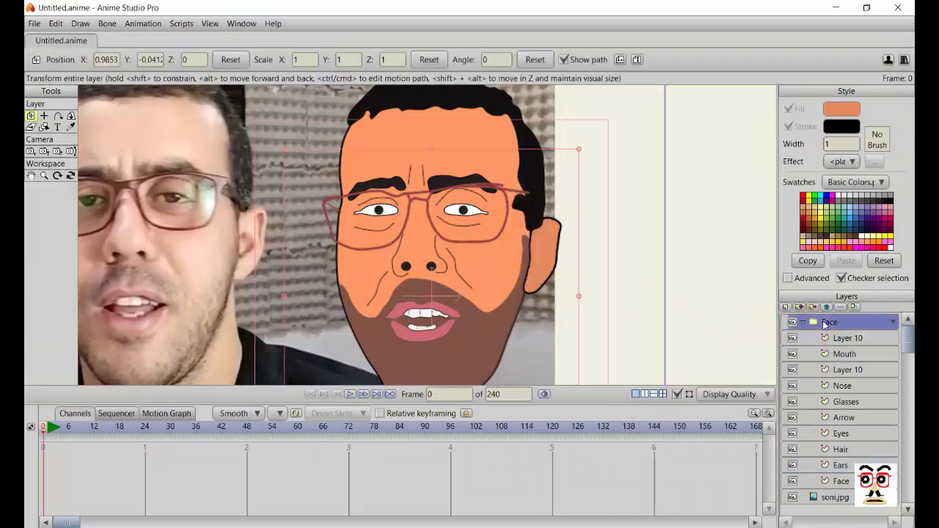
scroll(690, 300, "down", 5)
scroll(509, 298, "up", 5)
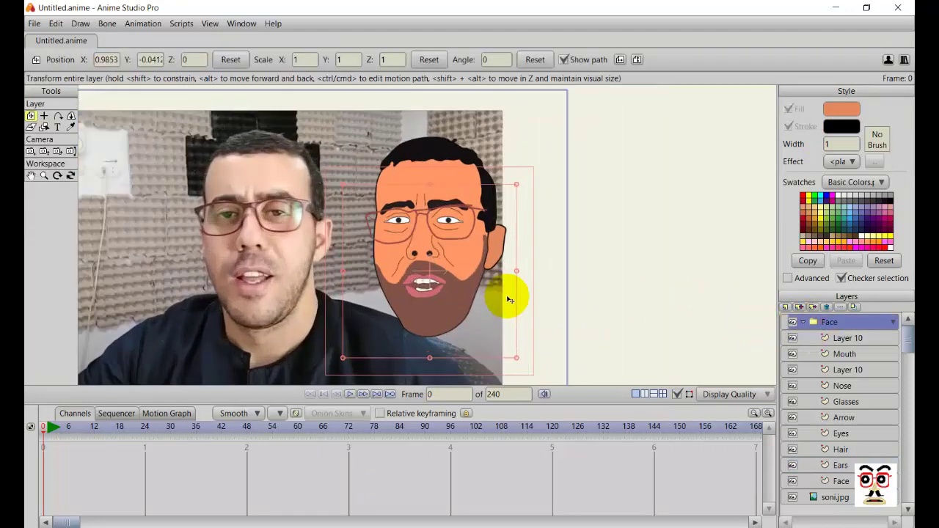
scroll(549, 256, "up", 3)
left_click_drag(560, 275, 512, 264)
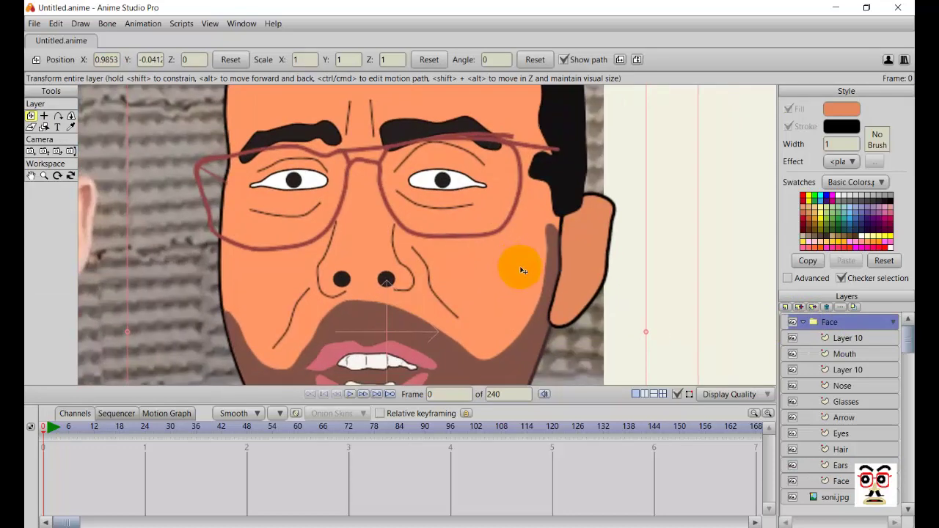
scroll(551, 278, "up", 1)
left_click_drag(551, 279, 558, 298)
scroll(587, 293, "down", 2)
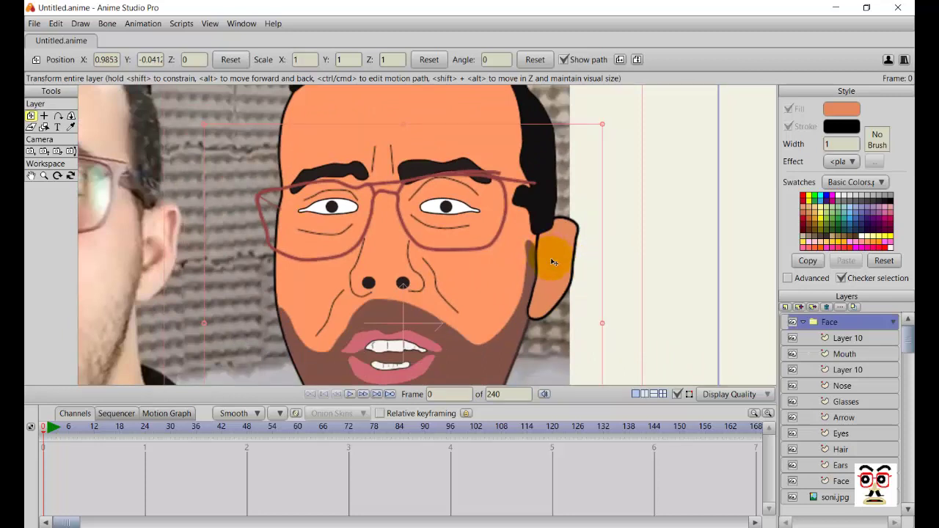
- Draw an open hook-shaped fold curve inside the ear on the Ears layer with the Add Point tool
left_click(840, 465)
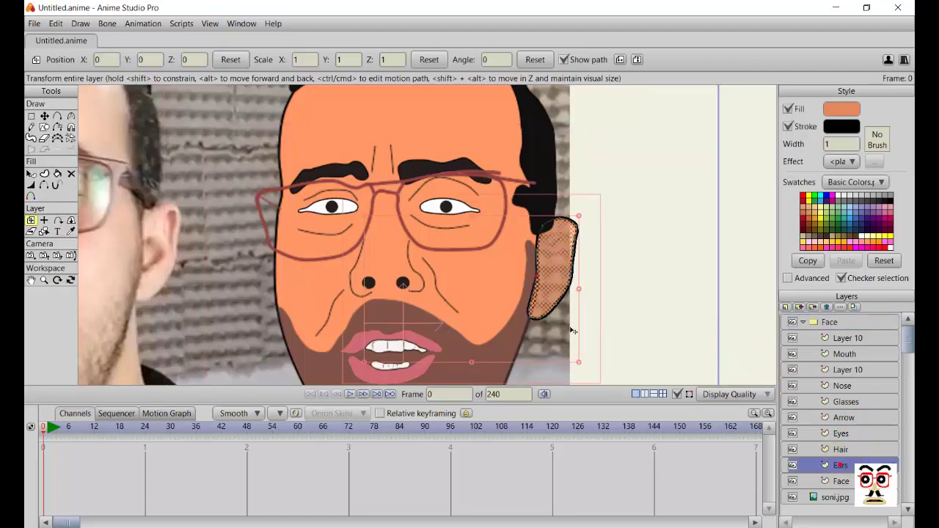
scroll(565, 261, "up", 3)
key("a")
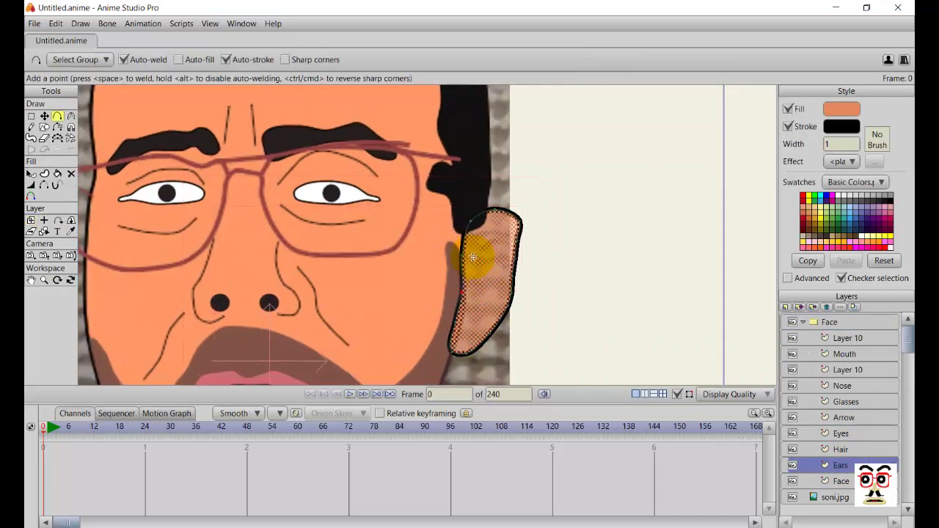
left_click_drag(475, 261, 479, 250)
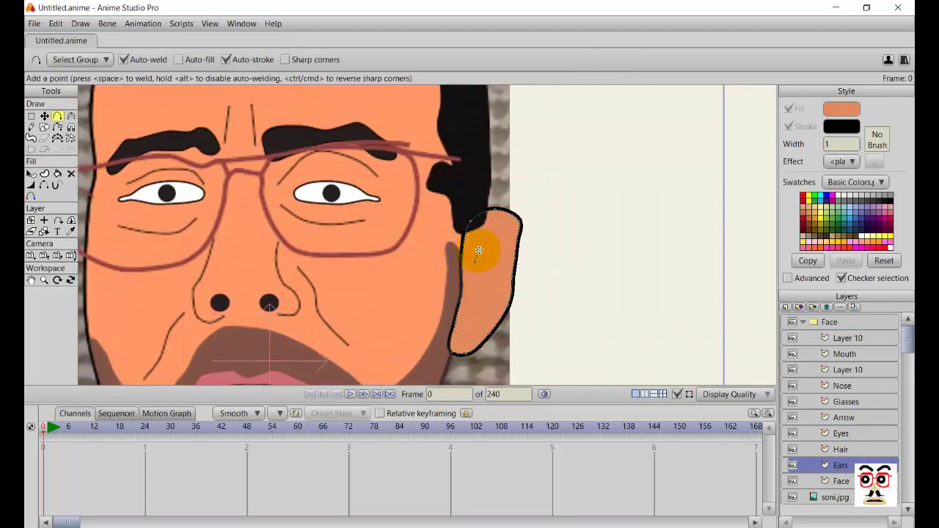
left_click(490, 241)
left_click(504, 245)
left_click(505, 250)
left_click(502, 269)
left_click(492, 297)
left_click(474, 302)
scroll(486, 281, "up", 2)
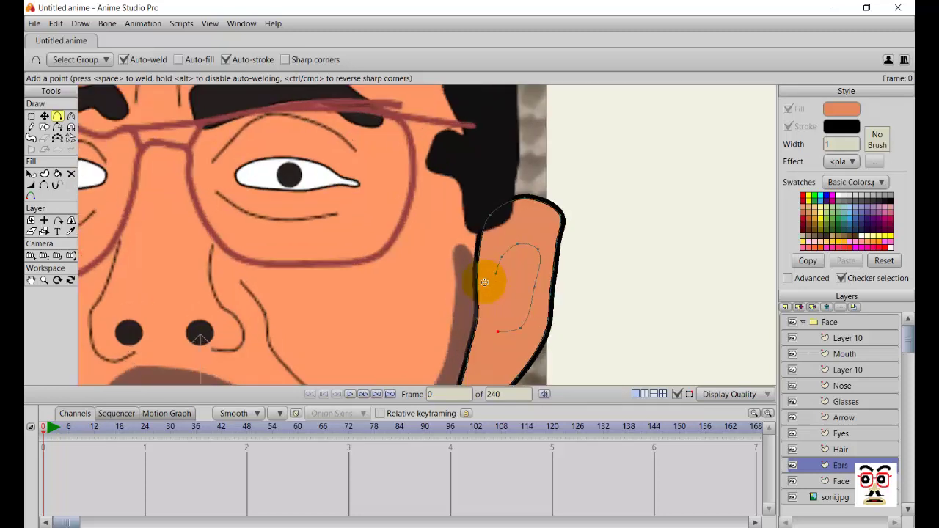
- Draw a small narrow closed loop inside the ear's fold curve
scroll(499, 296, "down", 1)
left_click_drag(503, 299, 468, 278)
scroll(464, 295, "up", 2)
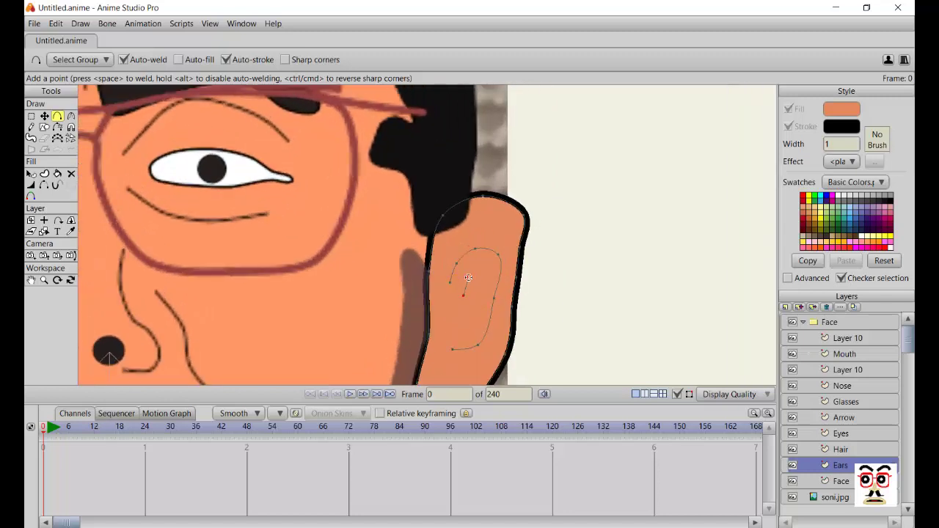
left_click(480, 263)
left_click(487, 278)
left_click(470, 314)
left_click_drag(461, 311, 463, 297)
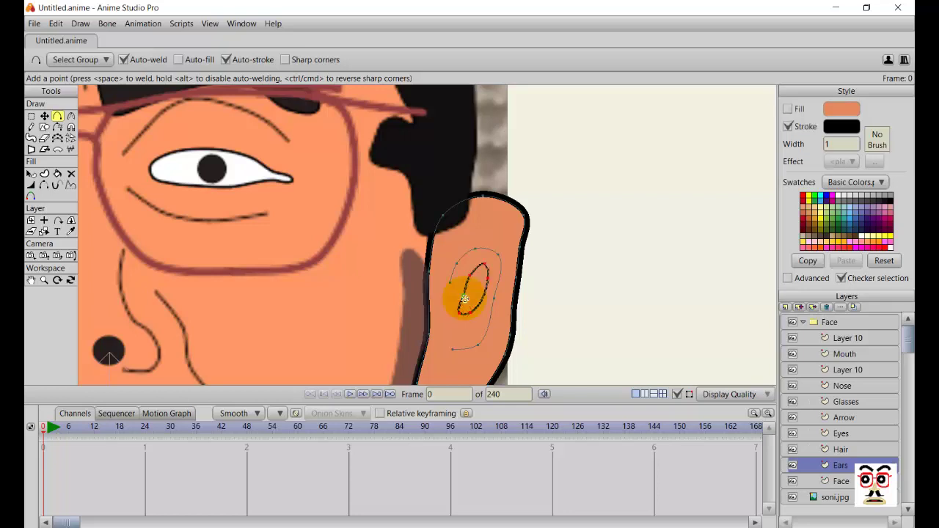
scroll(479, 318, "down", 2)
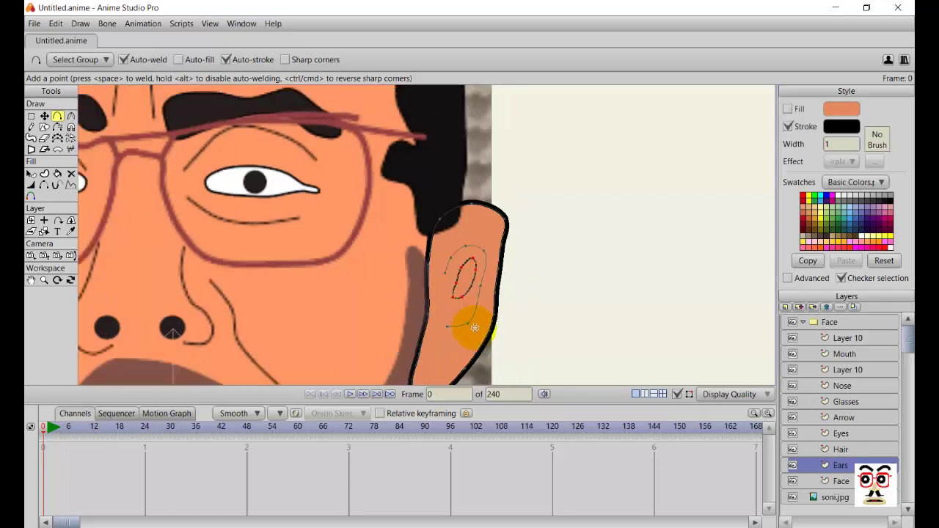
- Create a shape with both fill and stroke from the small closed loop inside the ear
key("t")
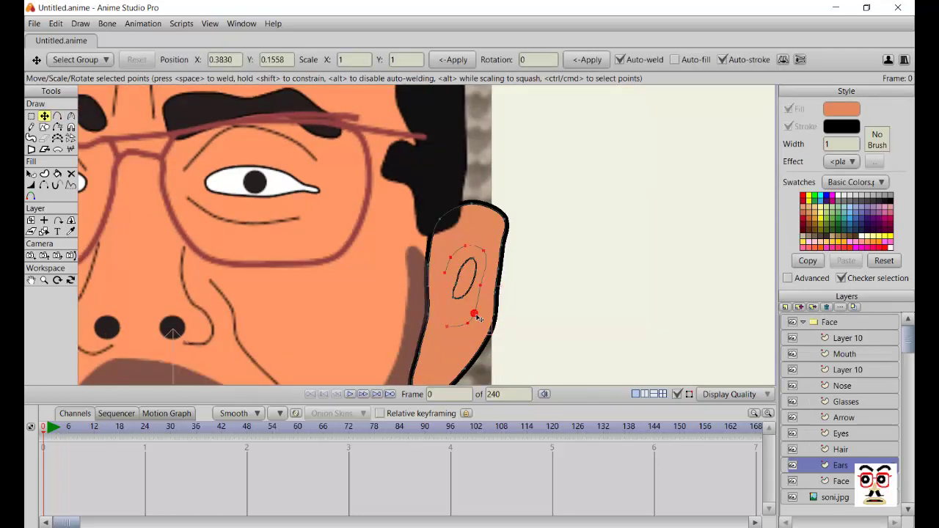
left_click(477, 317)
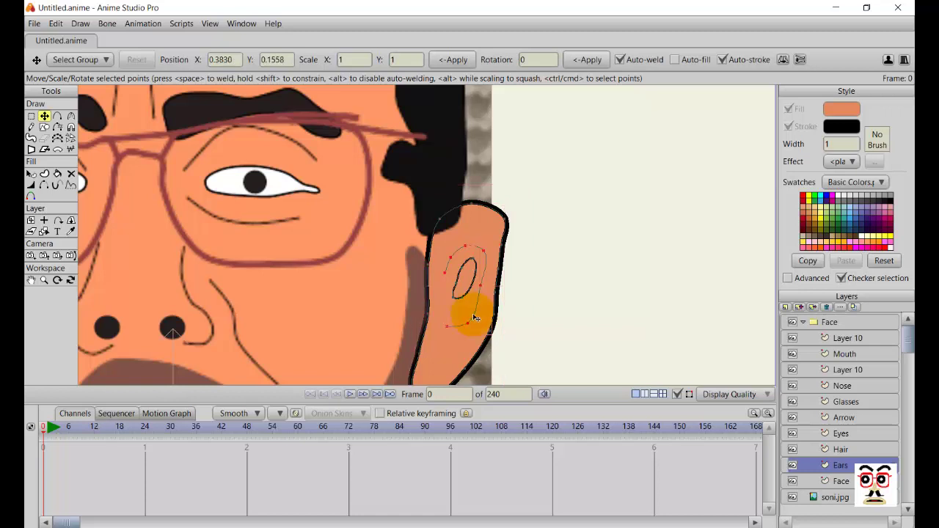
left_click(46, 176)
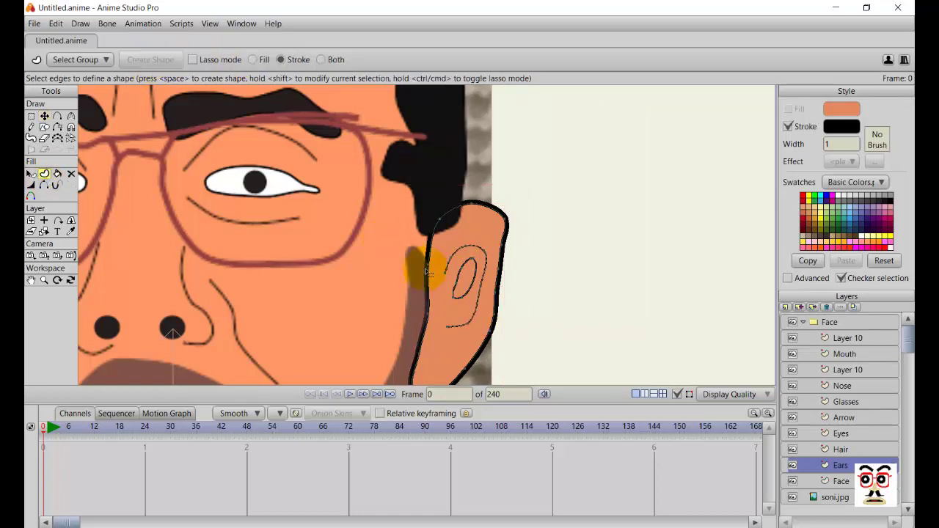
left_click(466, 282)
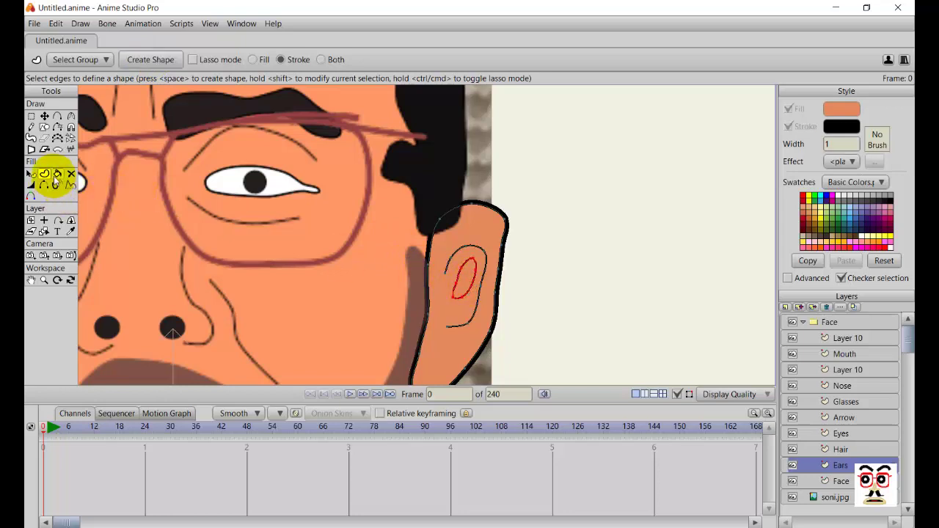
left_click(335, 59)
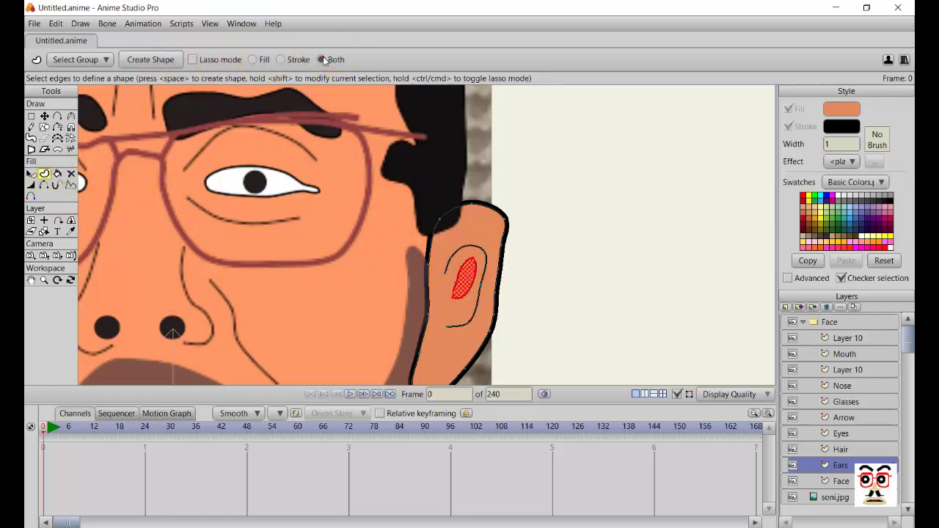
left_click(163, 61)
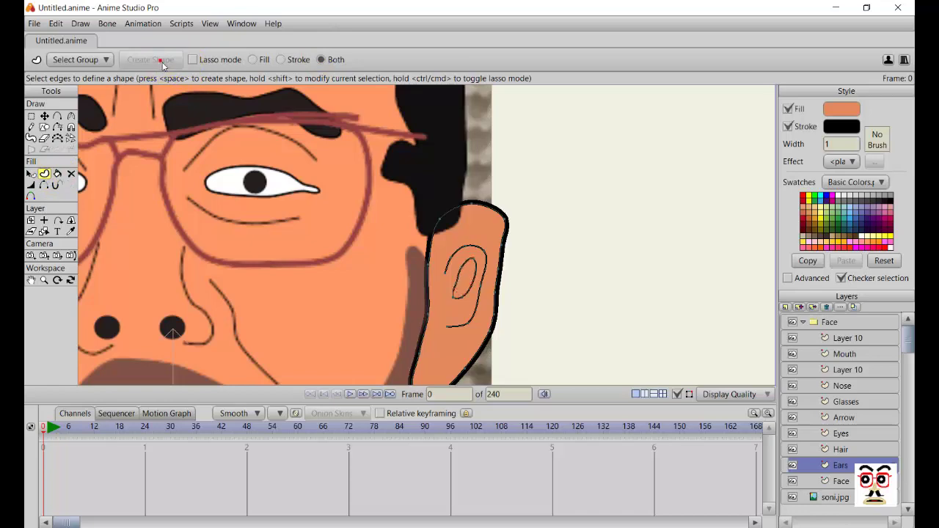
- Move the small closed loop on the Ears layer slightly down and toward the face, keeping it within the ear's fold curve
scroll(434, 289, "down", 4)
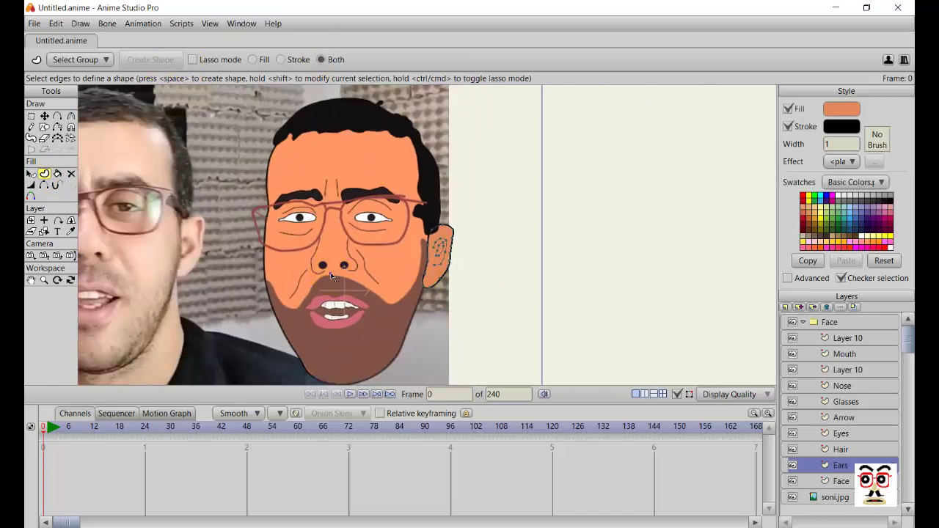
scroll(400, 269, "up", 2)
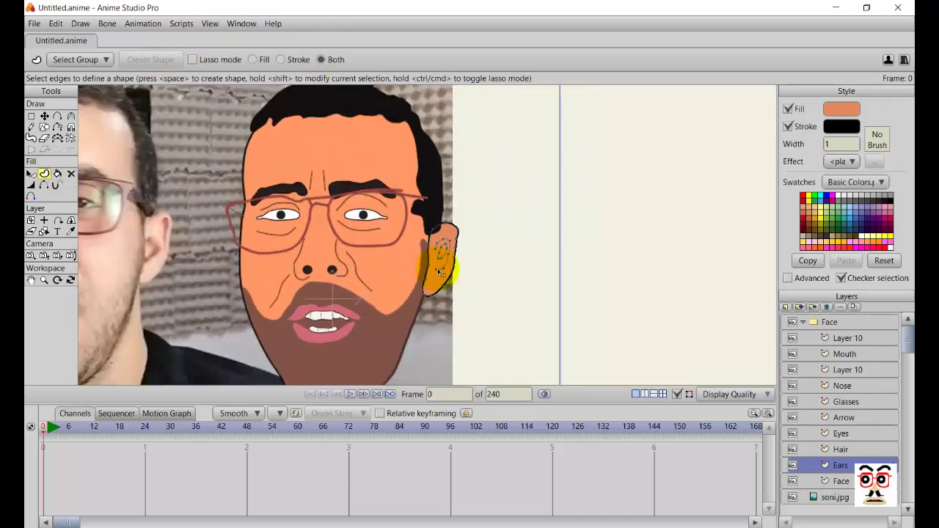
left_click(827, 322)
scroll(608, 308, "down", 2)
scroll(454, 297, "up", 4)
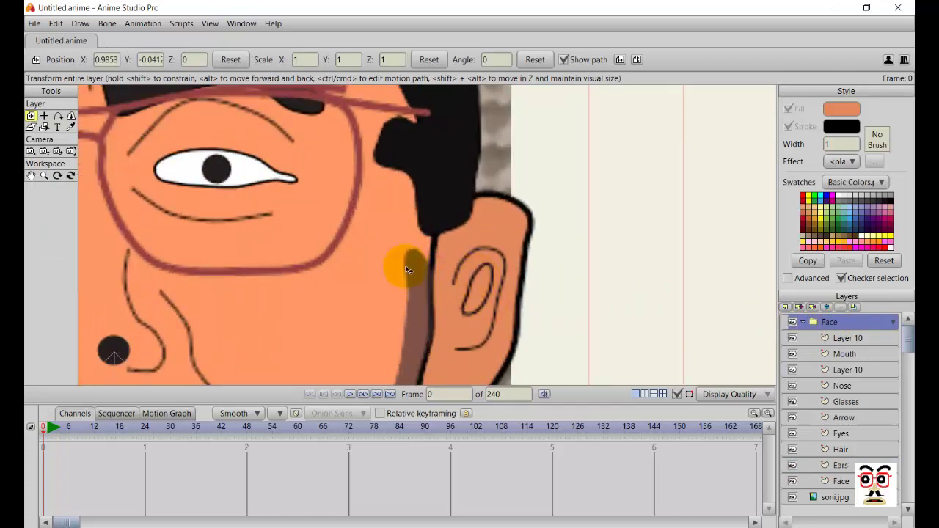
left_click(839, 467)
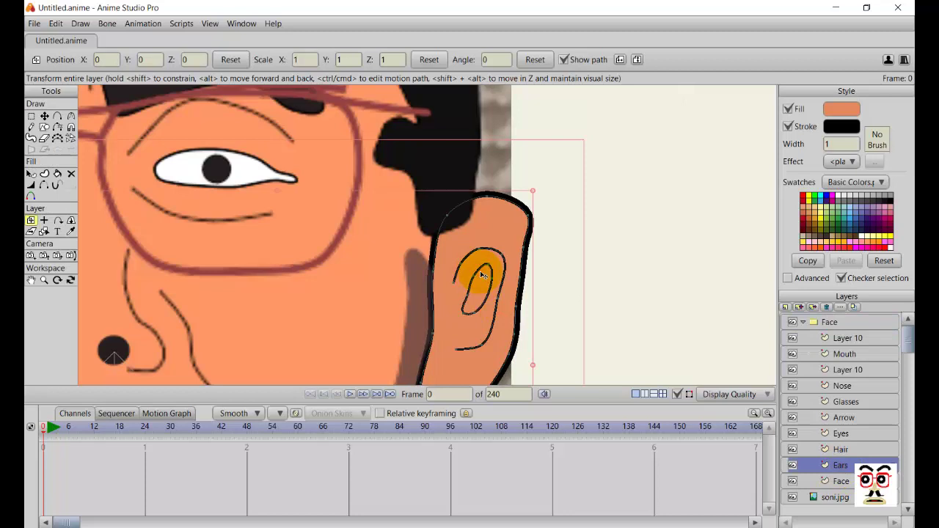
key("w")
key("t")
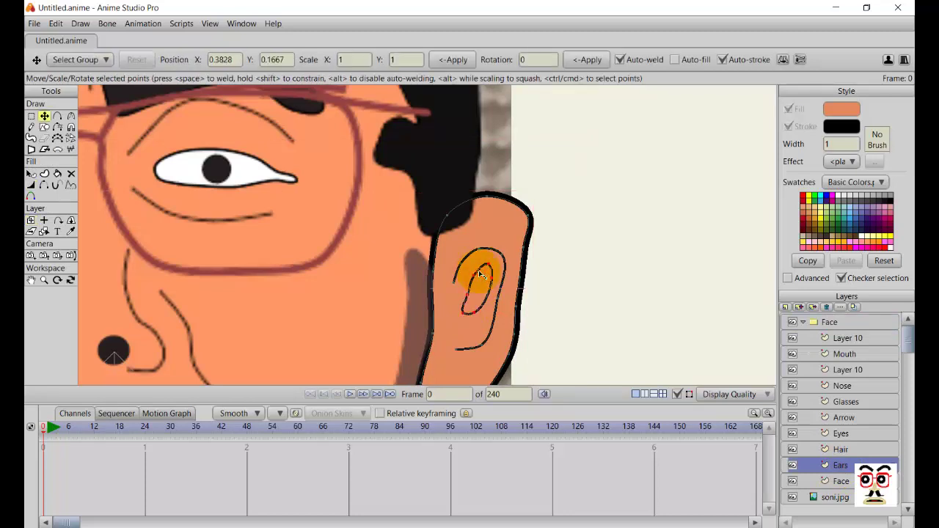
left_click_drag(484, 284, 476, 297)
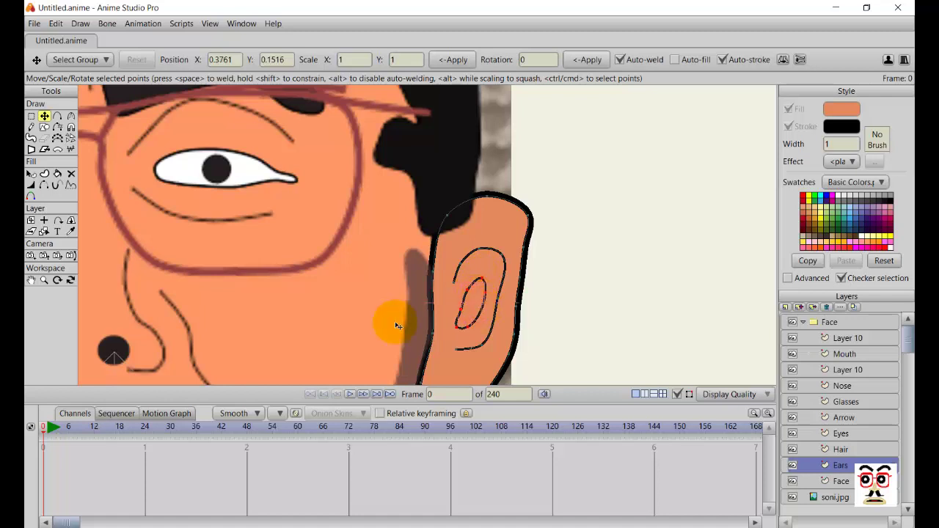
- Change the fill of the small loop inside the ear to a paler orange than the ear itself
left_click(31, 174)
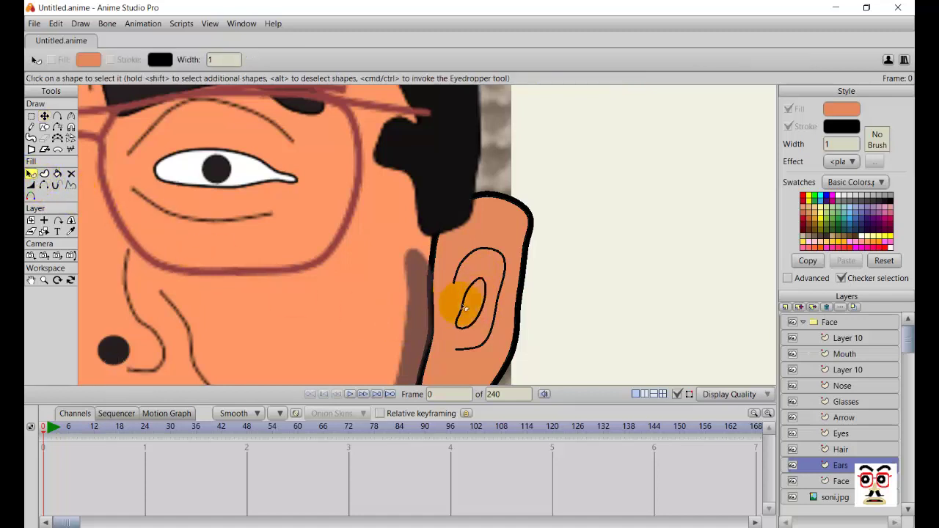
left_click(464, 308)
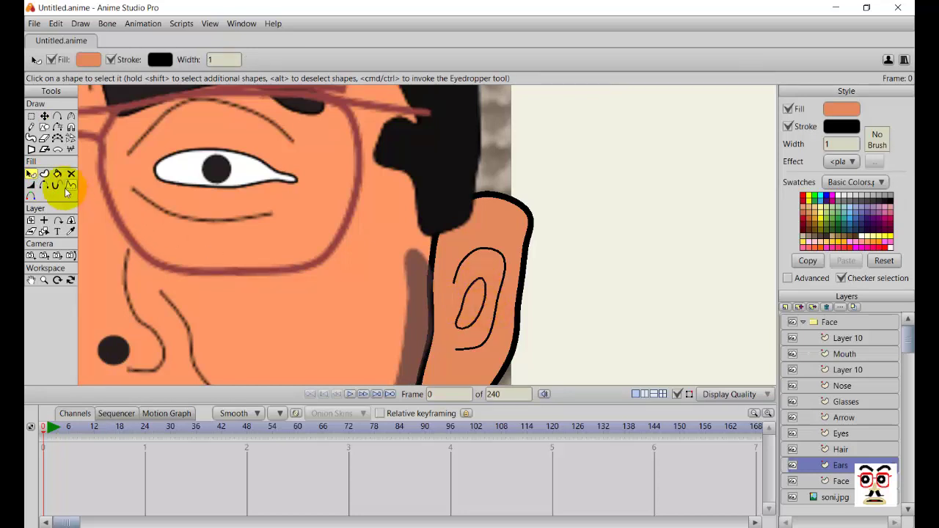
left_click(45, 174)
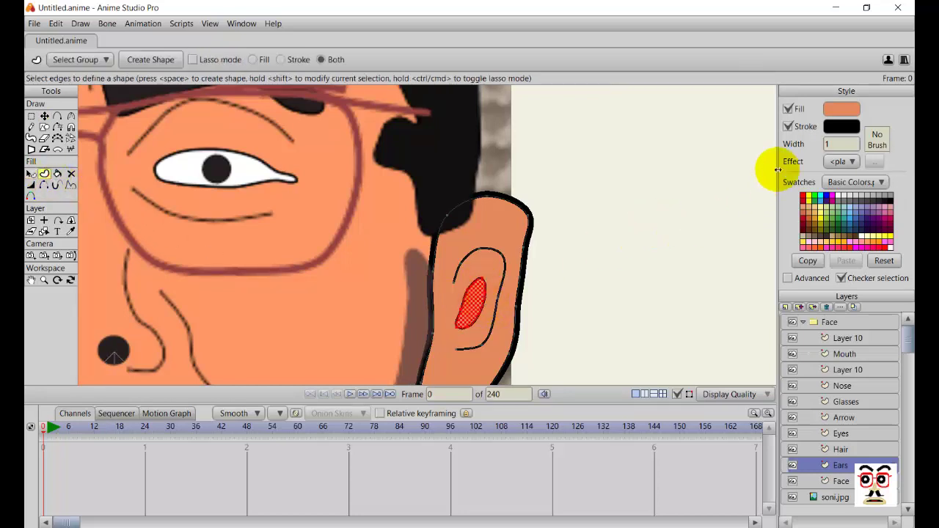
left_click(832, 109)
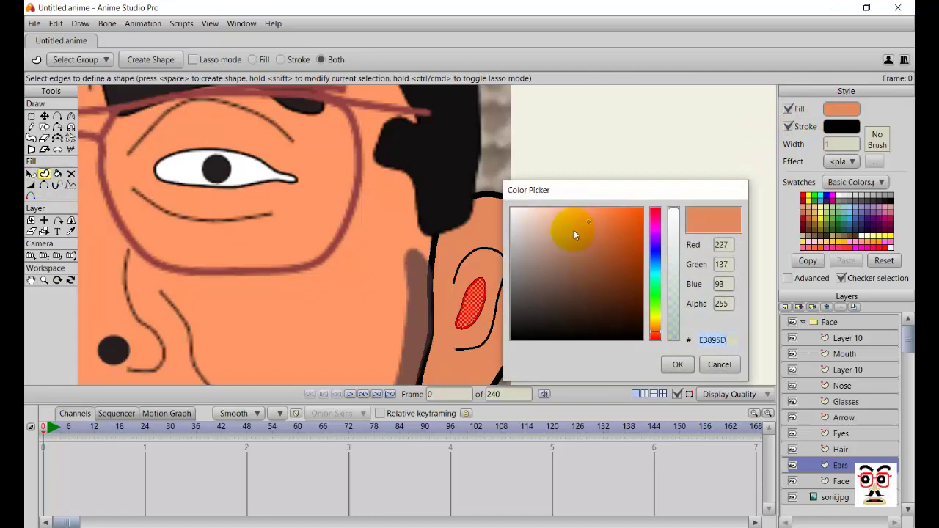
left_click_drag(574, 234, 572, 225)
left_click(679, 365)
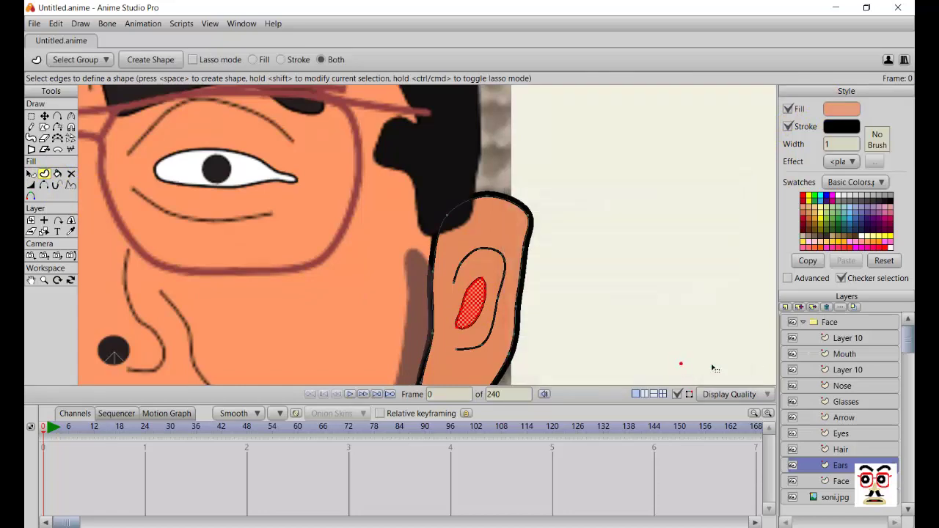
- Select the Face group and compare the ear's shape and inner details with the reference photo
left_click(814, 322)
left_click(627, 332)
scroll(627, 332, "down", 5)
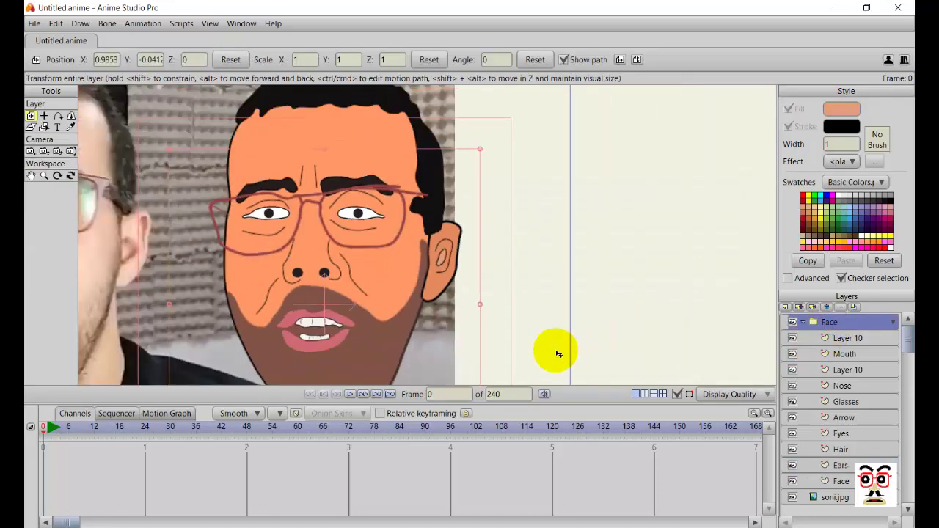
scroll(448, 300, "up", 1)
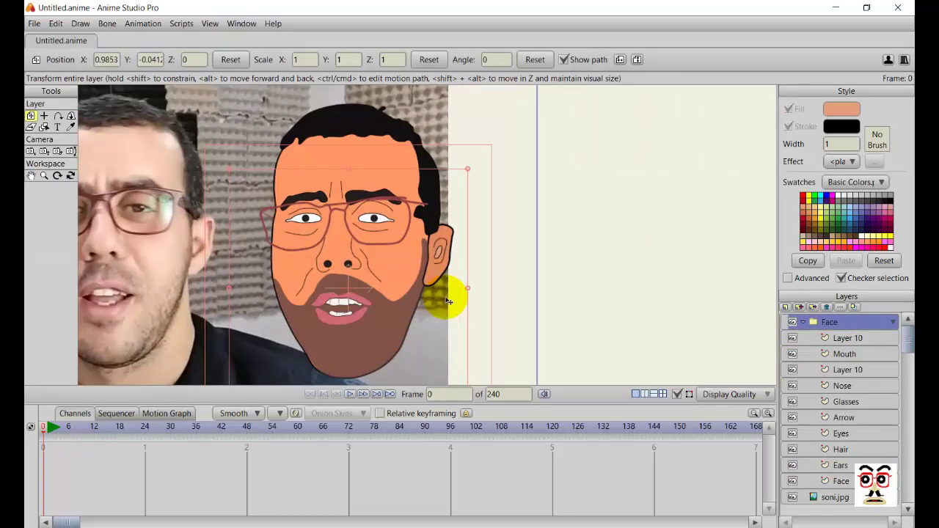
scroll(451, 300, "up", 3)
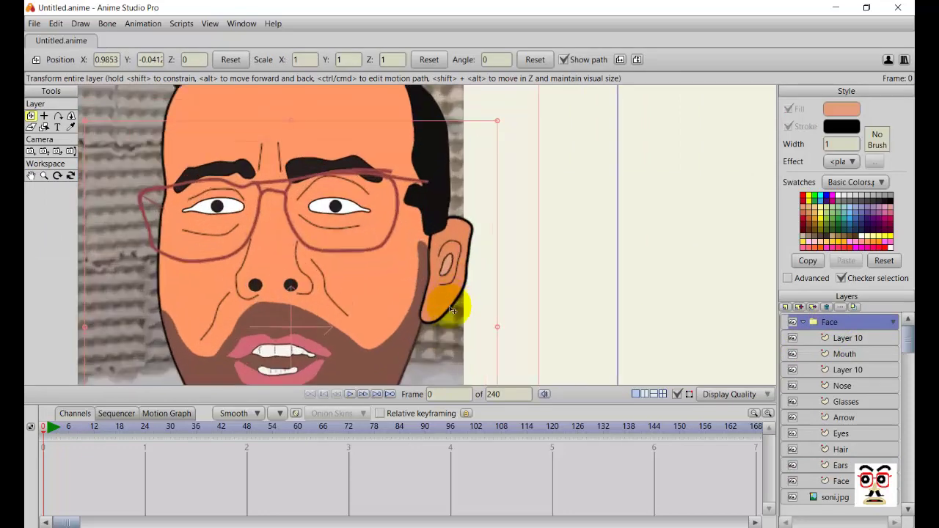
scroll(446, 310, "down", 2)
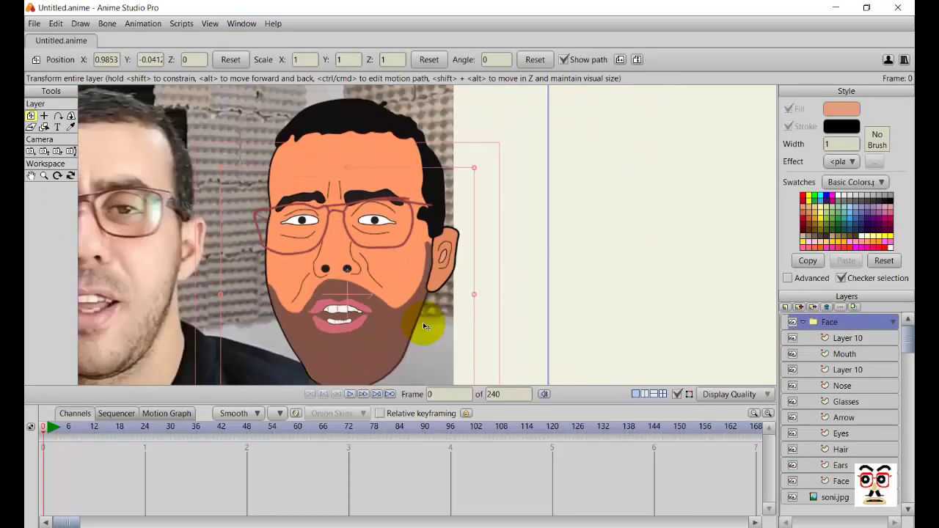
scroll(424, 325, "up", 3)
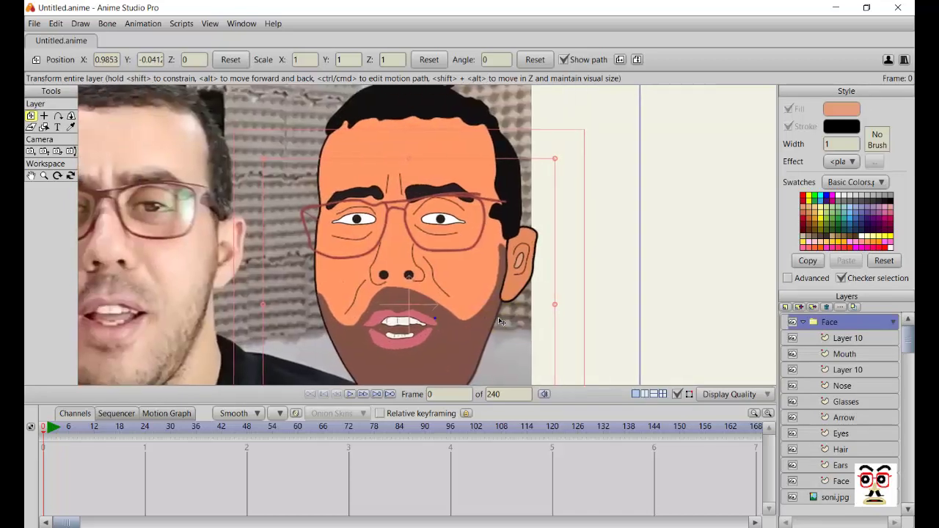
scroll(501, 320, "down", 3)
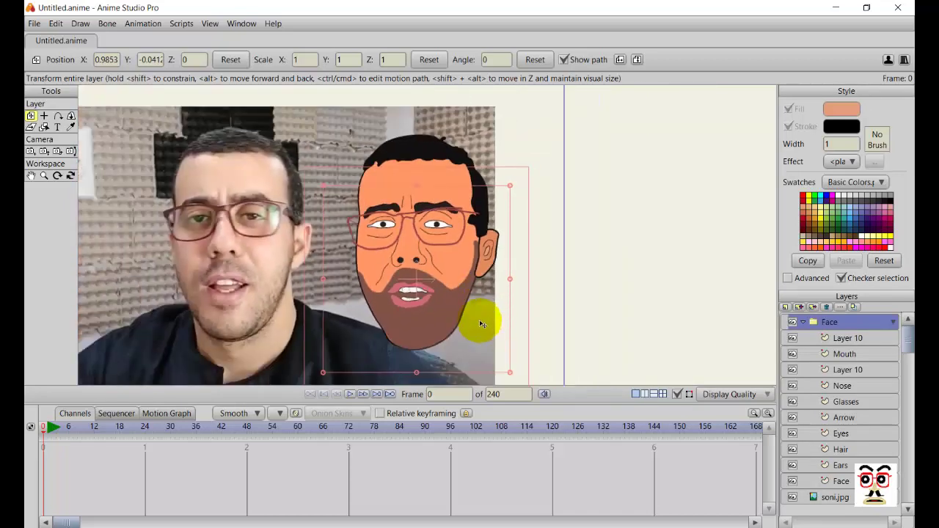
scroll(502, 293, "up", 3)
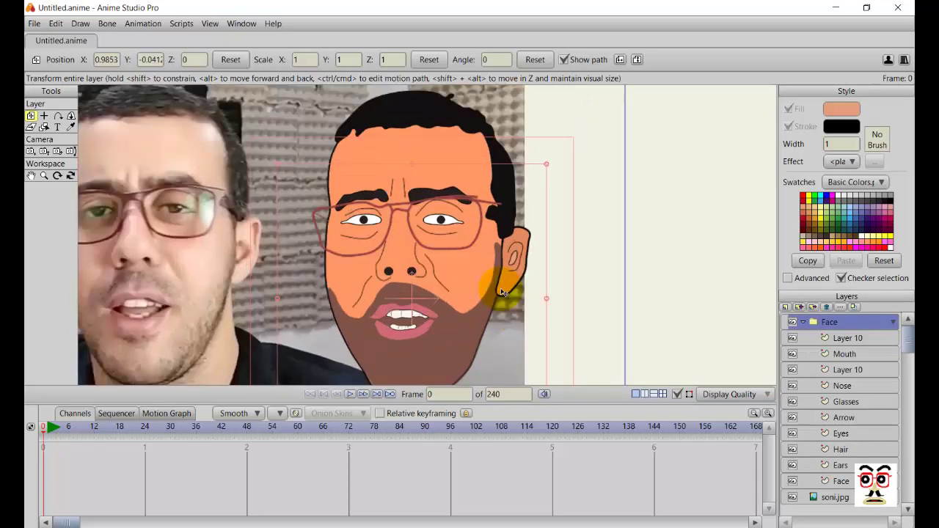
- Reposition points along the lower outer edge of the ear outline on the Ears layer to refine its slope toward the lobe
left_click(840, 470)
scroll(609, 327, "up", 2)
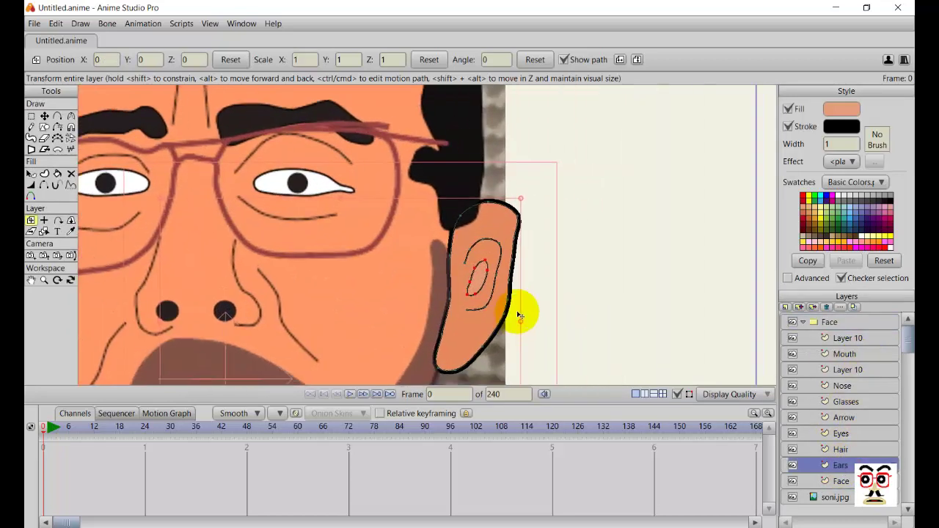
key("t")
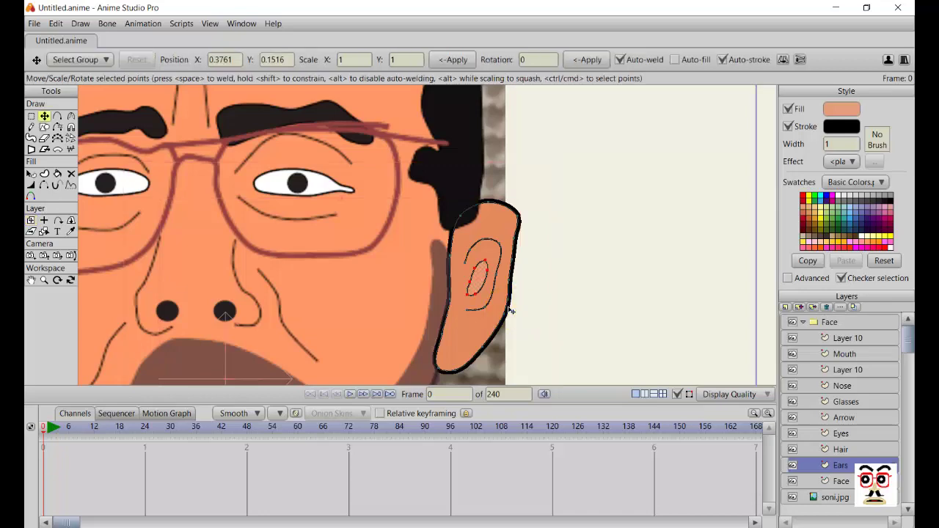
left_click(505, 307)
scroll(502, 311, "up", 2)
scroll(489, 343, "up", 2)
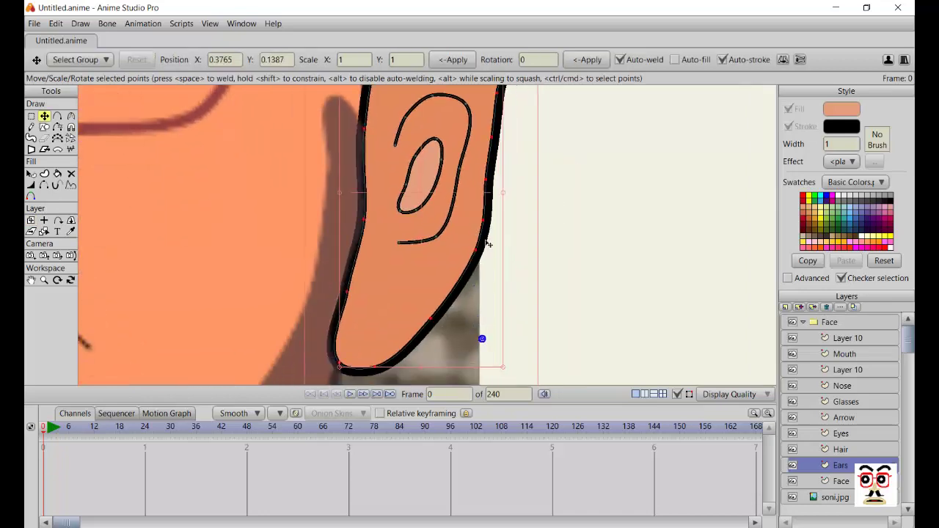
left_click_drag(493, 222, 427, 324)
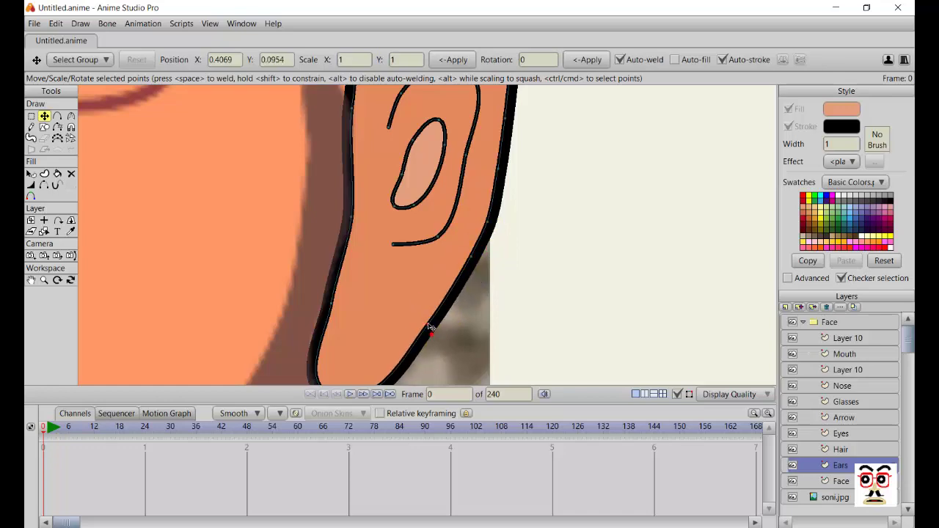
scroll(419, 323, "down", 5)
left_click_drag(455, 288, 485, 331)
scroll(482, 327, "up", 3)
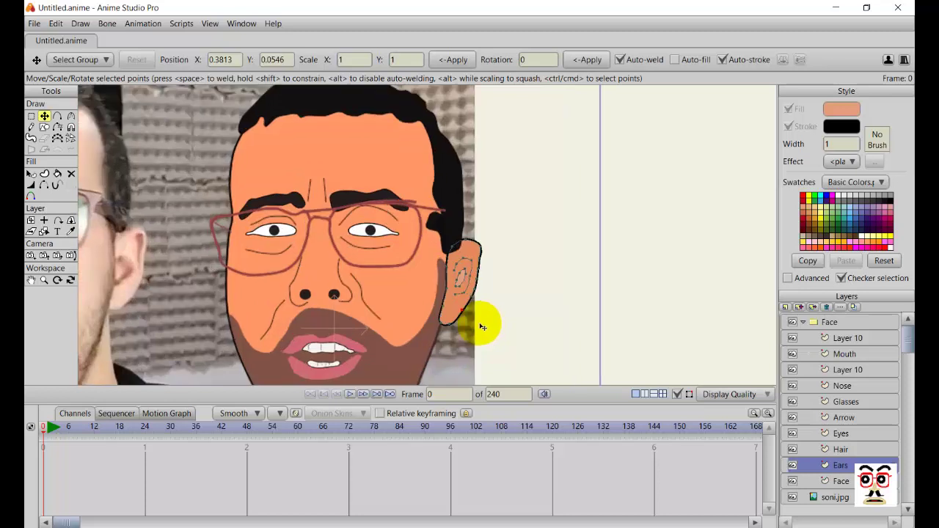
left_click_drag(509, 334, 500, 350)
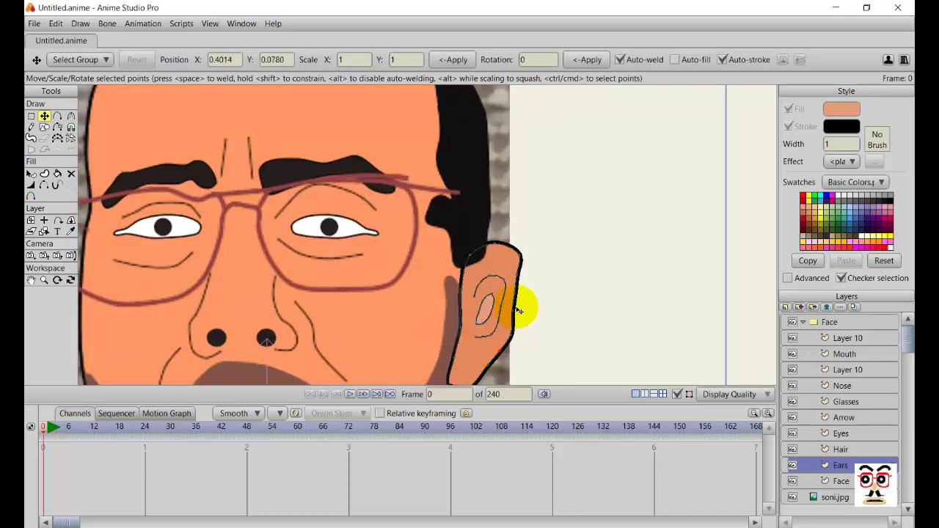
- Reshape the ear's outer edge by moving its points so the upper part rounds outward and the middle curves inward
left_click_drag(515, 313, 529, 279)
scroll(497, 325, "down", 4)
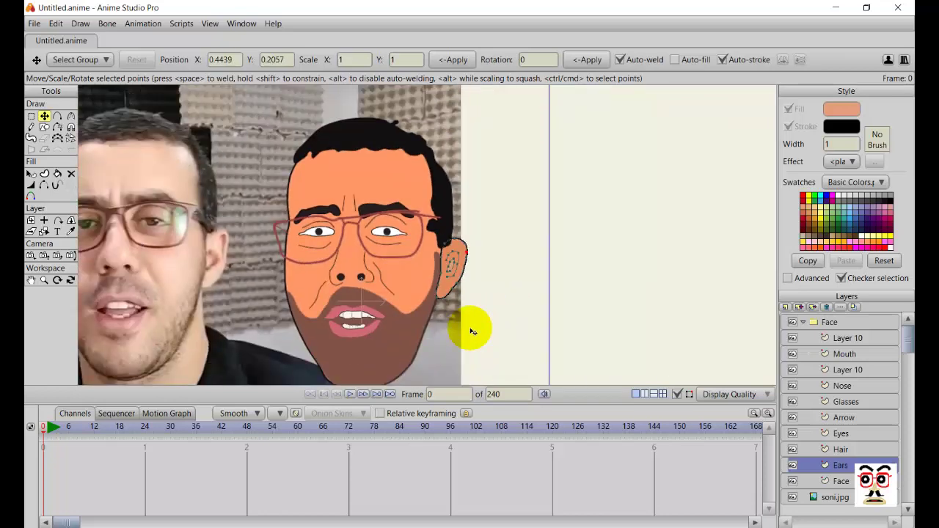
scroll(480, 286, "up", 3)
left_click(494, 287)
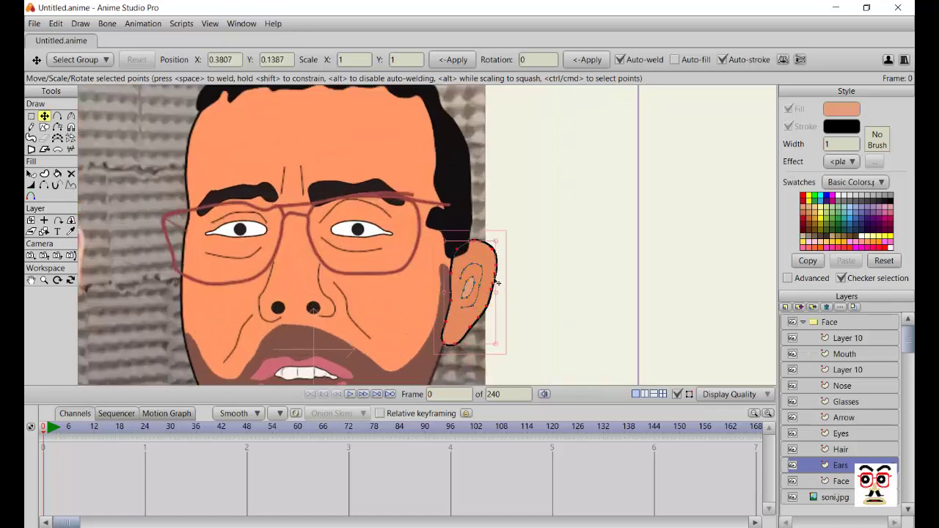
left_click(495, 276)
left_click_drag(492, 275, 490, 274)
left_click_drag(495, 288, 492, 306)
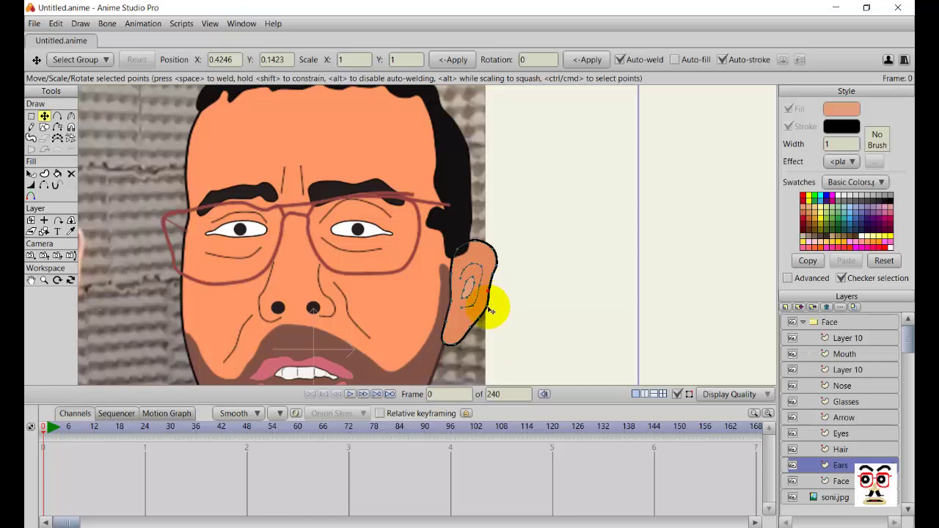
scroll(493, 308, "up", 5)
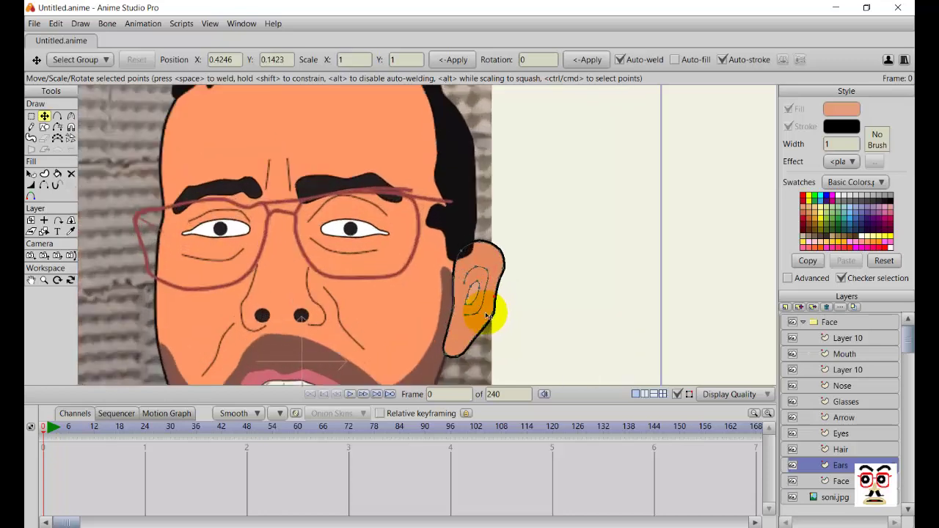
left_click(503, 333)
left_click(505, 330)
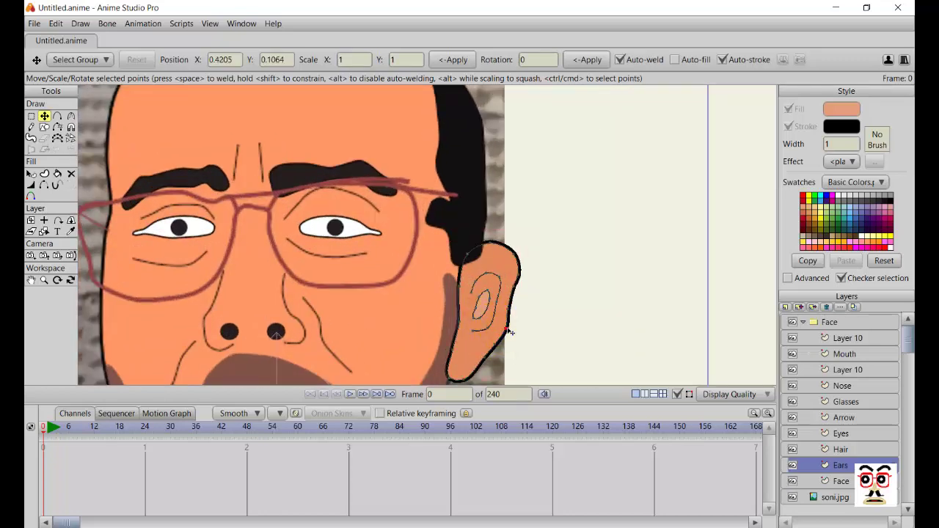
- Adjust the curvature of the selected point on the ear's outer edge to about 0.28 with the Curvature tool
left_click(71, 116)
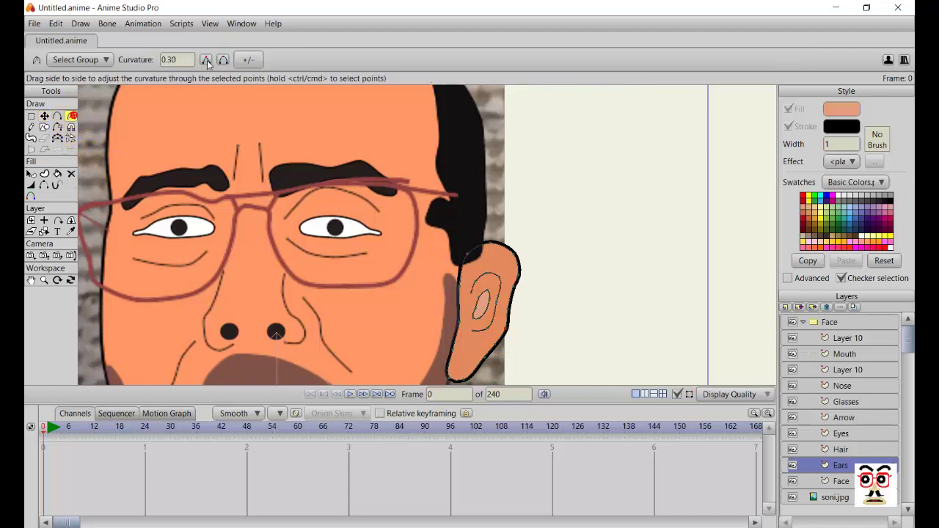
mouse_move(499, 281)
left_mouse_down()
mouse_move(511, 314)
mouse_move(528, 272)
mouse_move(502, 270)
left_mouse_up()
scroll(591, 345, "down", 4)
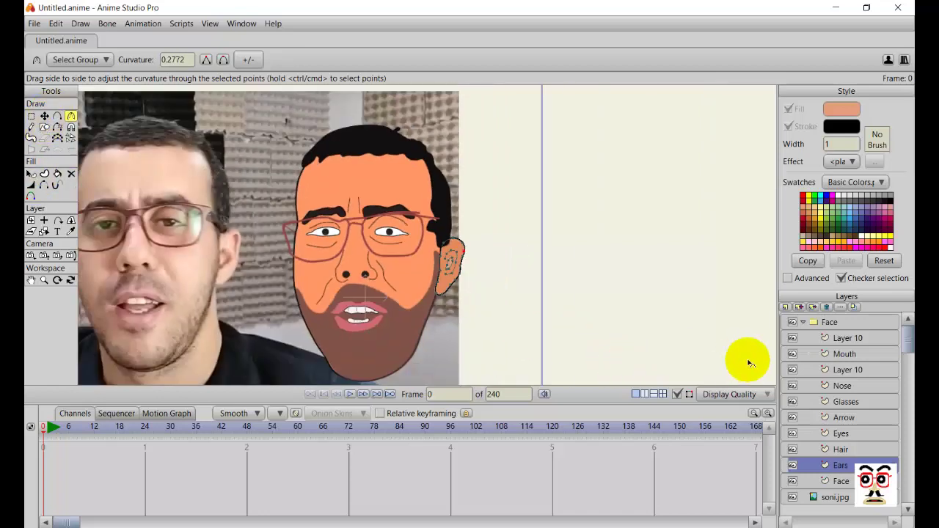
scroll(750, 362, "down", 2)
- Collapse the Face group and compare the whole cartoon face, especially the mouth, with the reference photo
left_click(832, 323)
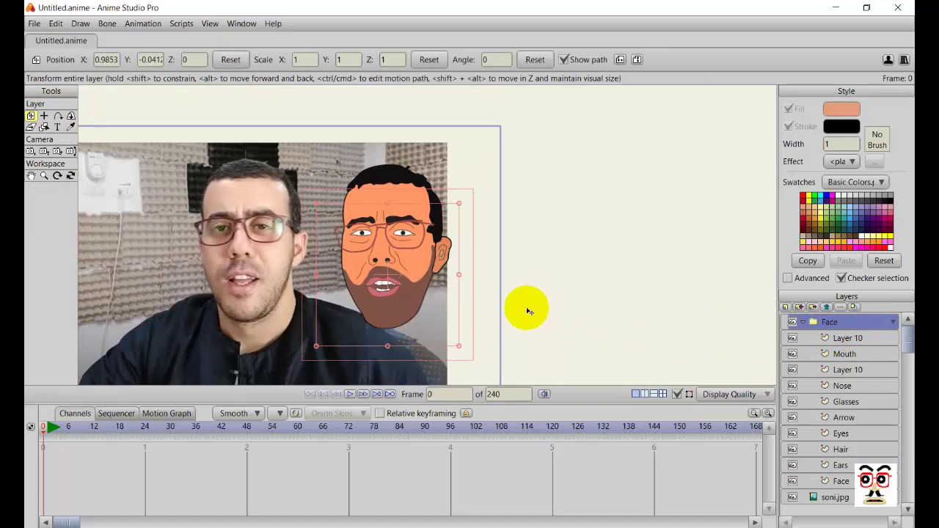
scroll(527, 309, "down", 1)
left_click_drag(526, 309, 639, 293)
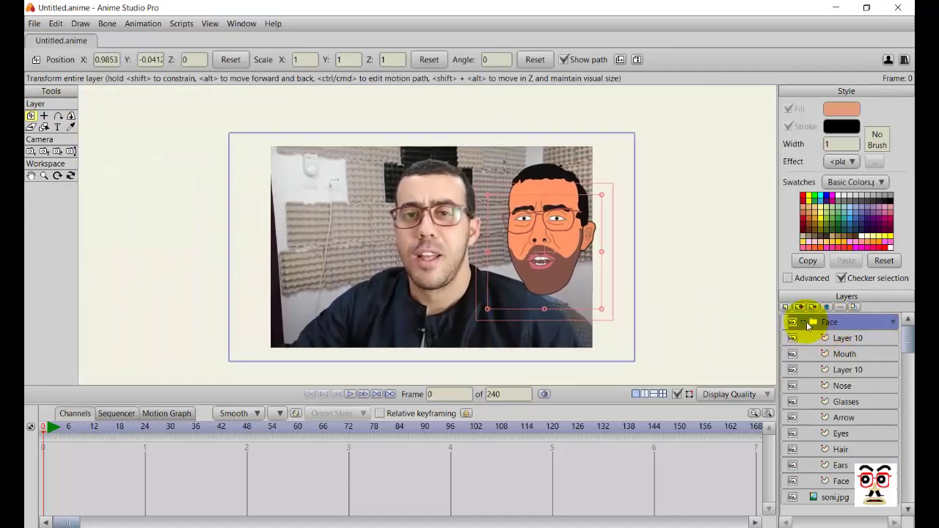
left_click(804, 323)
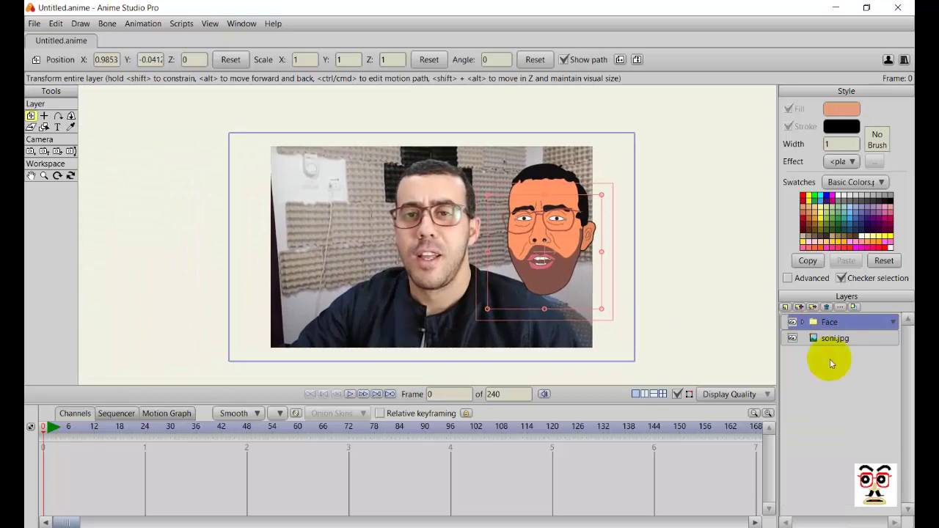
scroll(597, 320, "up", 3)
left_click_drag(536, 308, 520, 310)
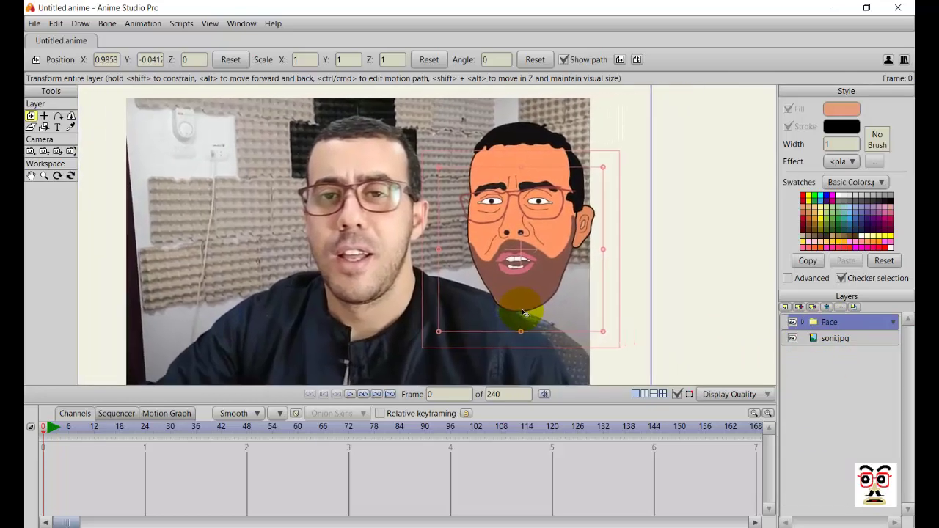
left_click(821, 339)
scroll(577, 239, "up", 2)
left_click_drag(578, 238, 624, 249)
scroll(627, 251, "up", 4)
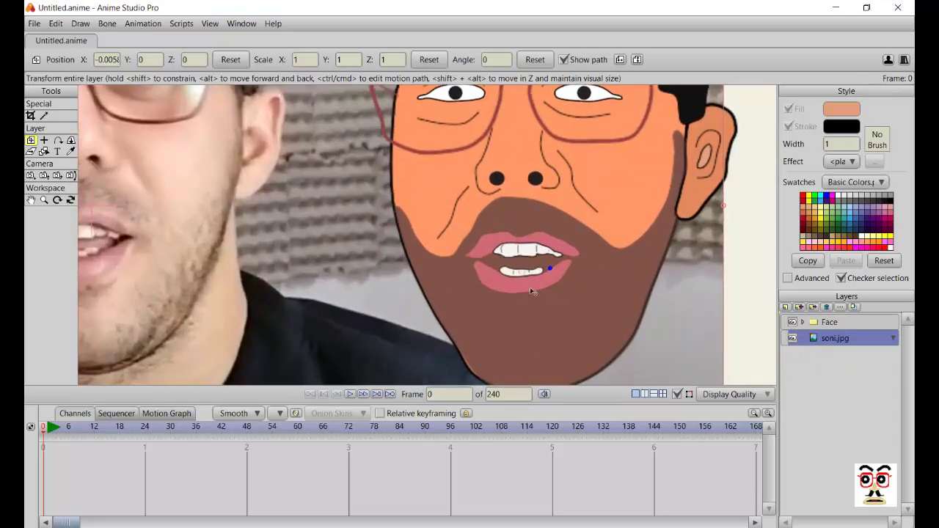
- Expand the Face group and add a new vector layer above the teeth layer, keeping its default name
left_click(805, 324)
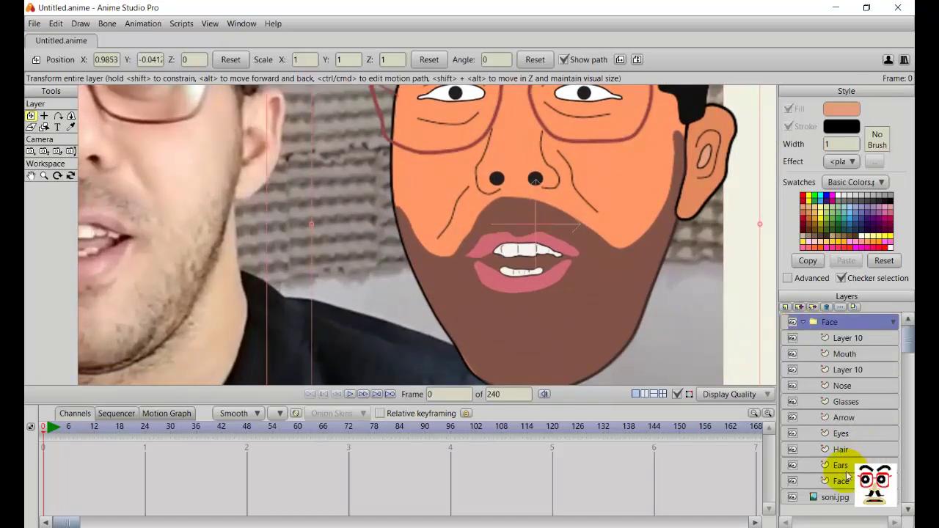
left_click(821, 337)
left_click(789, 308)
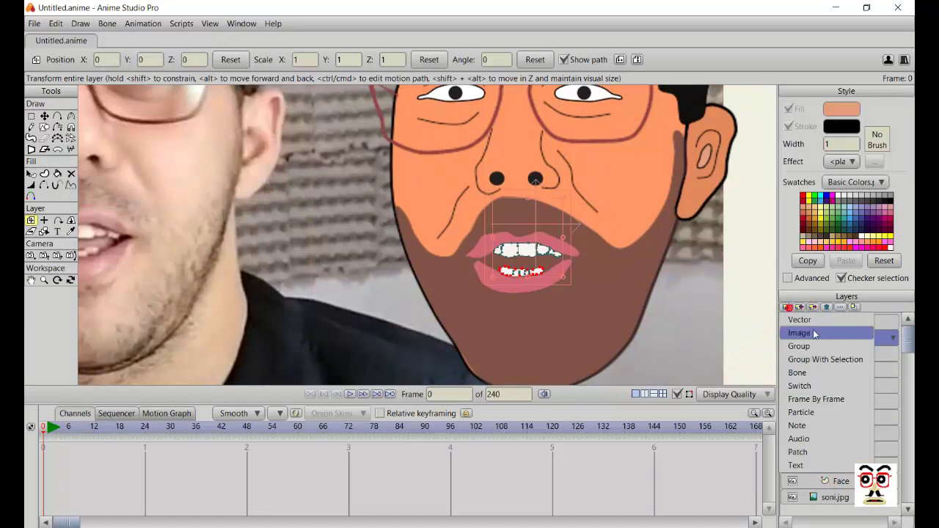
left_click(829, 320)
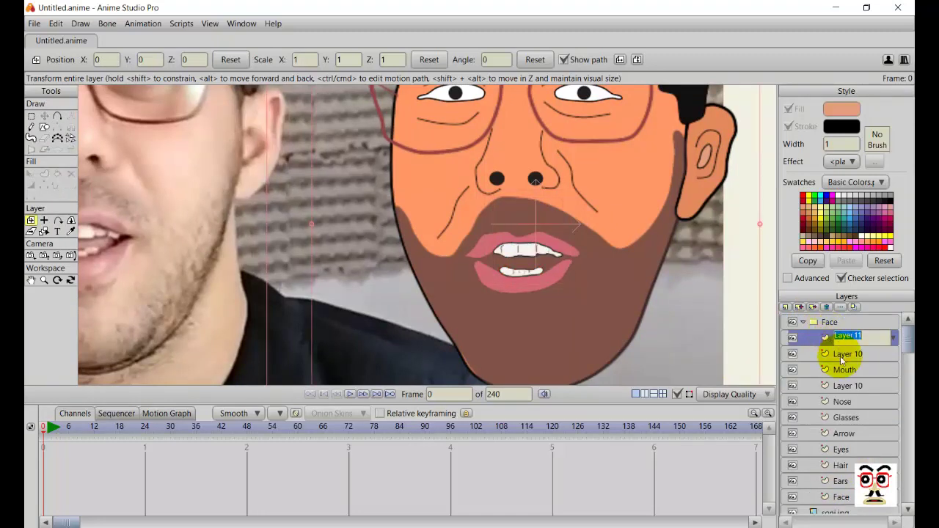
left_click(839, 358)
left_click(841, 339)
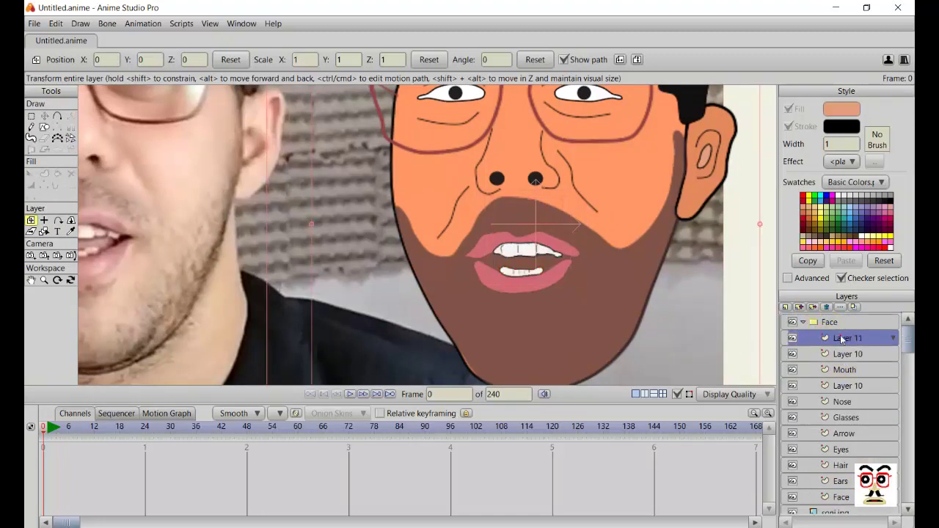
- Draw a closed, rounded tongue outline between the upper and lower teeth on Layer 11 with the Add Point tool
left_click(44, 128)
scroll(546, 283, "up", 4)
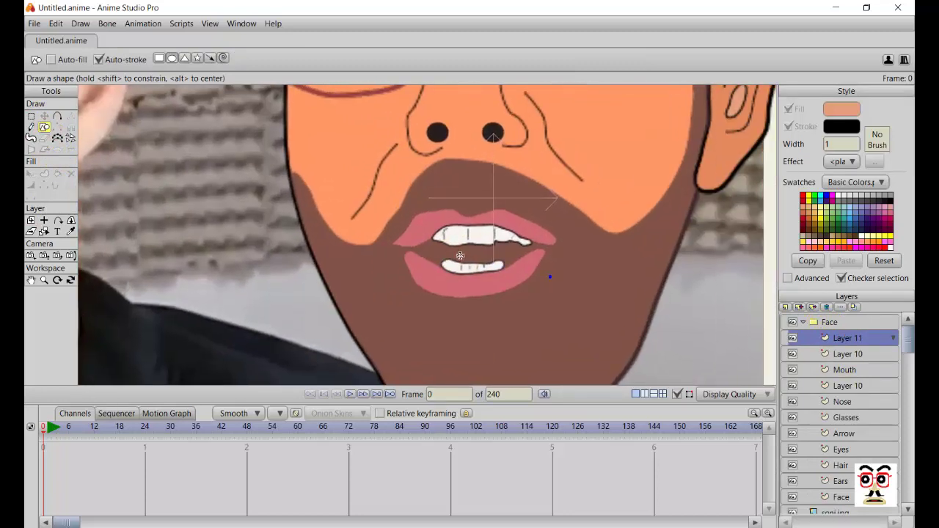
scroll(470, 260, "up", 2)
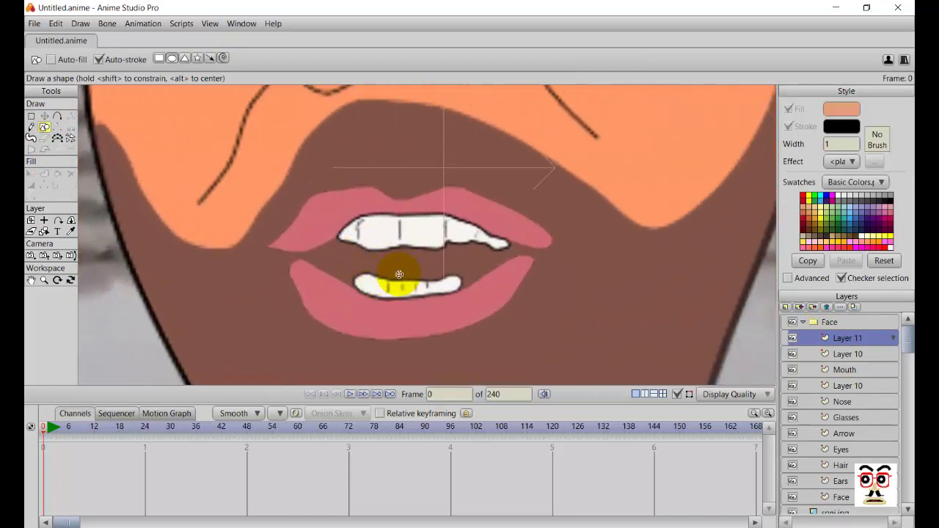
key("a")
left_click(378, 277)
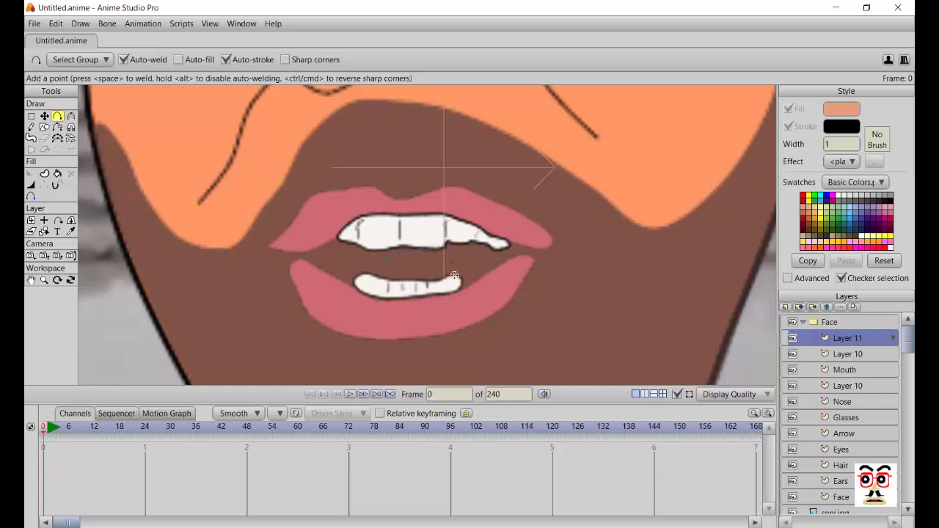
left_click_drag(429, 285, 395, 285)
- Create a fill-only shape from the tongue outline and shift it slightly left between the teeth
left_click(44, 173)
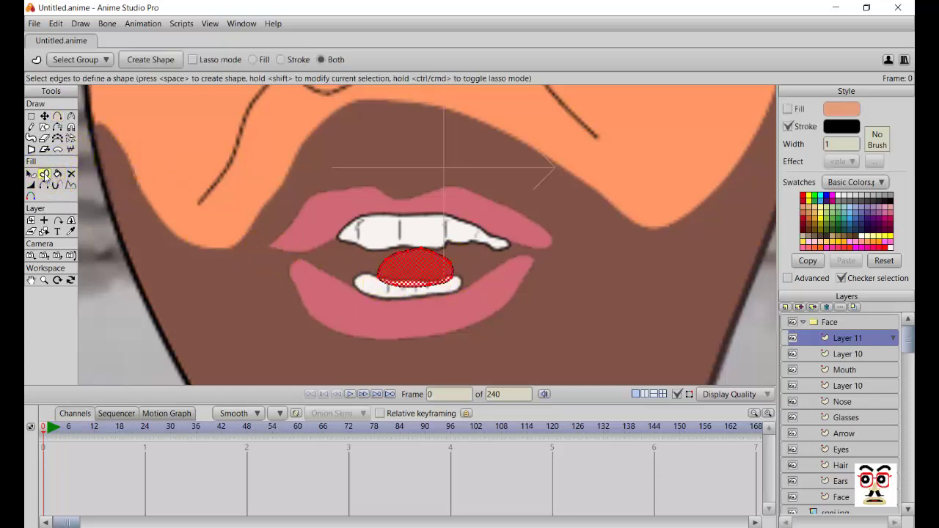
left_click(45, 175)
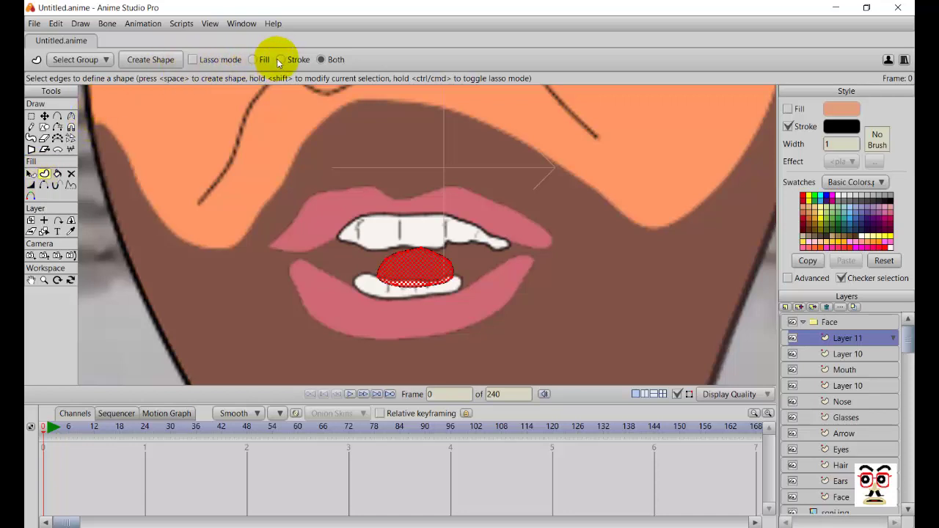
left_click(253, 60)
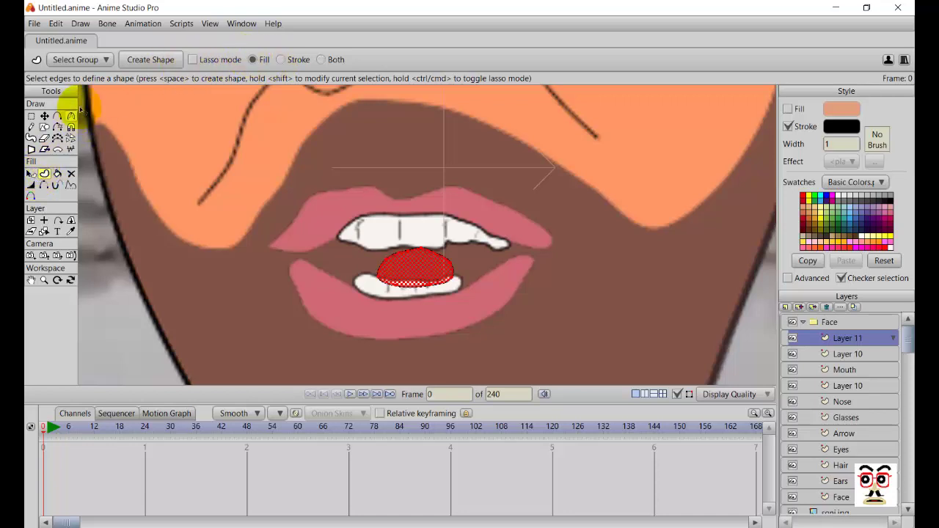
left_click(150, 60)
left_click(405, 273)
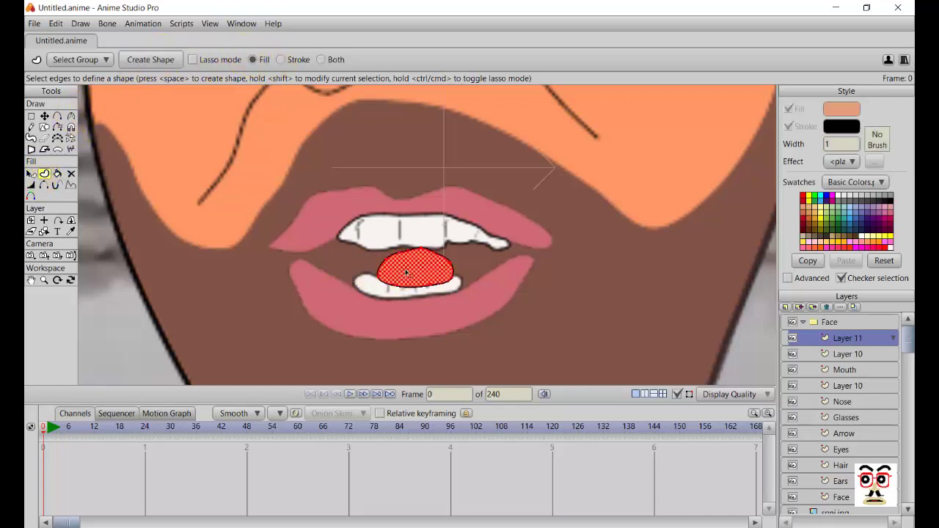
key("t")
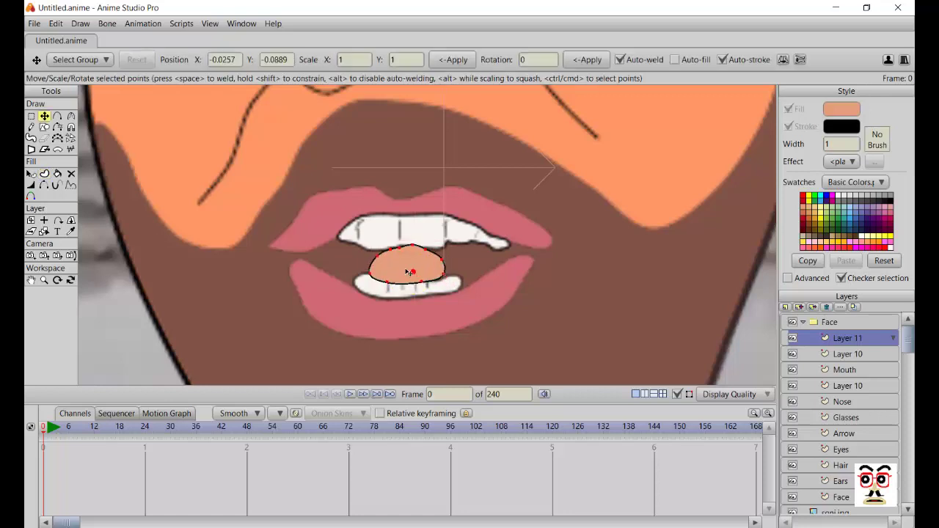
- Sample the upper lip's style with the Eyedropper and copy its fill colour code, D06A75
left_click(70, 231)
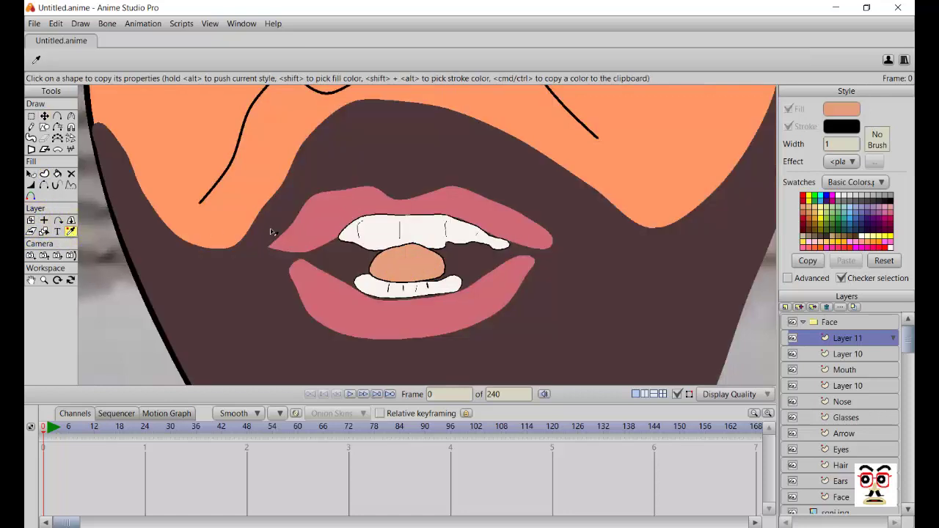
left_click(449, 207)
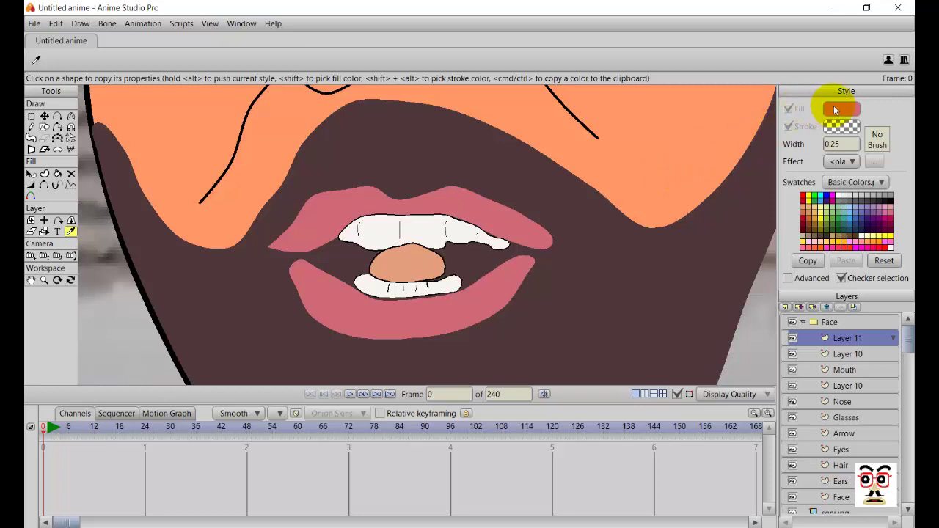
left_click(841, 109)
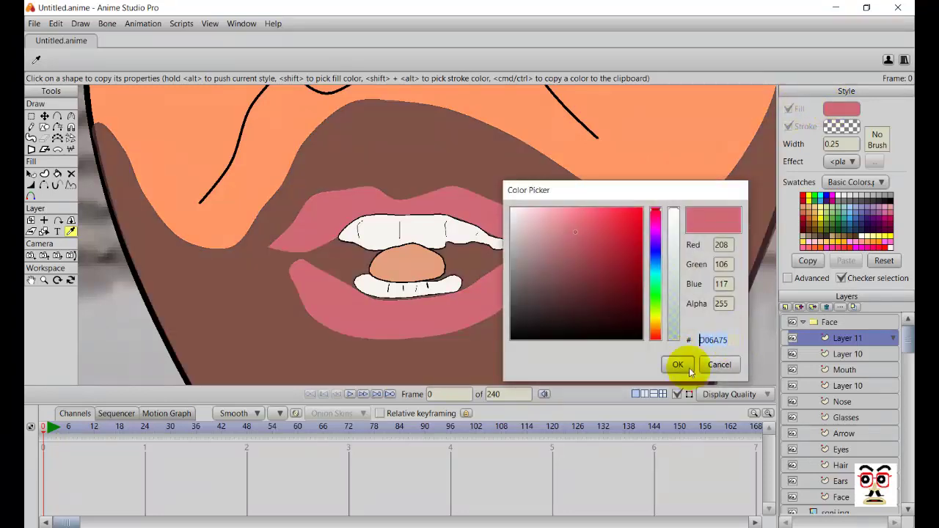
left_click(677, 364)
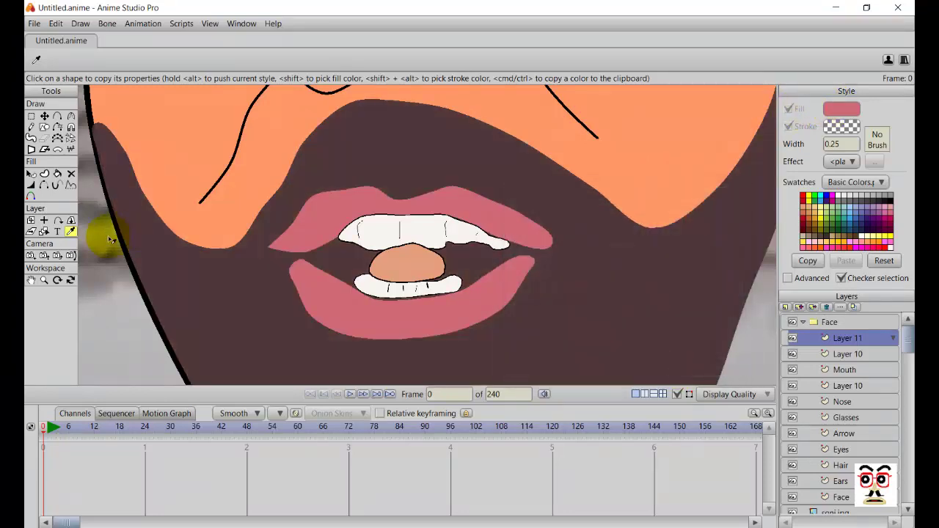
- Set the tongue shape's fill to D06A75 and darken it to a muted, deeper red than the lips
left_click(30, 173)
left_click(408, 264)
left_click(840, 108)
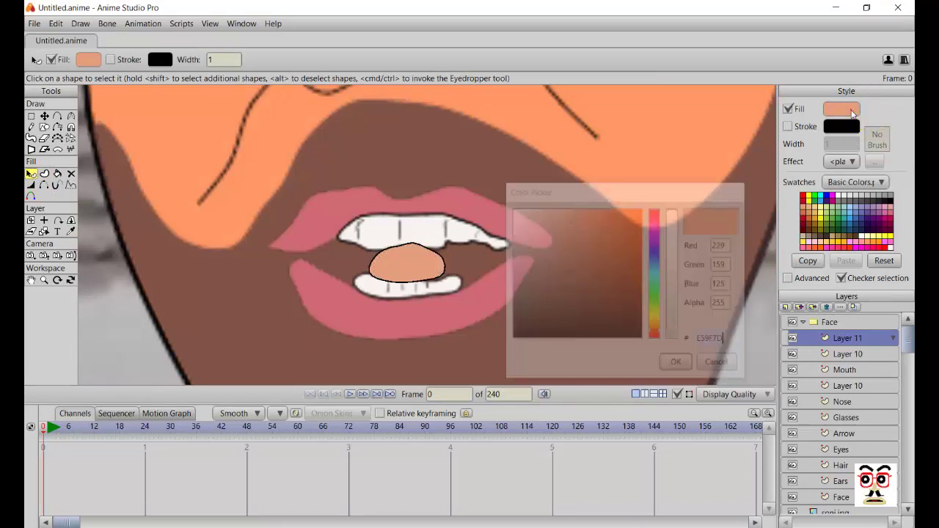
left_click(713, 335)
type("D06A75")
left_click(677, 365)
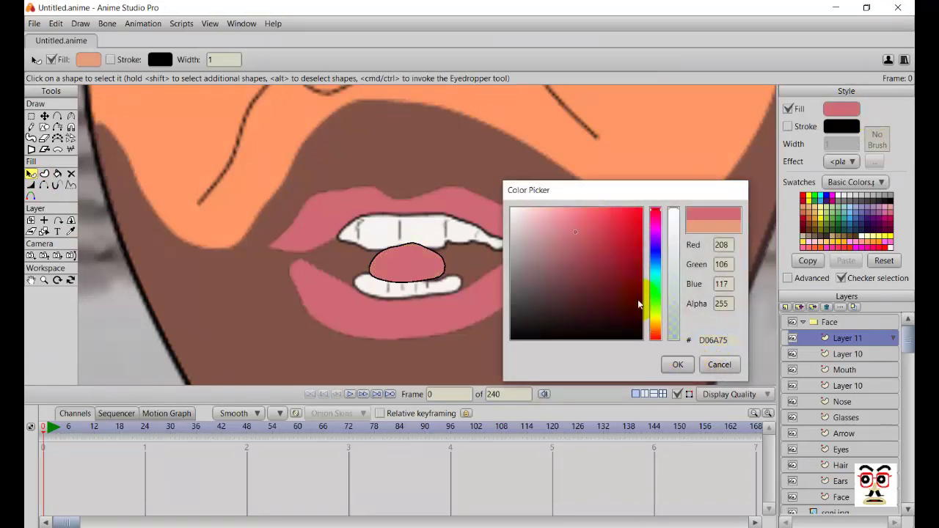
left_click(576, 236)
left_click(562, 253)
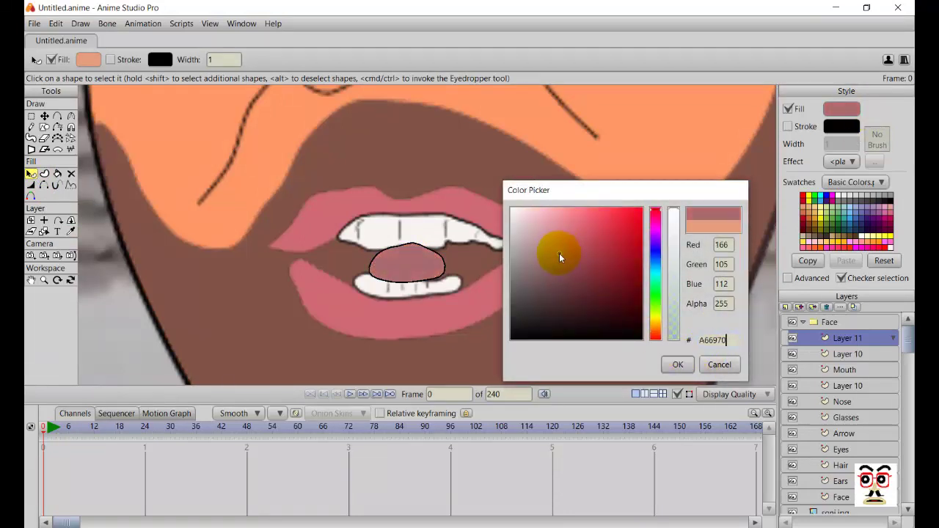
mouse_move(558, 256)
left_mouse_down()
mouse_move(553, 264)
mouse_move(580, 269)
mouse_move(570, 262)
left_mouse_up()
left_click(675, 364)
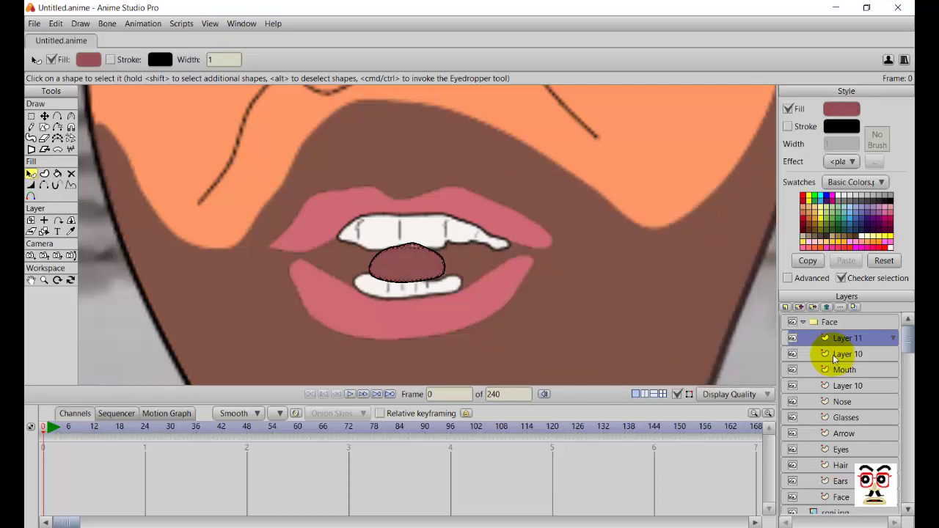
- Move Layer 11 with the tongue beneath the teeth's Layer 10 and select the Face group
left_click_drag(836, 336, 843, 358)
left_click(829, 322)
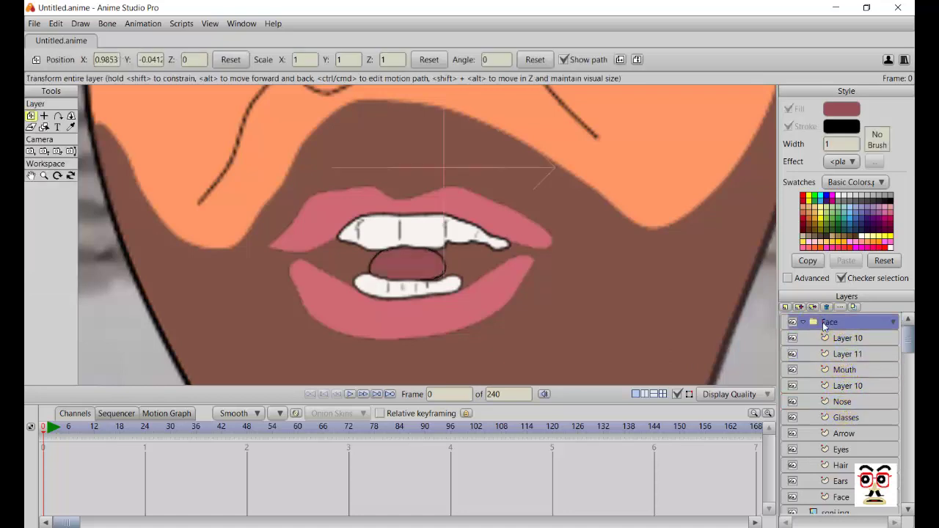
scroll(476, 309, "down", 2)
scroll(475, 309, "down", 4)
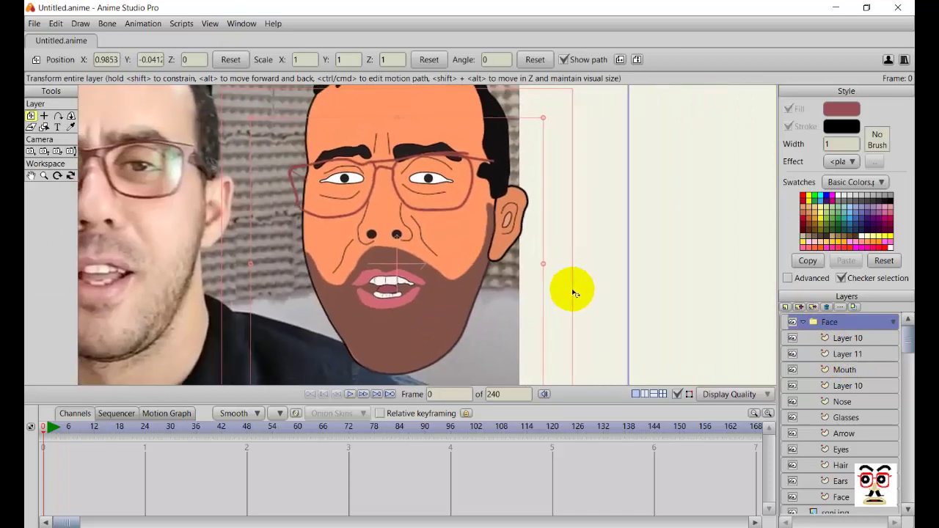
- Collapse the Face group and select the soni.jpg layer to compare the cartoon with the photo
left_click(803, 322)
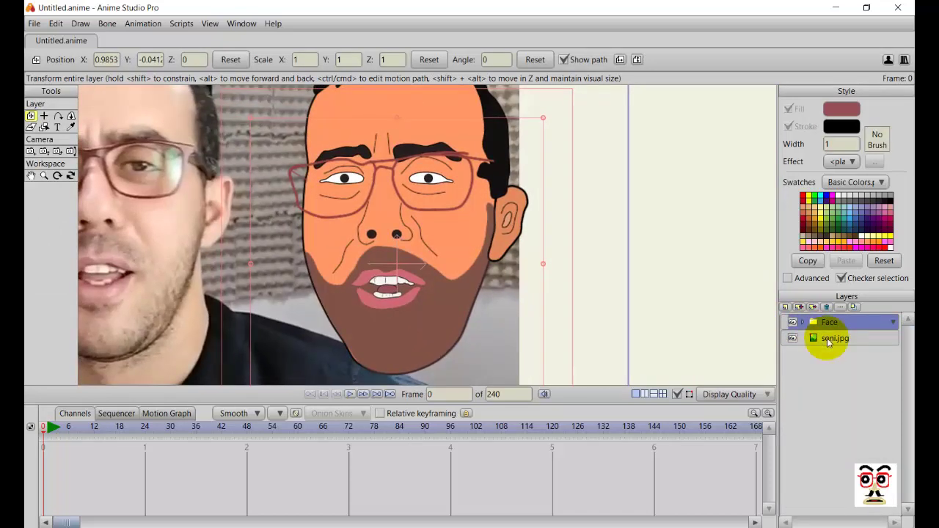
left_click(826, 339)
left_click_drag(484, 323, 660, 324)
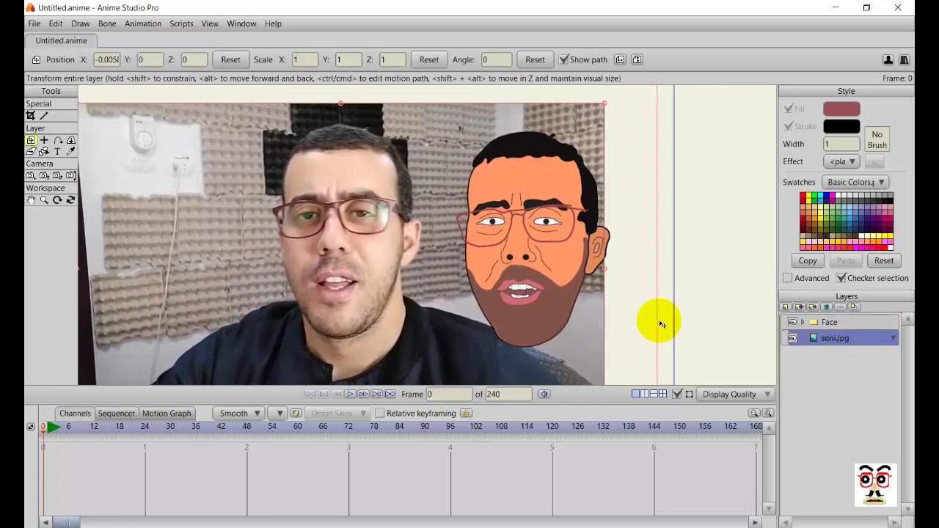